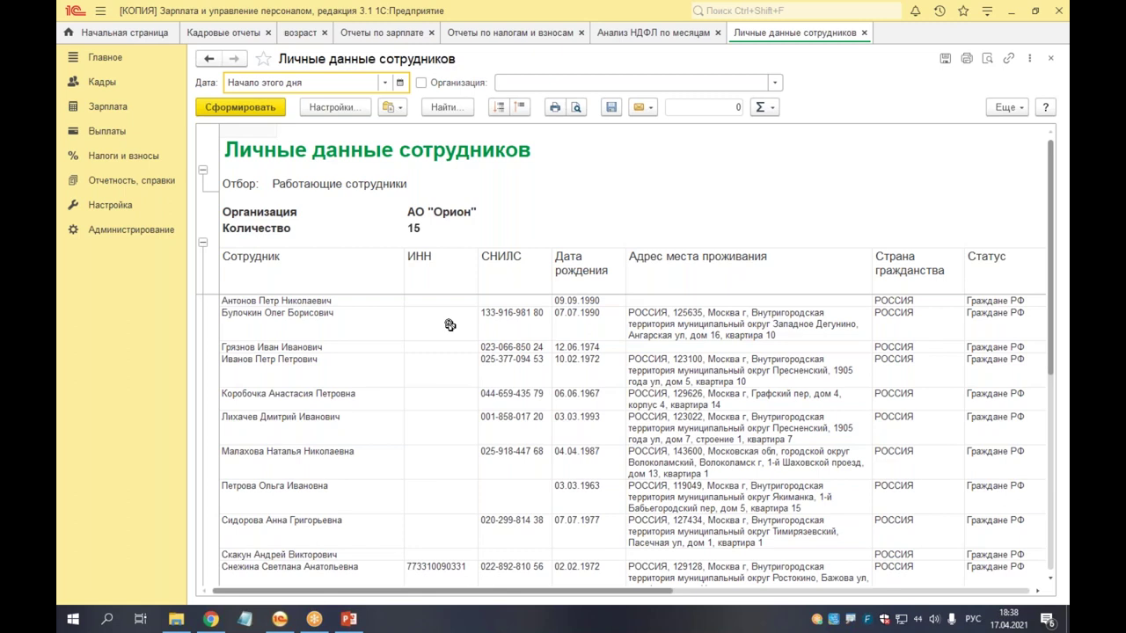
Step: Close the standard «Личные данные сотрудников» report and switch to the open «возраст» report
left_click(864, 34)
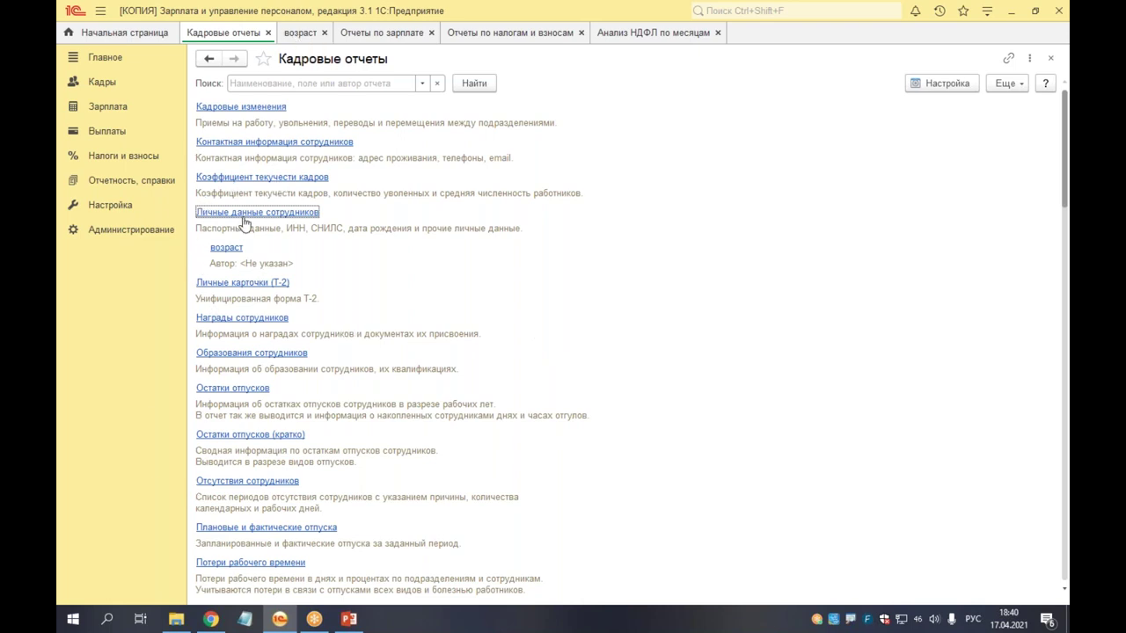
left_click(290, 37)
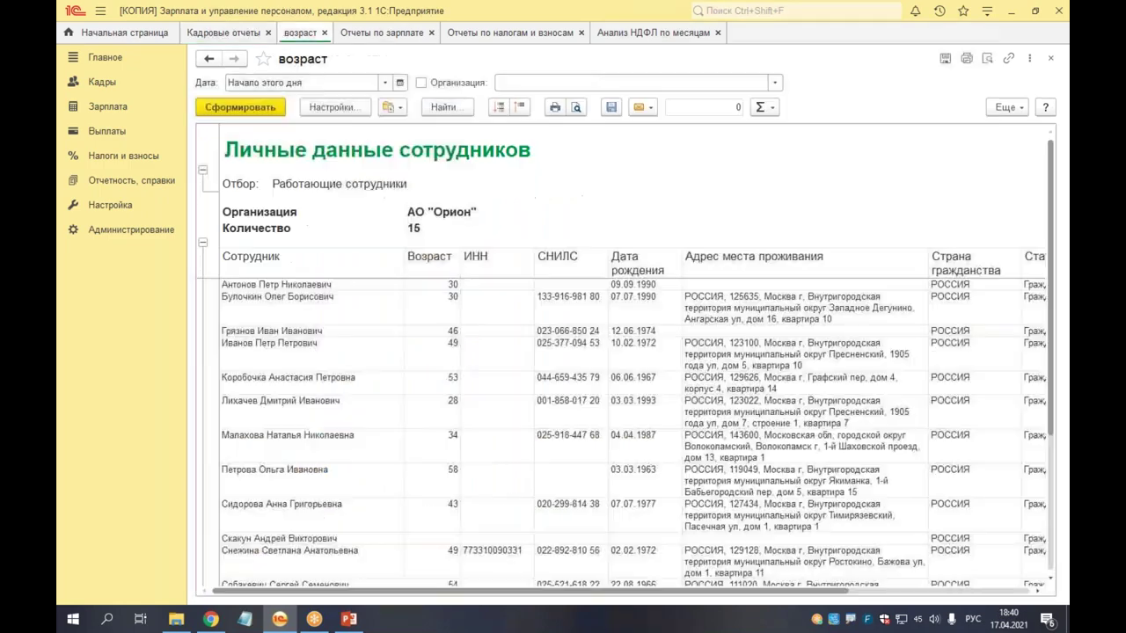
Step: Look through the «возраст» report, examining the «Возраст» column for all employees
scroll(579, 435, "down", 5)
scroll(580, 435, "up", 4)
mouse_move(709, 590)
left_mouse_down()
mouse_move(893, 594)
mouse_move(711, 594)
left_mouse_up()
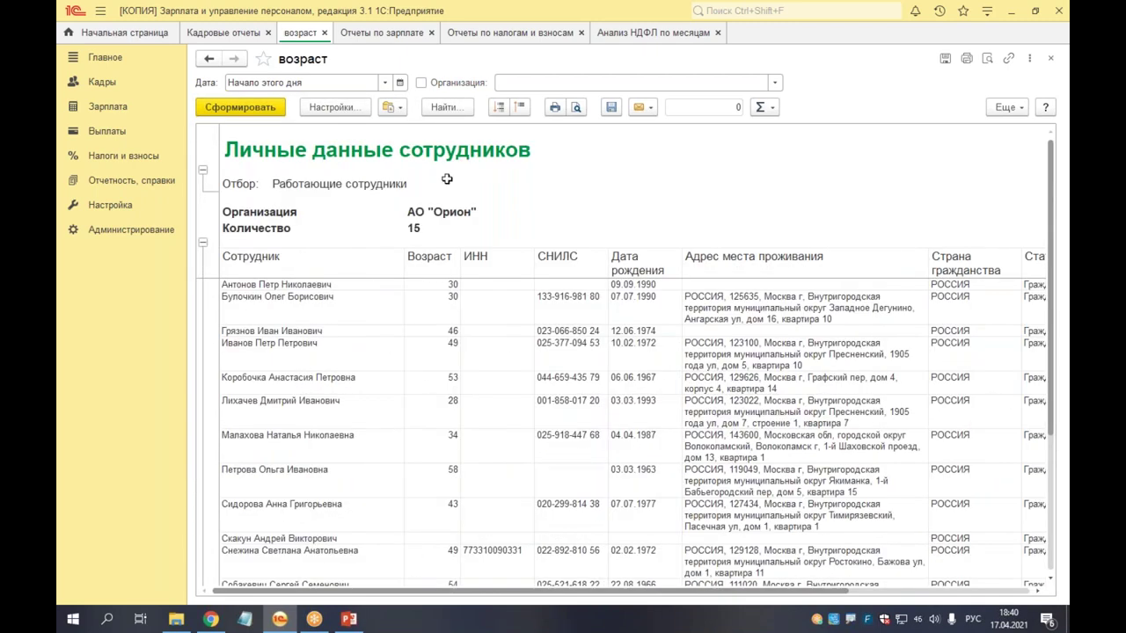
left_click_drag(440, 283, 440, 395)
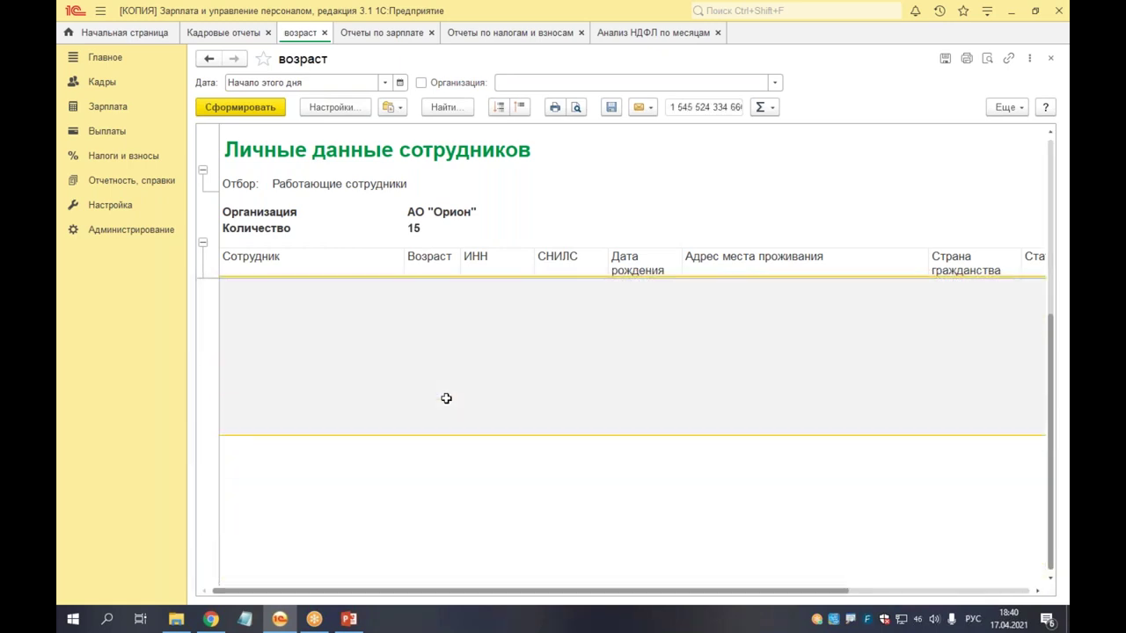
left_click(447, 468)
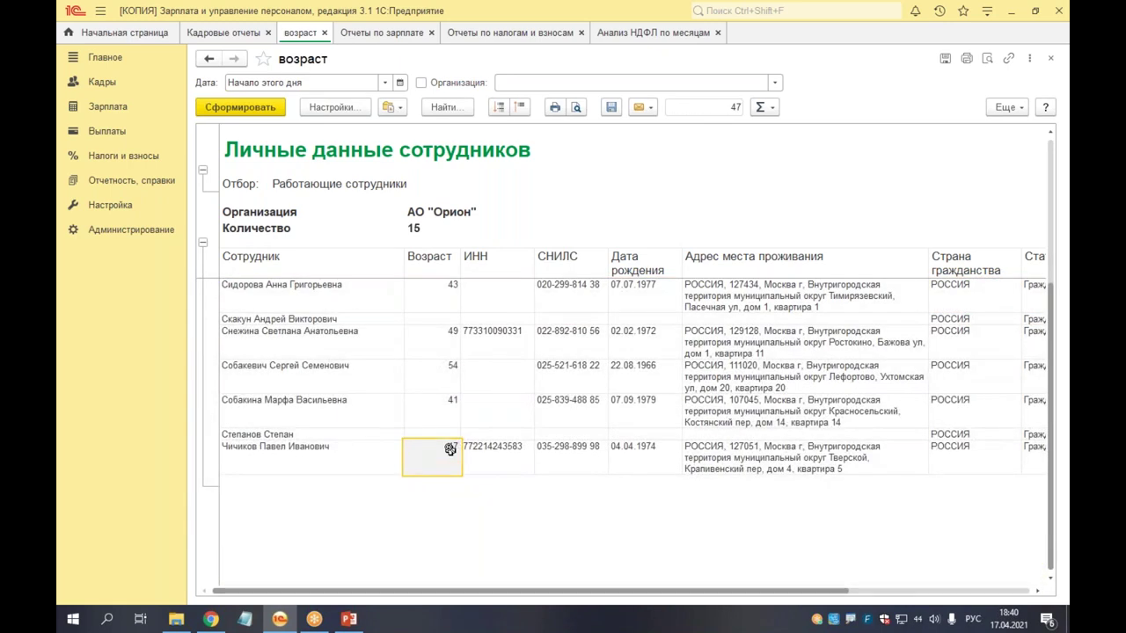
scroll(447, 468, "up", 5)
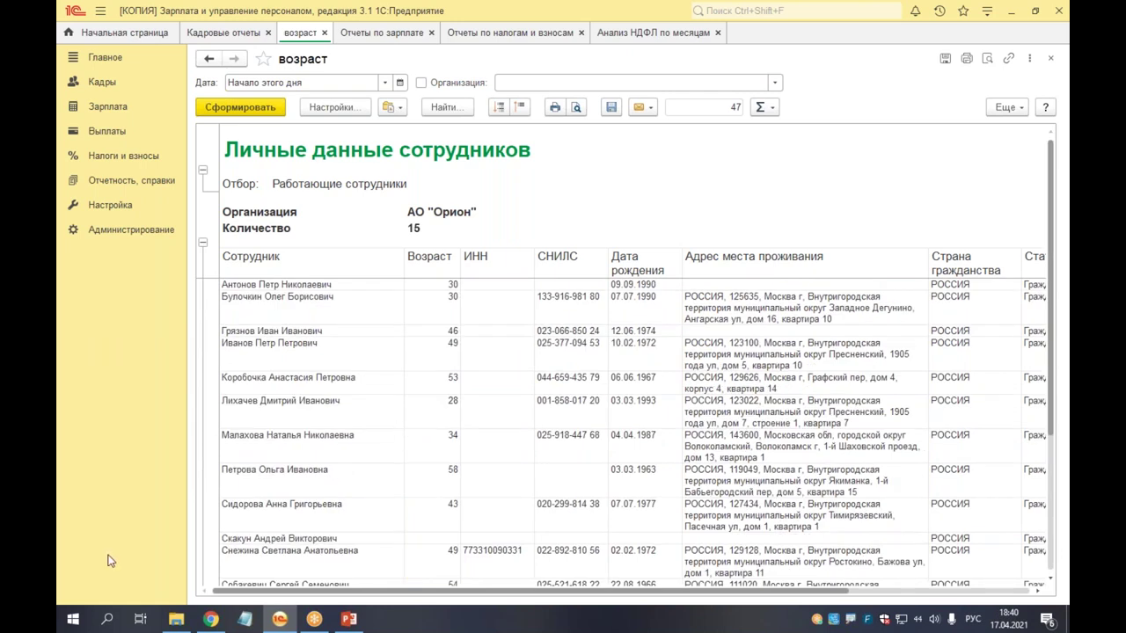
left_click(417, 397)
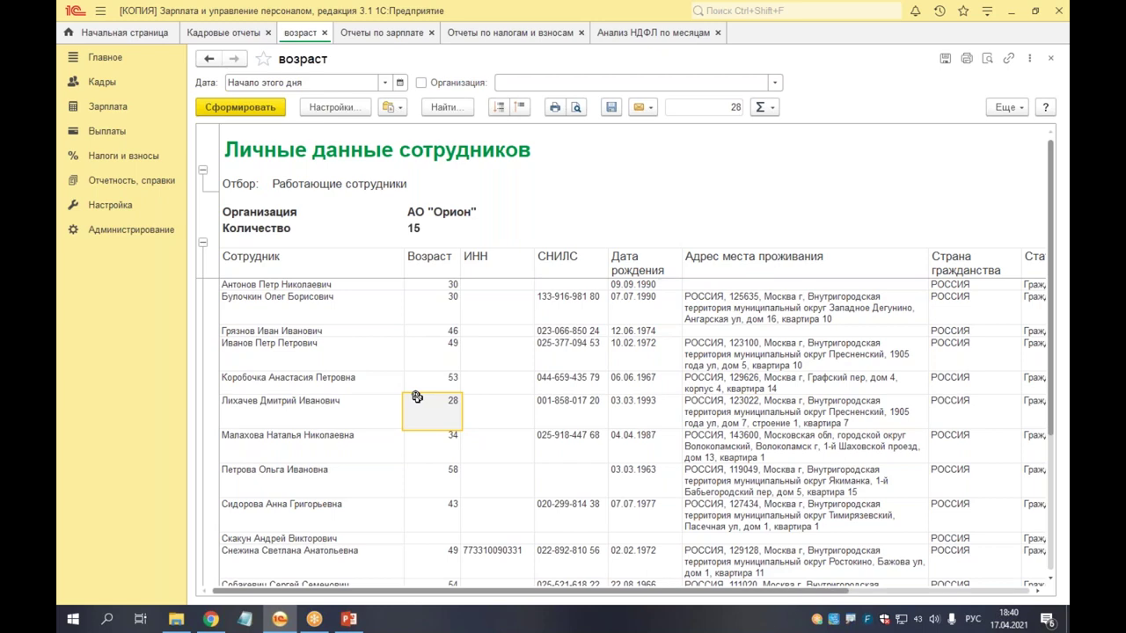
scroll(431, 387, "down", 5)
scroll(437, 385, "up", 5)
Step: Open the «возраст» report variant for editing, then widen the editor window and the settings columns of the report structure
left_click(1002, 108)
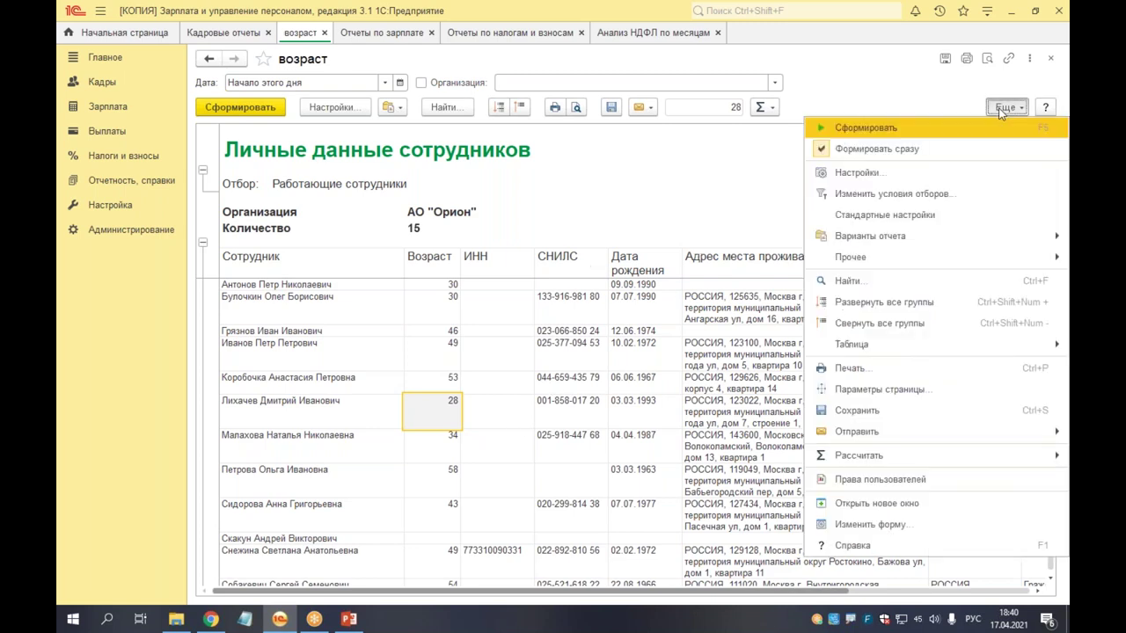
mouse_move(957, 255)
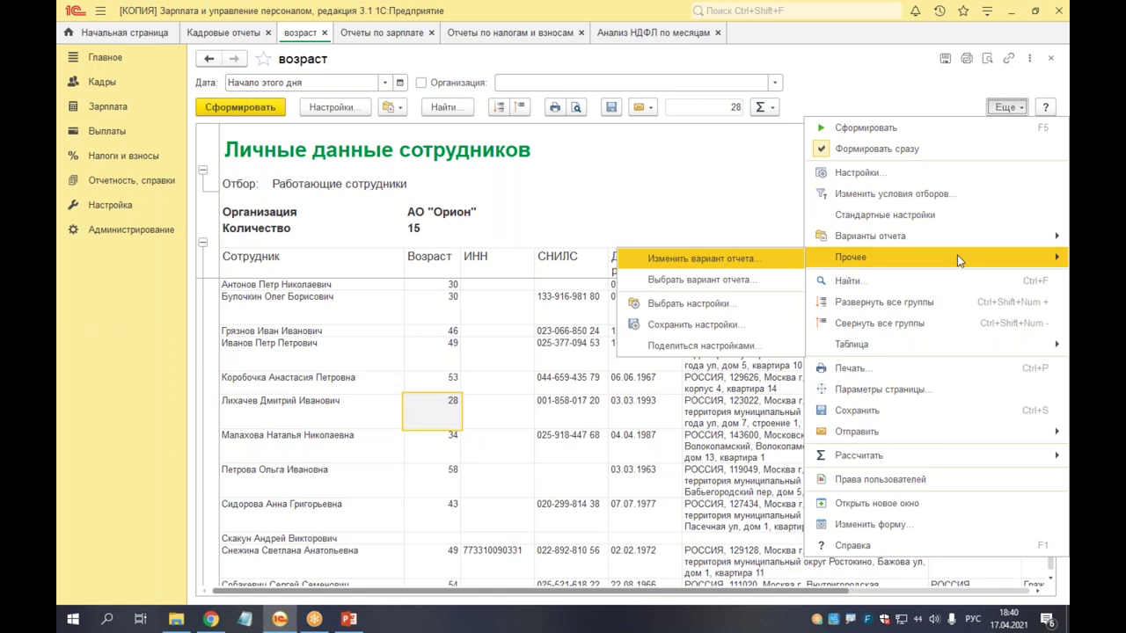
left_click(764, 261)
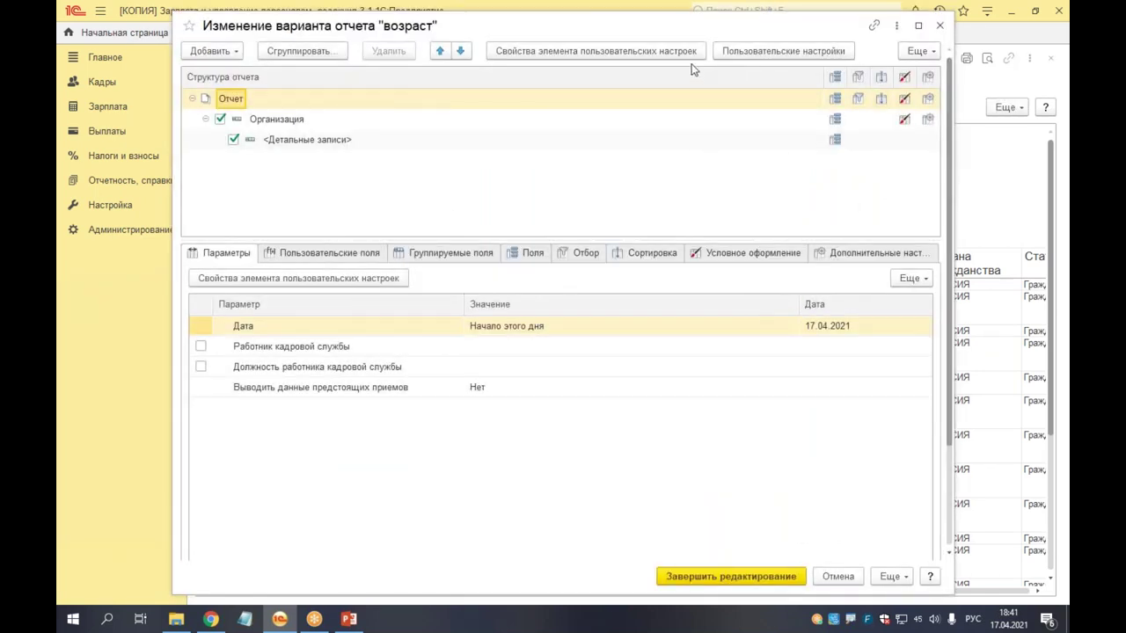
left_click_drag(843, 31, 791, 38)
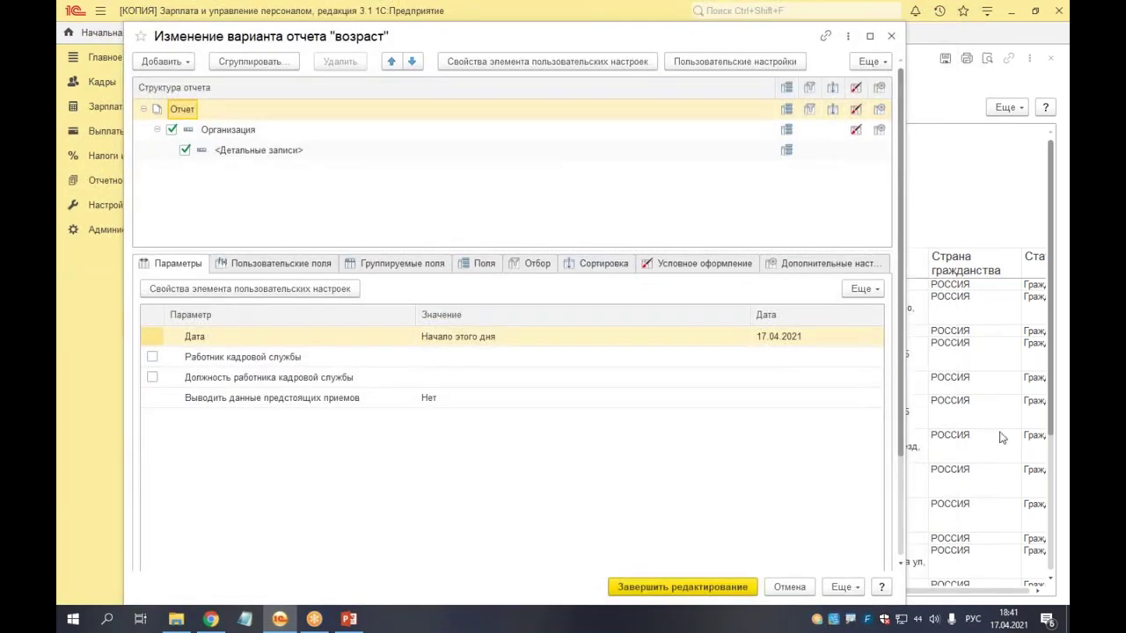
left_click_drag(910, 407, 1025, 407)
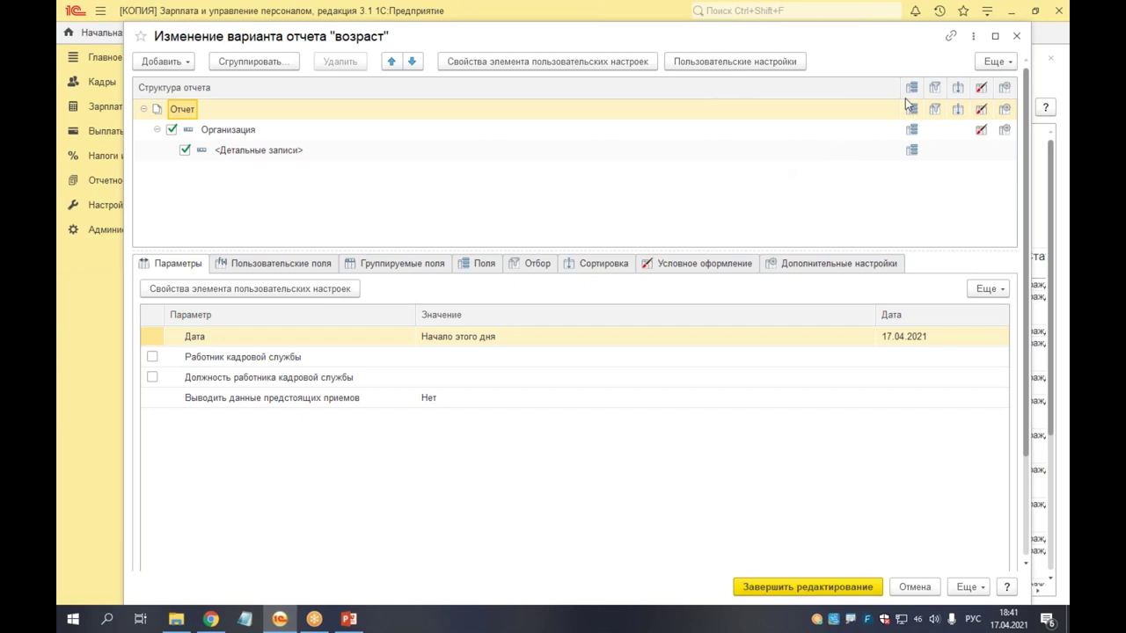
left_click_drag(900, 92, 807, 97)
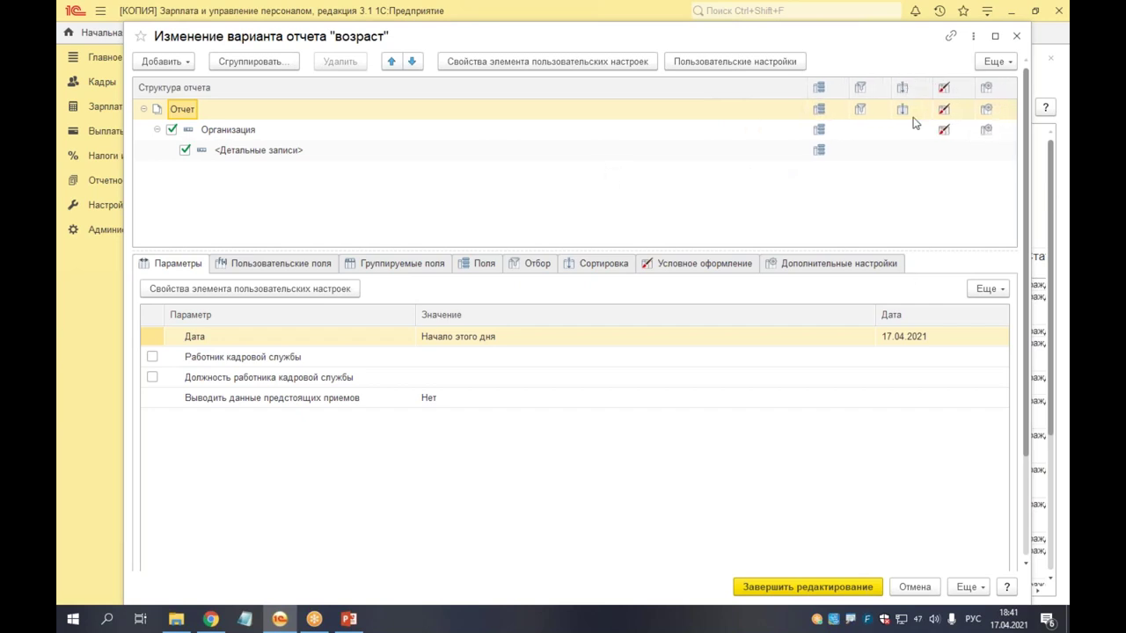
Step: Compare the conditional formatting rules set for the whole report with those of the «Организация» grouping
left_click(943, 109)
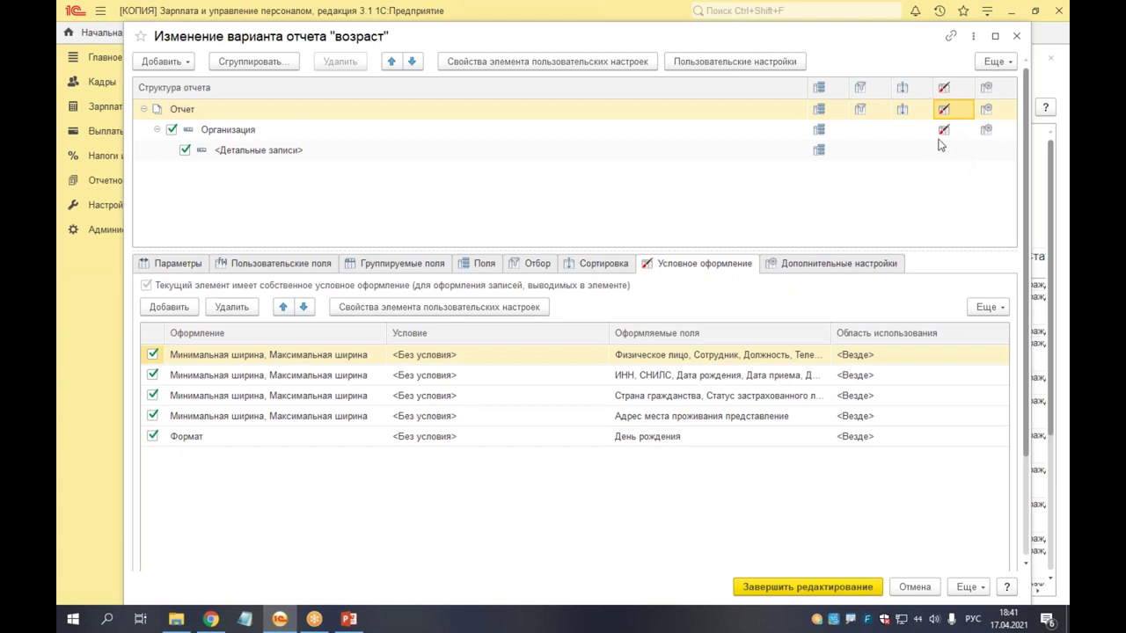
left_click(943, 132)
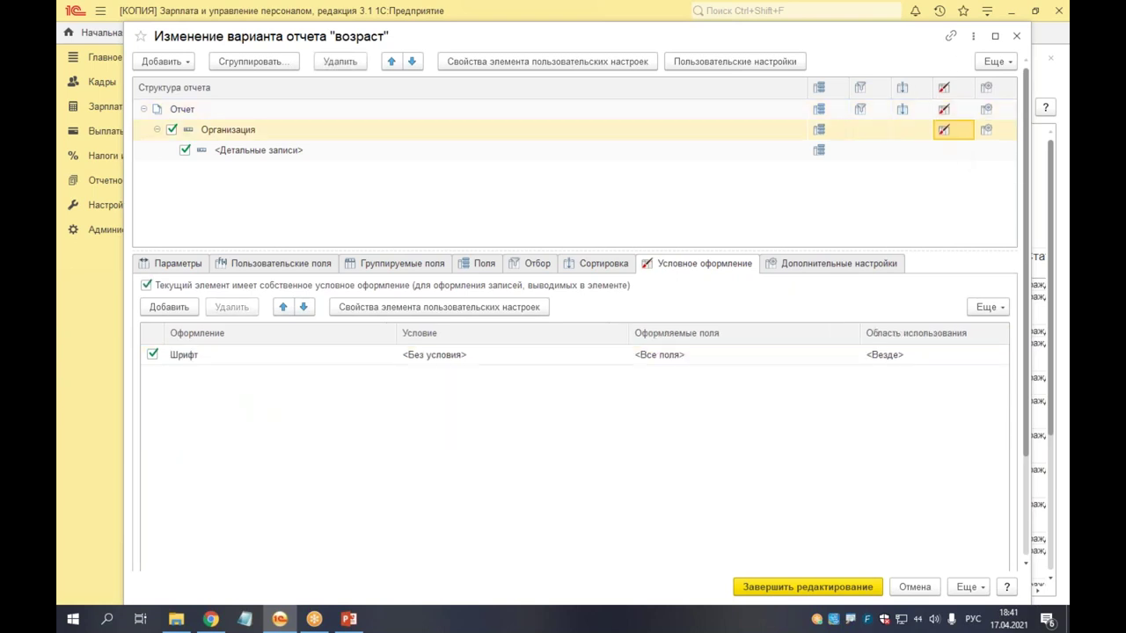
left_click(943, 112)
left_click(947, 131)
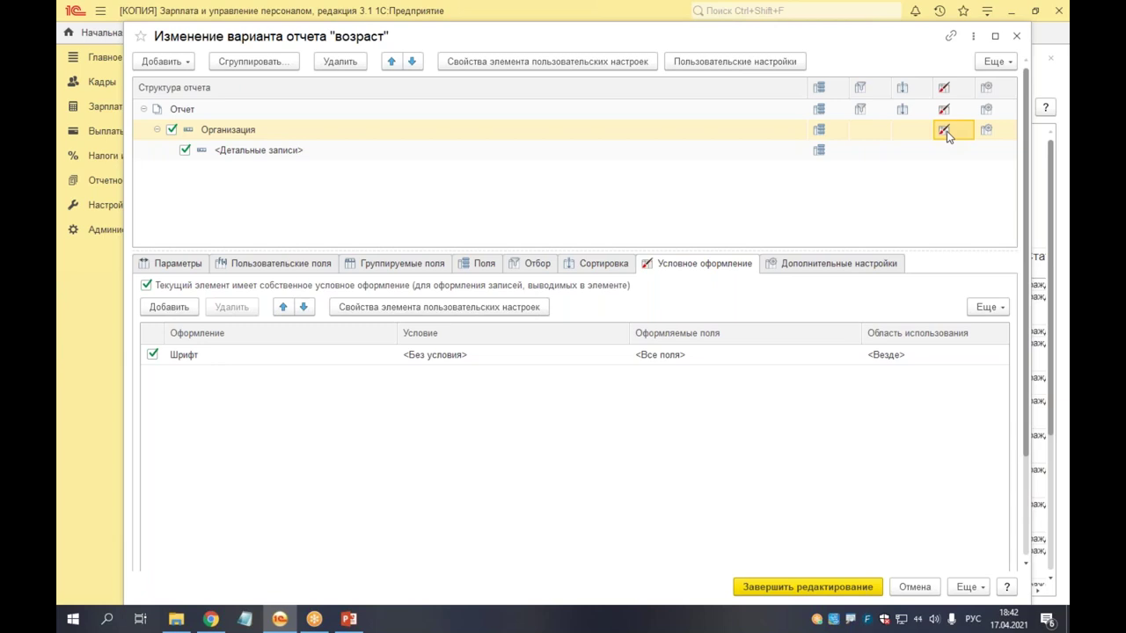
left_click(282, 370)
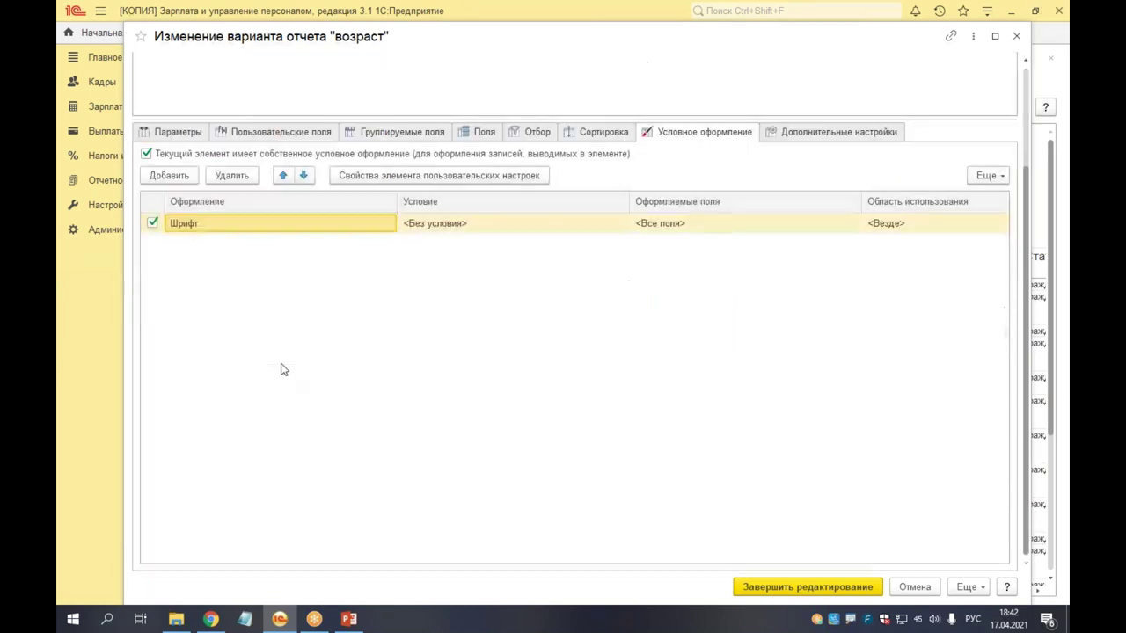
left_click(623, 232)
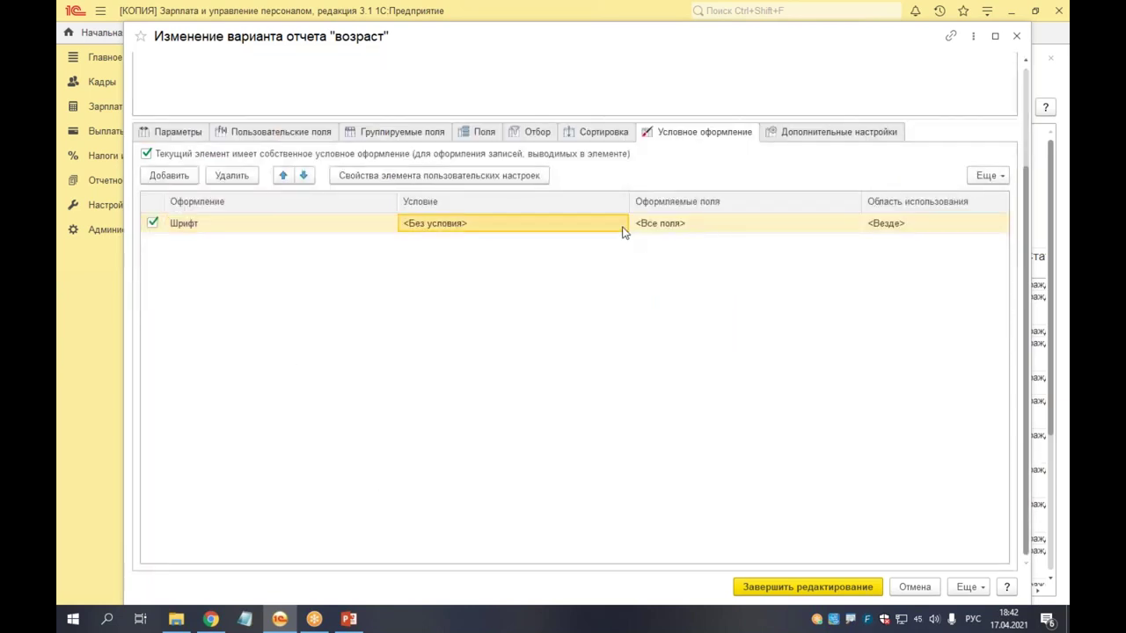
scroll(623, 231, "up", 3)
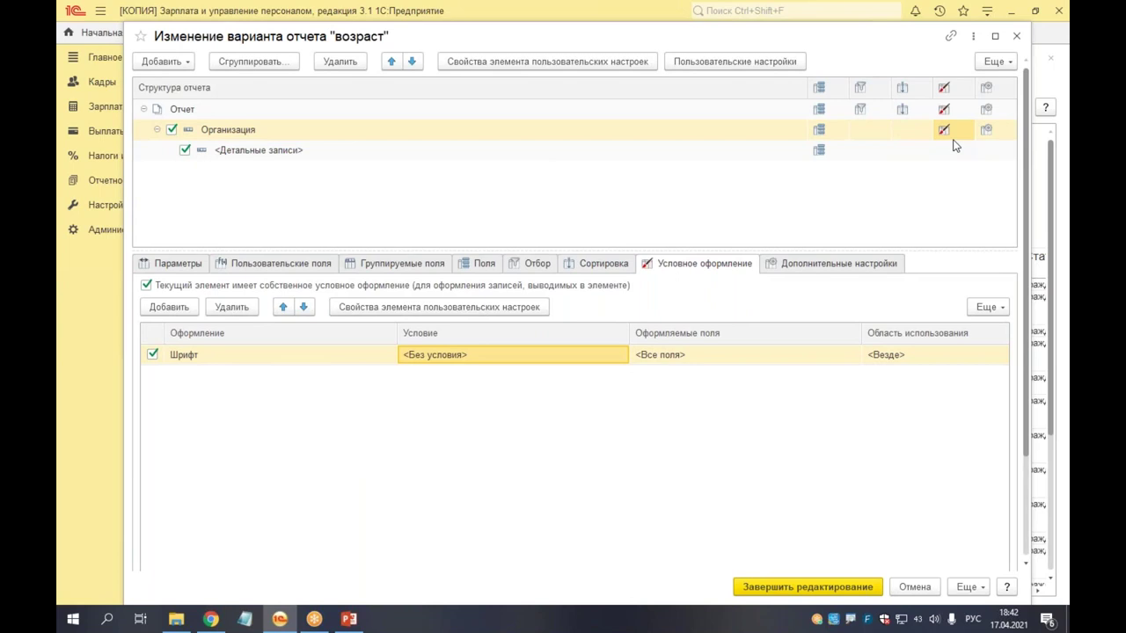
left_click(943, 114)
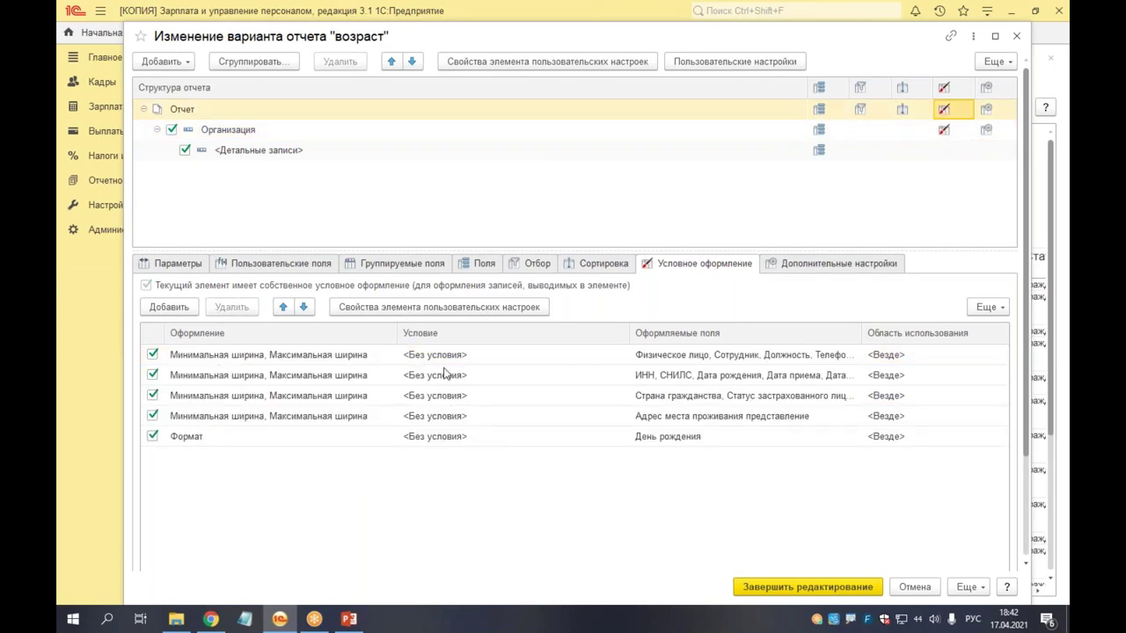
Step: Examine the appearance, condition, formatted fields and usage areas of the report's first width formatting rule, leaving it without changes
left_click(288, 358)
scroll(290, 364, "down", 3)
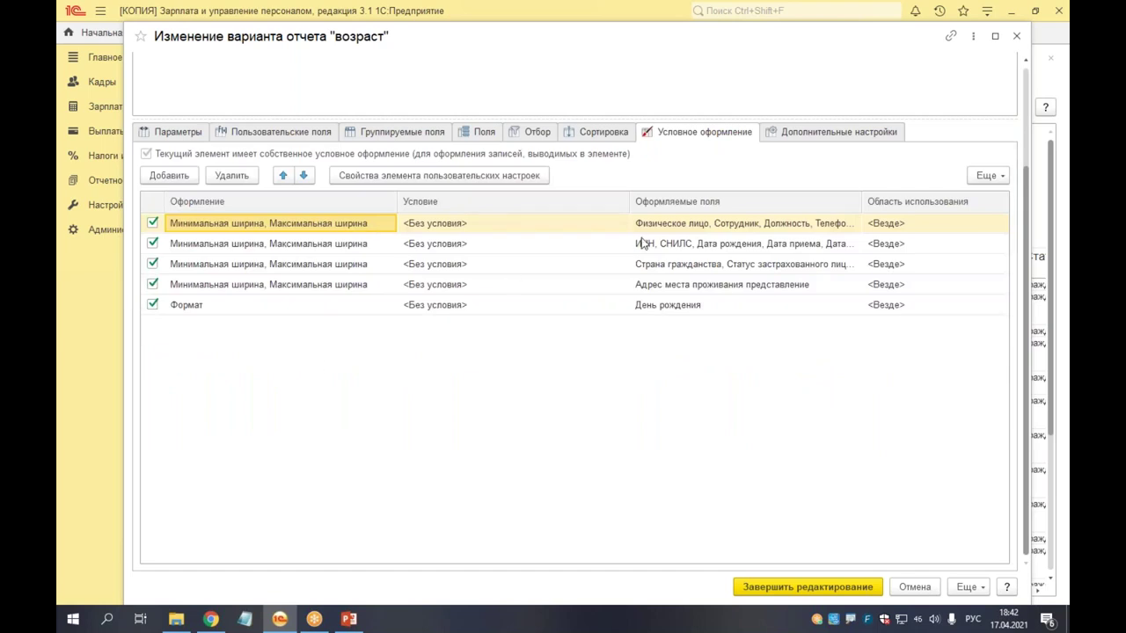
double_click(353, 227)
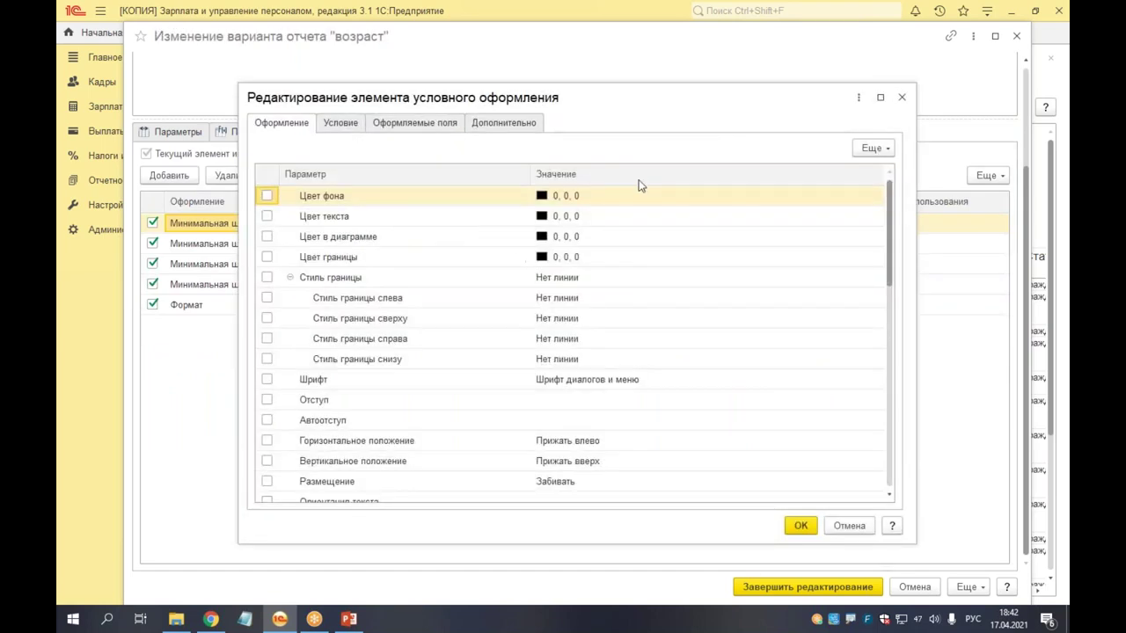
left_click(357, 127)
left_click(412, 128)
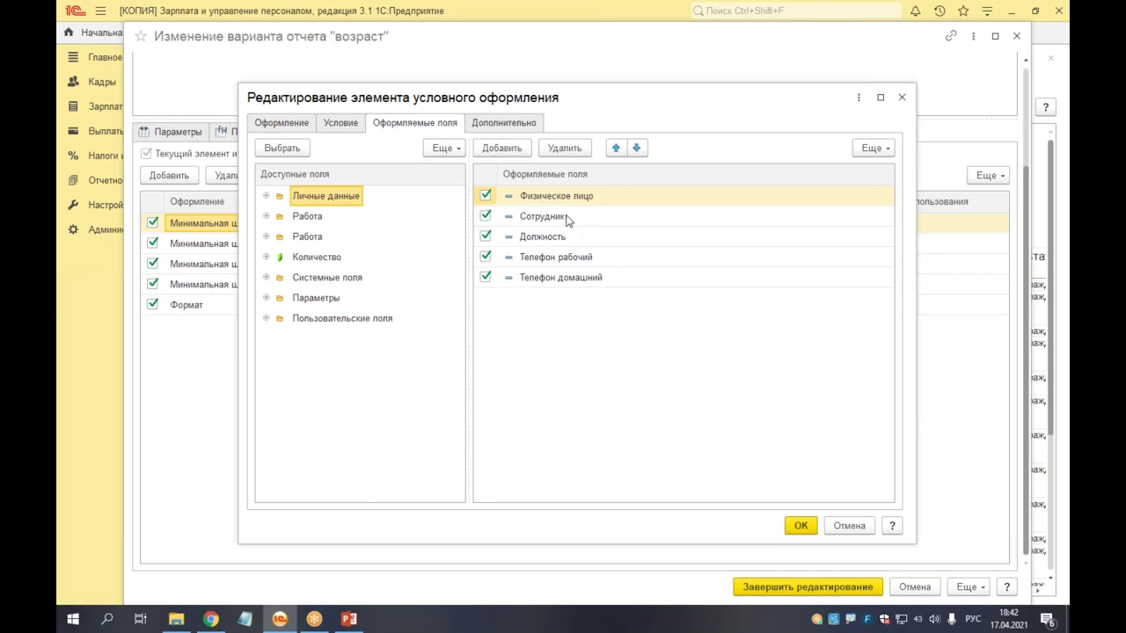
left_click(488, 125)
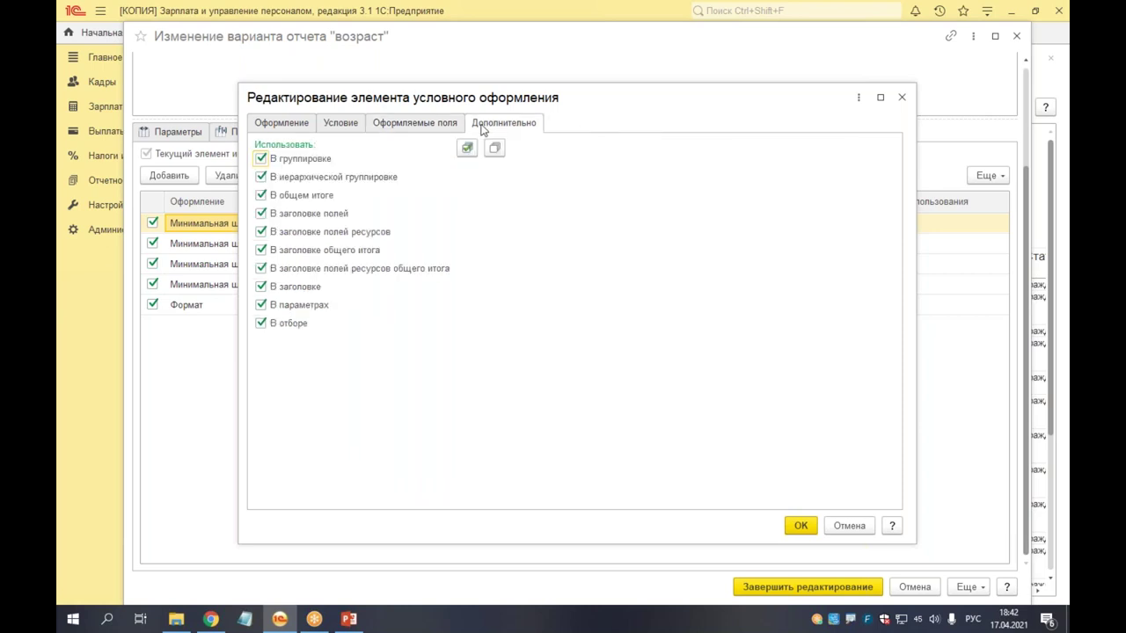
left_click(848, 526)
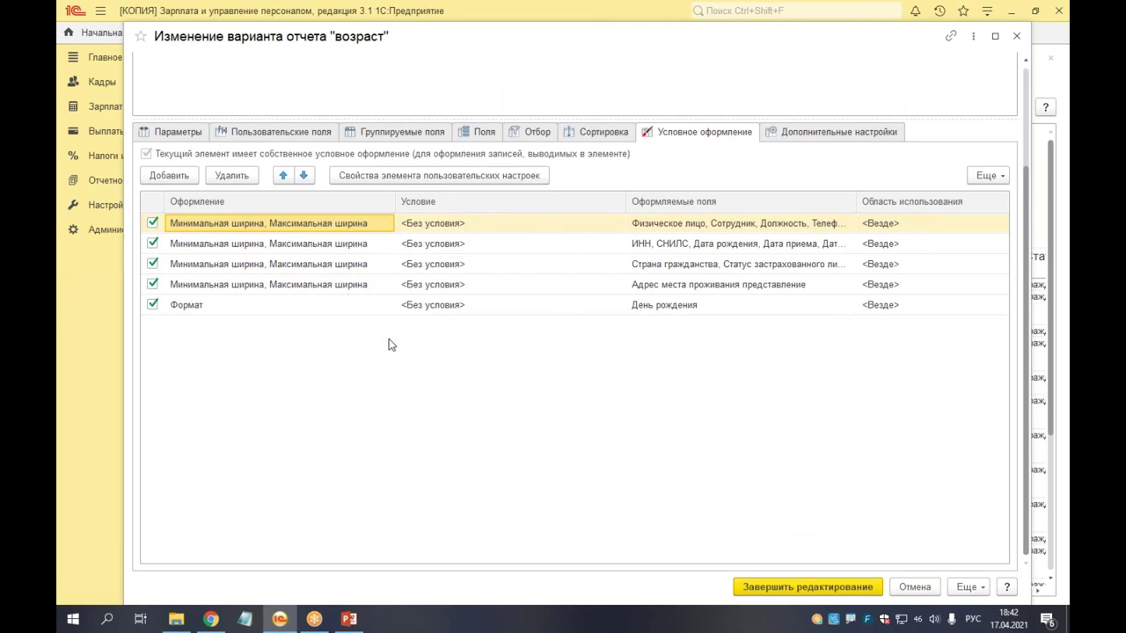
Step: Close the report variant editor without saving changes and return to the «возраст» report in 1С
scroll(556, 314, "up", 3)
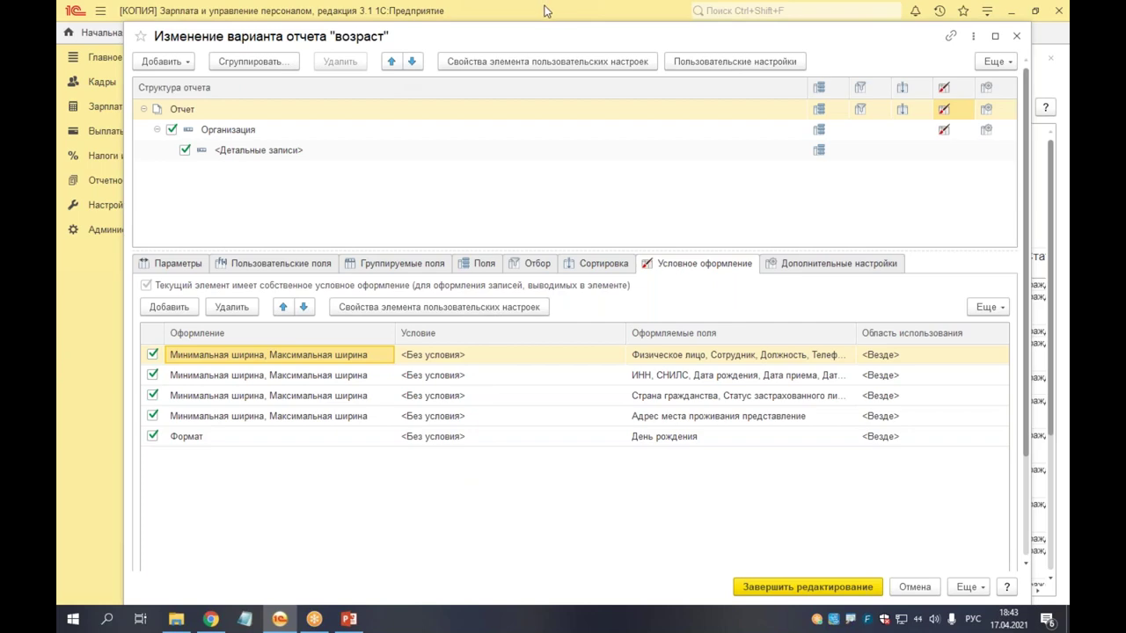
left_click(1016, 36)
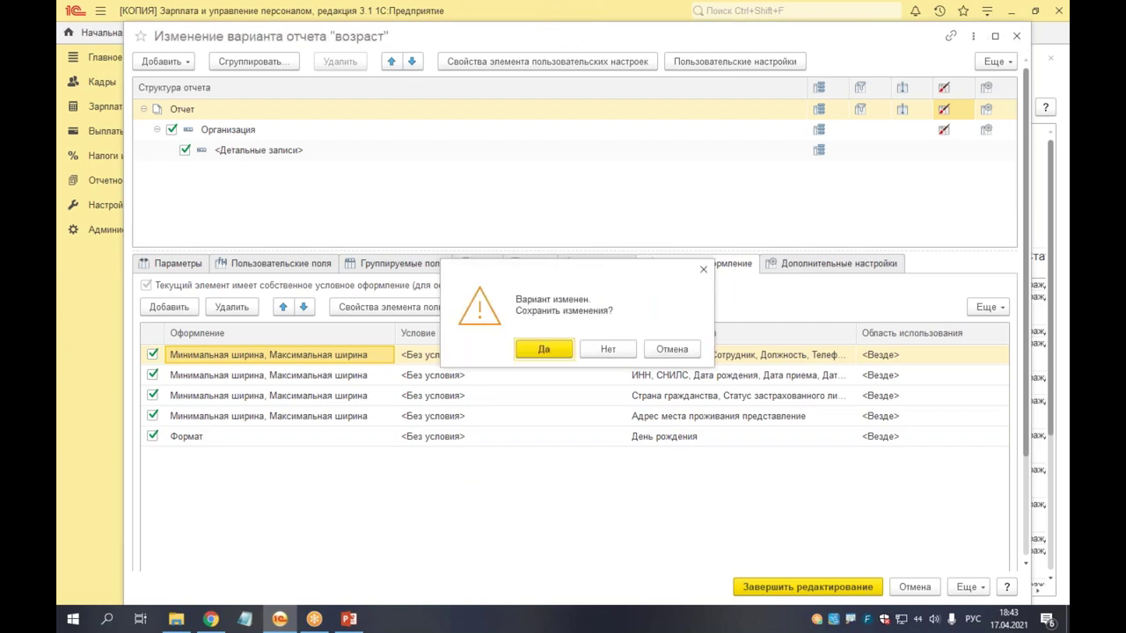
left_click(603, 350)
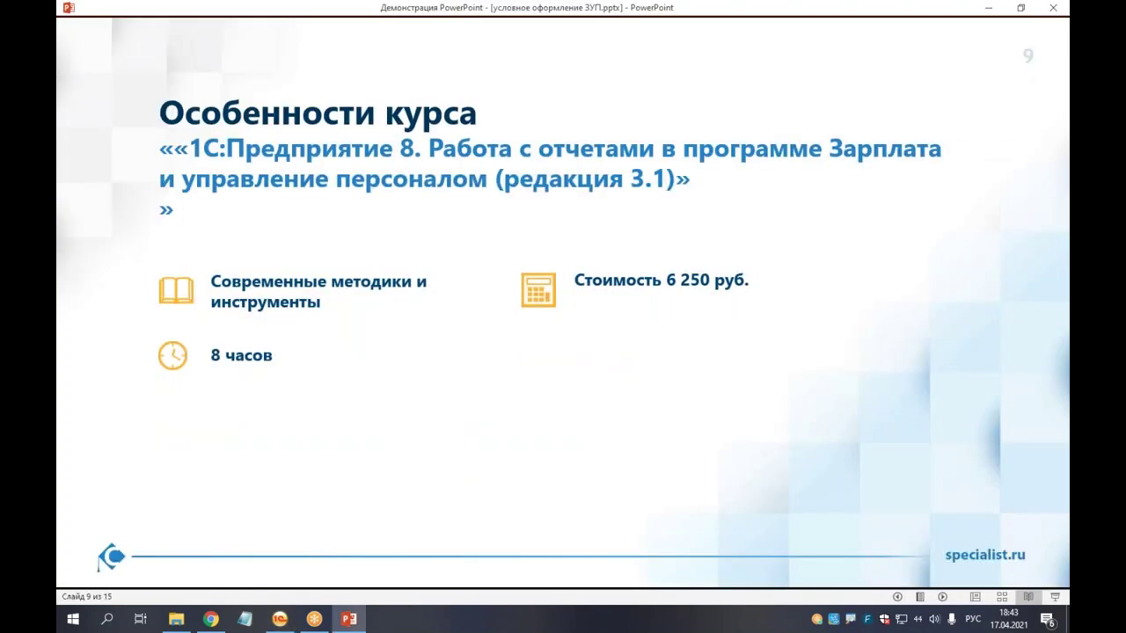
left_click(283, 620)
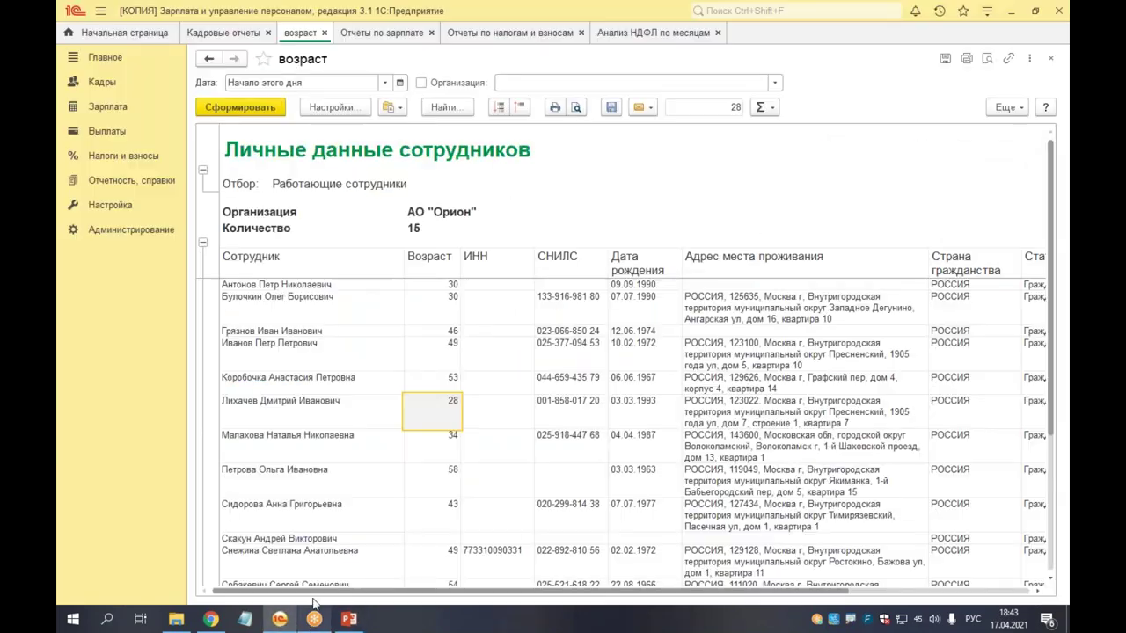
Step: Open the «возраст» report variant for editing again and show the conditional formatting of the whole report
left_click(1008, 107)
mouse_move(914, 252)
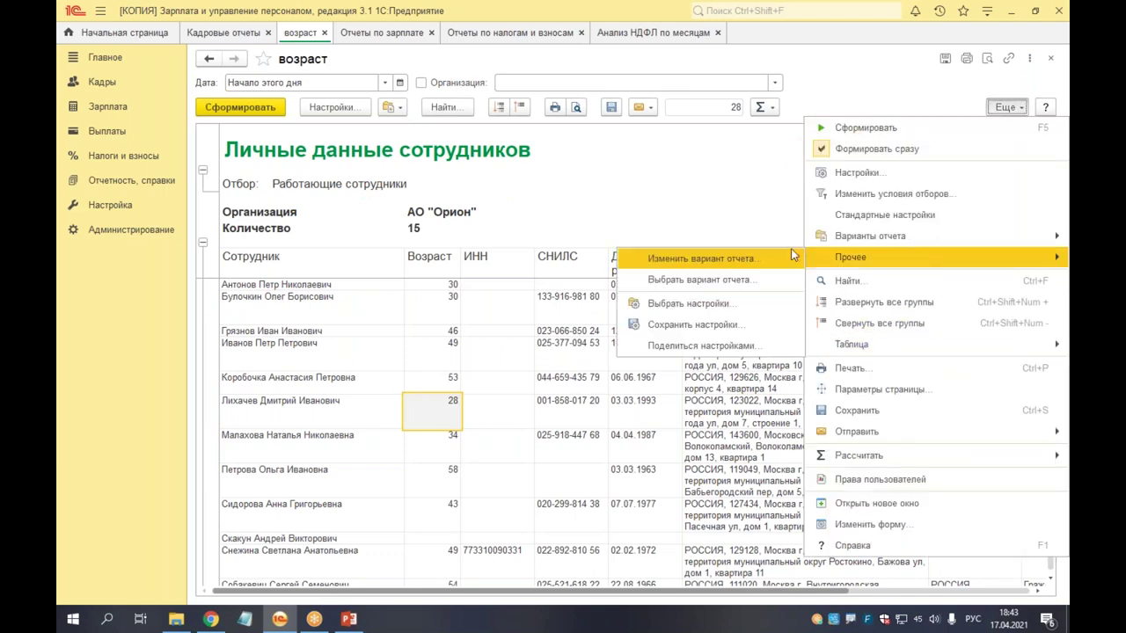
left_click(758, 251)
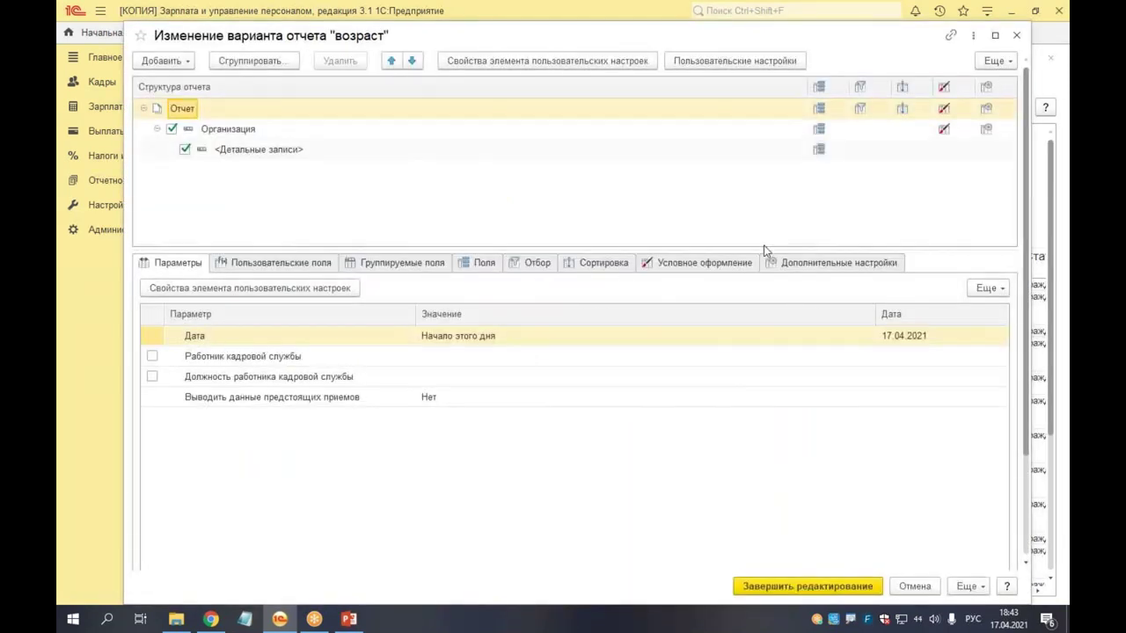
left_click(945, 109)
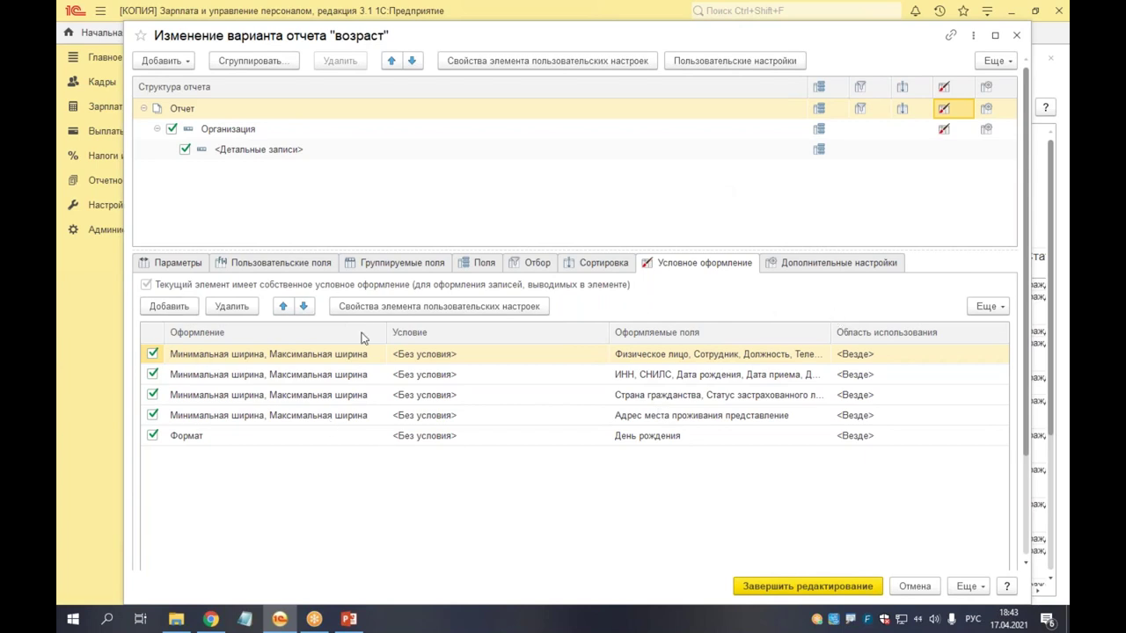
Step: Add a new conditional formatting rule for the whole report and look through its available appearance parameters
left_click(175, 306)
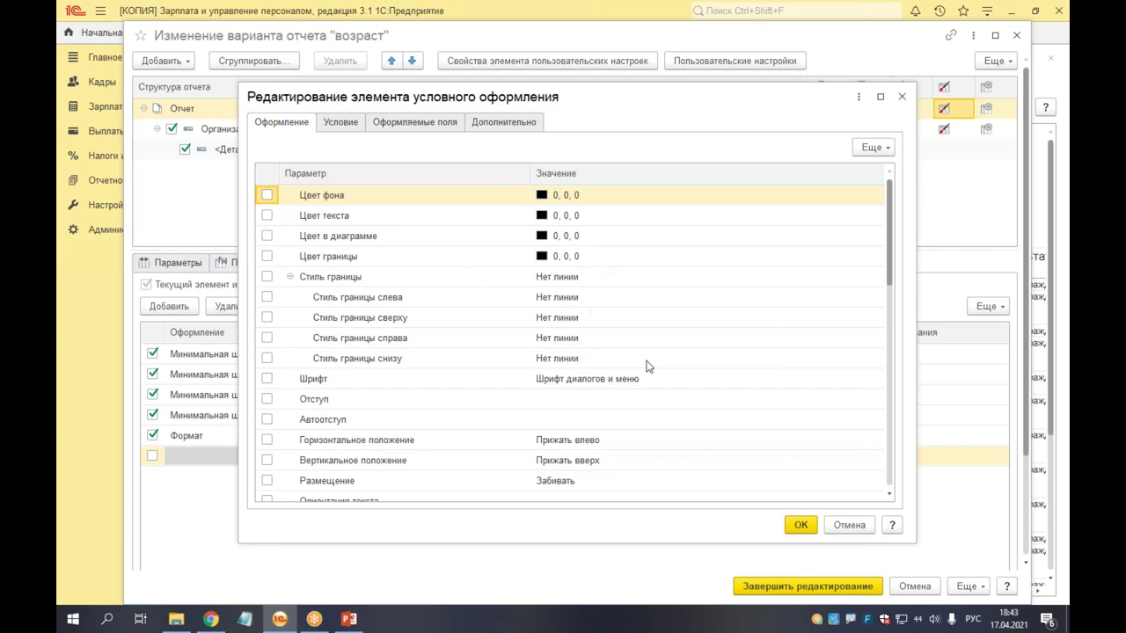
left_click(328, 243)
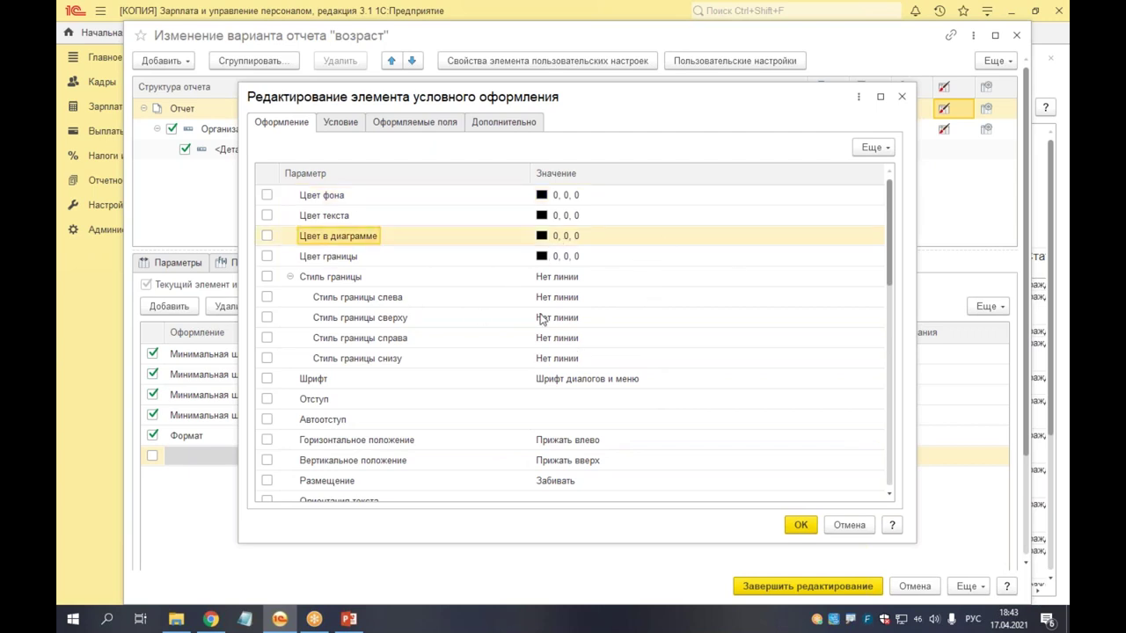
scroll(541, 319, "down", 2)
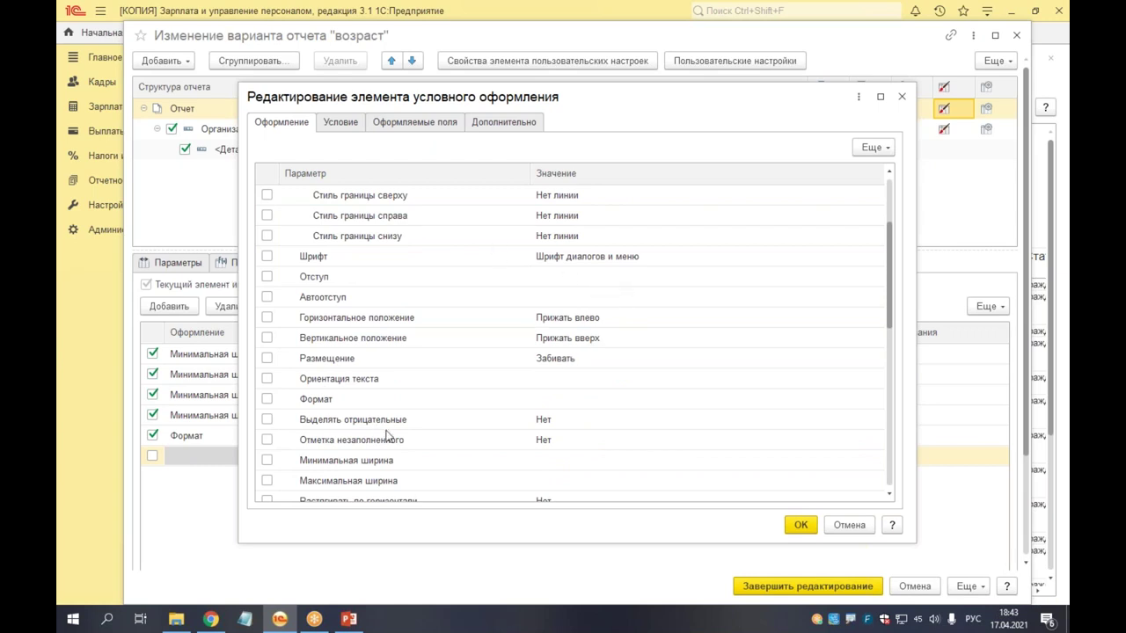
scroll(528, 313, "down", 4)
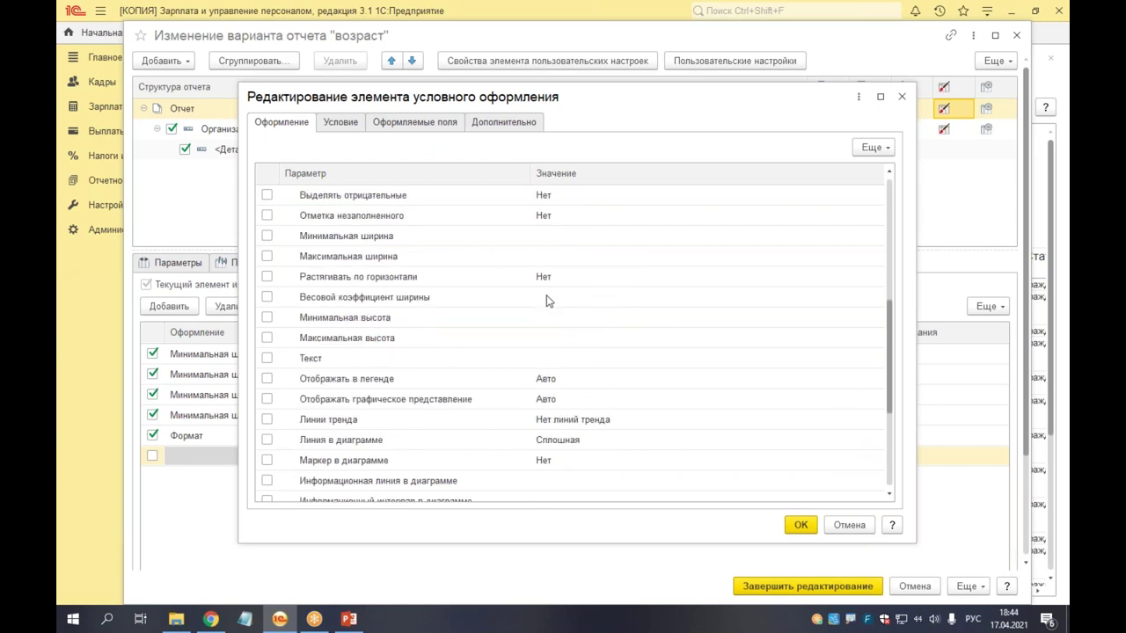
scroll(545, 300, "down", 3)
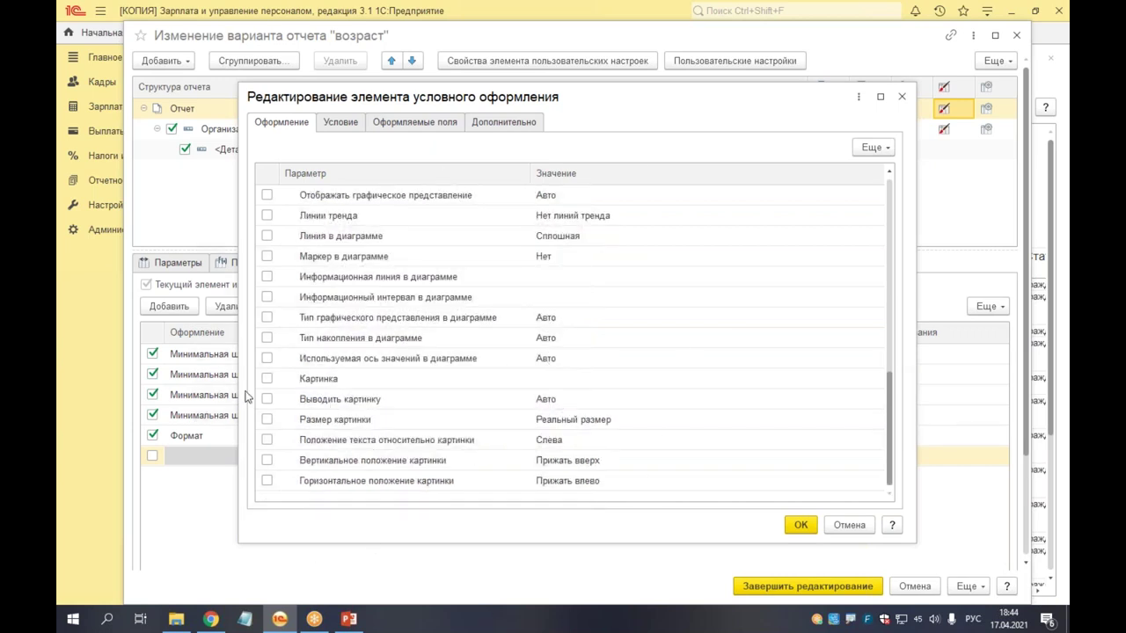
left_click(585, 382)
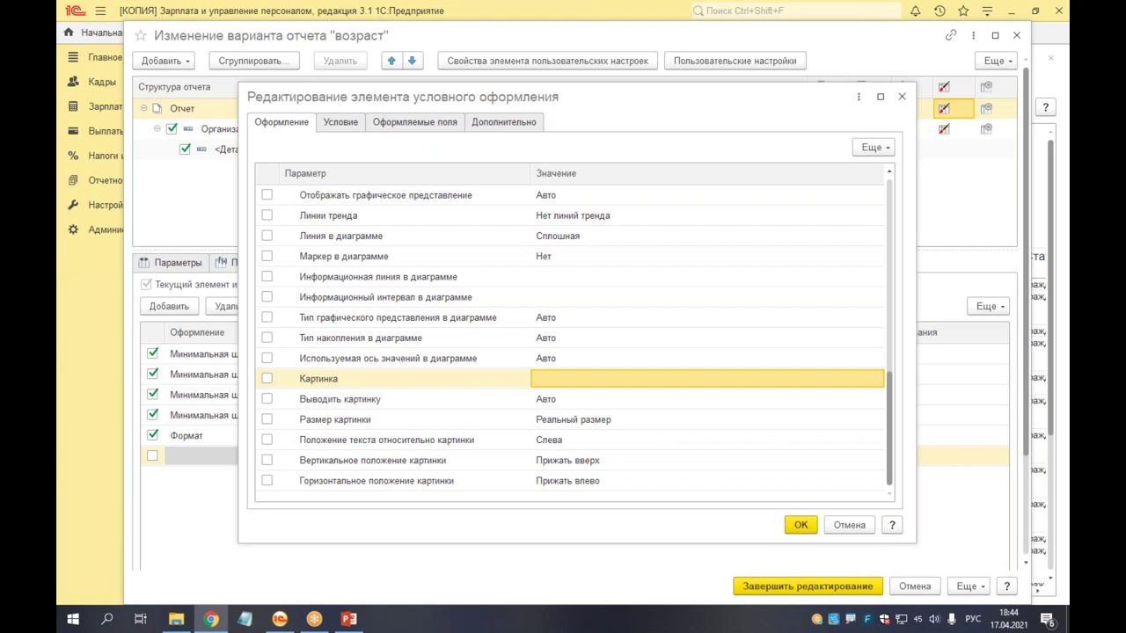
scroll(637, 307, "up", 5)
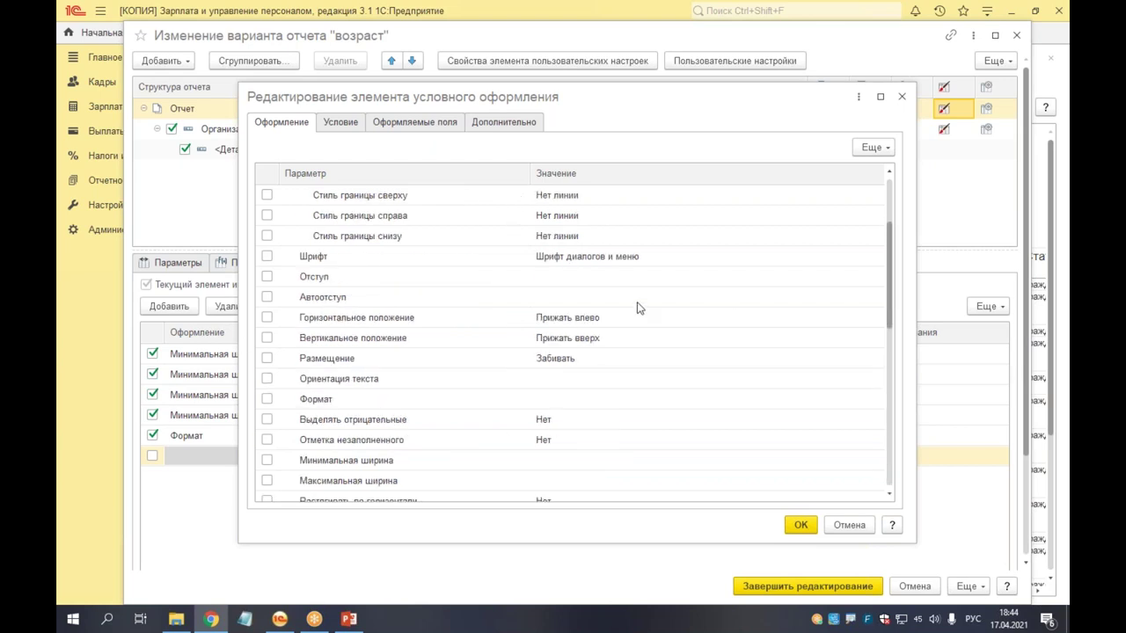
scroll(638, 307, "up", 2)
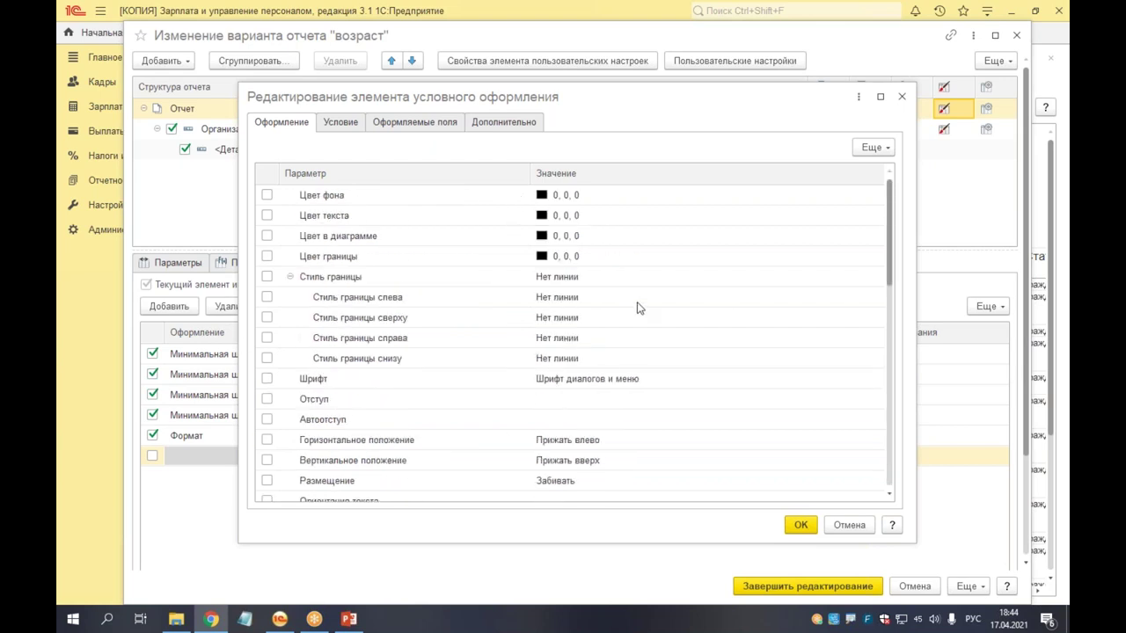
Step: Set the new rule's «Цвет текста» to the red style colour «Особый текст»
left_click(587, 216)
left_click(875, 216)
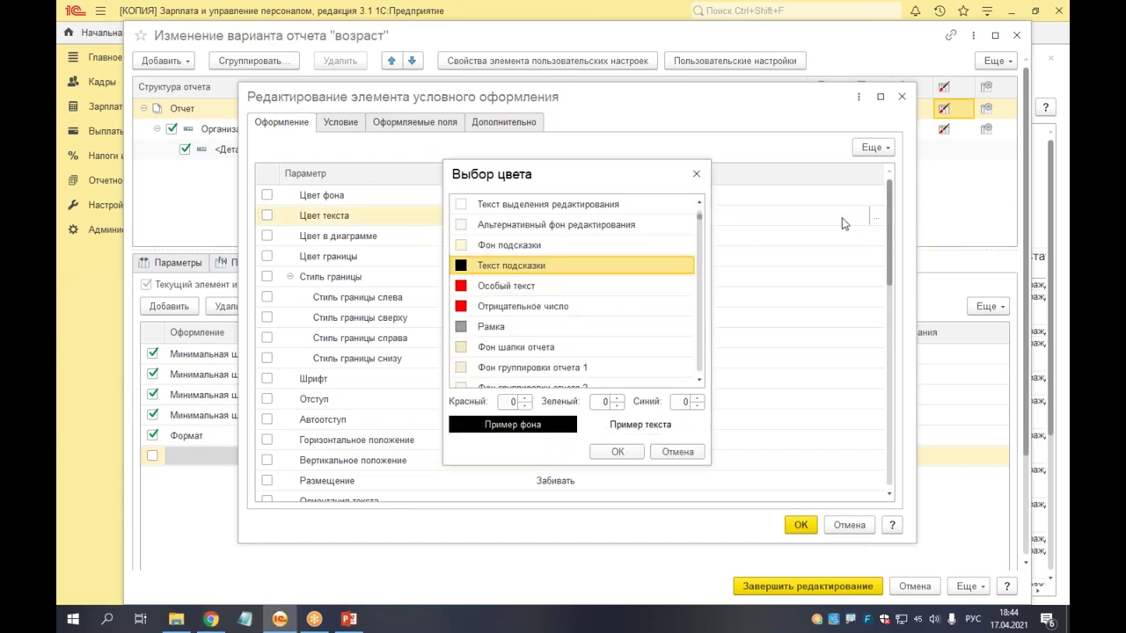
left_click(459, 290)
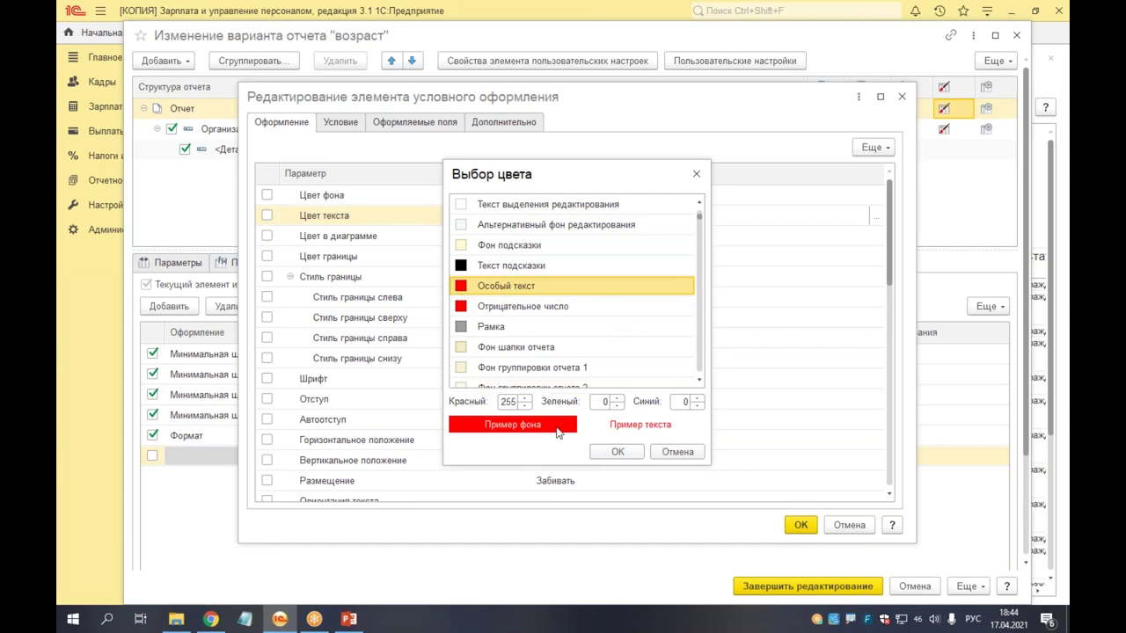
left_click_drag(701, 219, 701, 307)
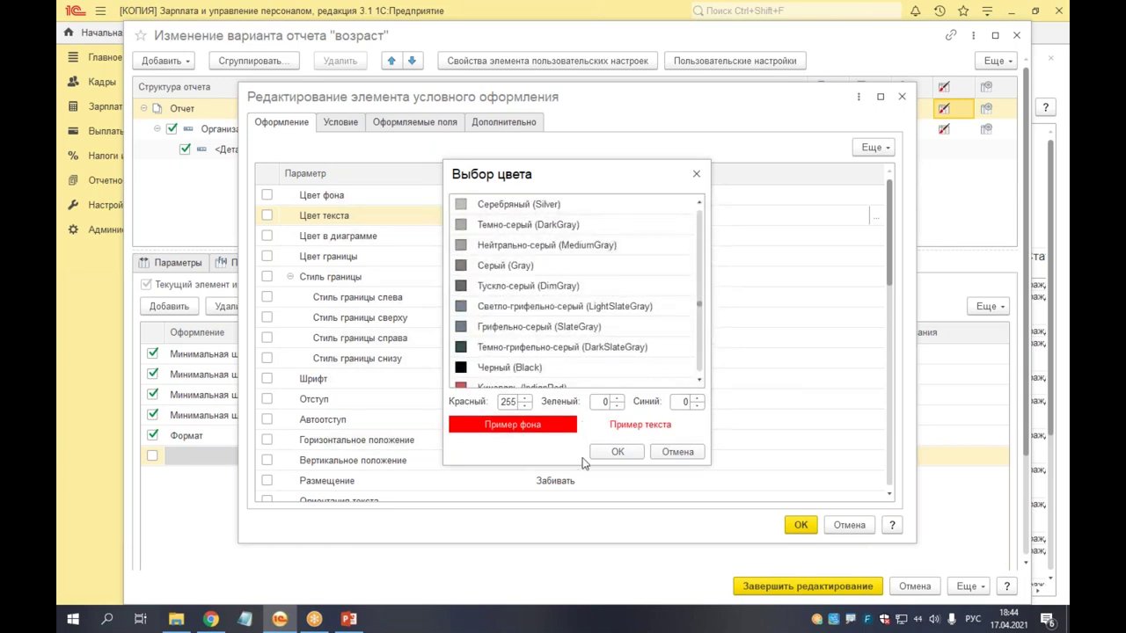
scroll(563, 273, "up", 15)
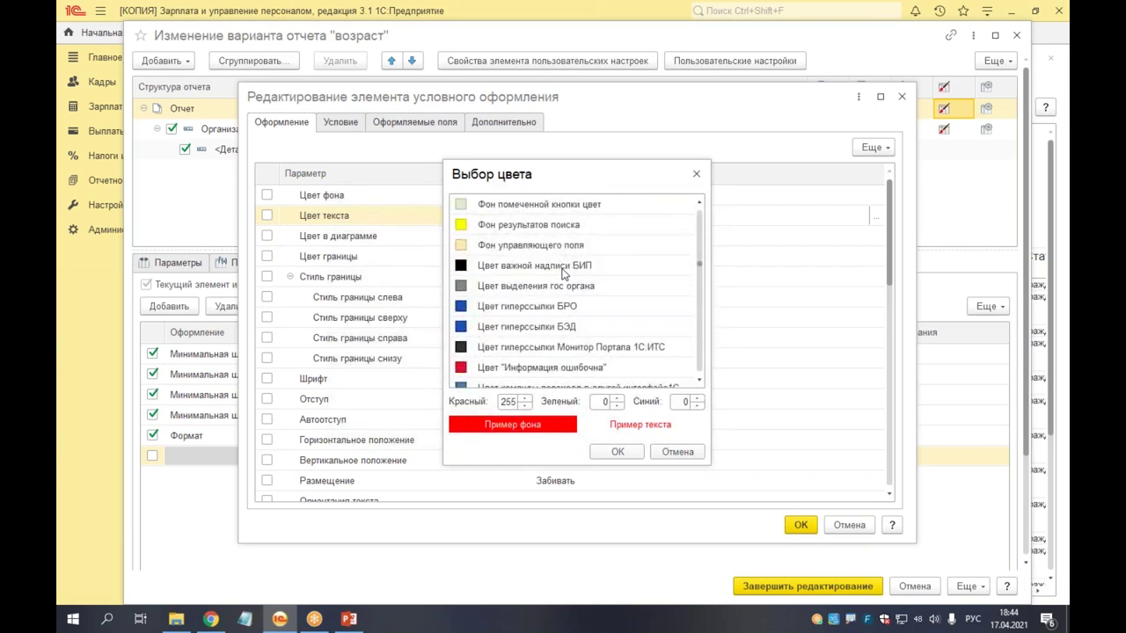
scroll(563, 274, "up", 8)
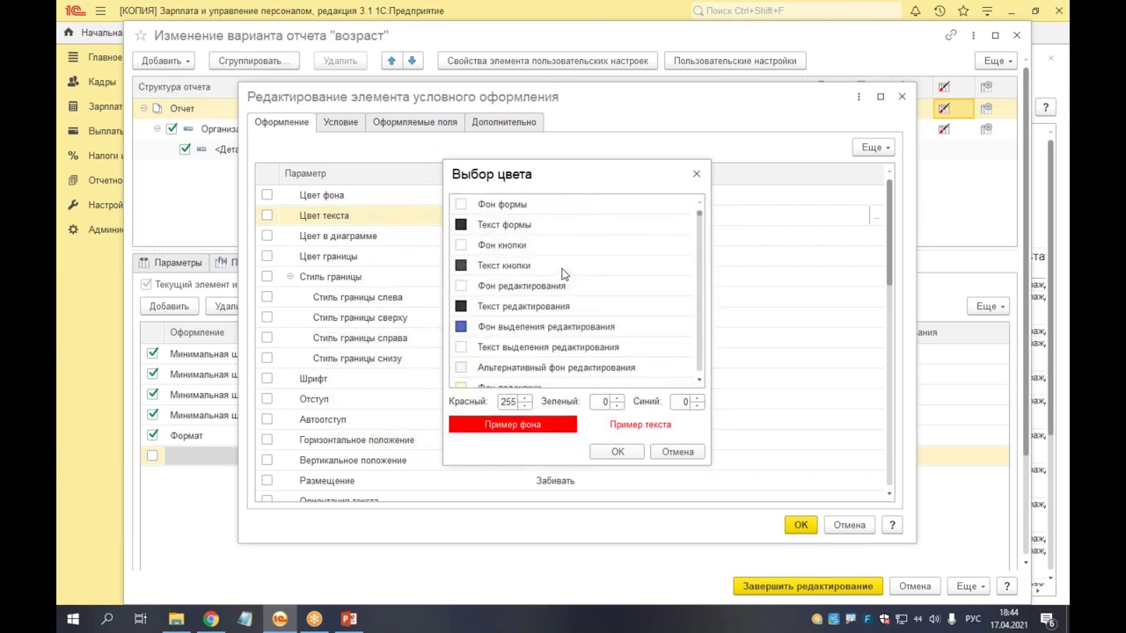
scroll(563, 274, "down", 3)
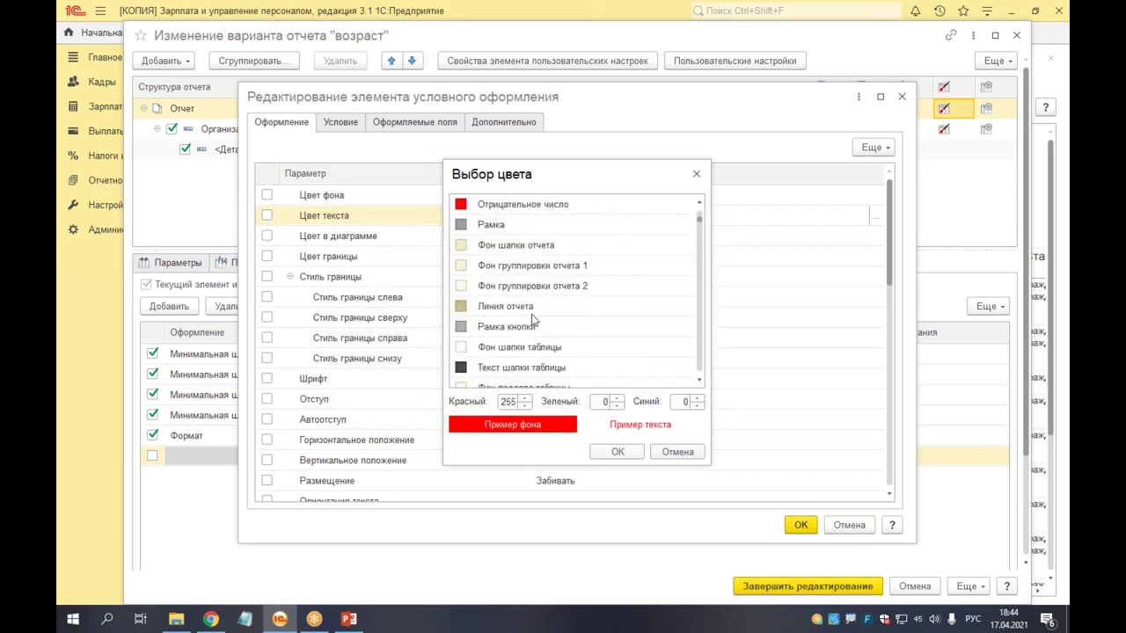
left_click(619, 452)
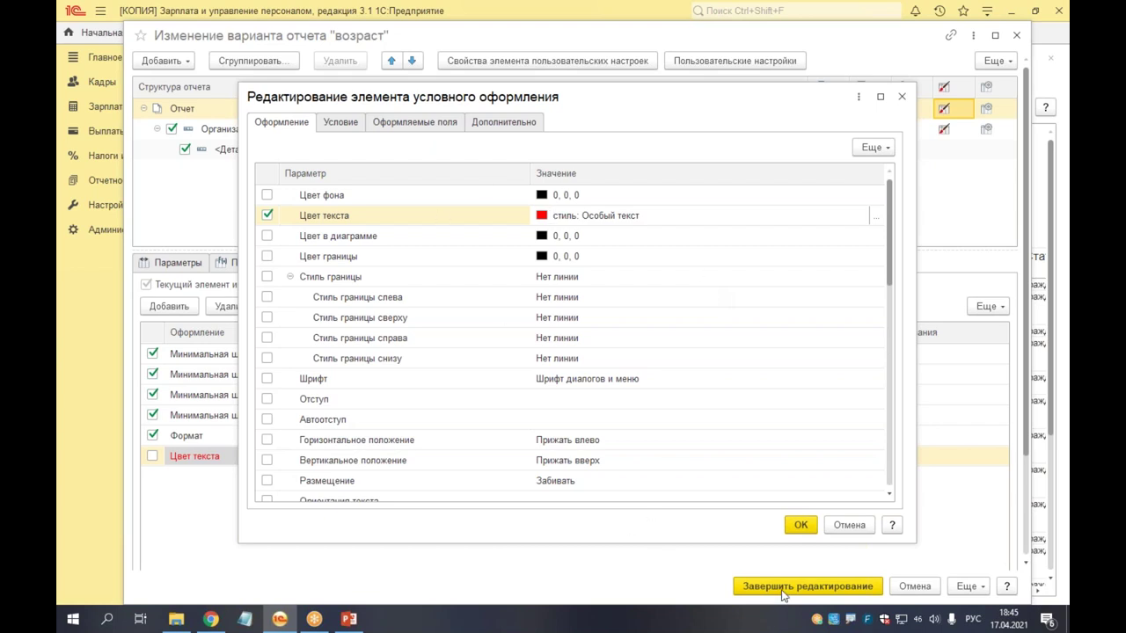
Step: Save the text colour rule in the report variant and regenerate the «возраст» report
left_click(804, 529)
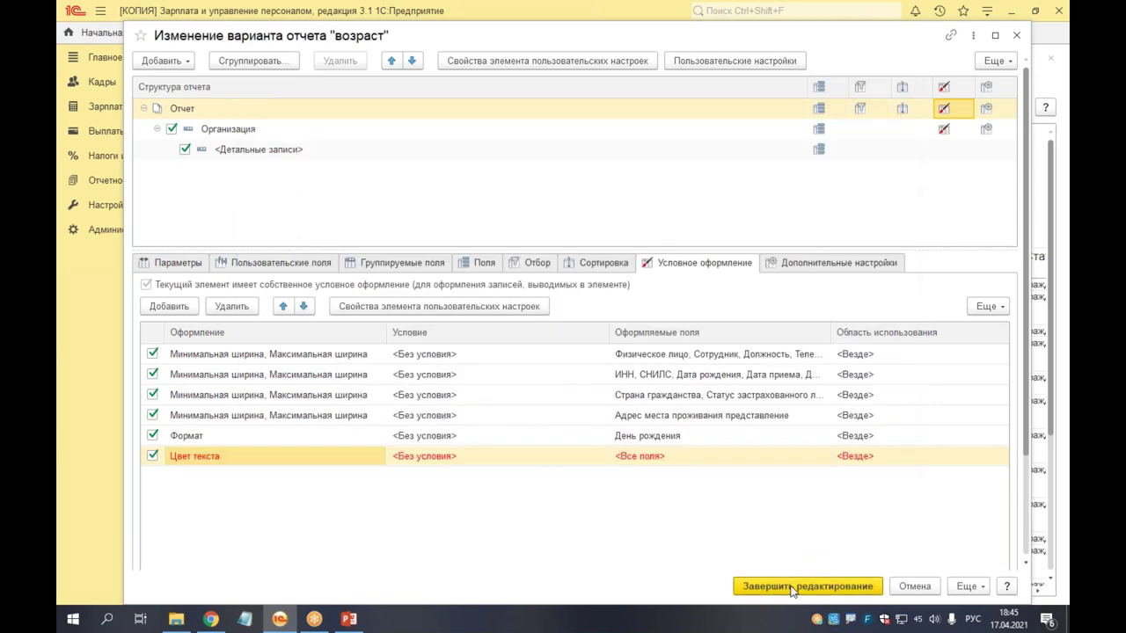
left_click(794, 587)
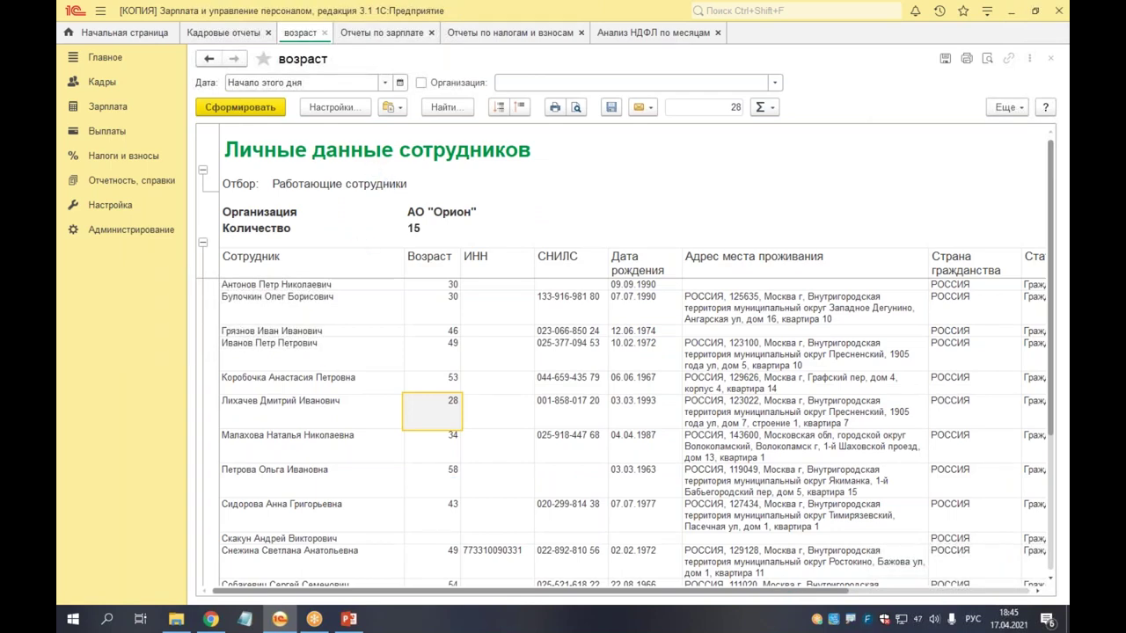
left_click(241, 107)
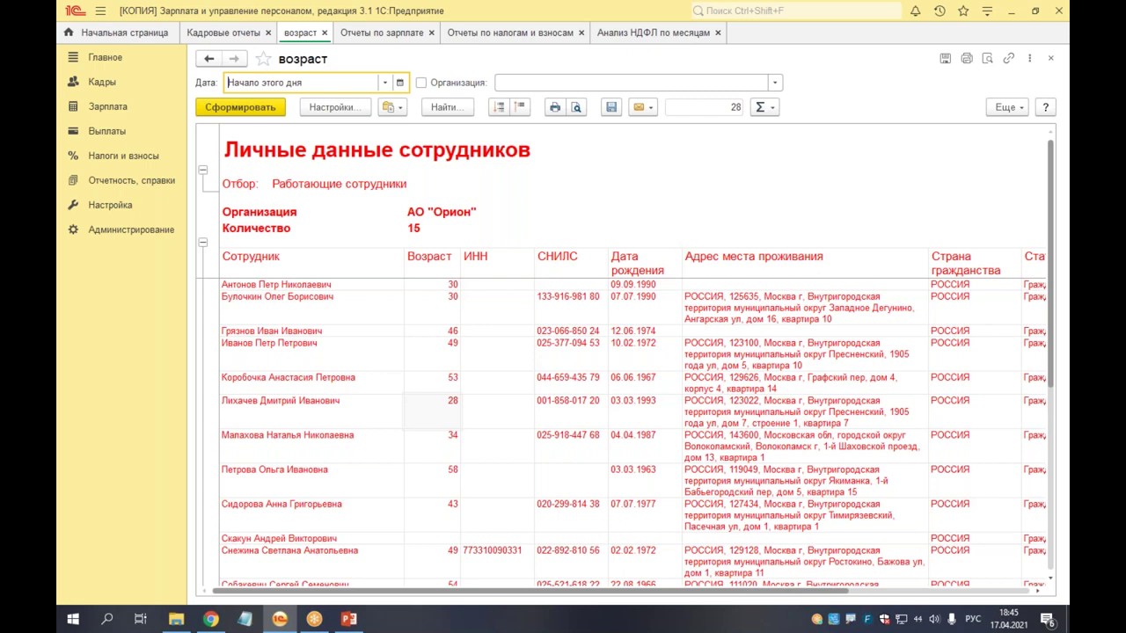
Step: Reopen the «возраст» variant for editing and select the «Цвет текста» rule in the whole report's conditional formatting
left_click(1006, 107)
mouse_move(987, 254)
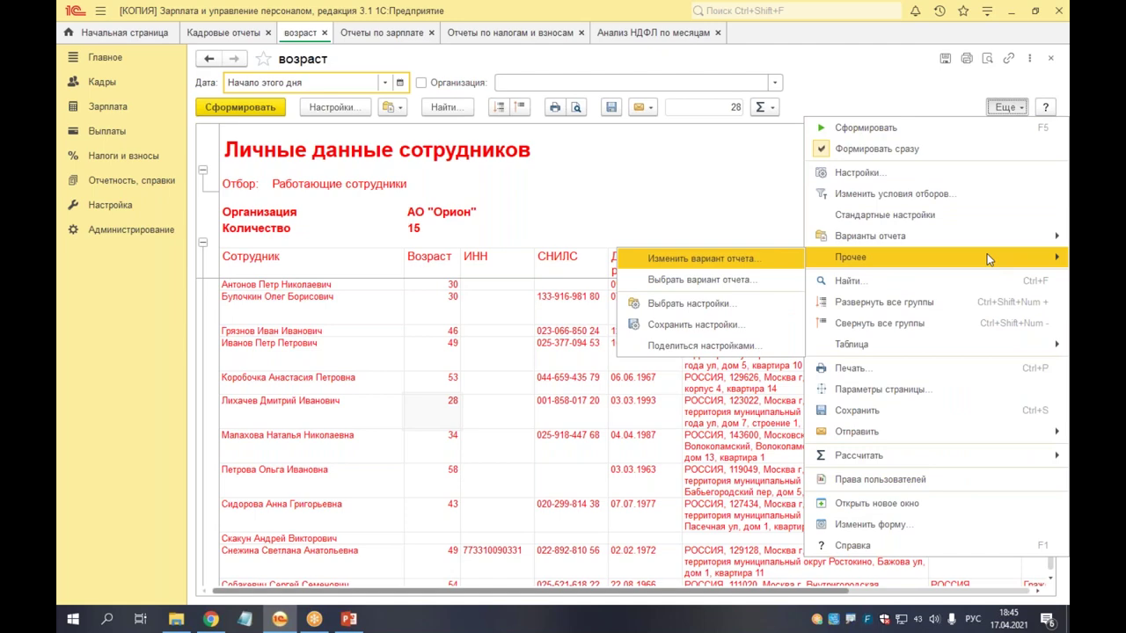
left_click(752, 260)
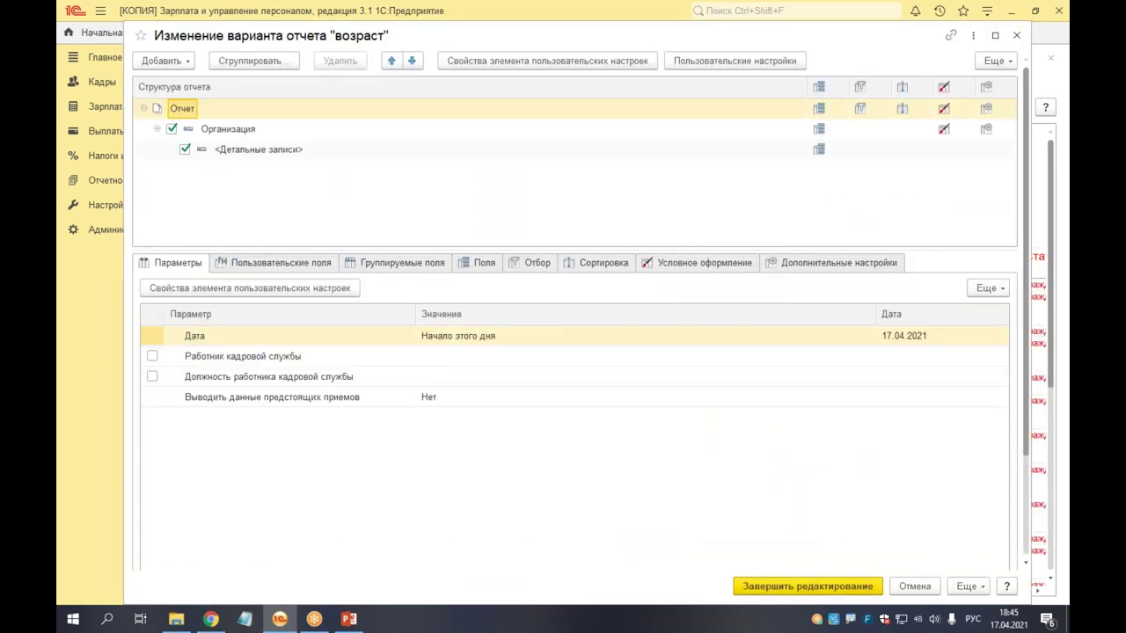
left_click(945, 109)
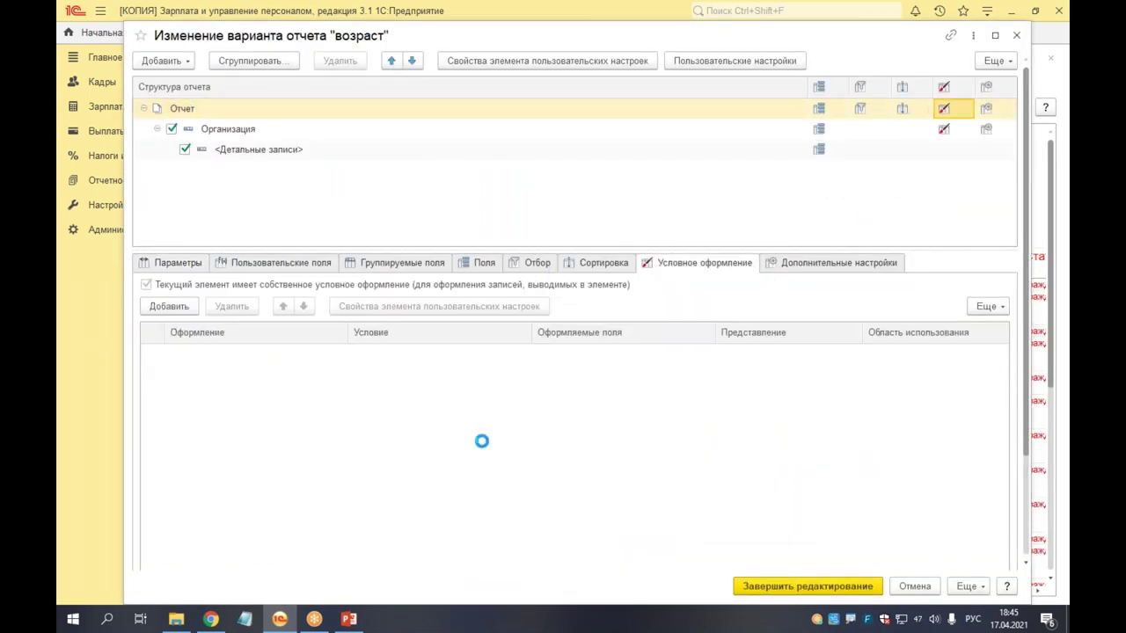
left_click(544, 457)
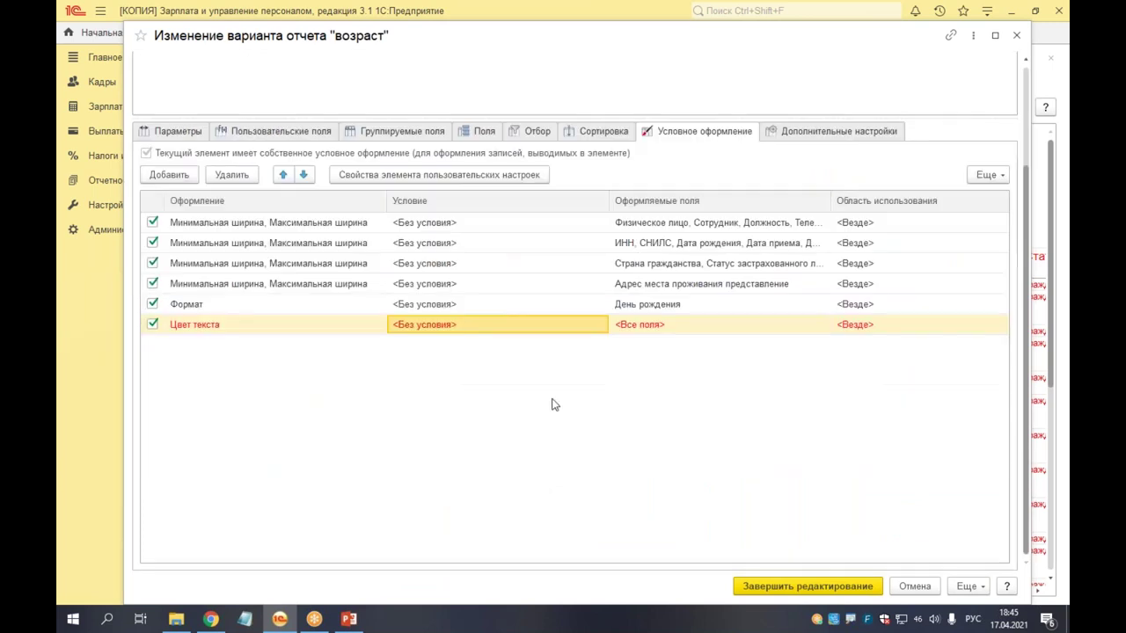
Step: Check the condition and appearance settings of the «Цвет текста» rule, closing it without changes
double_click(506, 329)
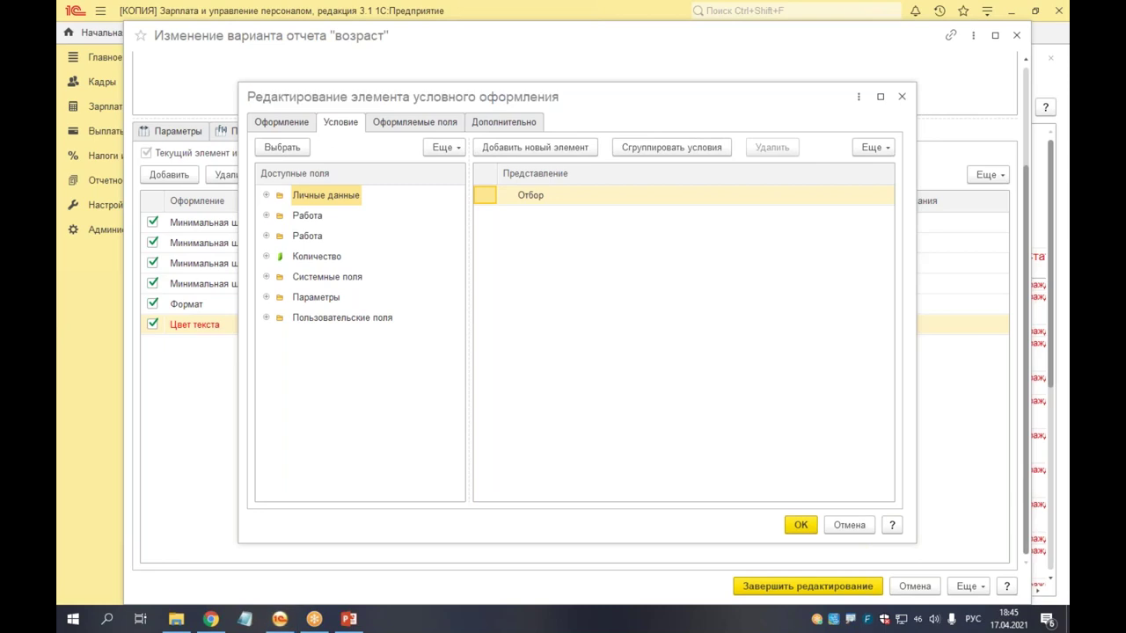
left_click(278, 123)
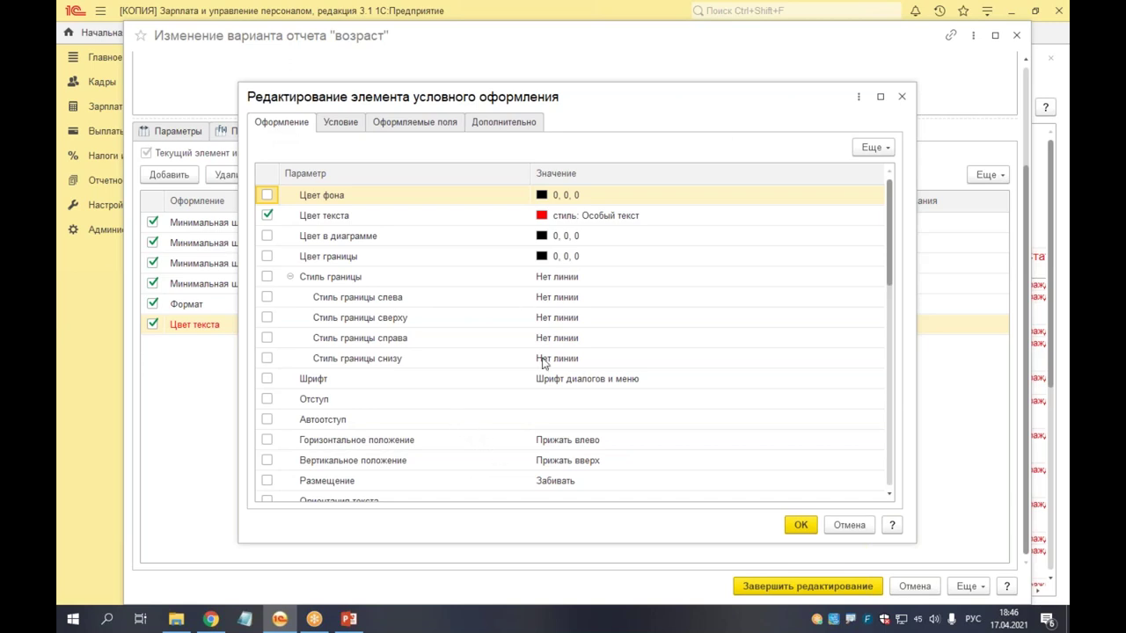
left_click(899, 102)
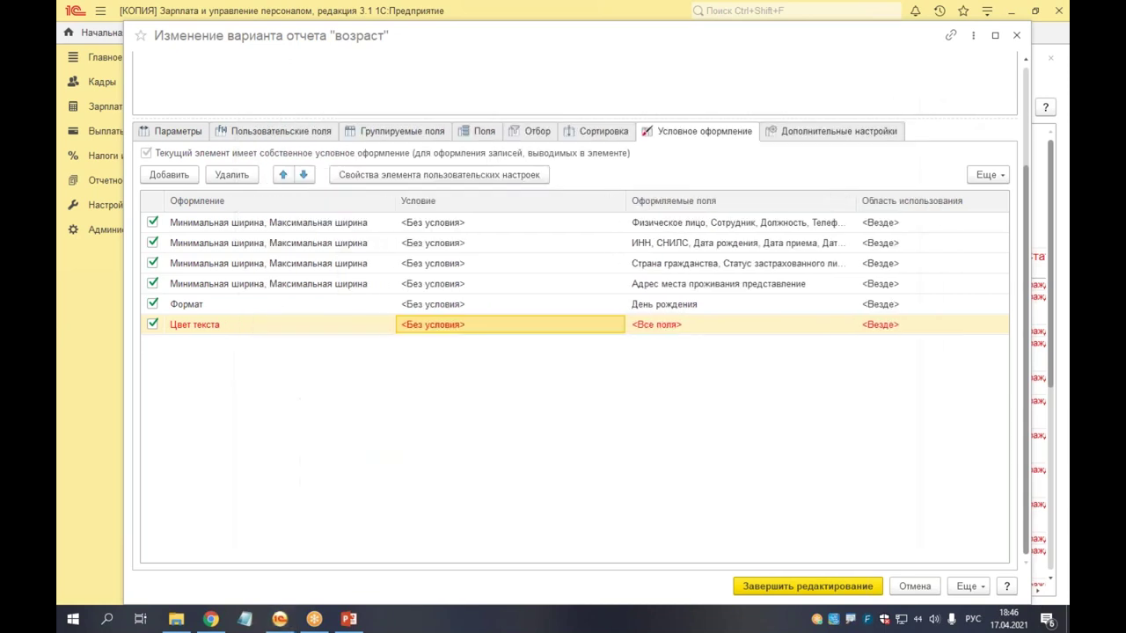
left_click(319, 329)
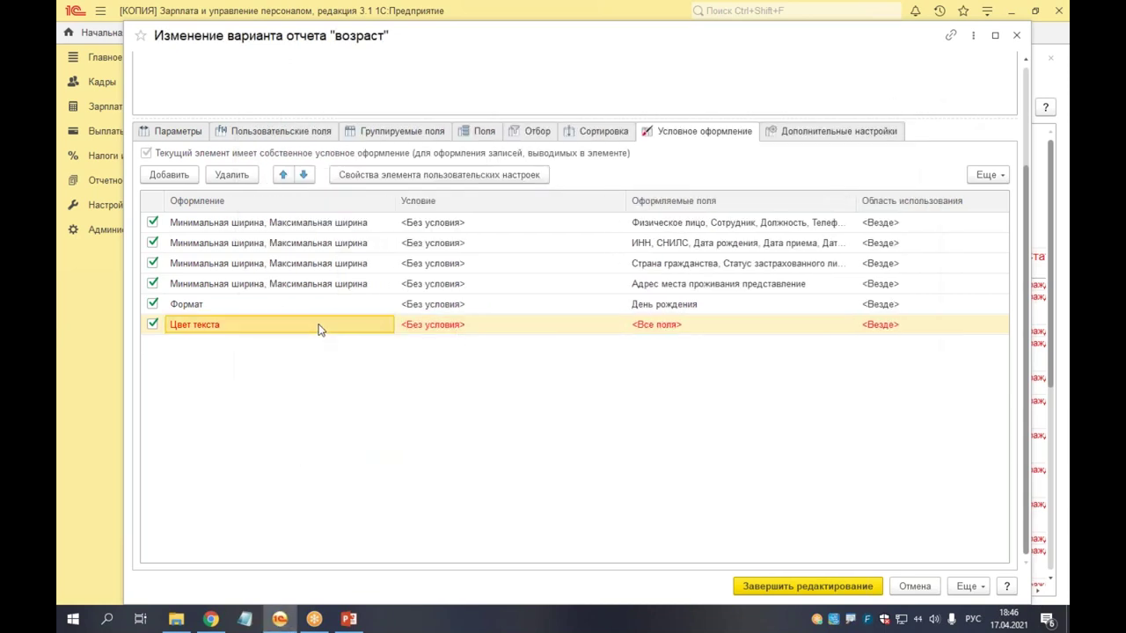
left_click(497, 332)
left_click(366, 328)
left_click(455, 328)
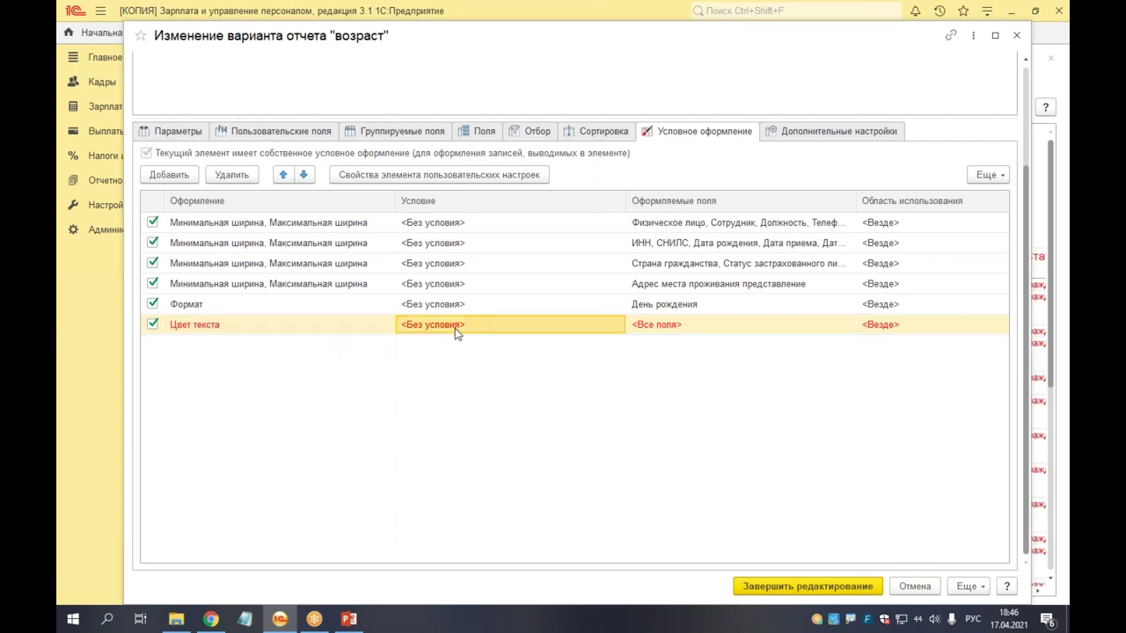
Step: Open the «Цвет текста» rule for editing, review its appearance settings and show its condition
double_click(461, 328)
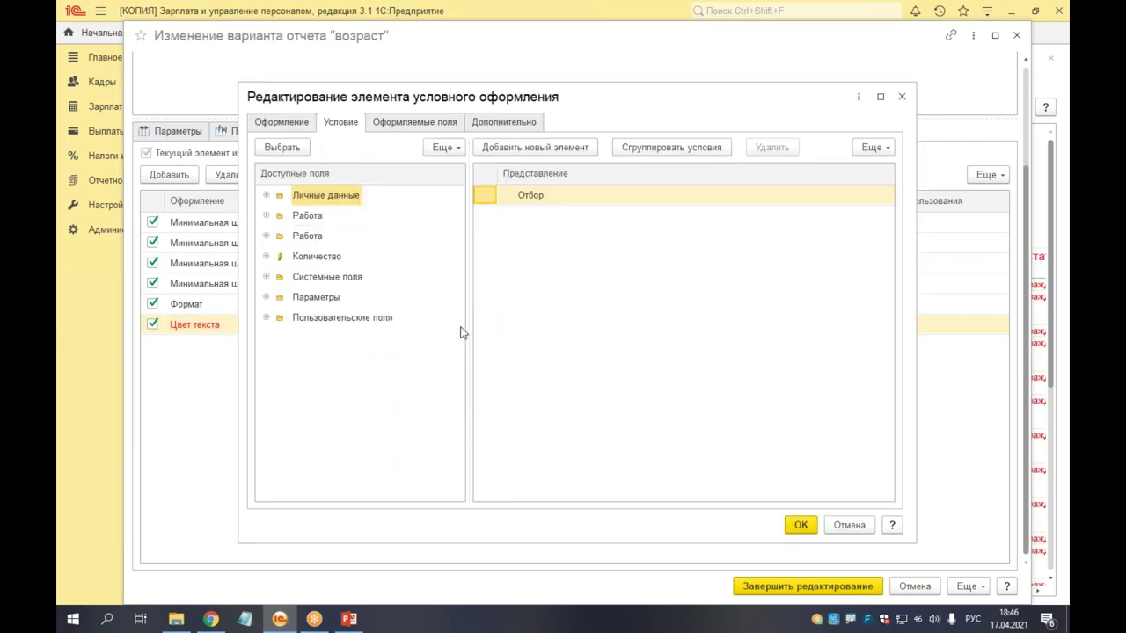
left_click(298, 127)
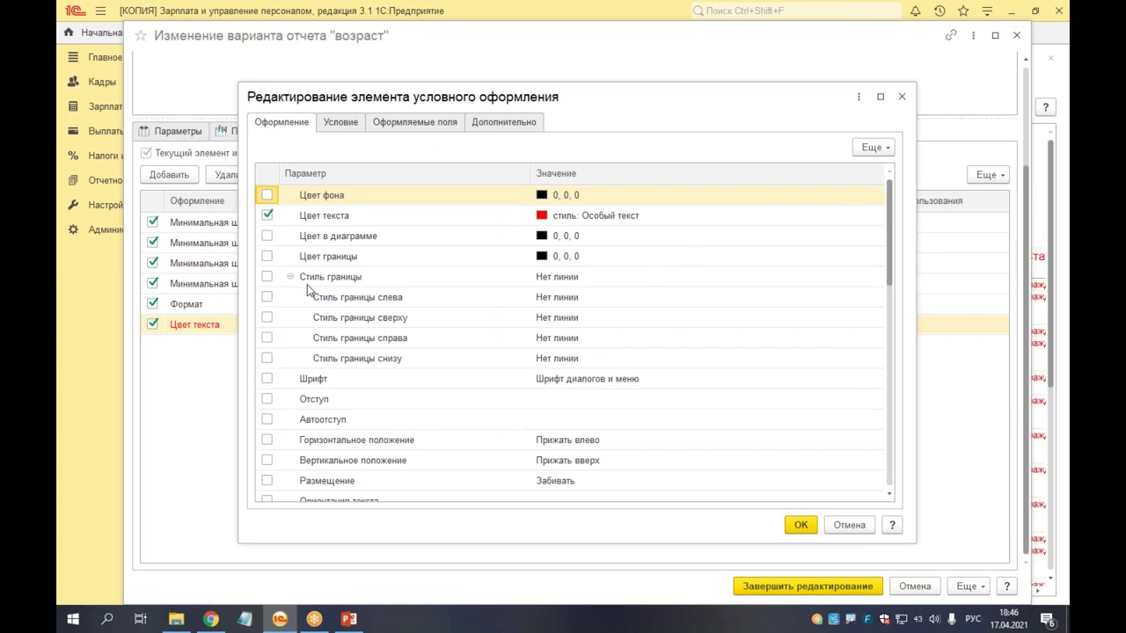
left_click(340, 123)
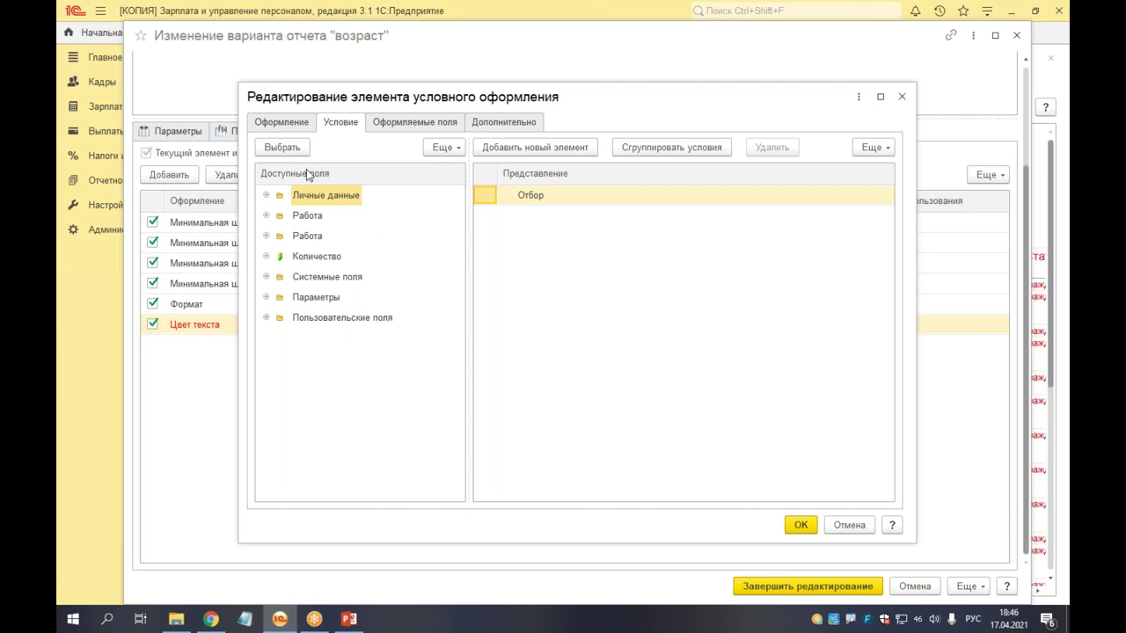
Step: Look through the available condition fields in the «Личные данные» group and the second «Работа» group, collapsing both groups
left_click(266, 194)
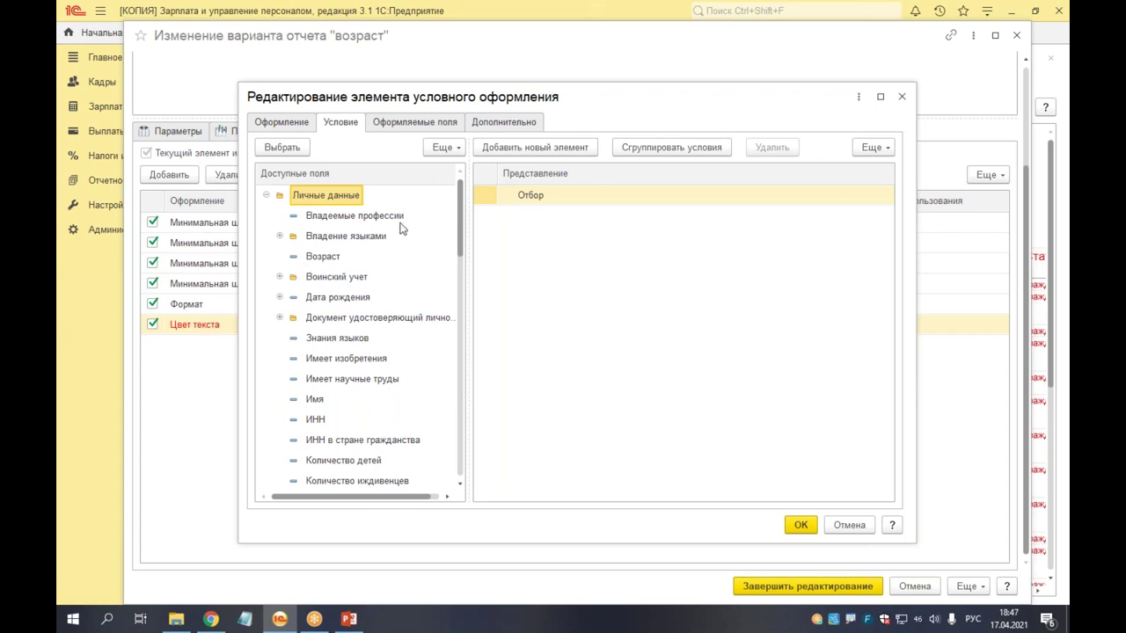
left_click(322, 257)
left_click(266, 195)
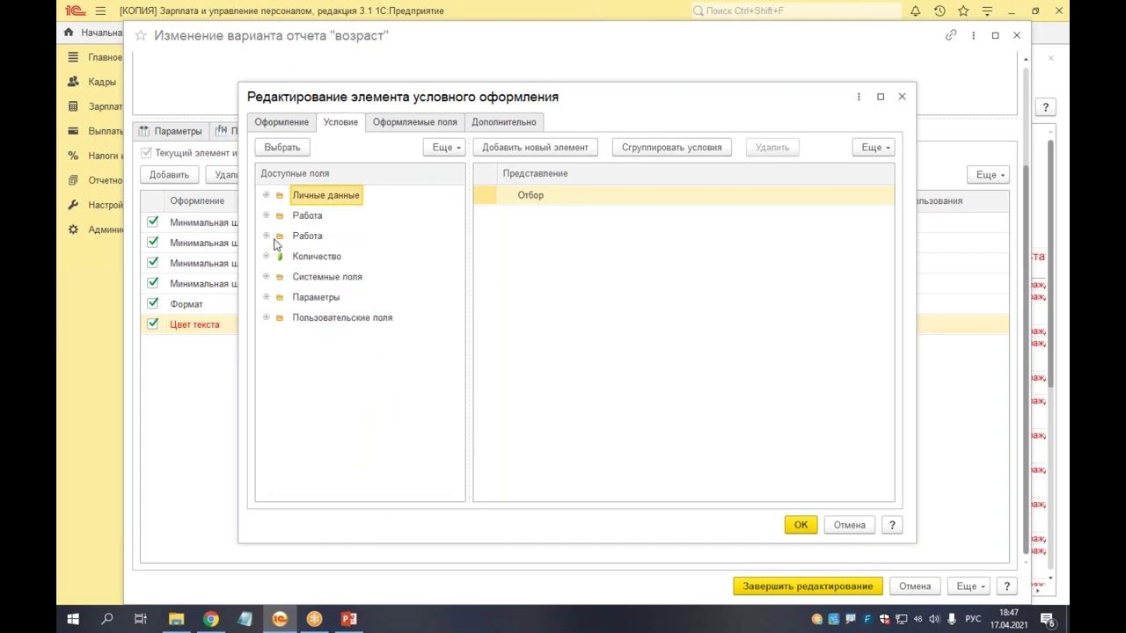
left_click(266, 236)
scroll(361, 352, "down", 10)
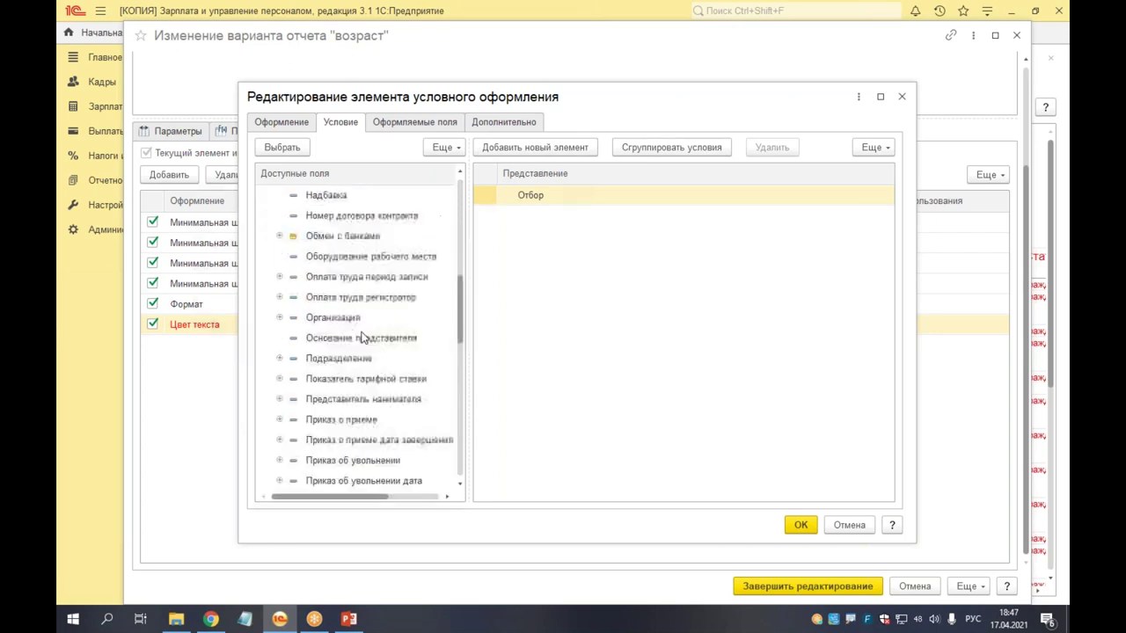
scroll(352, 422, "down", 2)
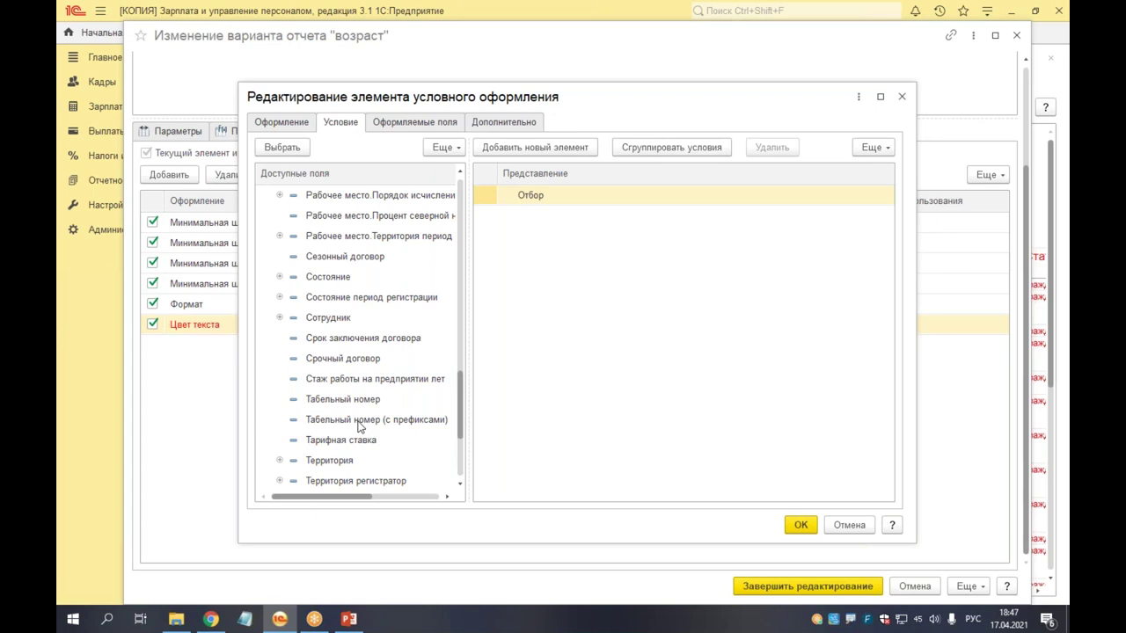
scroll(358, 427, "down", 3)
scroll(358, 427, "up", 10)
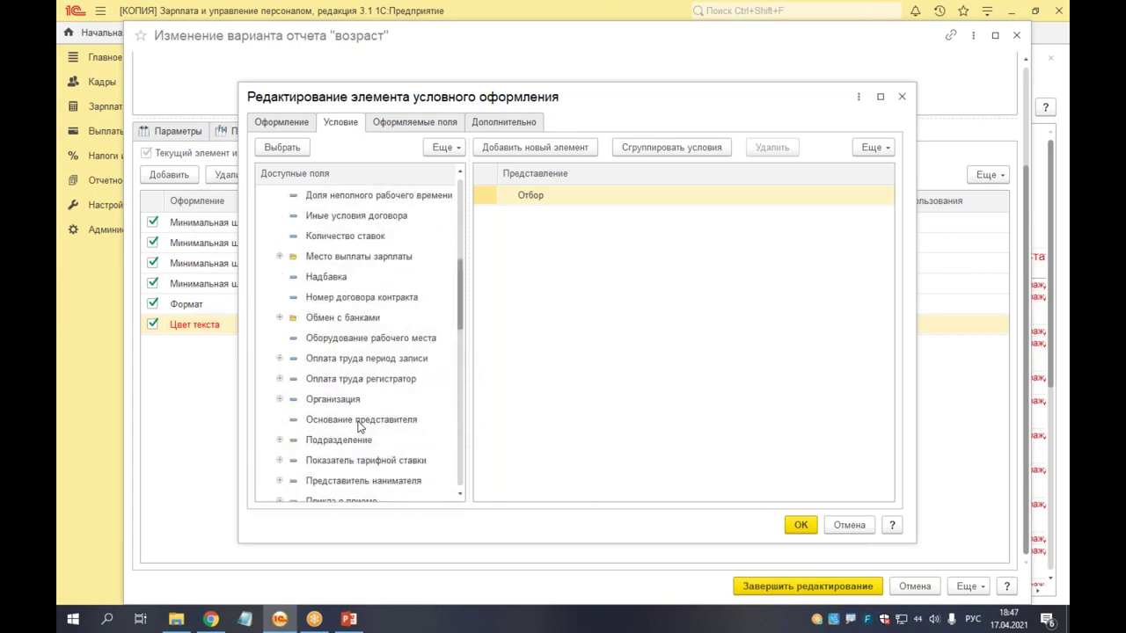
scroll(358, 426, "up", 5)
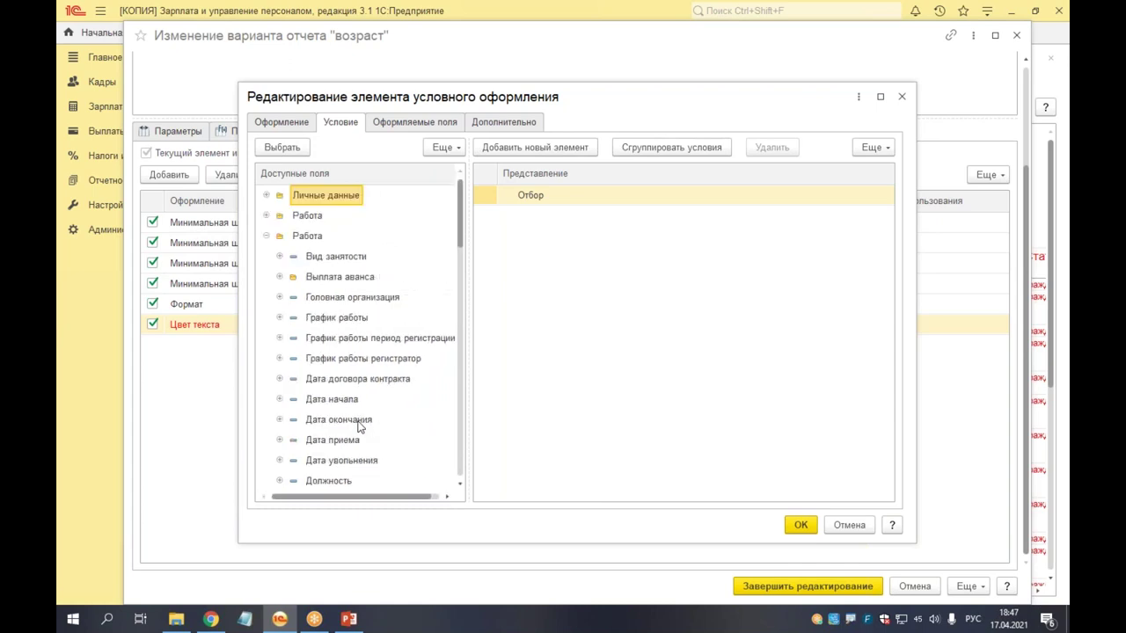
left_click(266, 236)
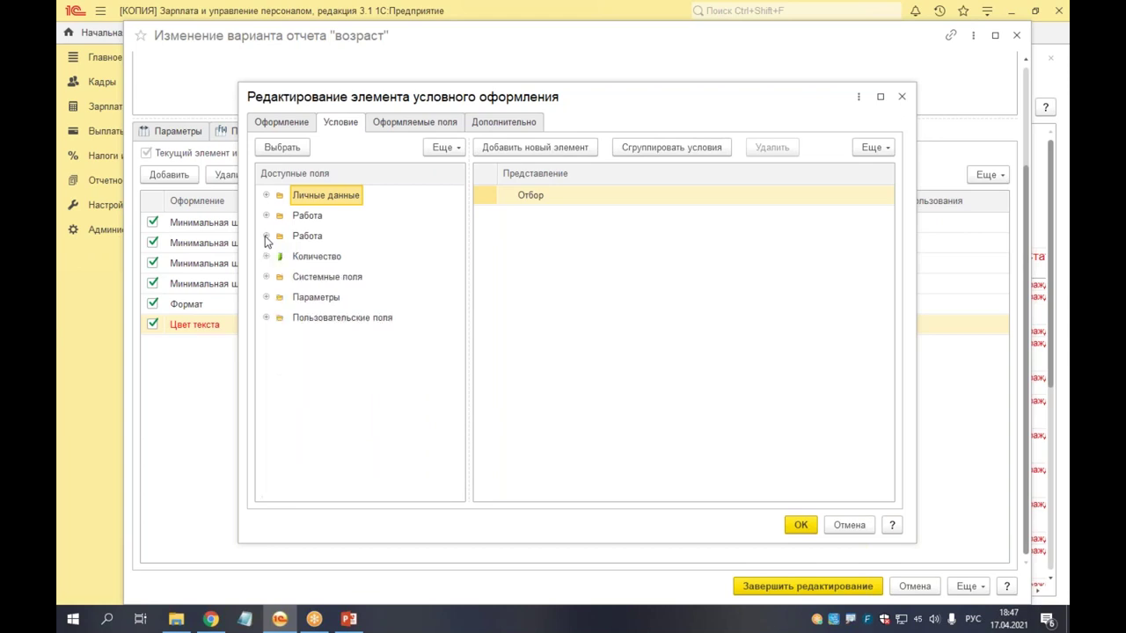
Step: Add the «Возраст» field from the «Личные данные» group to the rule's condition
left_click(266, 194)
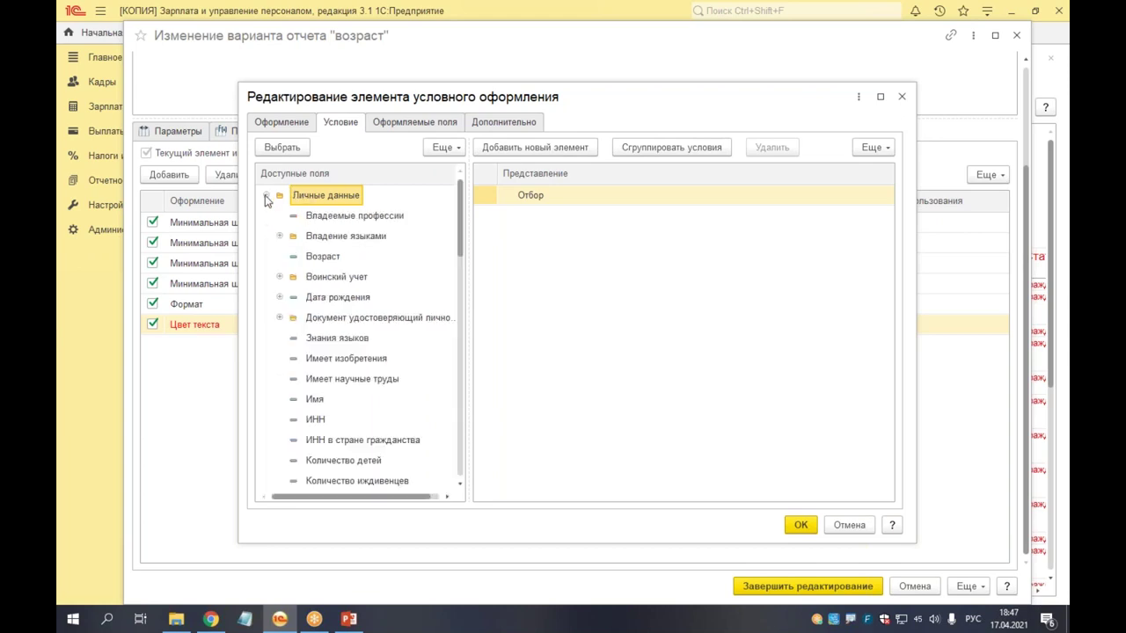
double_click(331, 262)
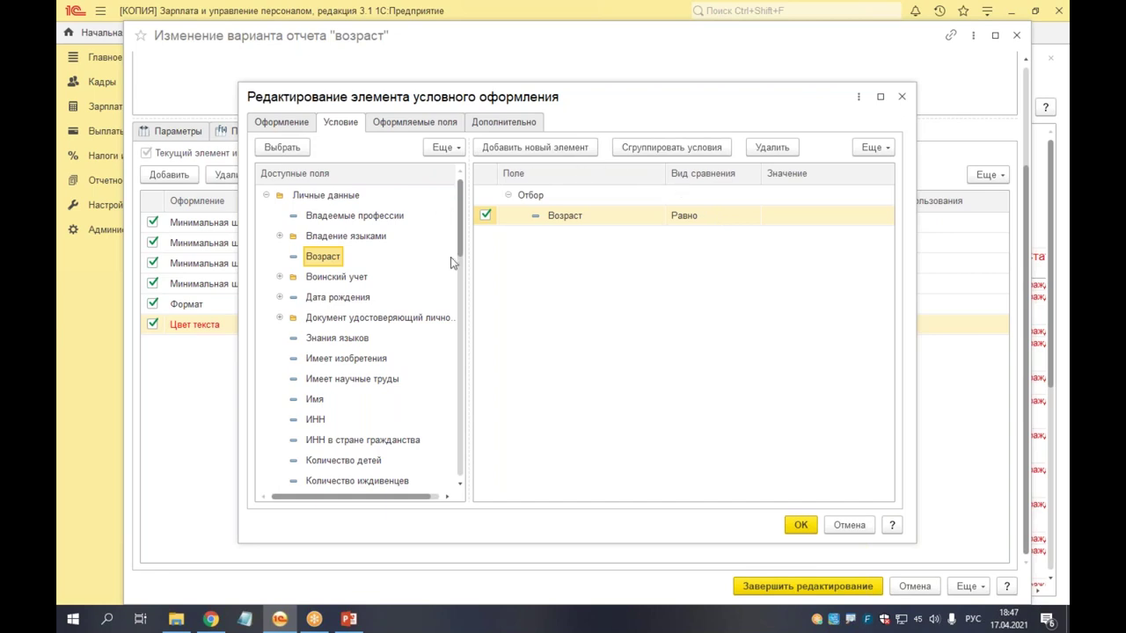
left_click_drag(595, 108, 527, 108)
left_click(544, 224)
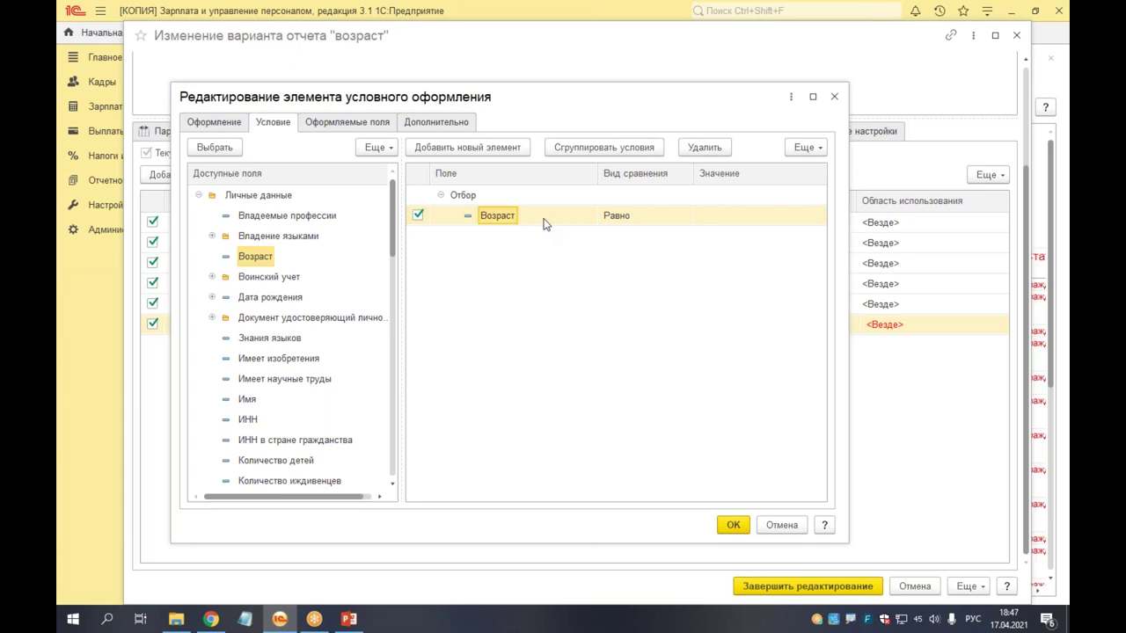
Step: Set the «Возраст» condition's comparison type to «Больше» and its value to 40
left_click(673, 219)
left_click(782, 216)
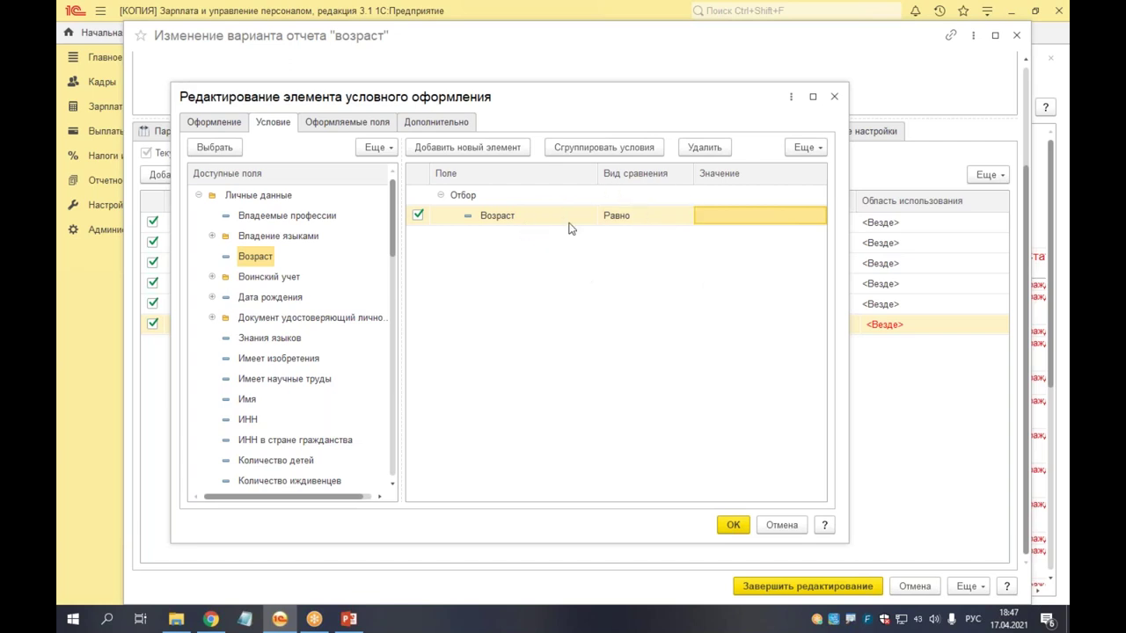
left_click_drag(599, 182, 561, 182)
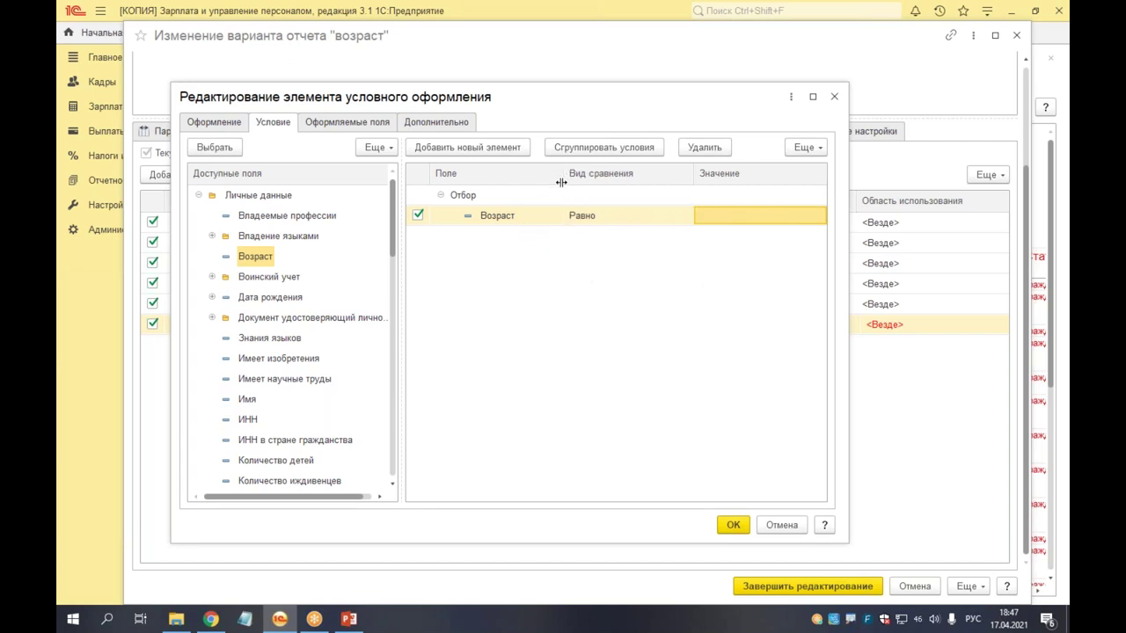
double_click(641, 219)
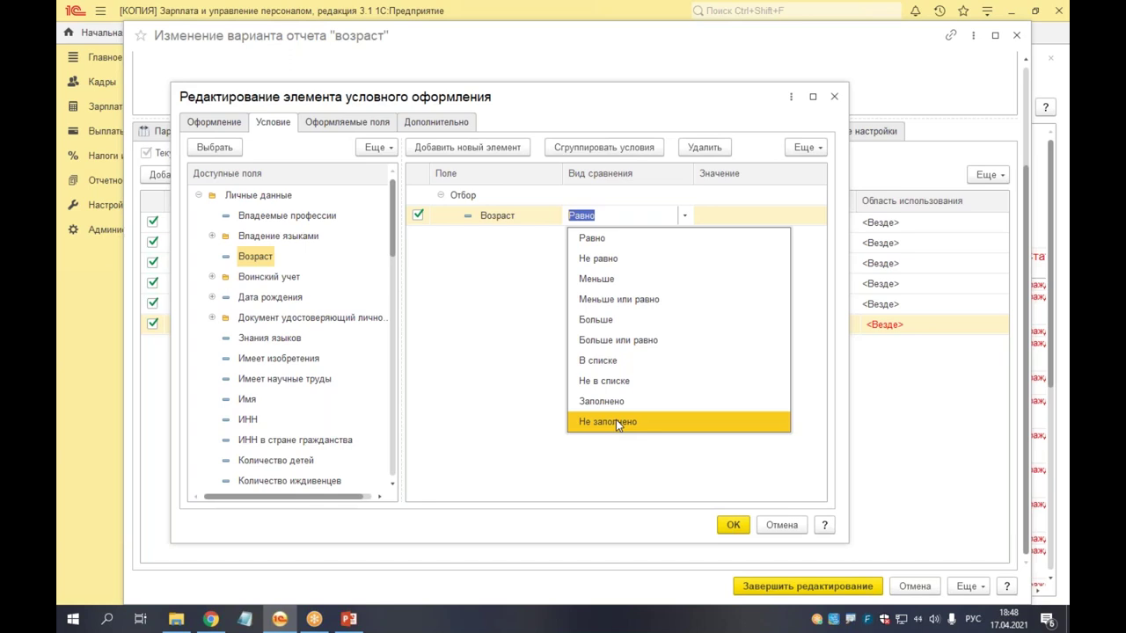
left_click(678, 324)
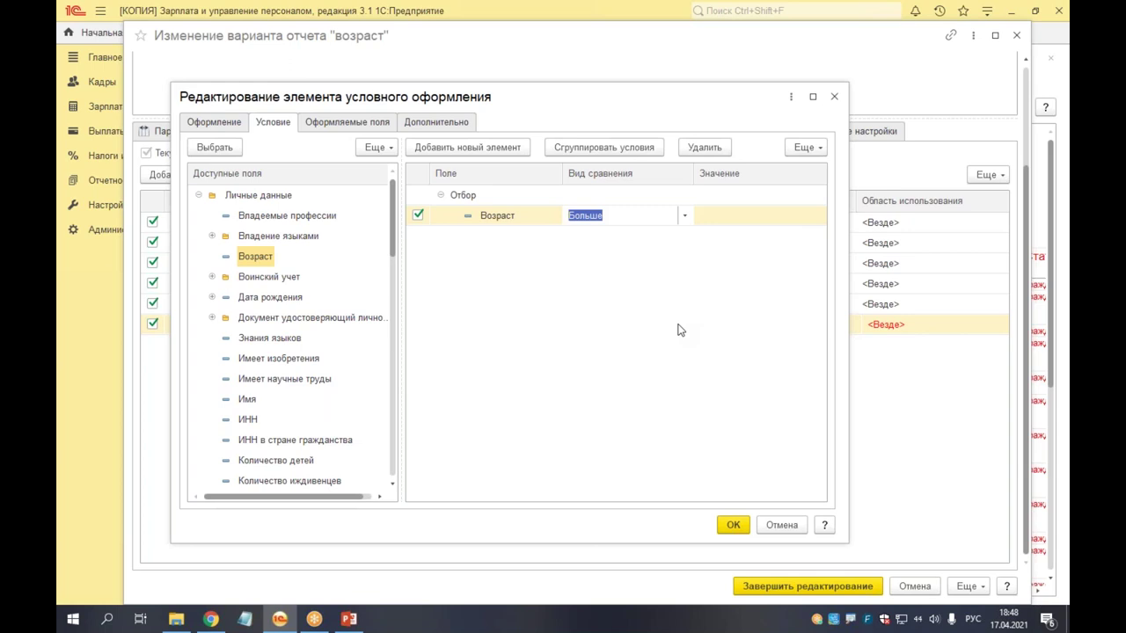
left_click(751, 218)
type("40")
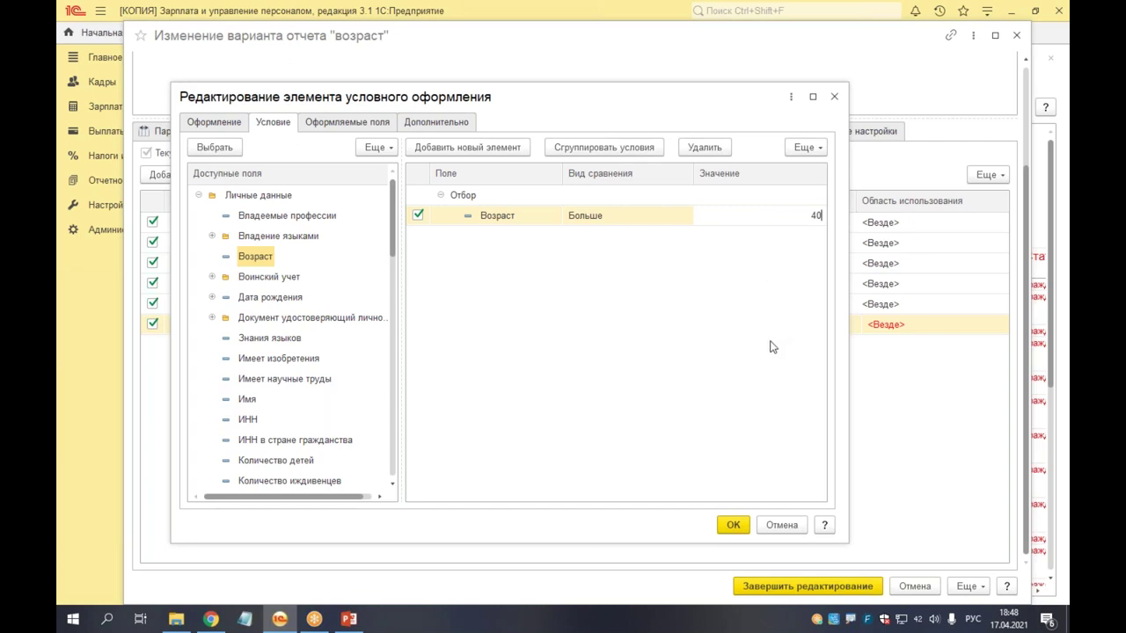
left_click(489, 343)
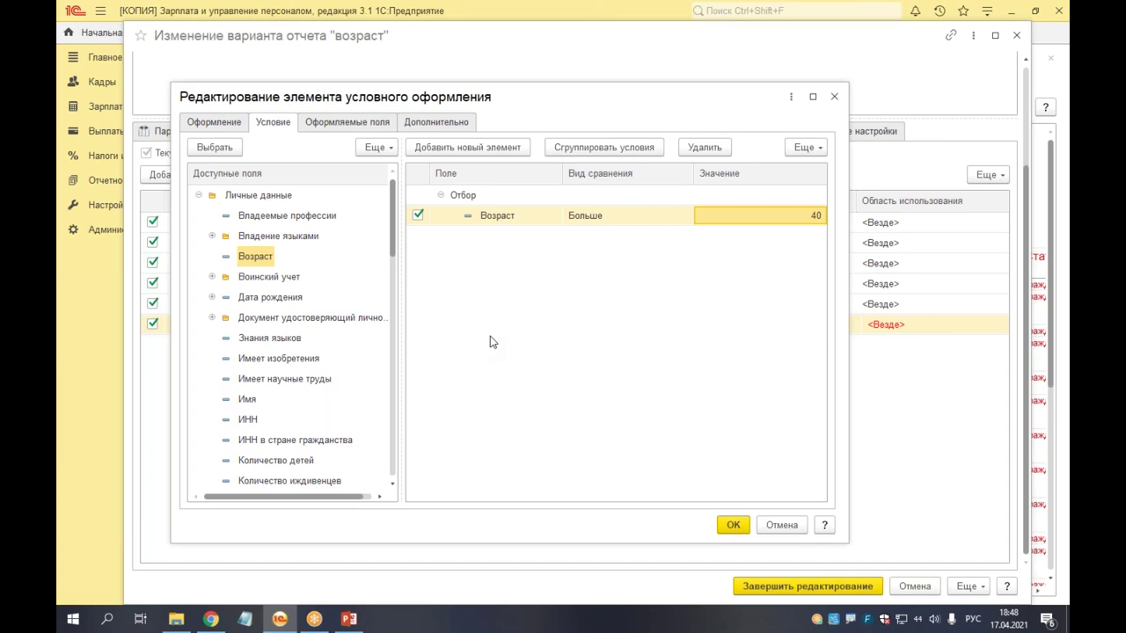
Step: Check the rule's «Цвет текста» appearance setting and its age condition
left_click(205, 126)
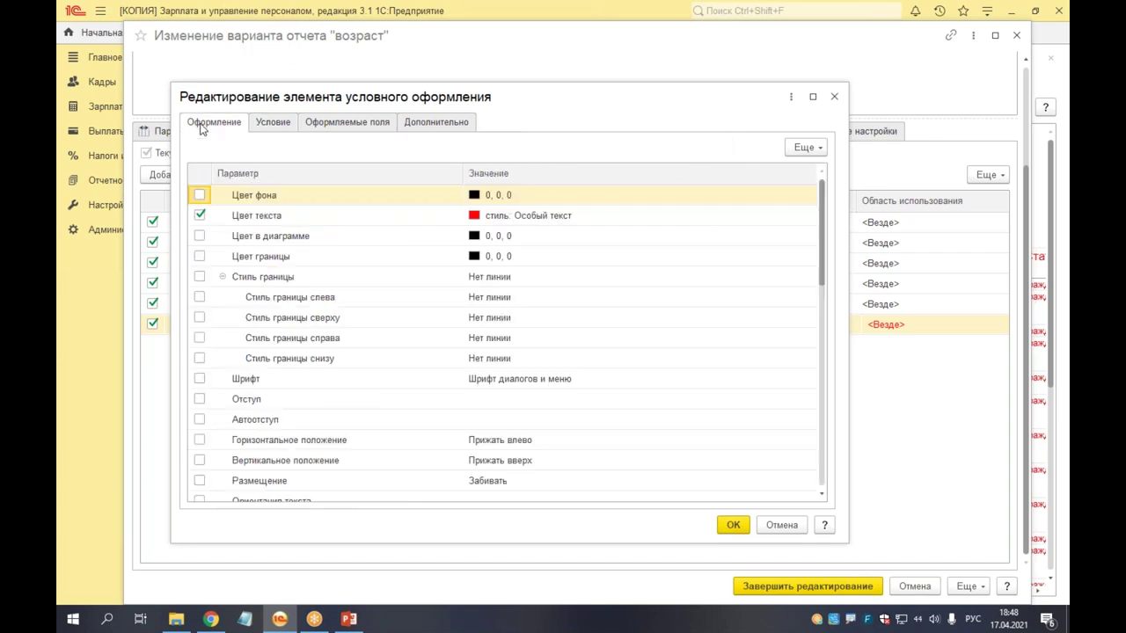
left_click(270, 222)
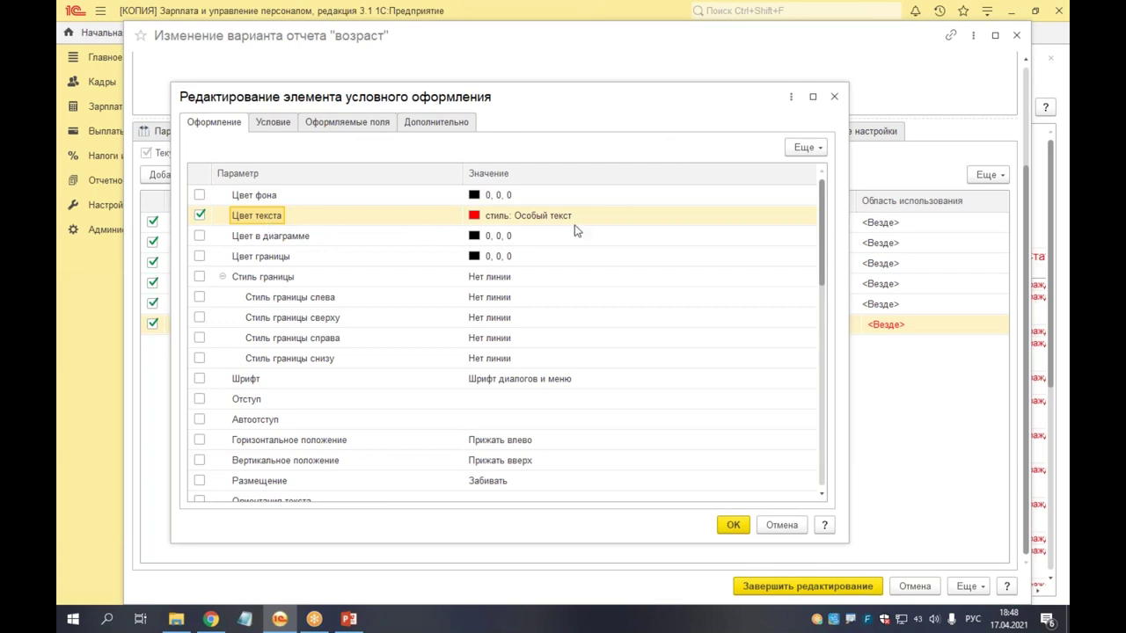
left_click(266, 128)
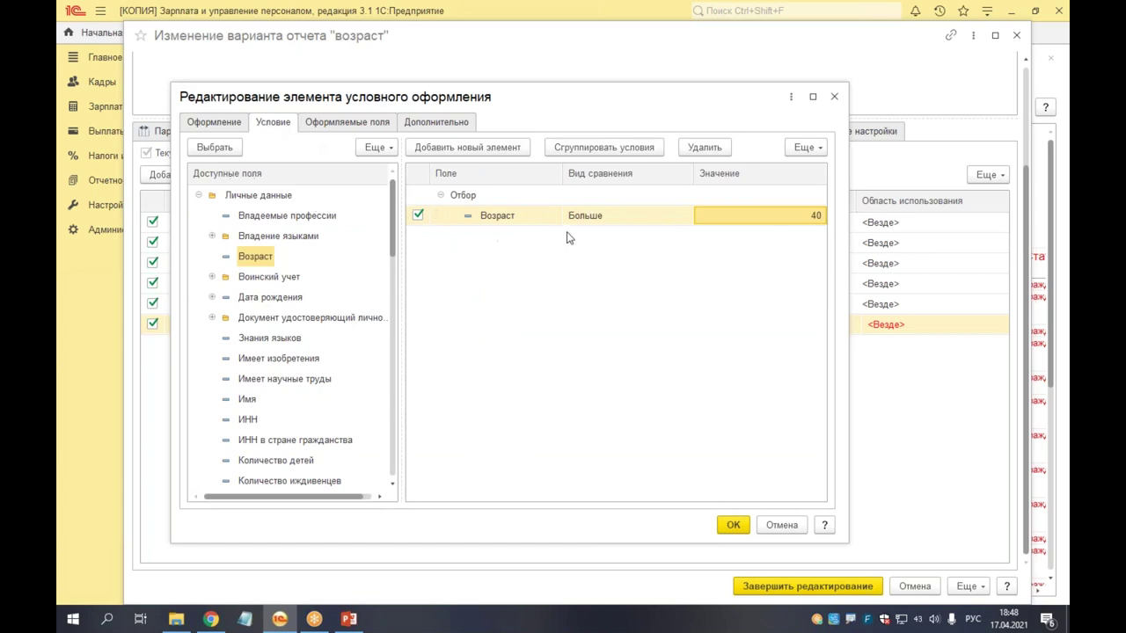
Step: Confirm the rule, finish editing the report variant and regenerate the «возраст» report
left_click(731, 525)
left_click(806, 586)
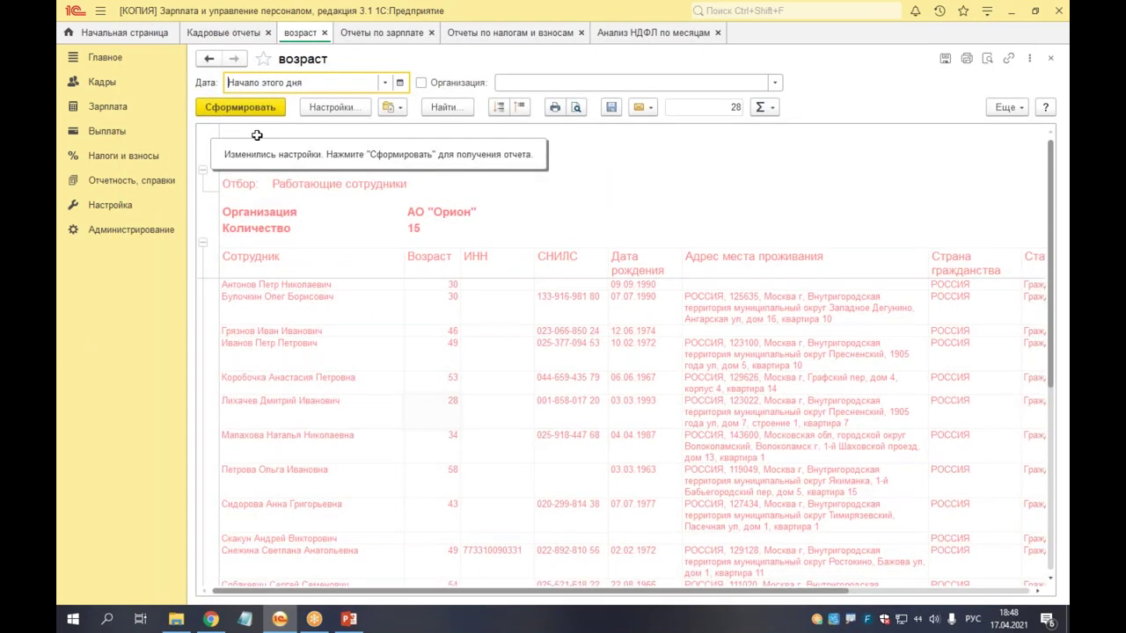
left_click(242, 108)
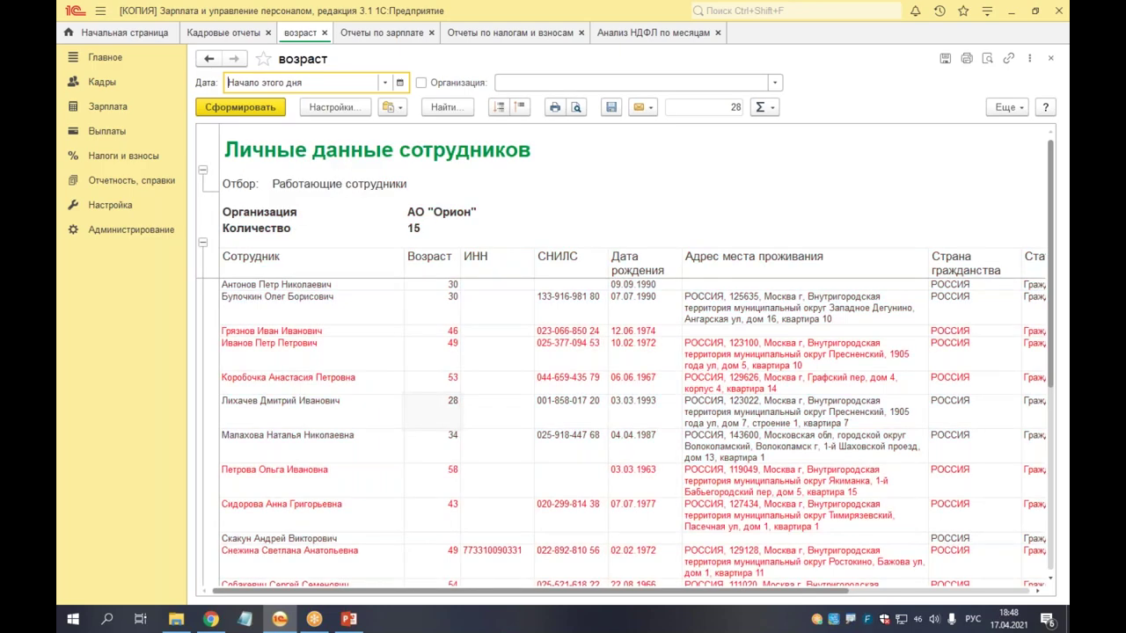
Step: Examine the regenerated report's text colouring against each employee's age, including the rows with an empty «Возраст» cell
scroll(445, 458, "down", 5)
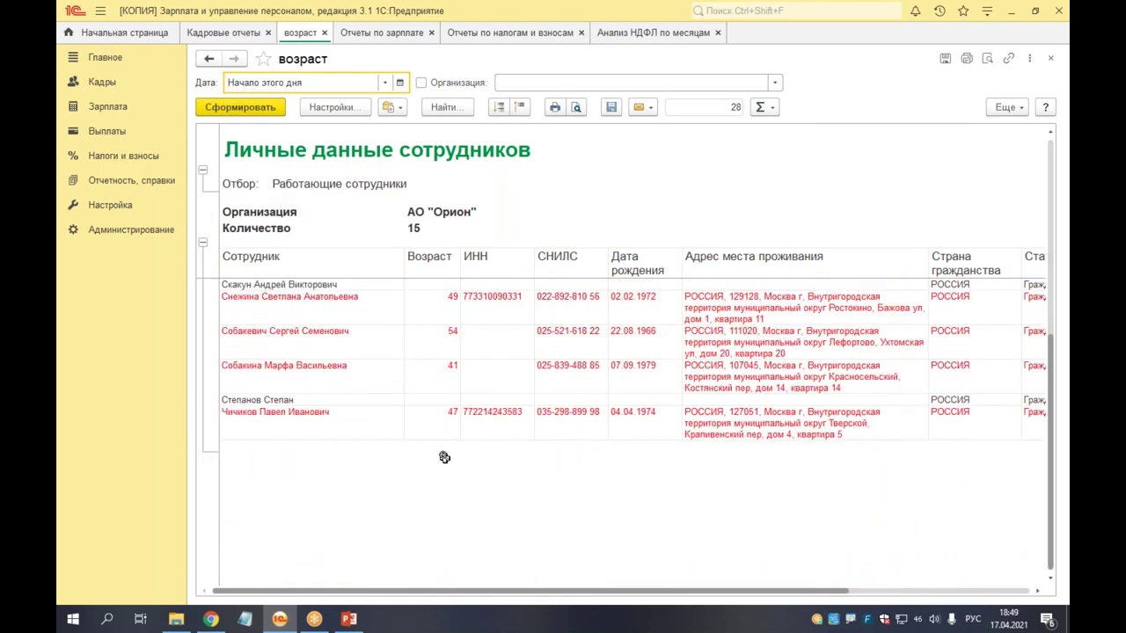
scroll(445, 457, "up", 5)
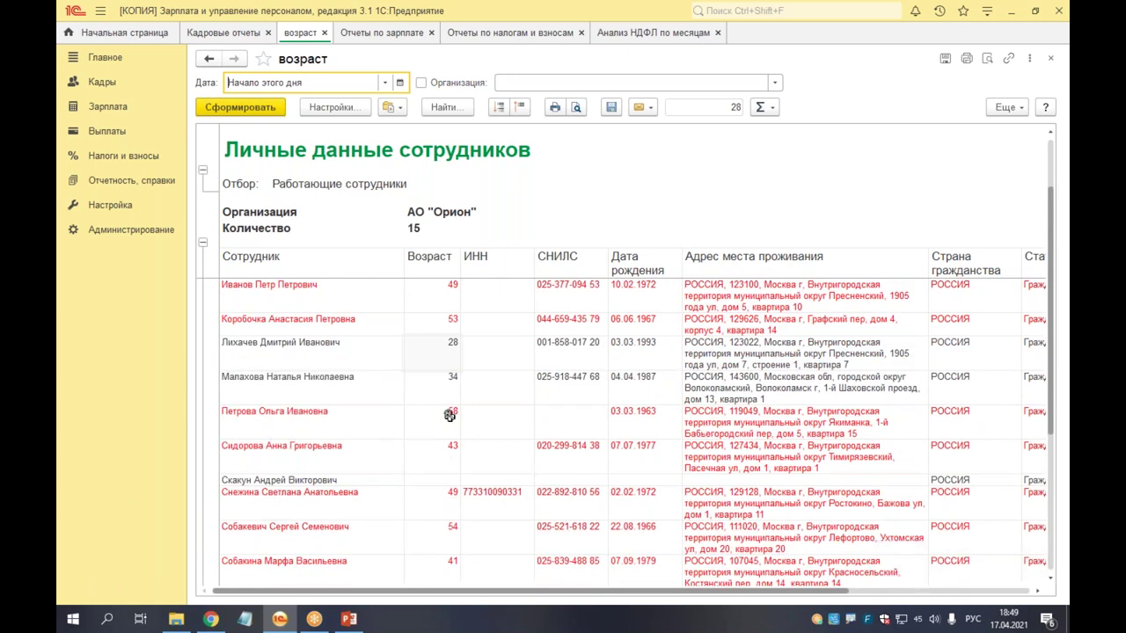
left_click(317, 416)
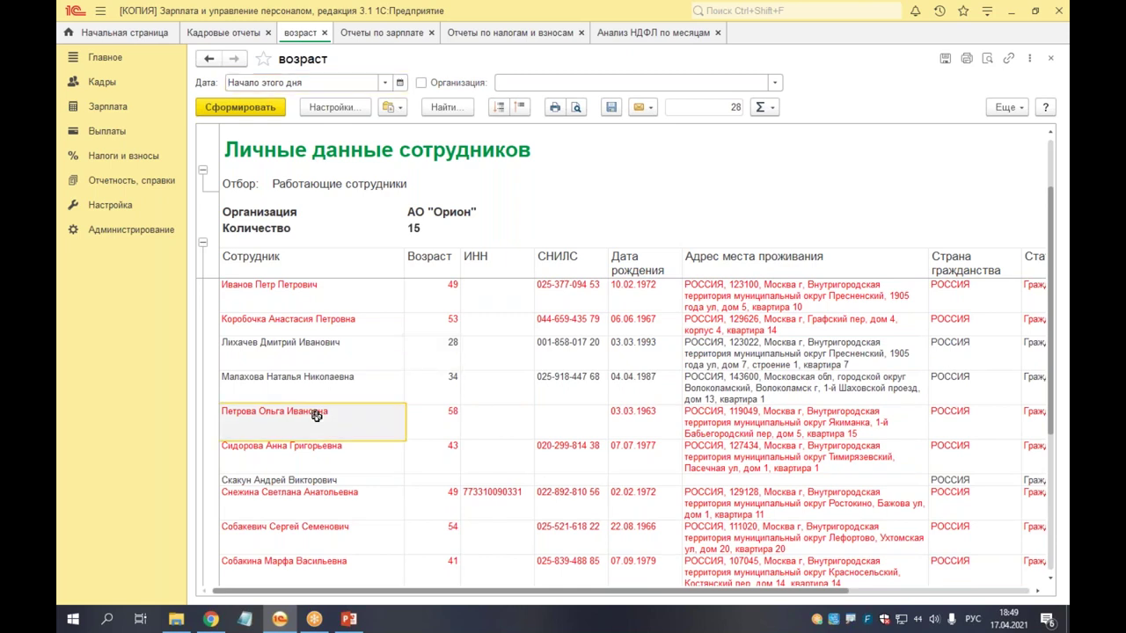
scroll(515, 405, "down", 3)
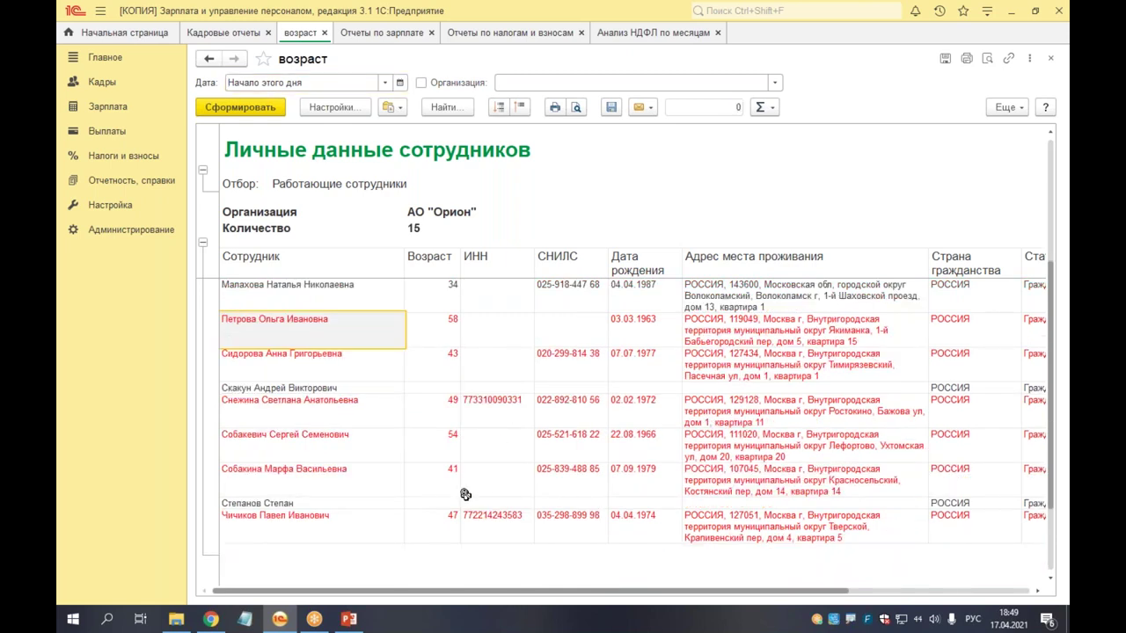
left_click(308, 392)
left_click(435, 389)
left_click_drag(352, 392, 463, 387)
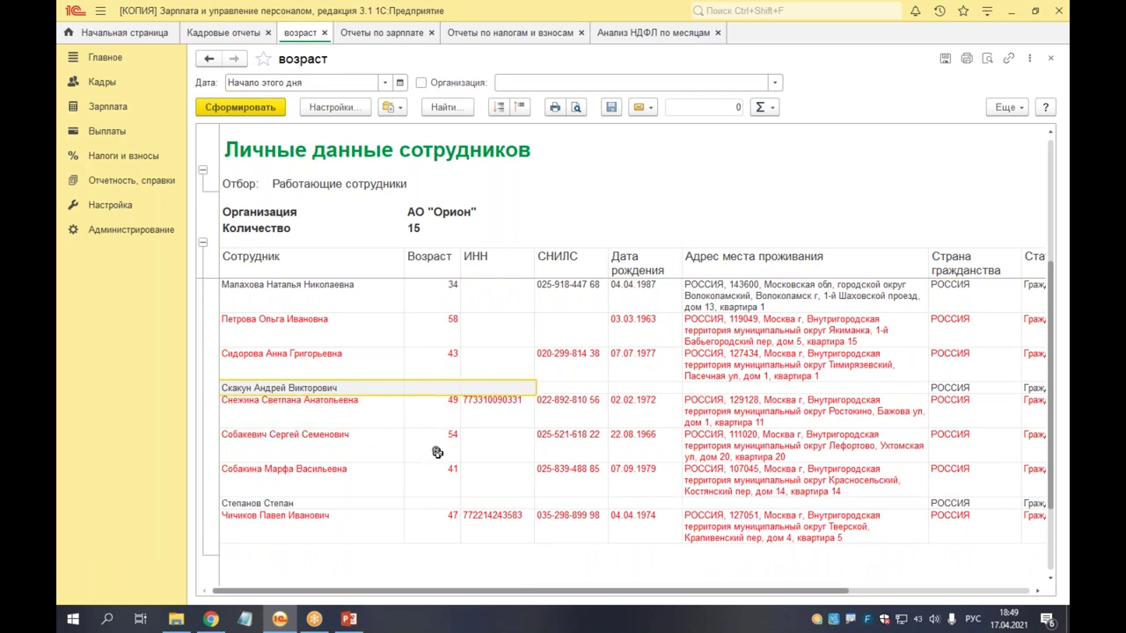
left_click(437, 388)
left_click(411, 504)
left_click(437, 388)
left_click(434, 503)
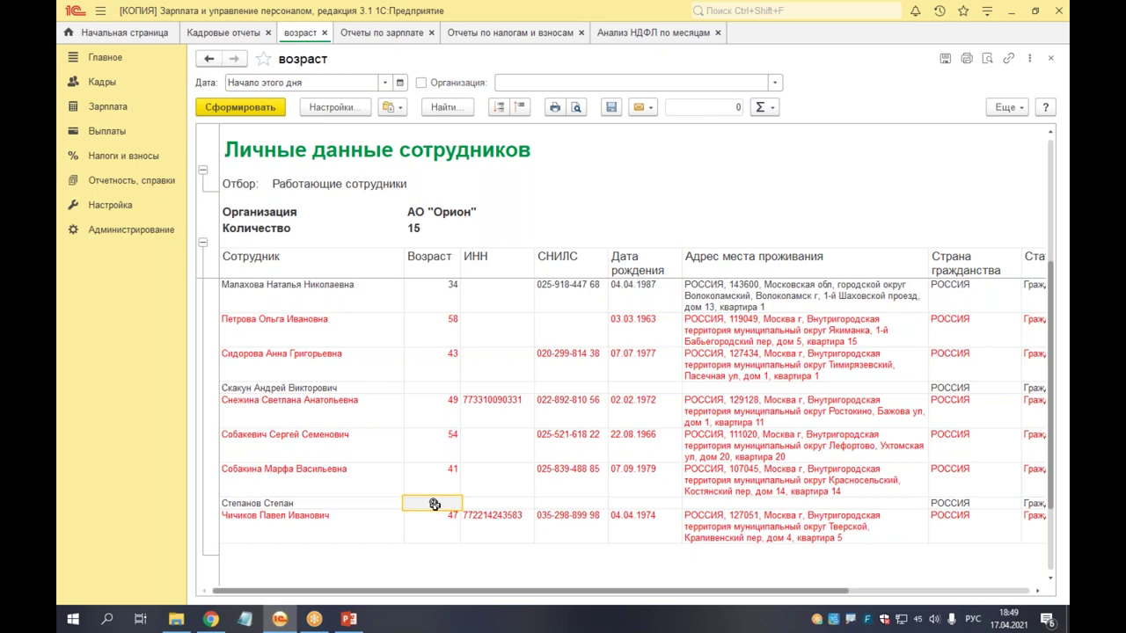
Step: Review the whole report again and select two adjacent red employee rows to examine the colouring across their columns
scroll(434, 504, "up", 2)
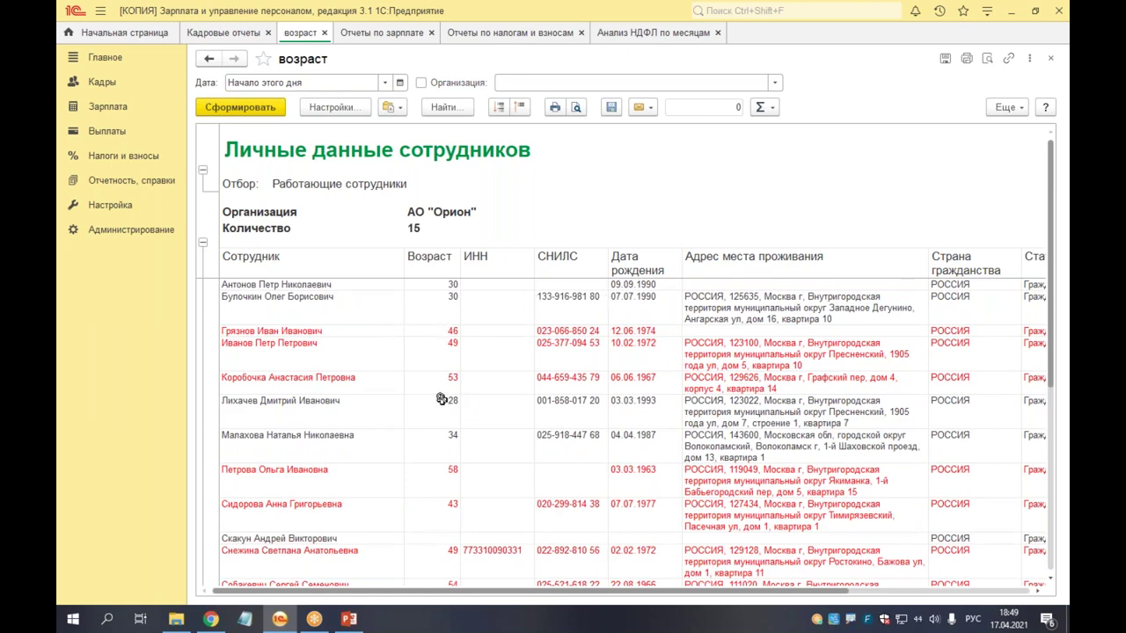
scroll(407, 410, "down", 4)
scroll(408, 410, "up", 4)
left_click_drag(248, 378, 980, 359)
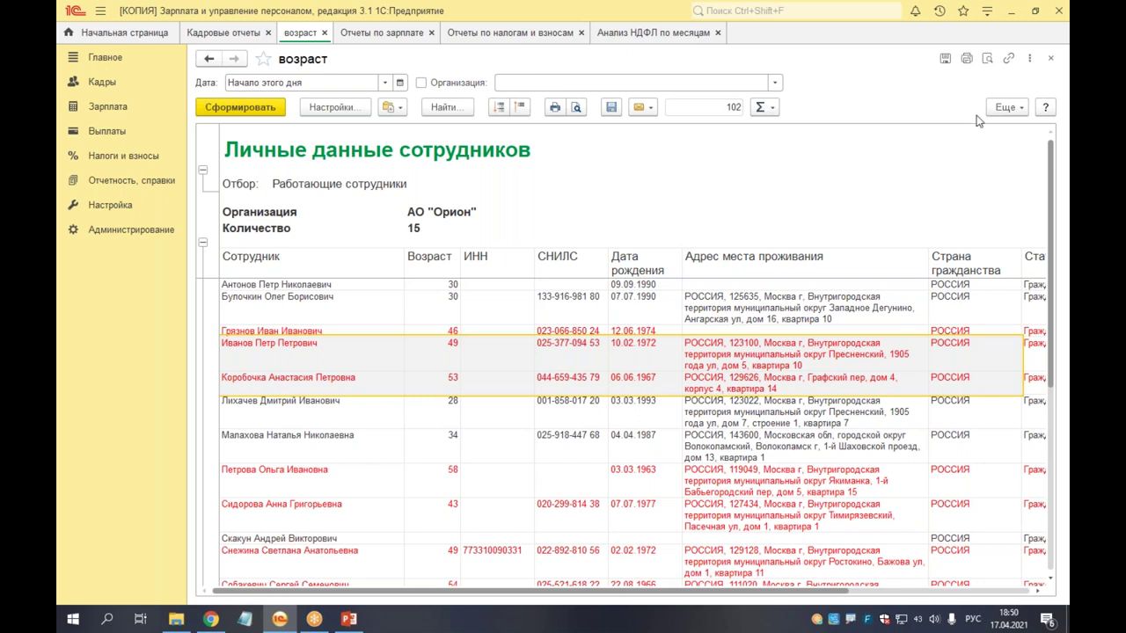
Step: Reopen the «возраст» variant for editing and open the condition of the whole report's «Цвет текста» rule
left_click(1006, 108)
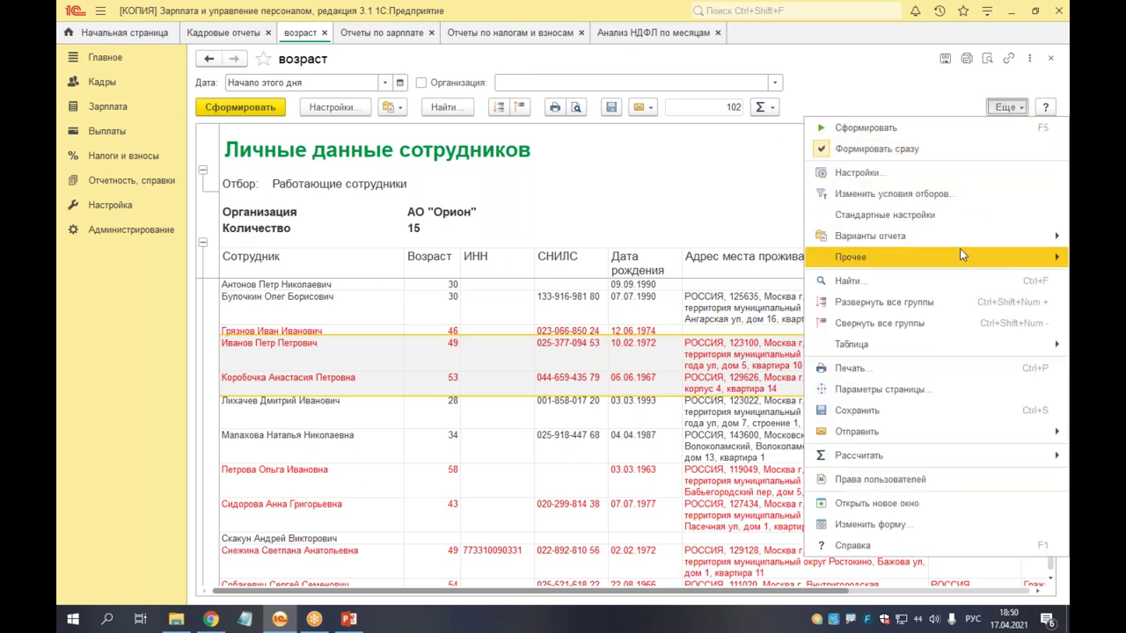
mouse_move(958, 256)
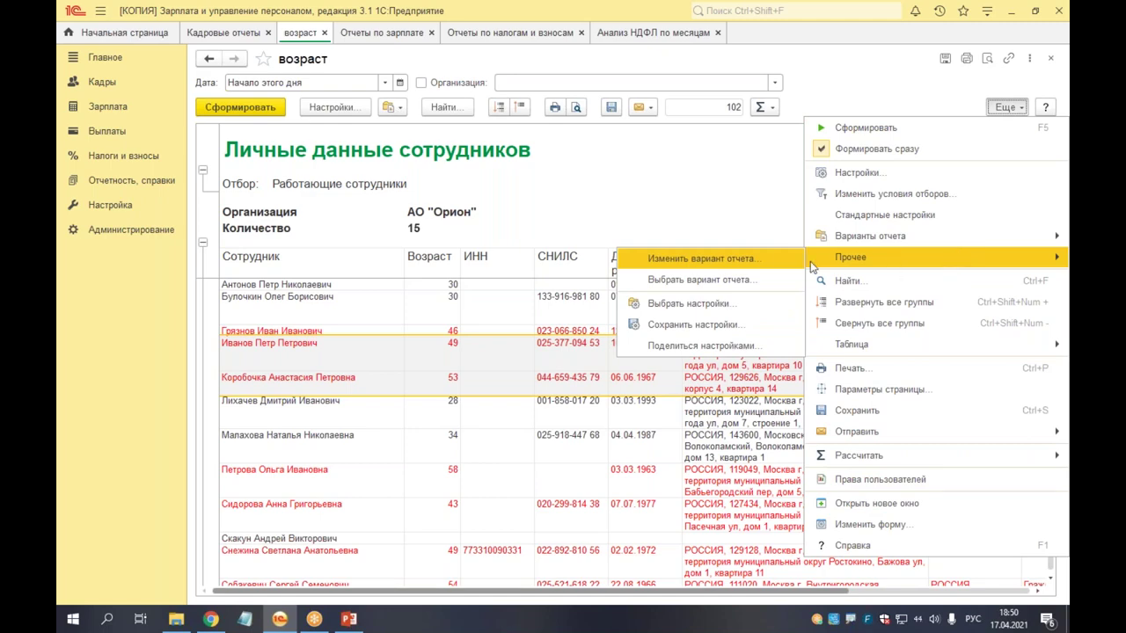
left_click(730, 257)
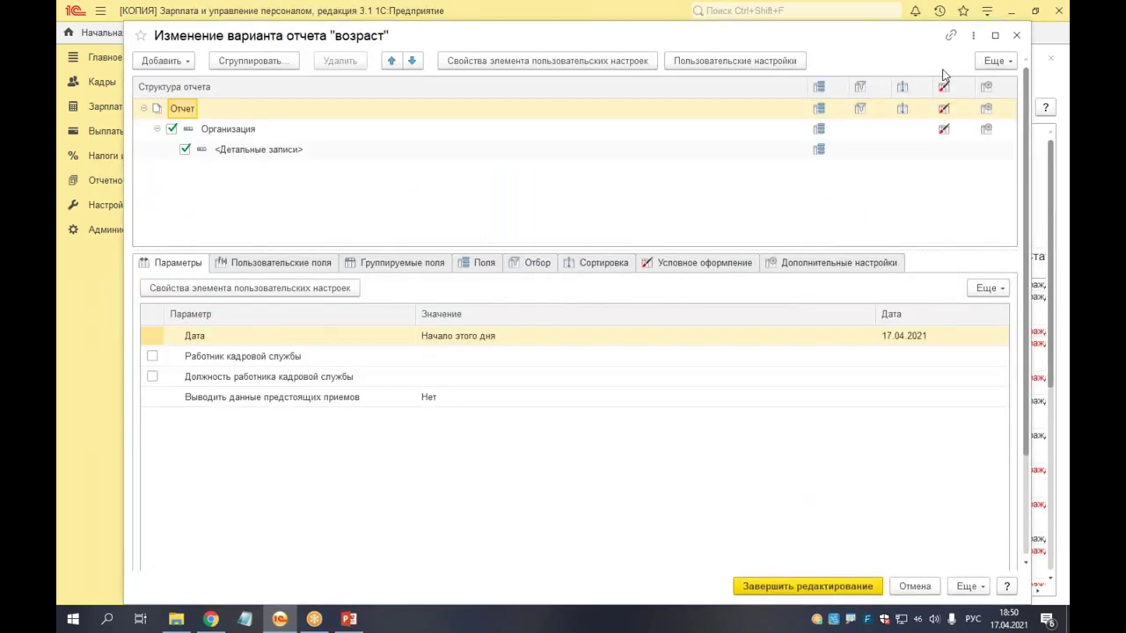
left_click(943, 108)
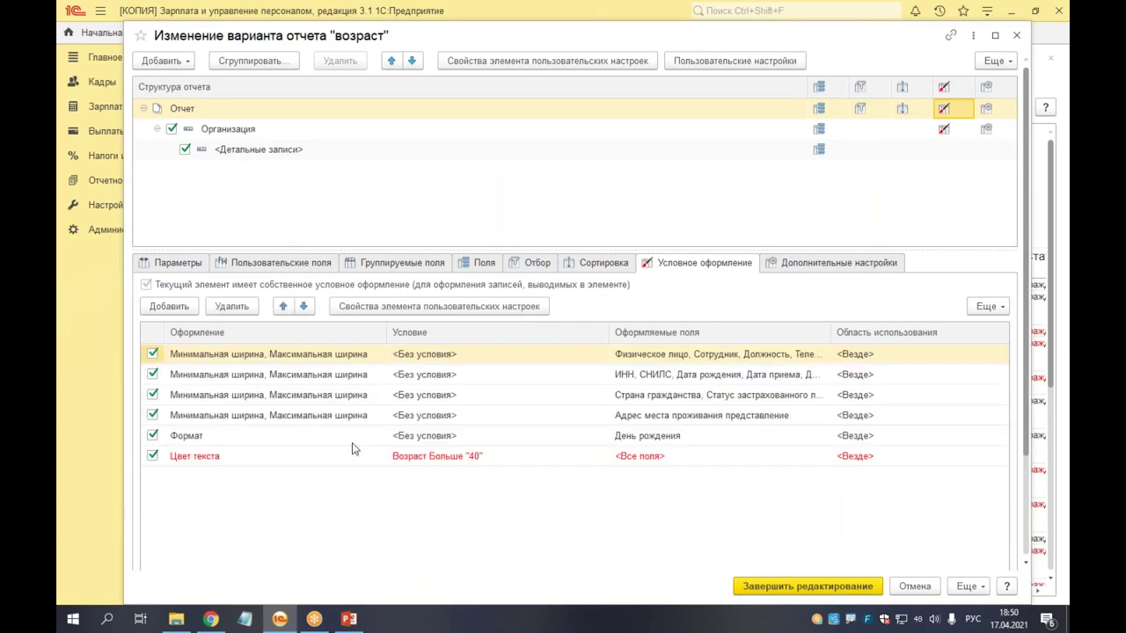
scroll(429, 463, "down", 2)
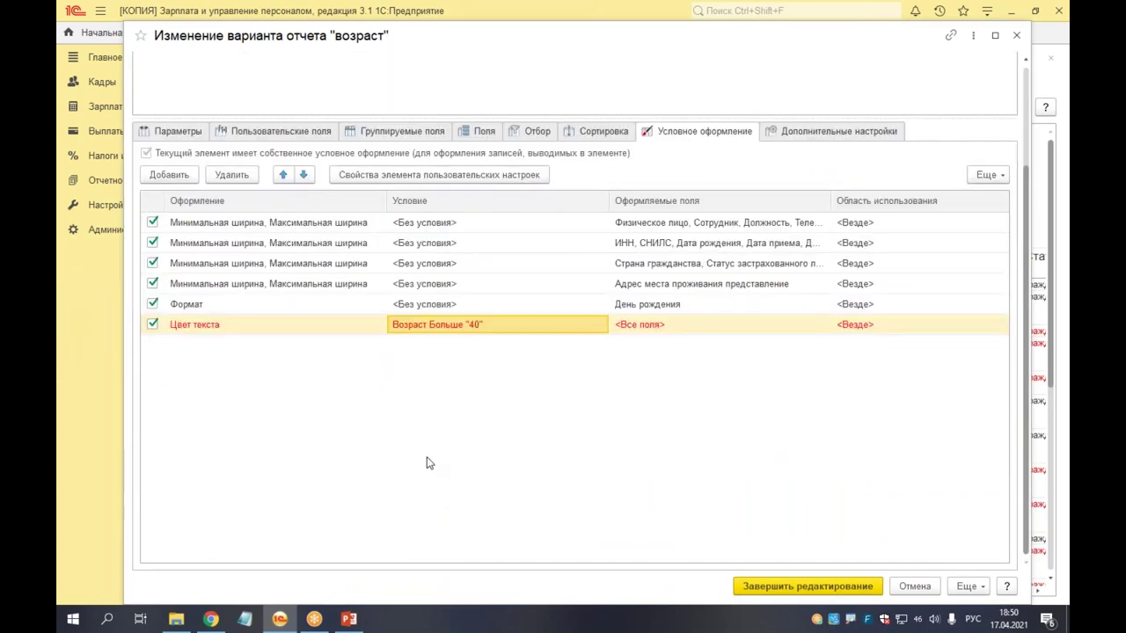
double_click(497, 325)
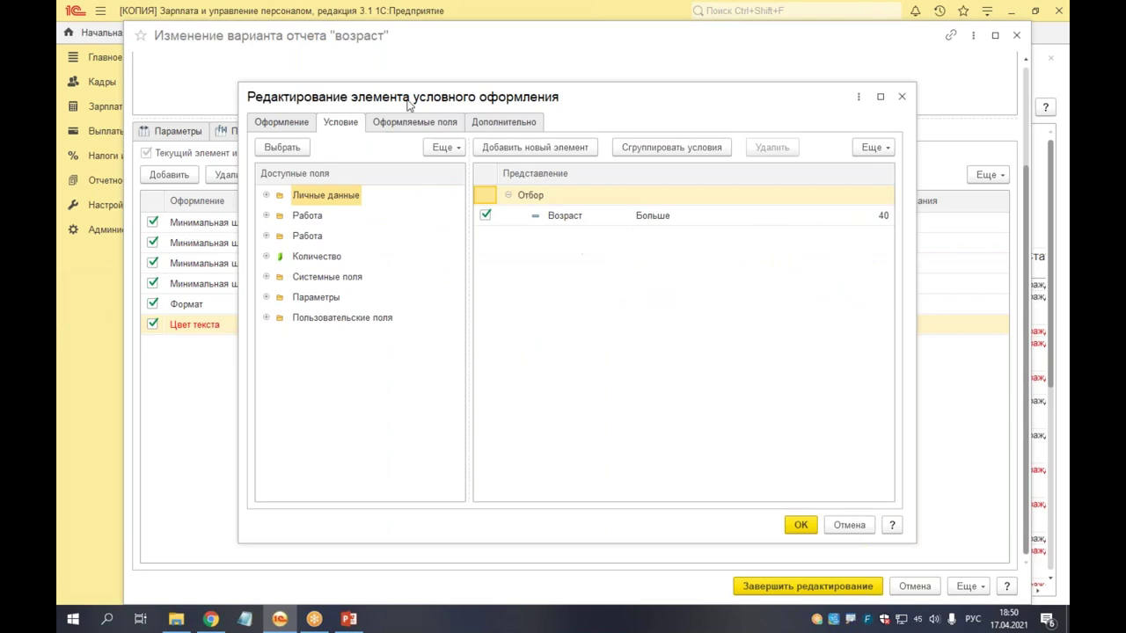
Step: Review the «Цвет текста» rule's appearance, condition, formatted fields and additional usage areas
left_click(299, 127)
left_click(343, 128)
left_click(413, 123)
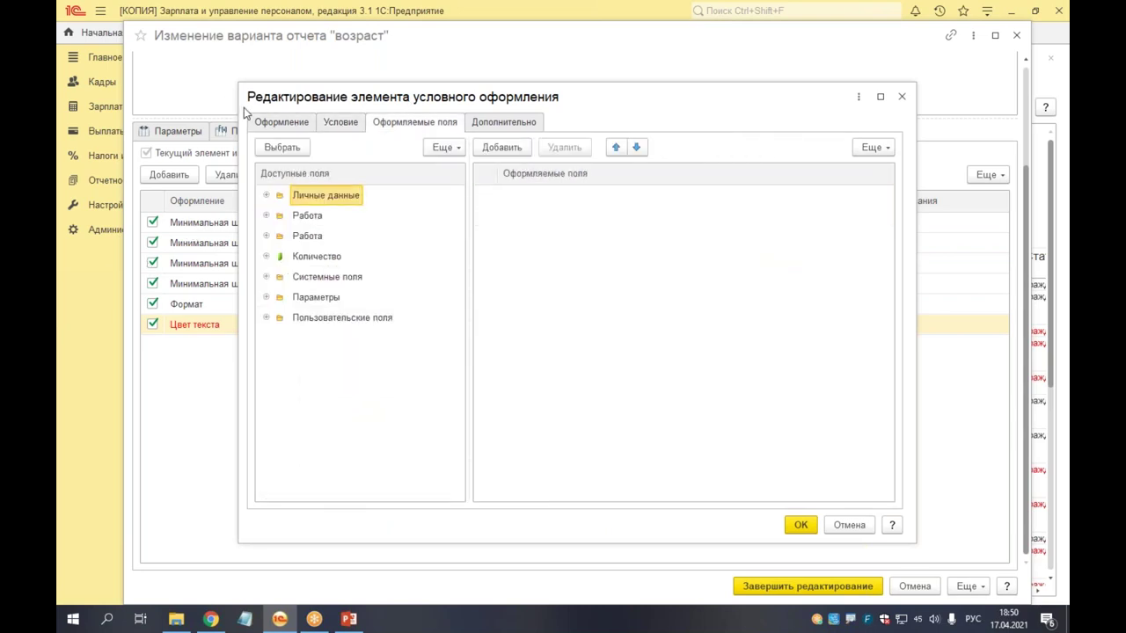
left_click(273, 126)
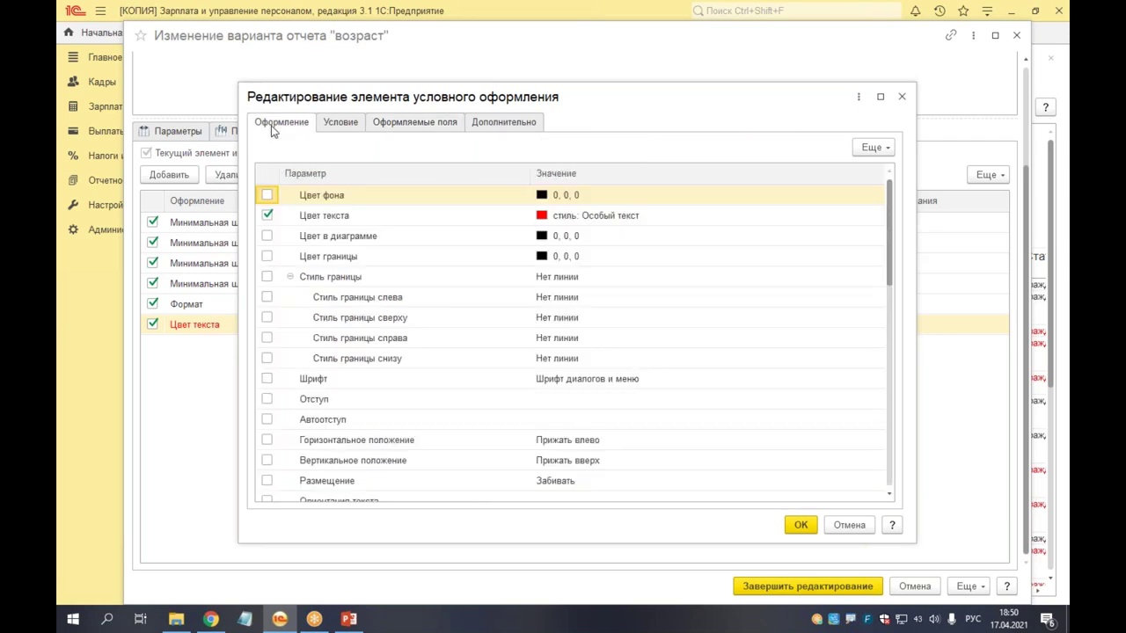
left_click(341, 126)
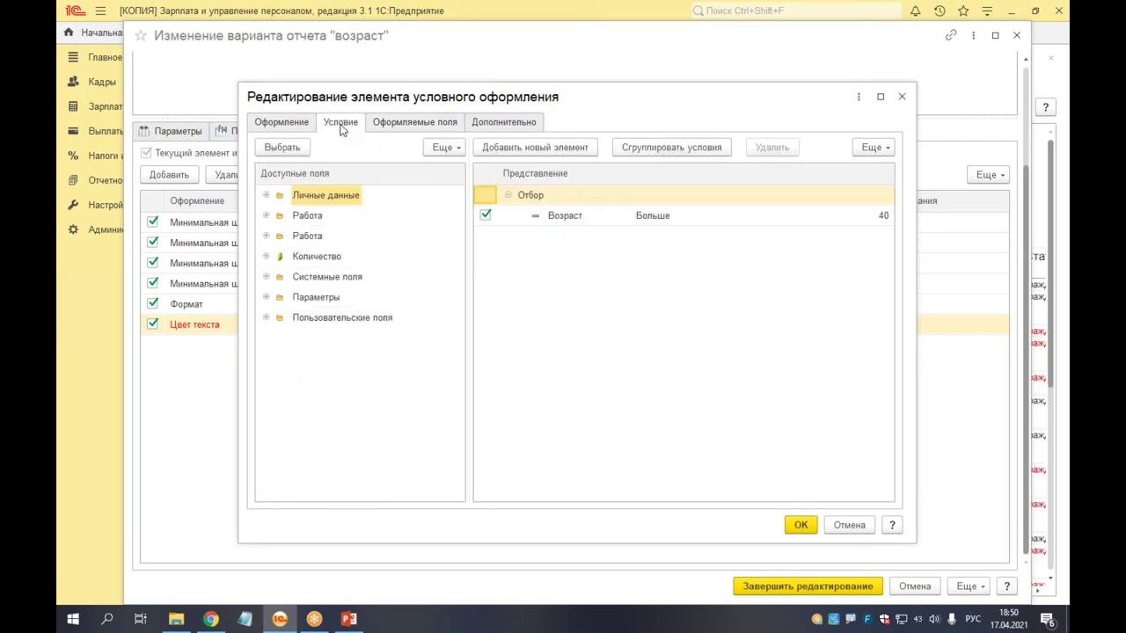
left_click(379, 124)
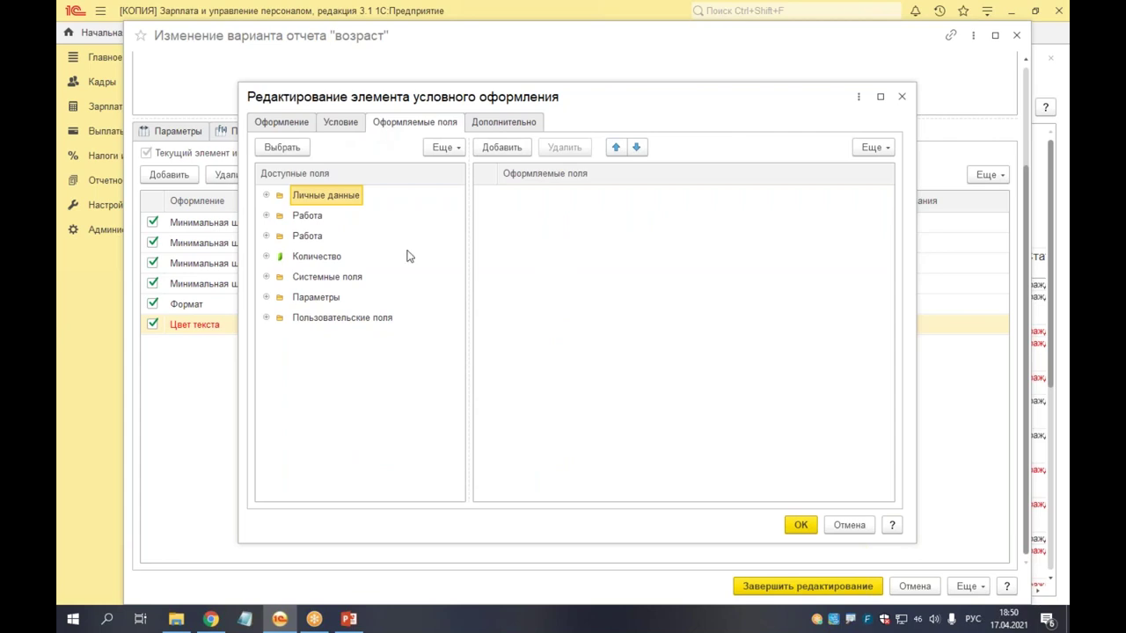
left_click(518, 126)
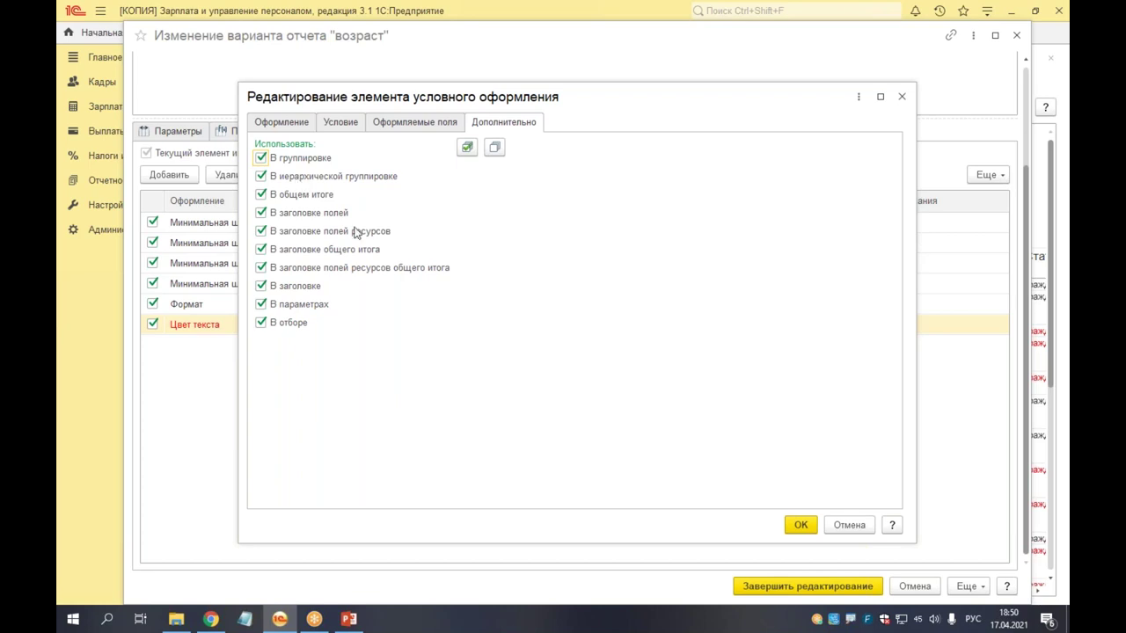
Step: Limit the «Цвет текста» rule to the «Возраст» field from «Личные данные», recheck its condition and confirm the rule
left_click(400, 128)
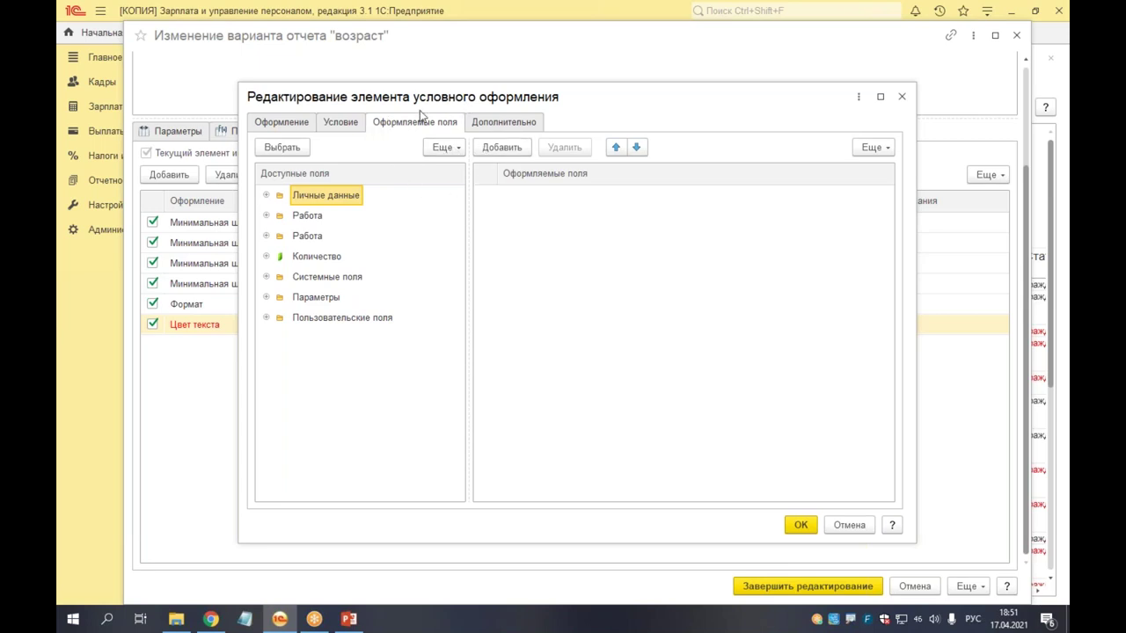
left_click(265, 196)
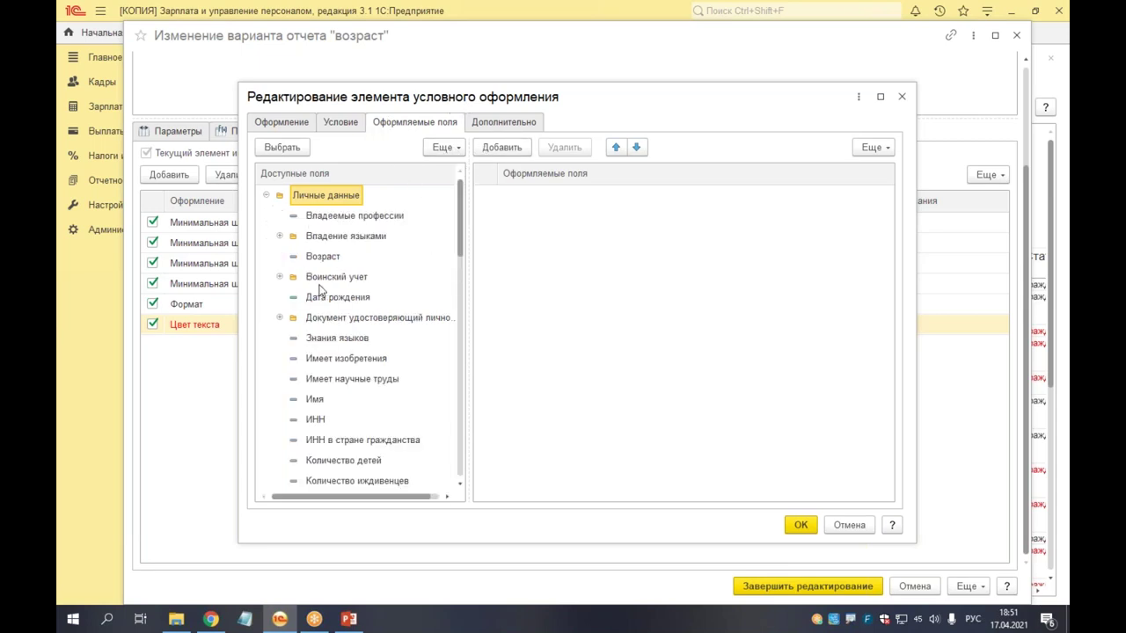
double_click(329, 258)
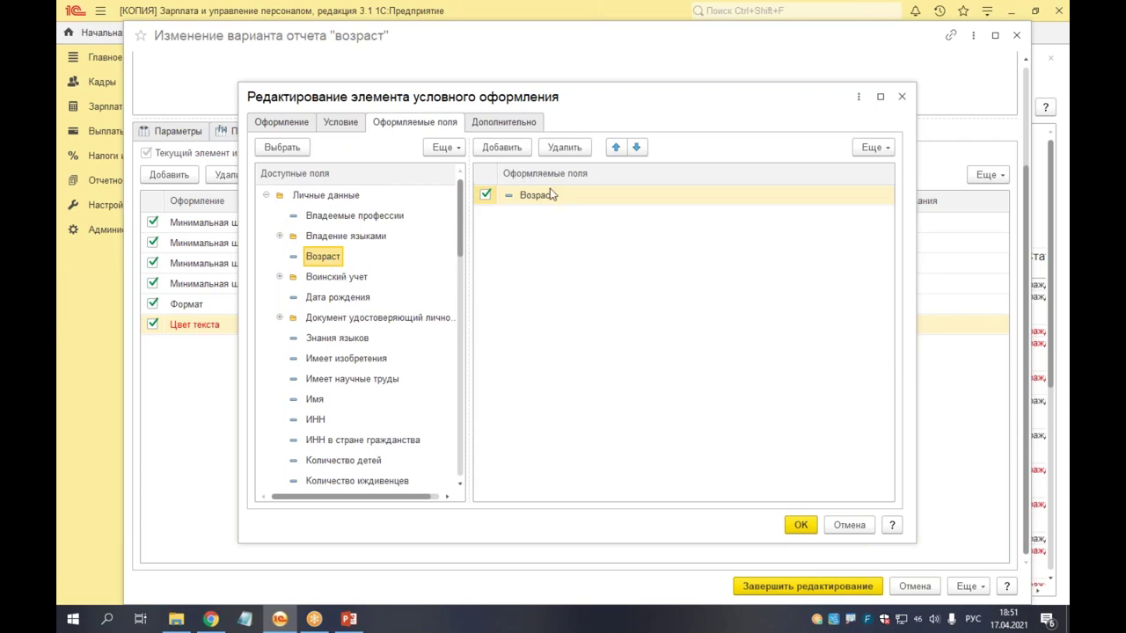
left_click(284, 126)
left_click(338, 126)
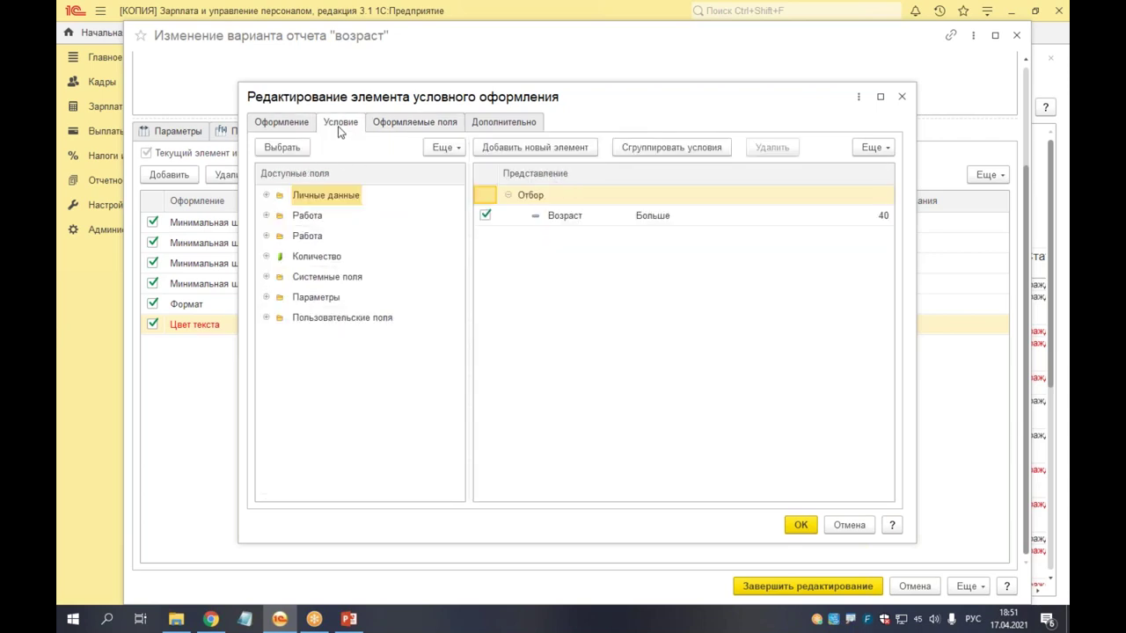
left_click(399, 129)
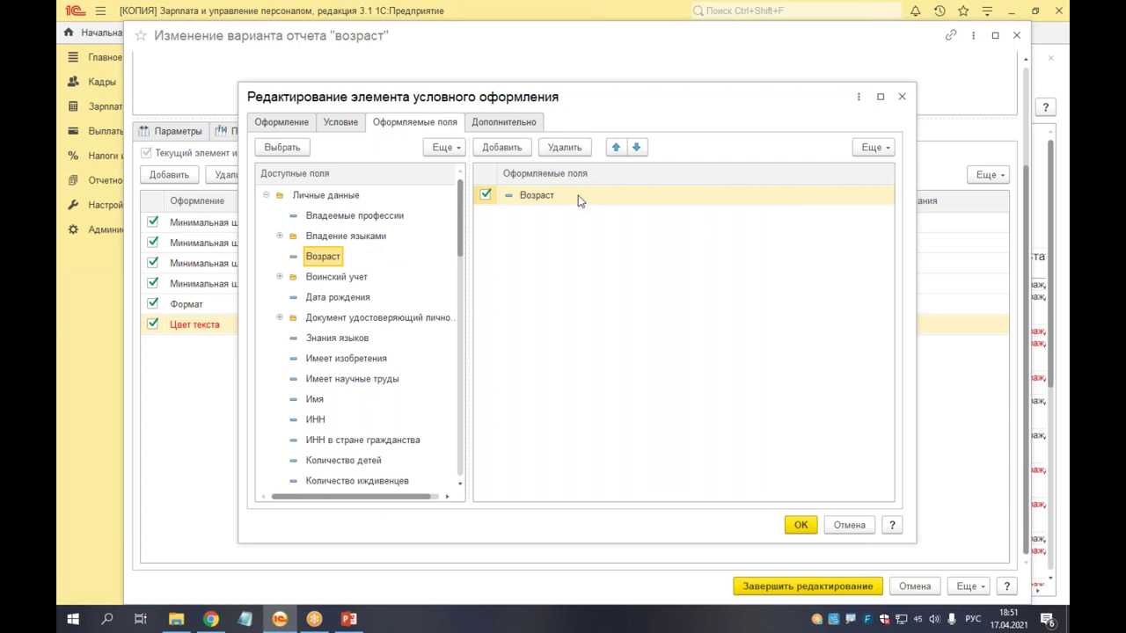
left_click(801, 525)
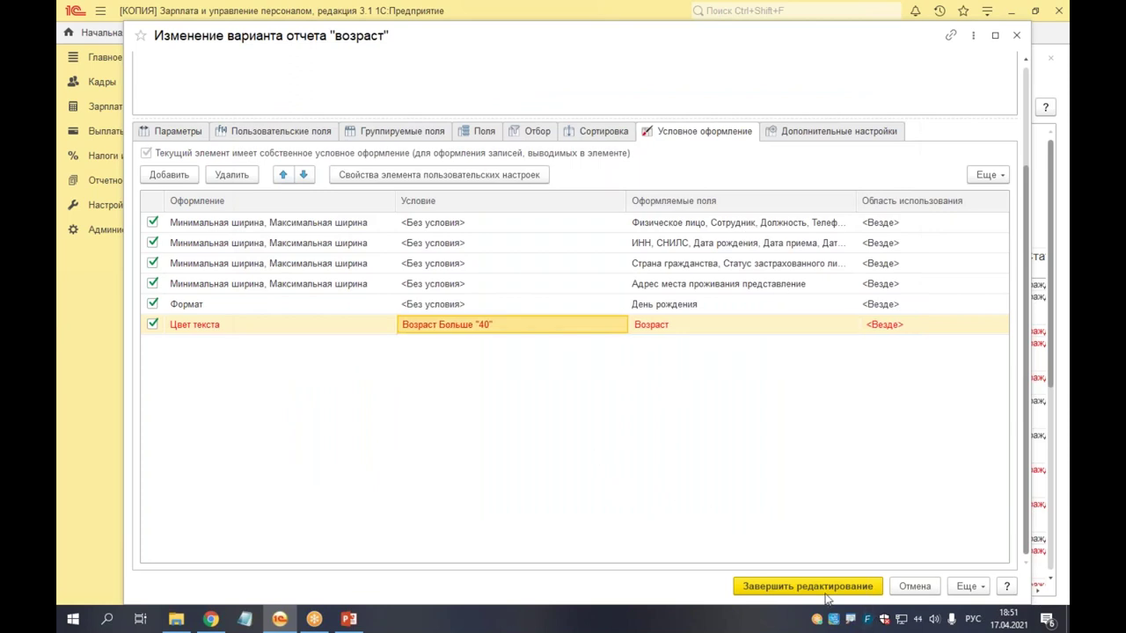
Step: Check the «Цвет текста» rule's appearance, condition and field, finish editing the variant and regenerate the report
left_click(194, 333)
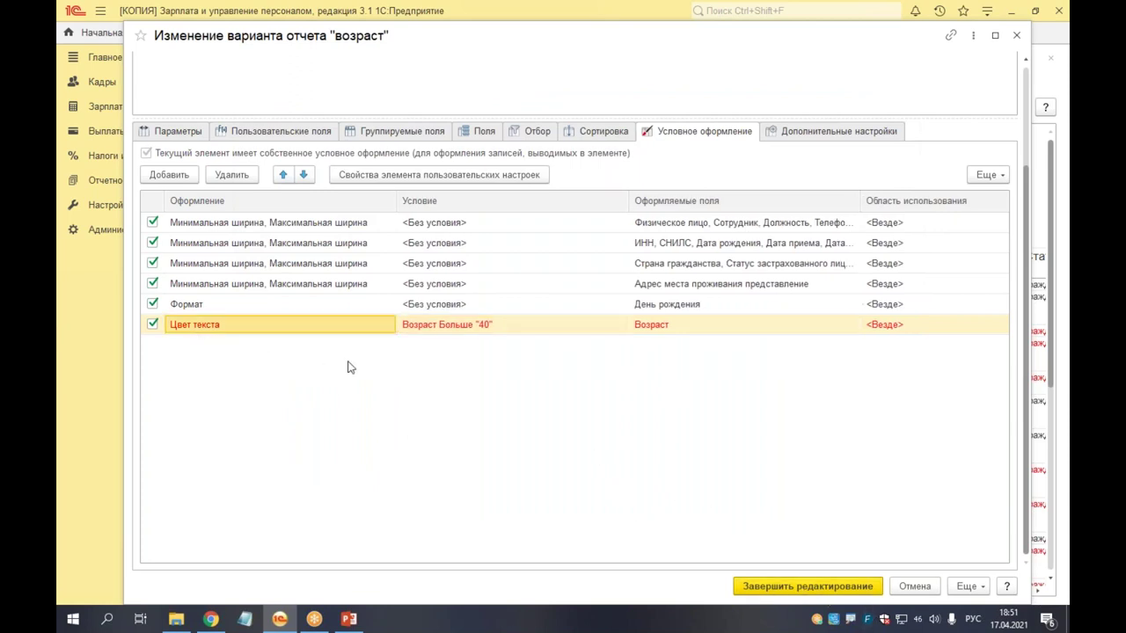
left_click(435, 331)
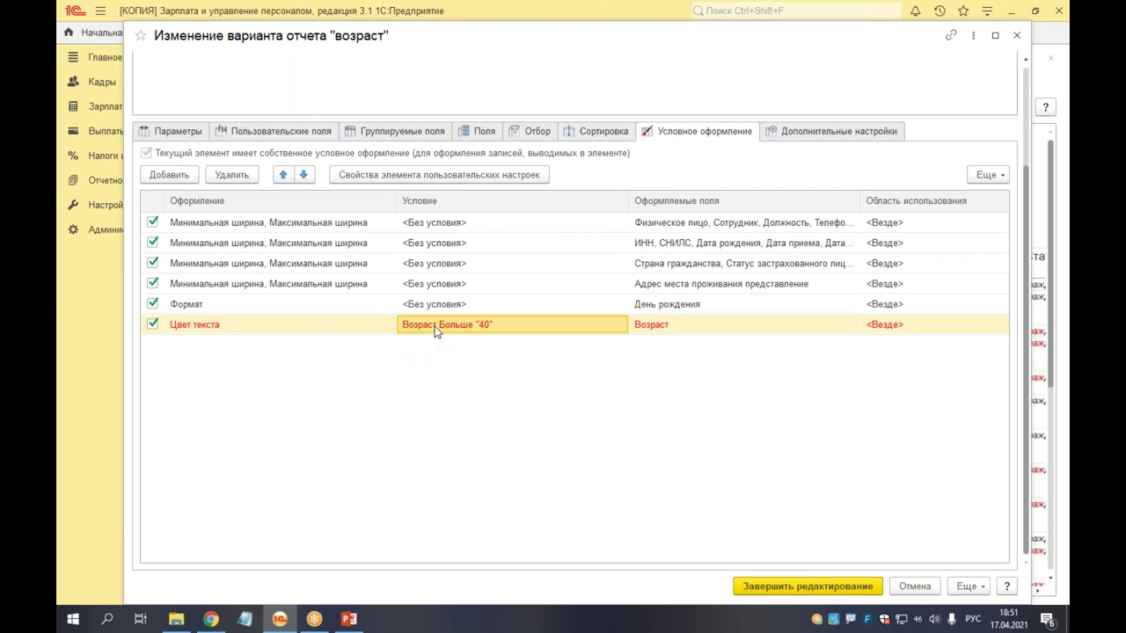
left_click(669, 331)
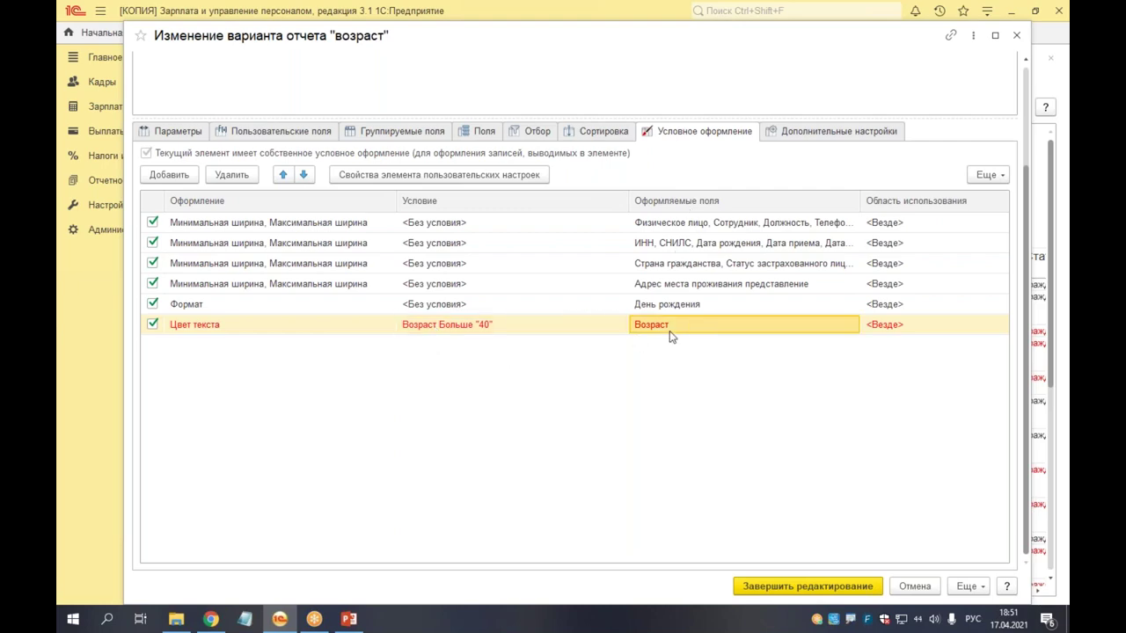
left_click(806, 585)
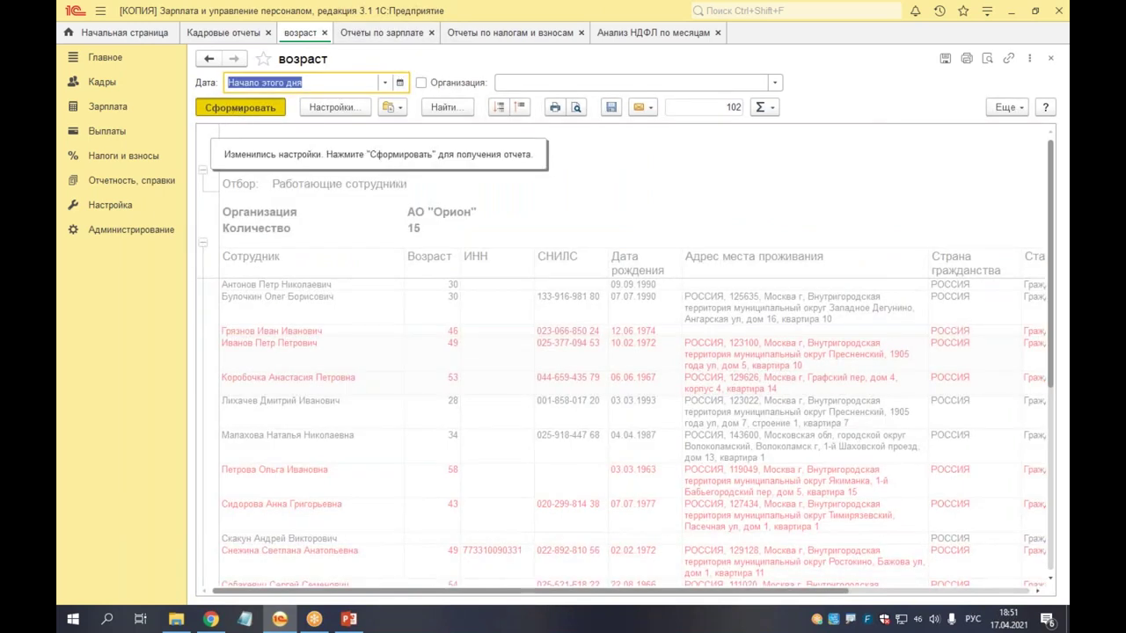
key("ctrl+Return")
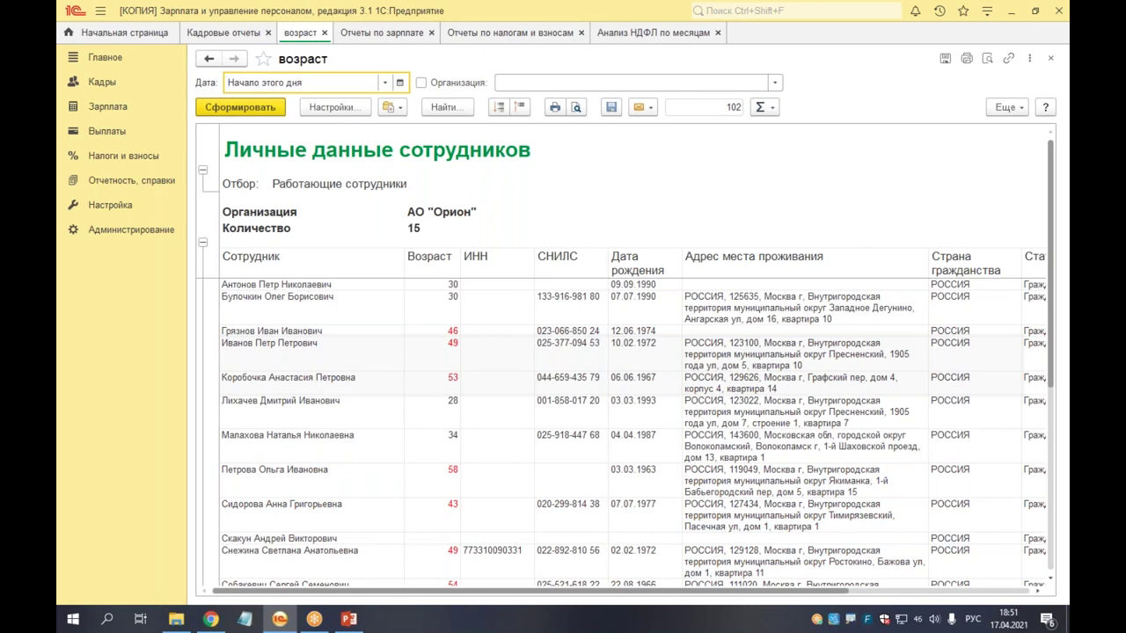
Step: Look through the regenerated report and select three adjacent red «Возраст» values to examine which cells are coloured
scroll(457, 352, "down", 5)
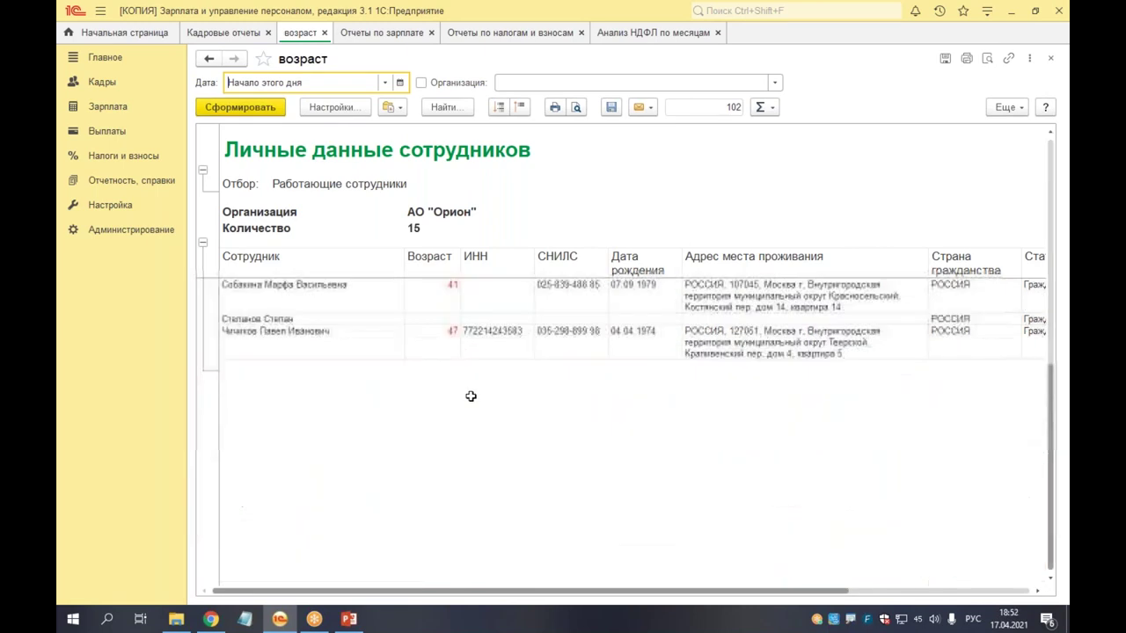
scroll(471, 400, "up", 5)
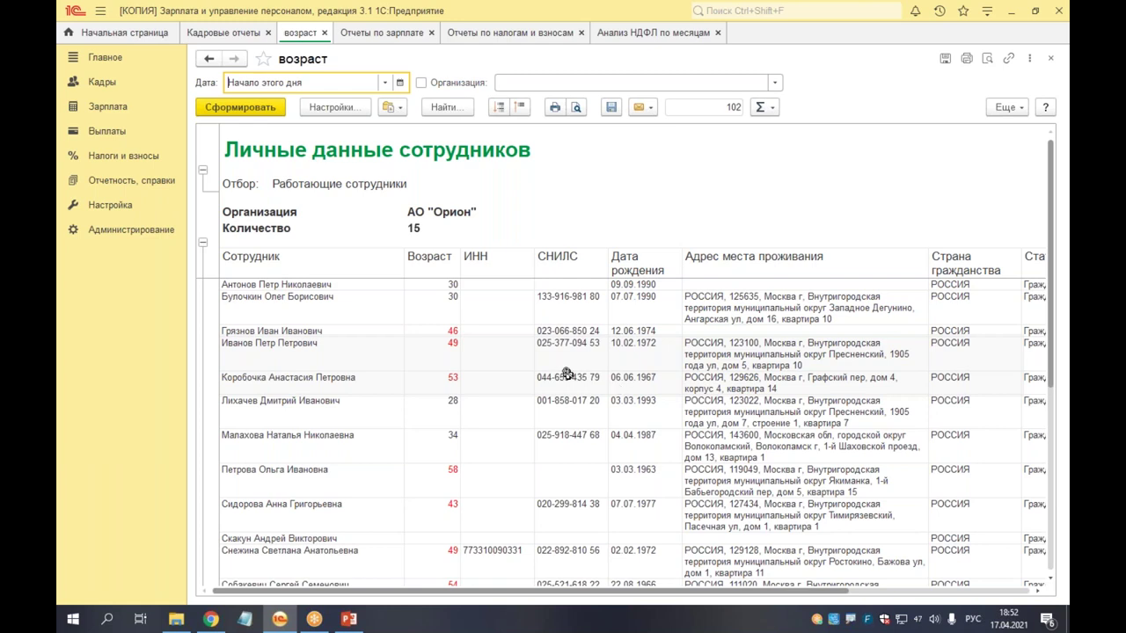
left_click_drag(434, 331, 437, 377)
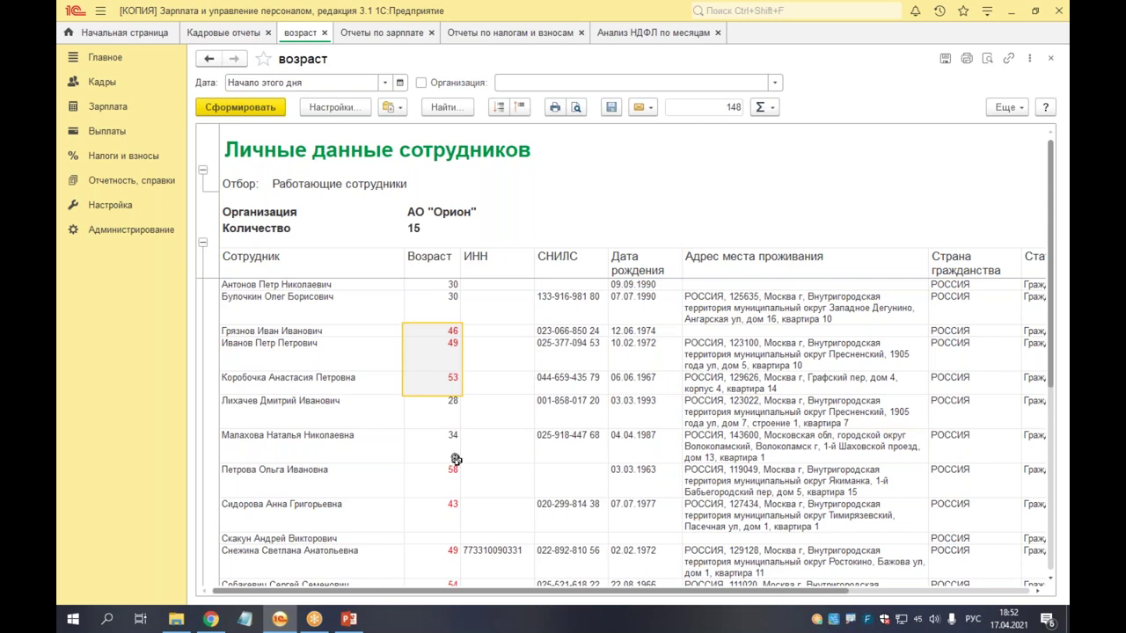
Step: Close the «возраст» report, saving the changed variant, and reopen «возраст» instead of the standard «Личные данные сотрудников» report
left_click(324, 32)
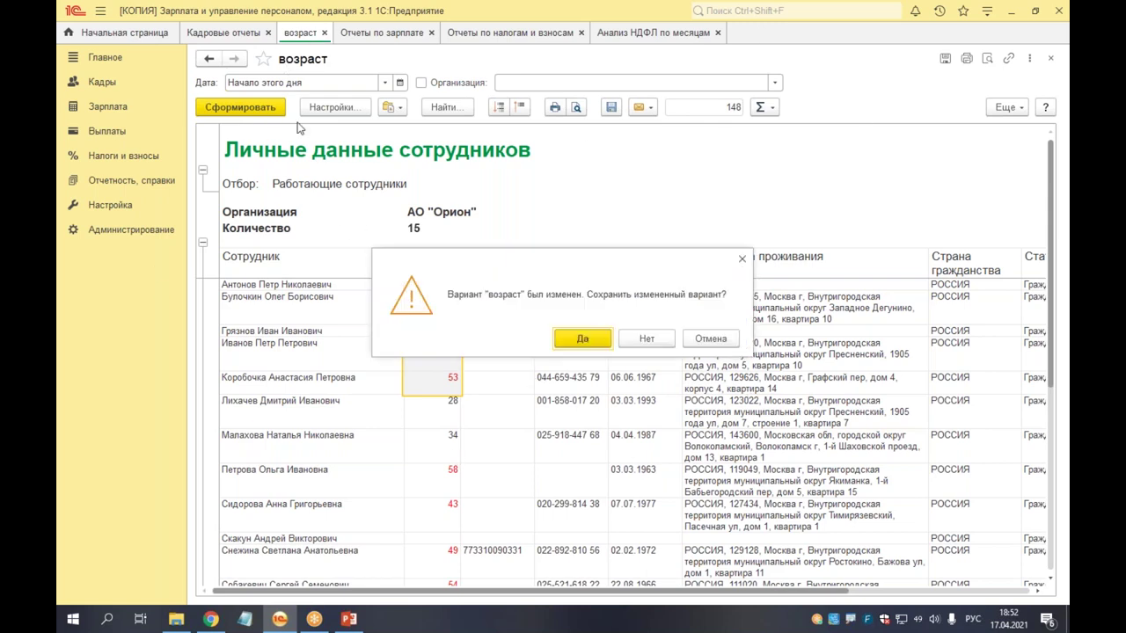
left_click(573, 343)
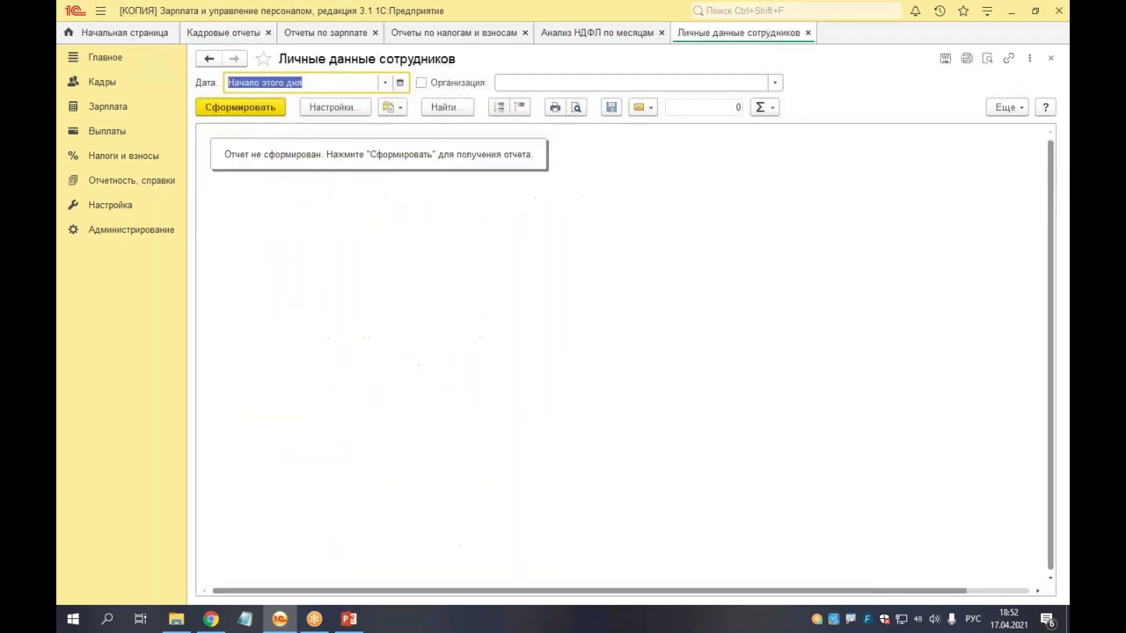
left_click(809, 33)
left_click(231, 249)
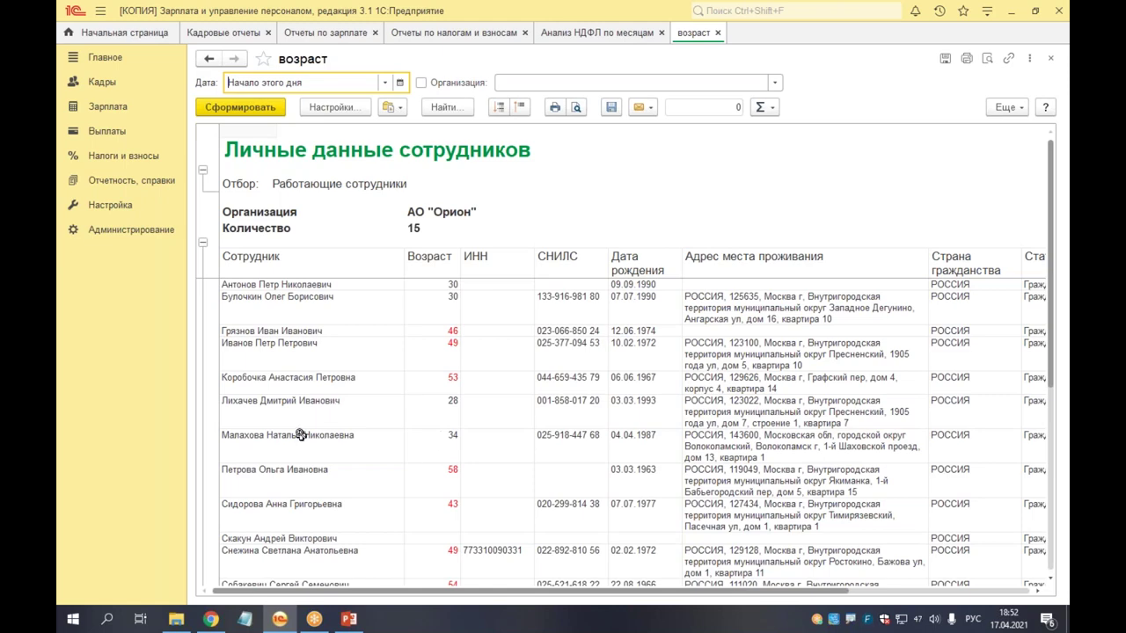
Step: Set the report date to 17.04.2041, regenerate the report and check the age colouring for that date
left_click(401, 83)
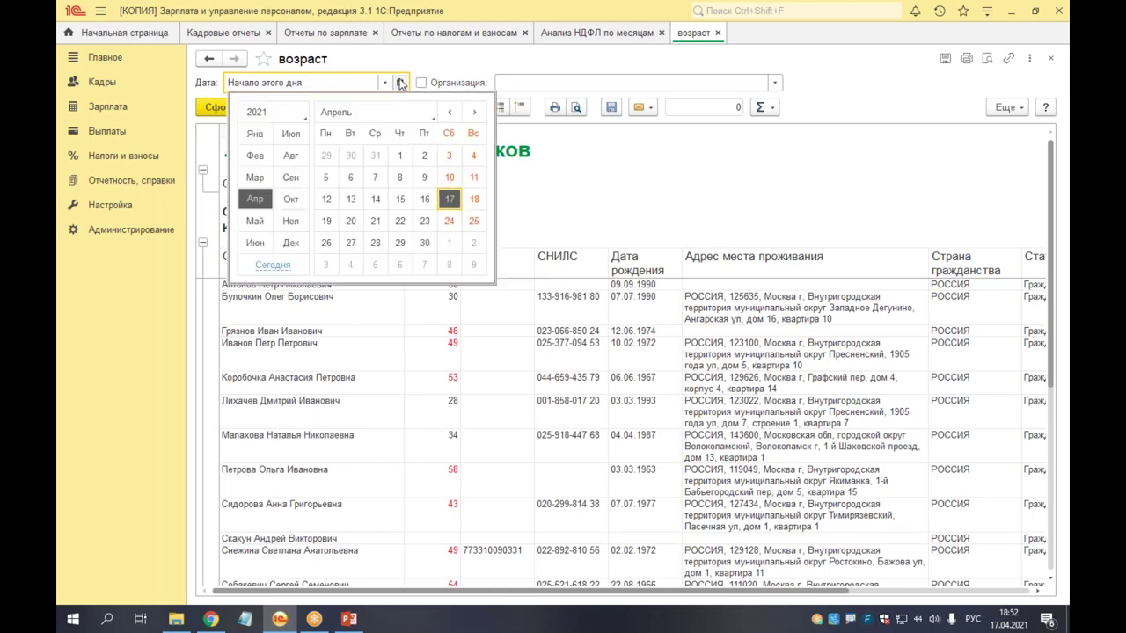
left_click(400, 83)
left_click(384, 83)
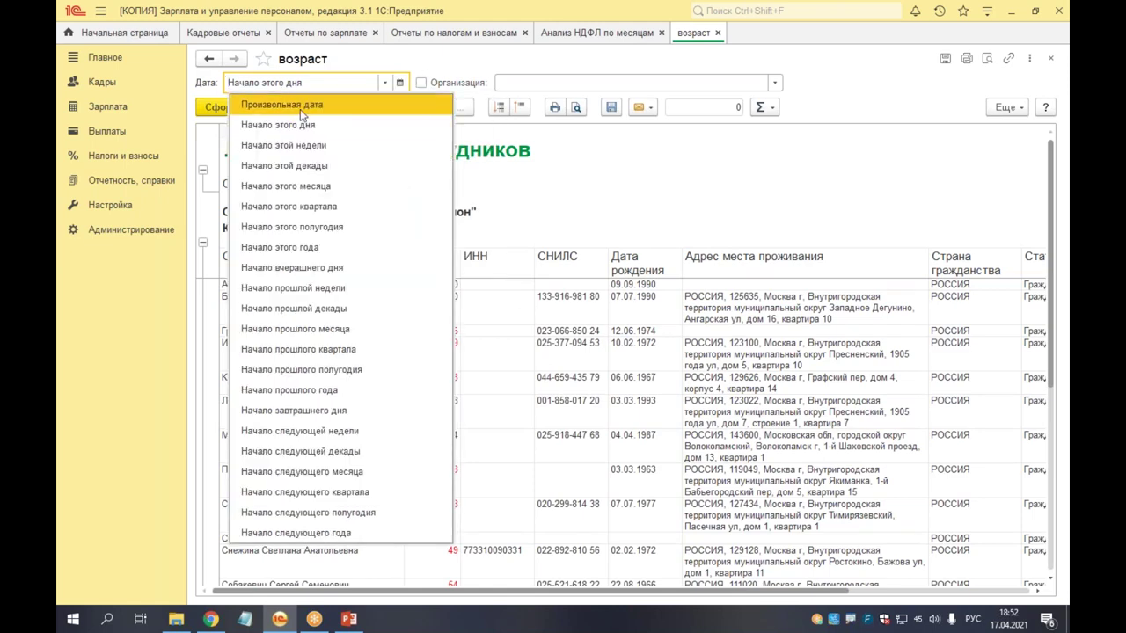
key("Escape")
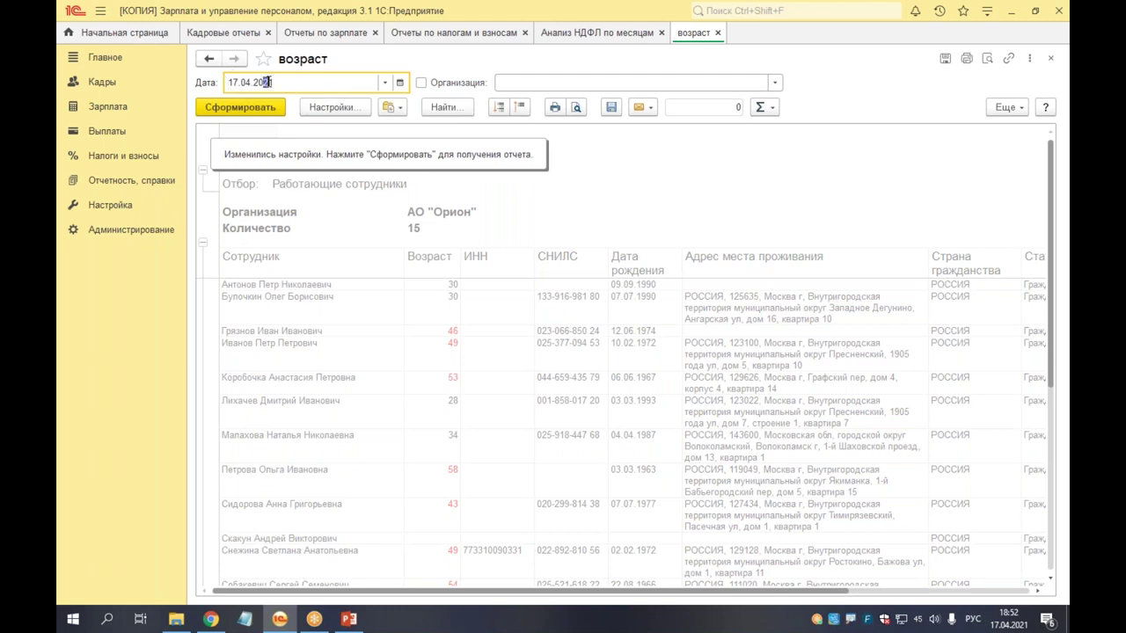
left_click(265, 82)
type("4")
left_click(264, 109)
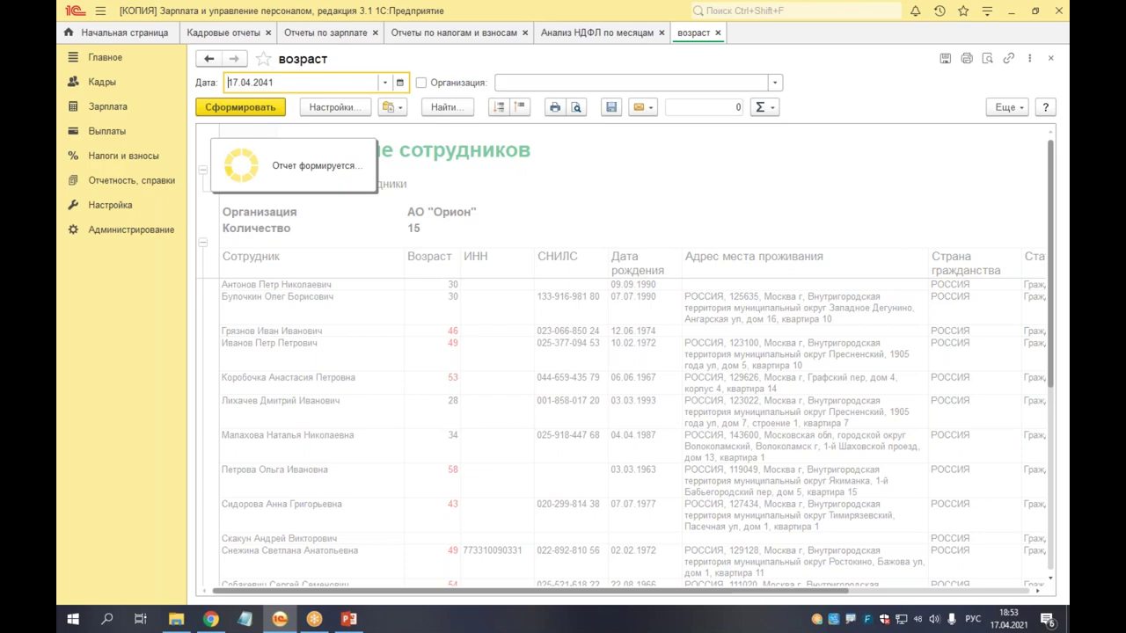
scroll(417, 442, "down", 5)
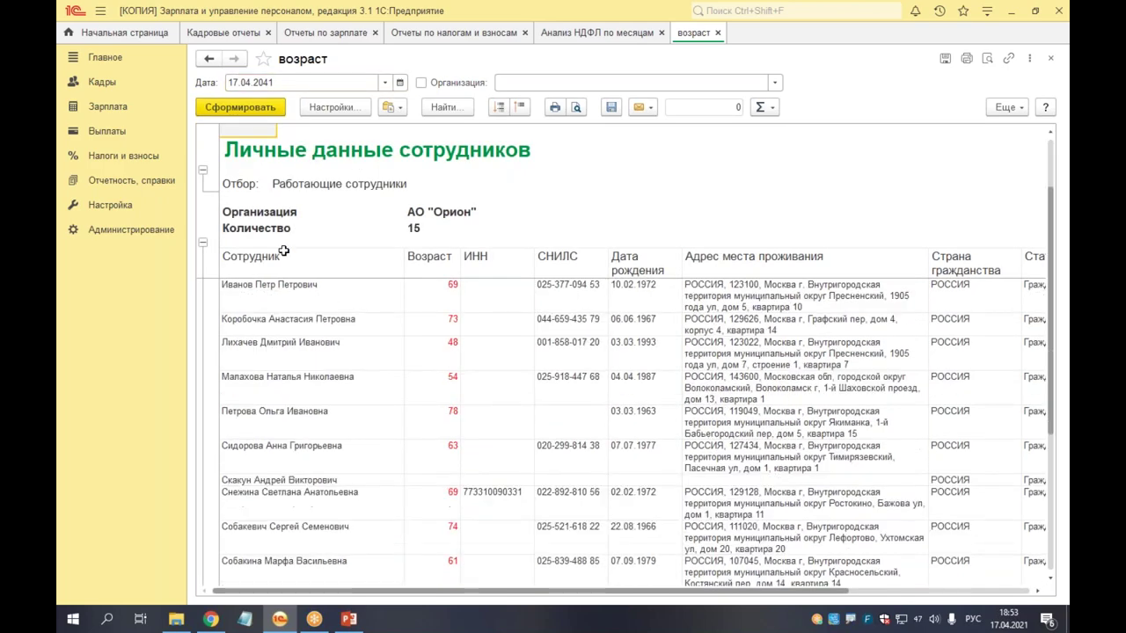
scroll(405, 435, "up", 5)
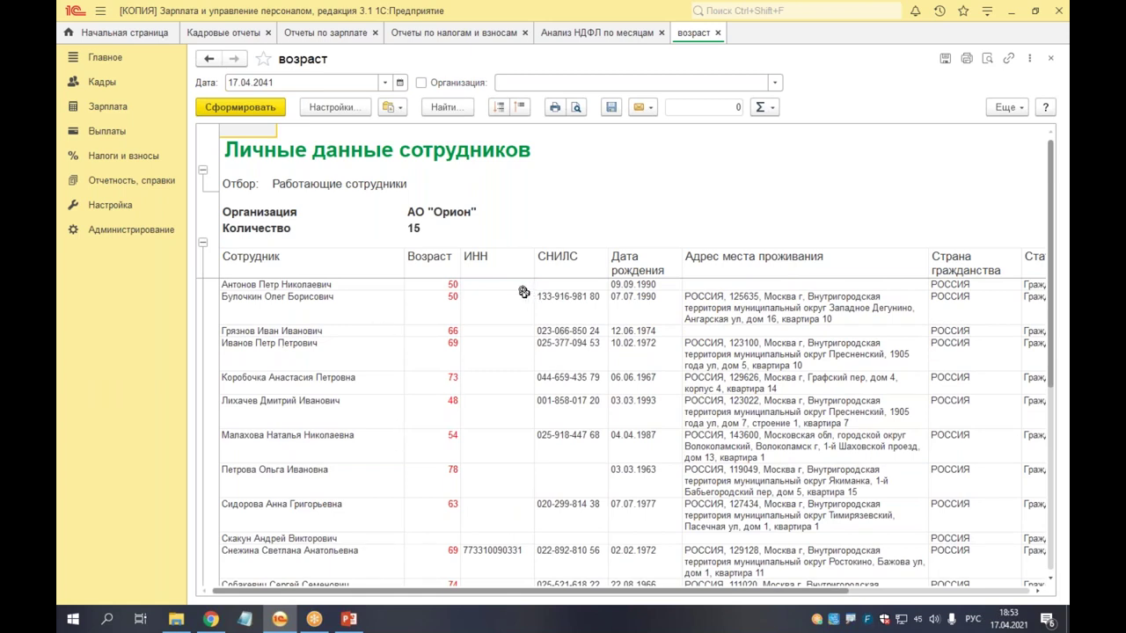
Step: Set the report date back to «Начало этого дня» and regenerate the report
left_click(385, 83)
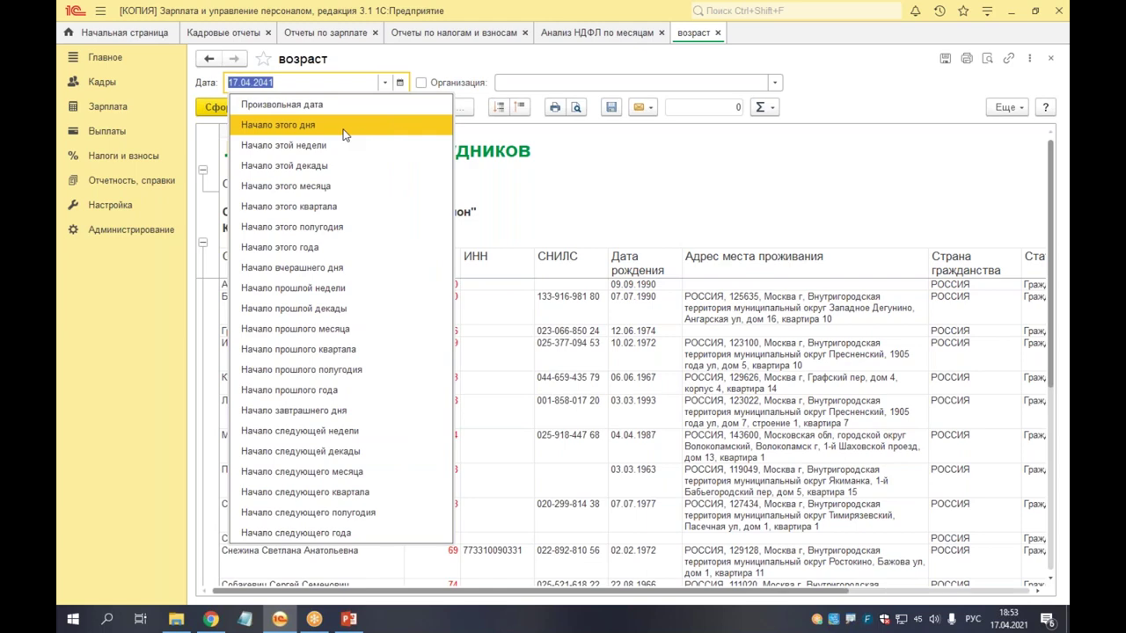
left_click(339, 125)
left_click(243, 106)
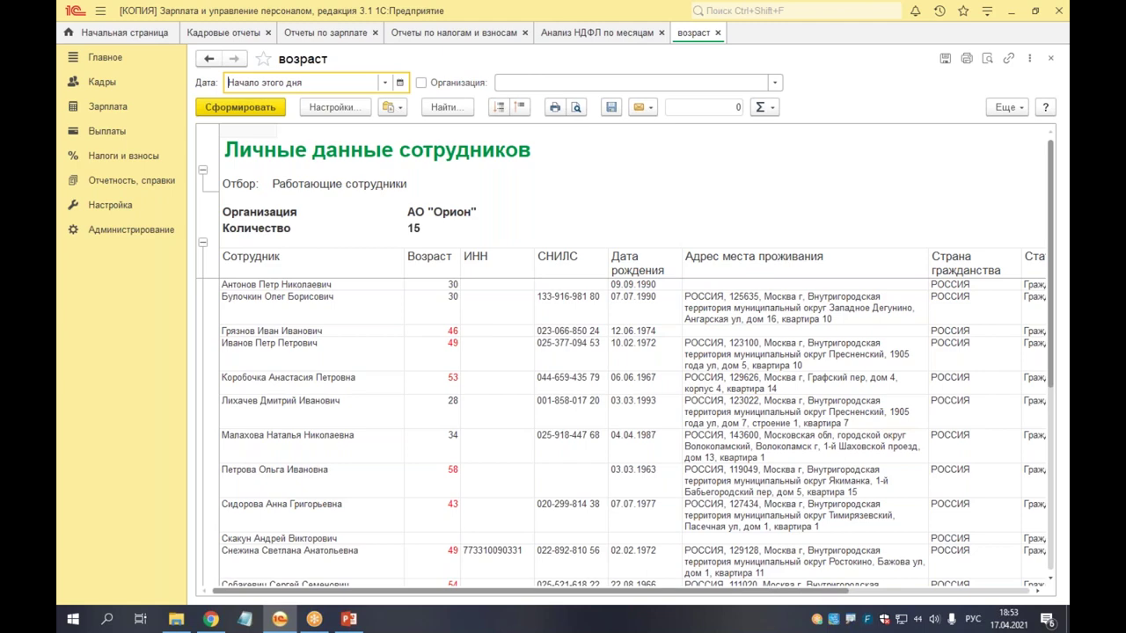
Step: Examine the regenerated report's age colouring and the employee rows with an empty «Возраст» cell
scroll(395, 460, "down", 4)
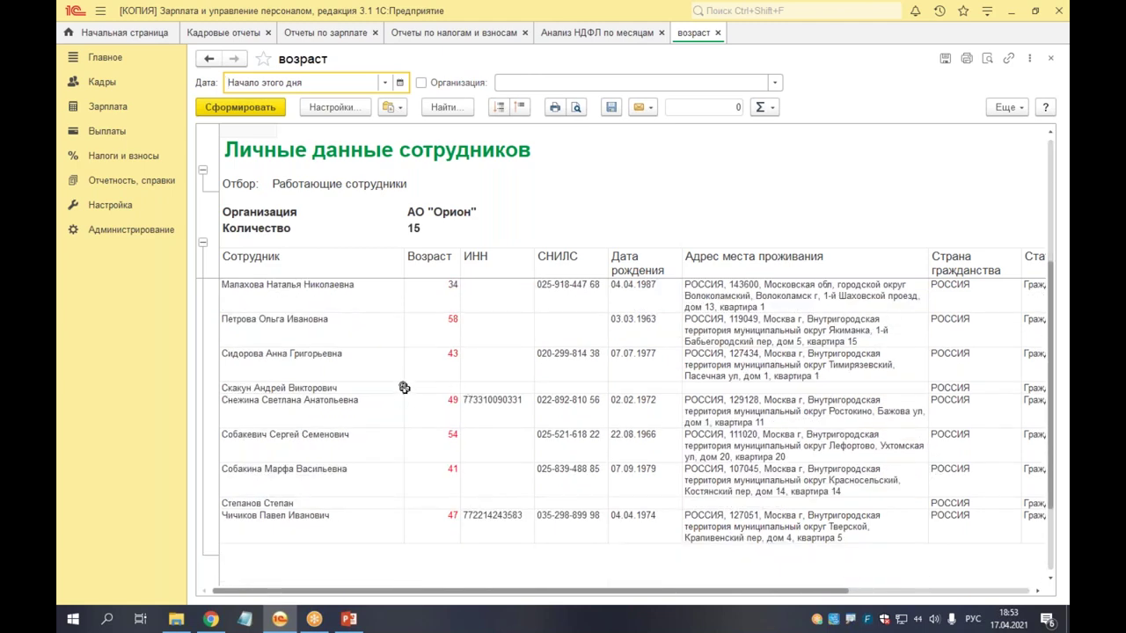
left_click(403, 388)
left_click(442, 502)
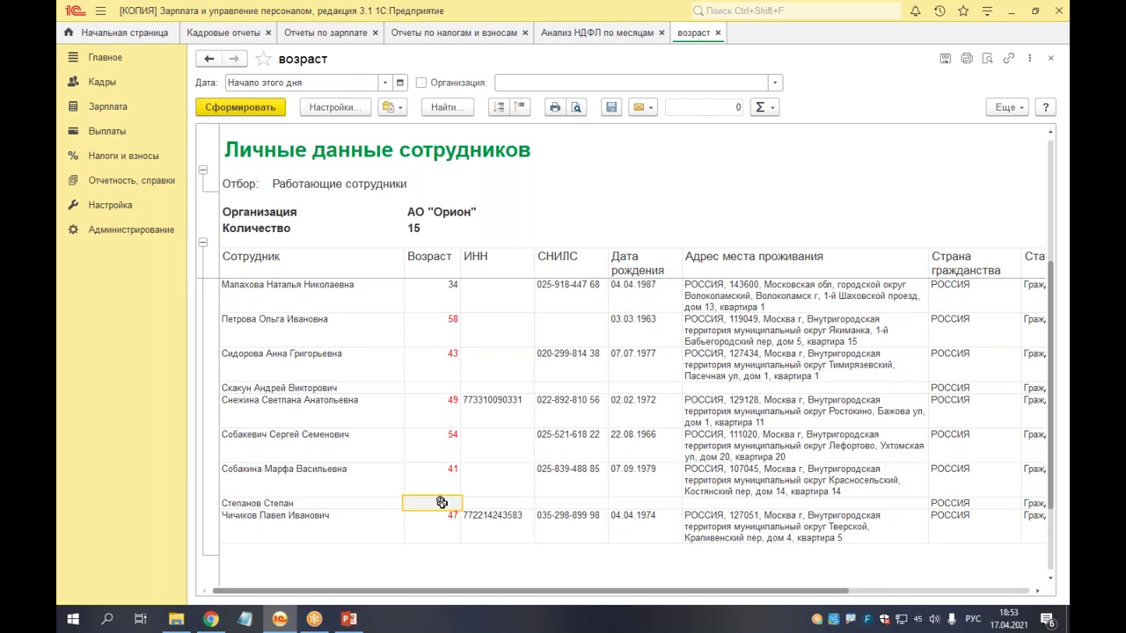
scroll(442, 503, "up", 3)
scroll(441, 502, "down", 3)
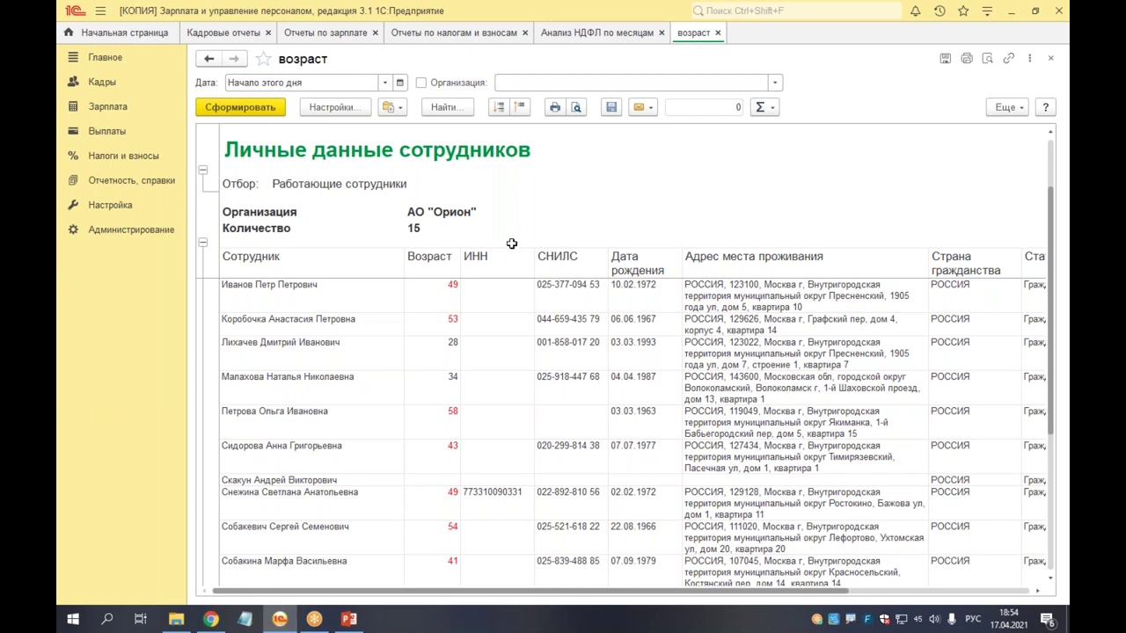
Step: Open the «возраст» report variant for editing at the whole report's level
left_click(1022, 107)
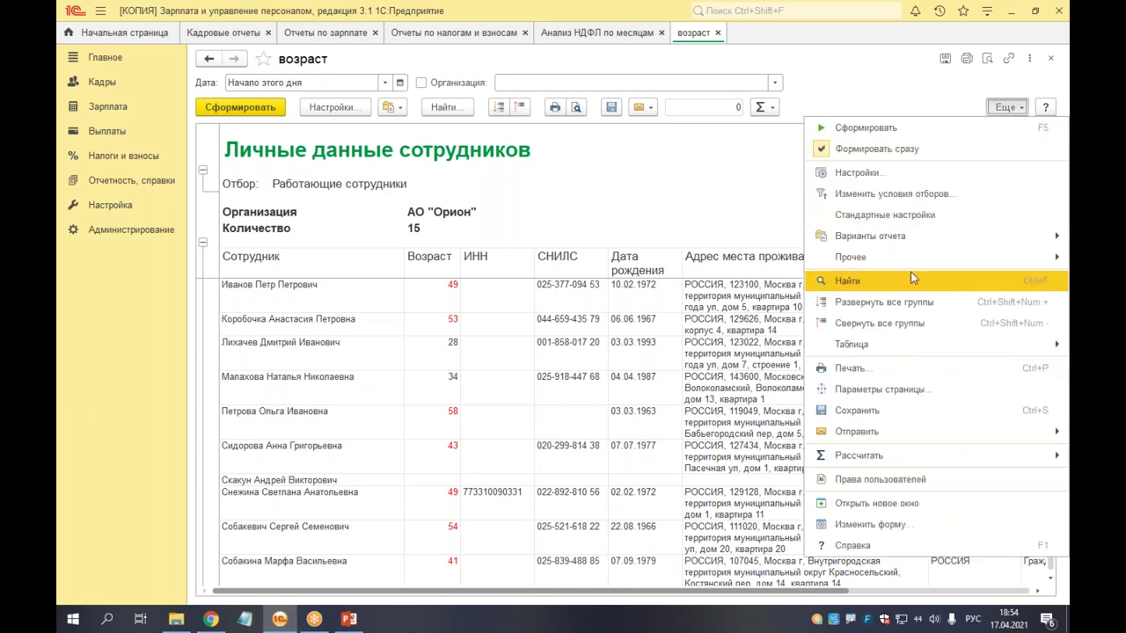
mouse_move(910, 256)
left_click(704, 259)
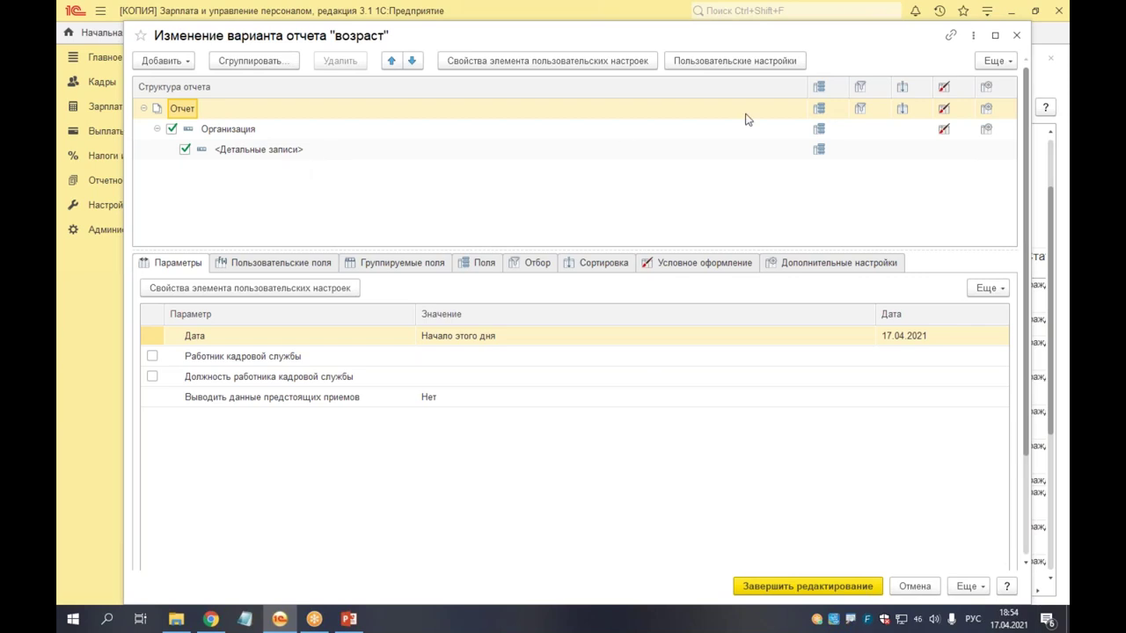
Step: Add a new conditional formatting element for the whole report
left_click(944, 109)
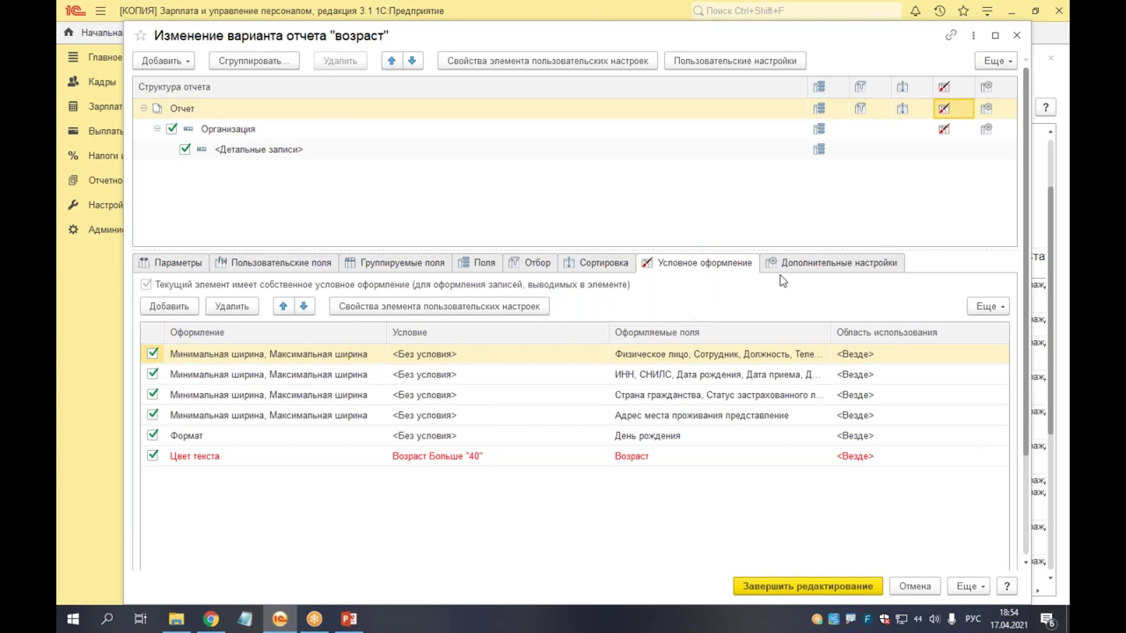
scroll(522, 487, "down", 3)
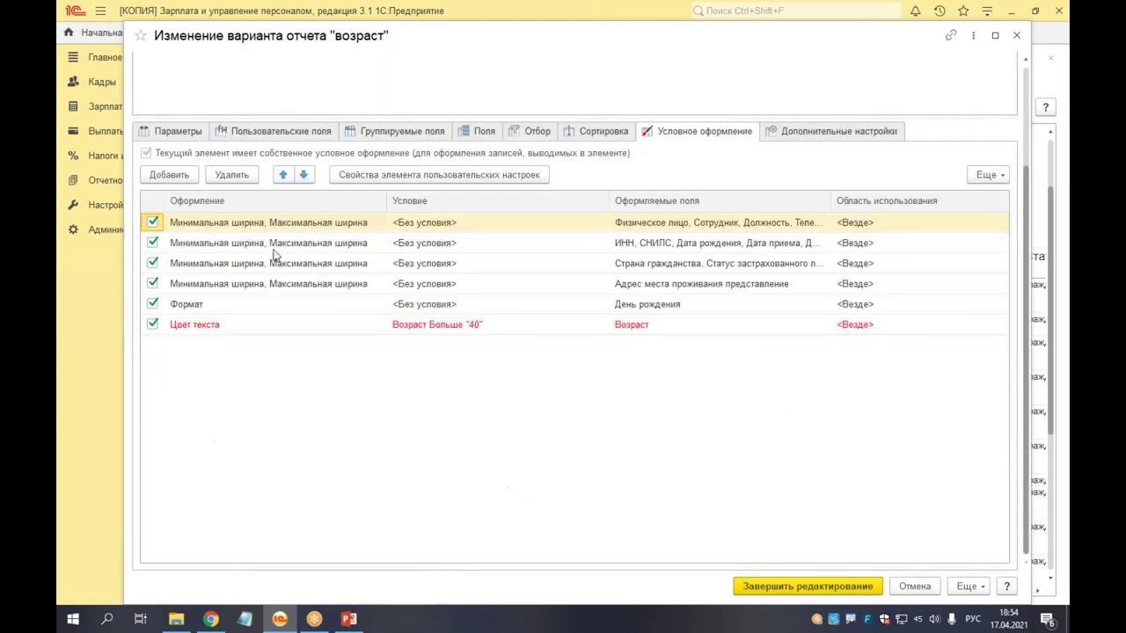
left_click(169, 174)
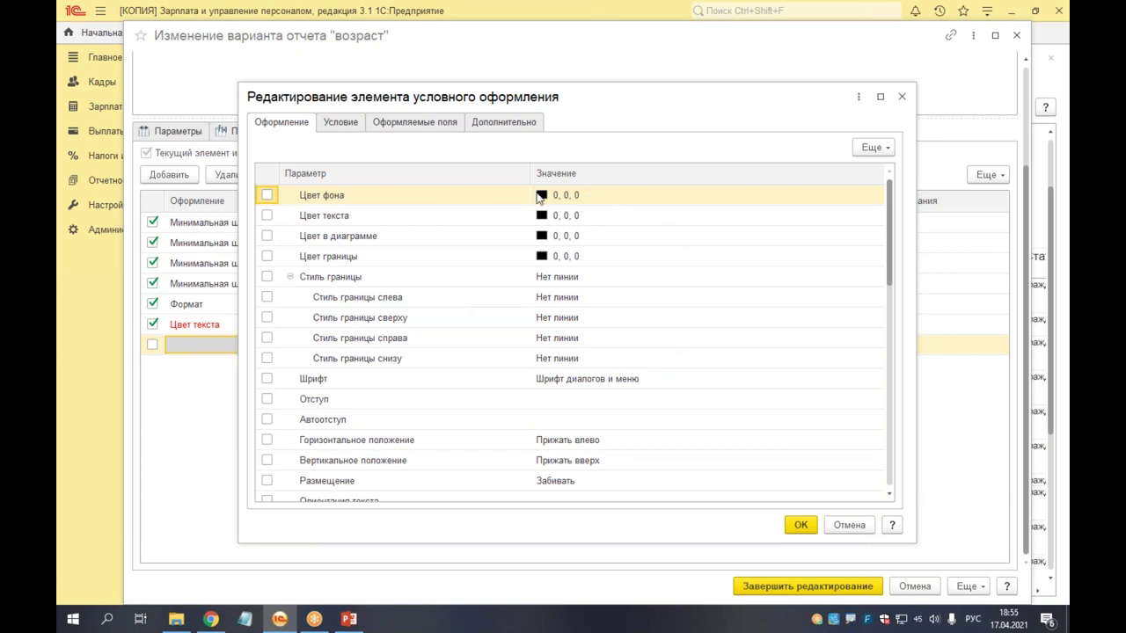
left_click(828, 208)
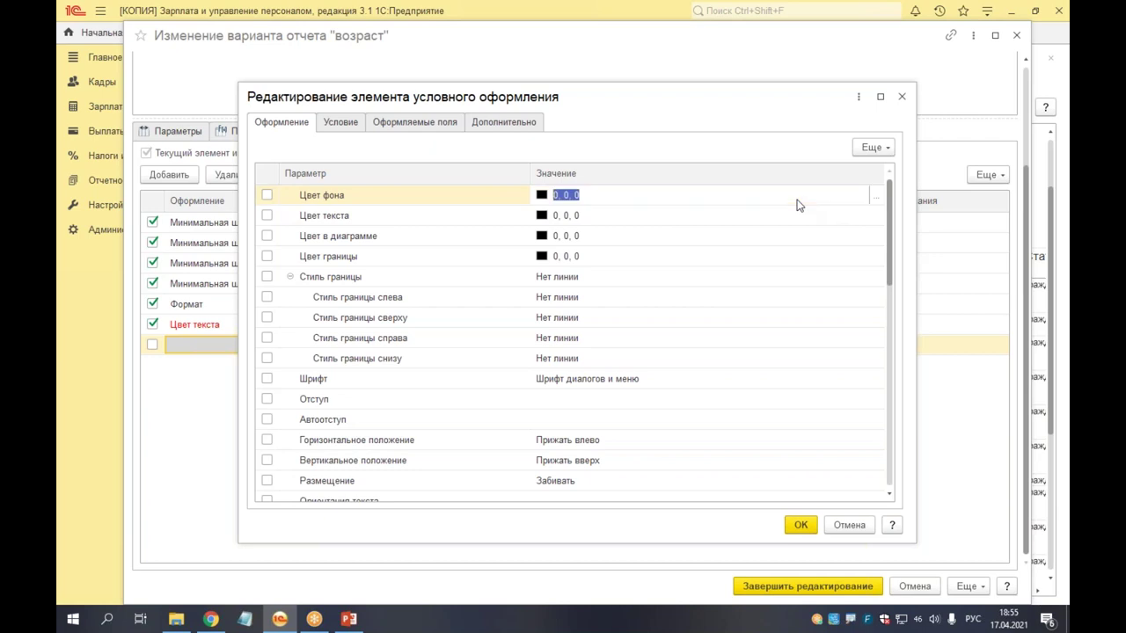
left_click(873, 198)
scroll(501, 328, "up", 5)
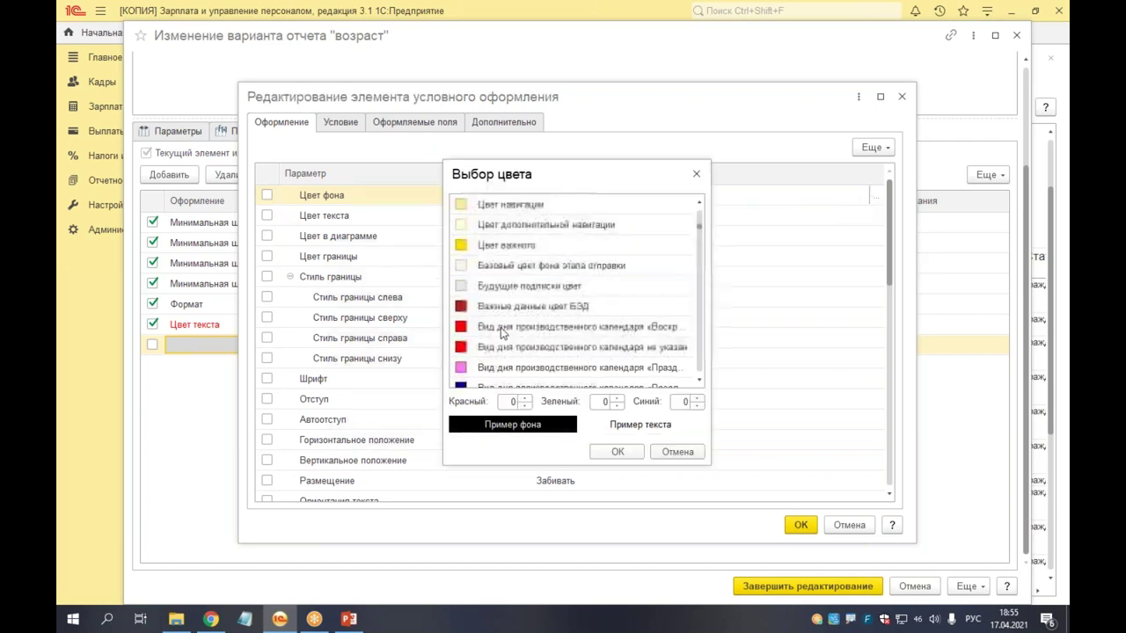
left_click(505, 328)
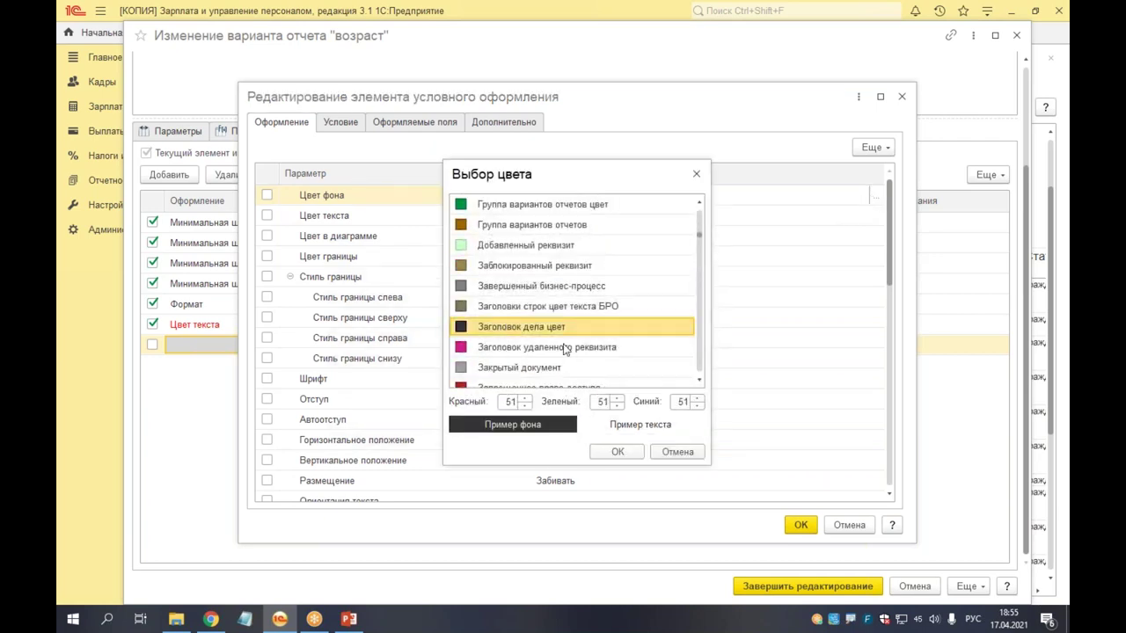
left_click(689, 458)
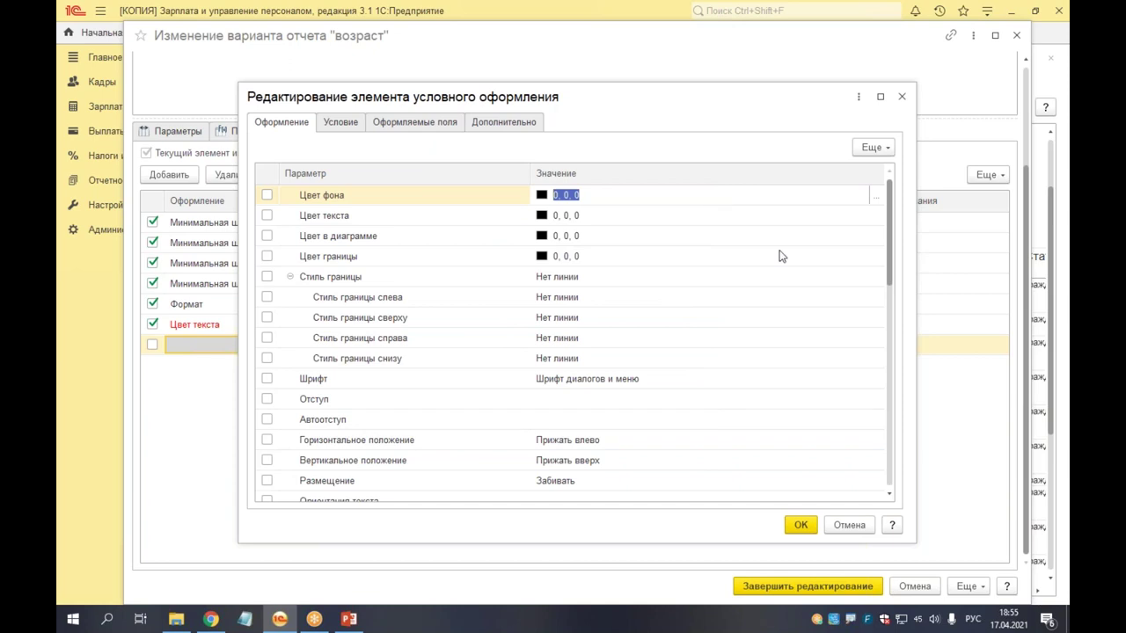
left_click(612, 380)
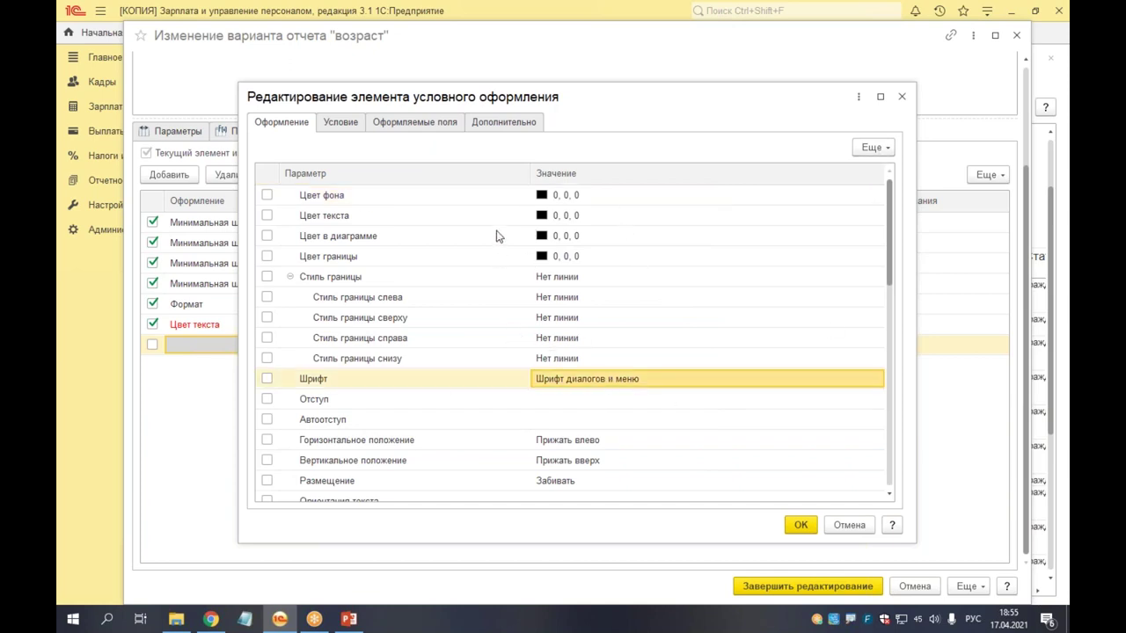
Step: Set the new formatting element's text colour to the green style colour «Цвет акцентирования»
double_click(607, 220)
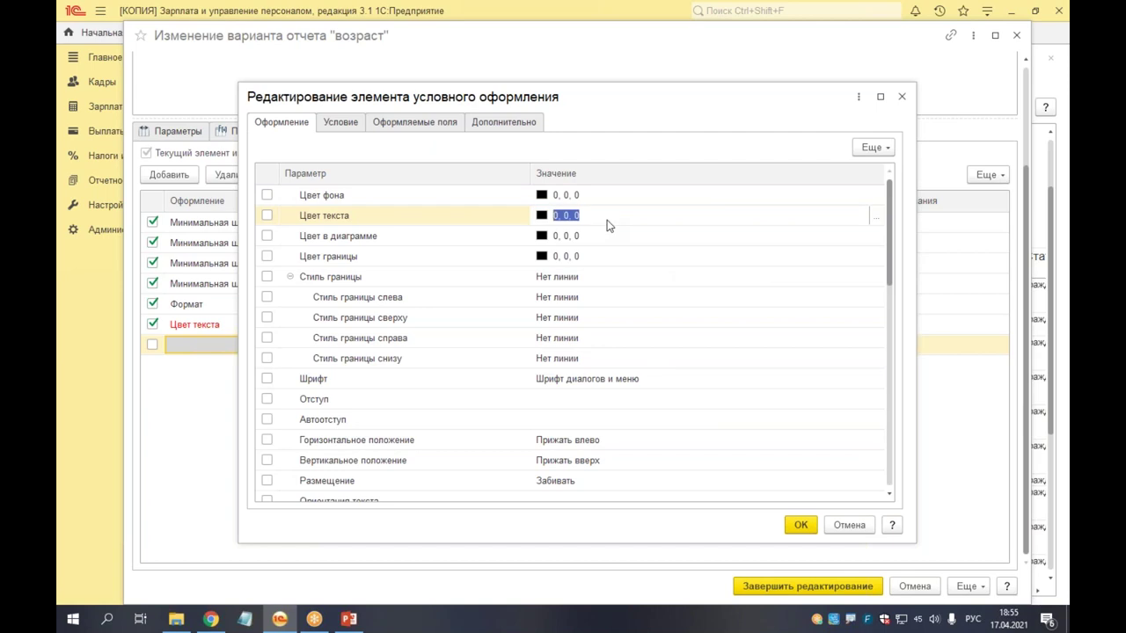
left_click(878, 216)
scroll(591, 322, "down", 5)
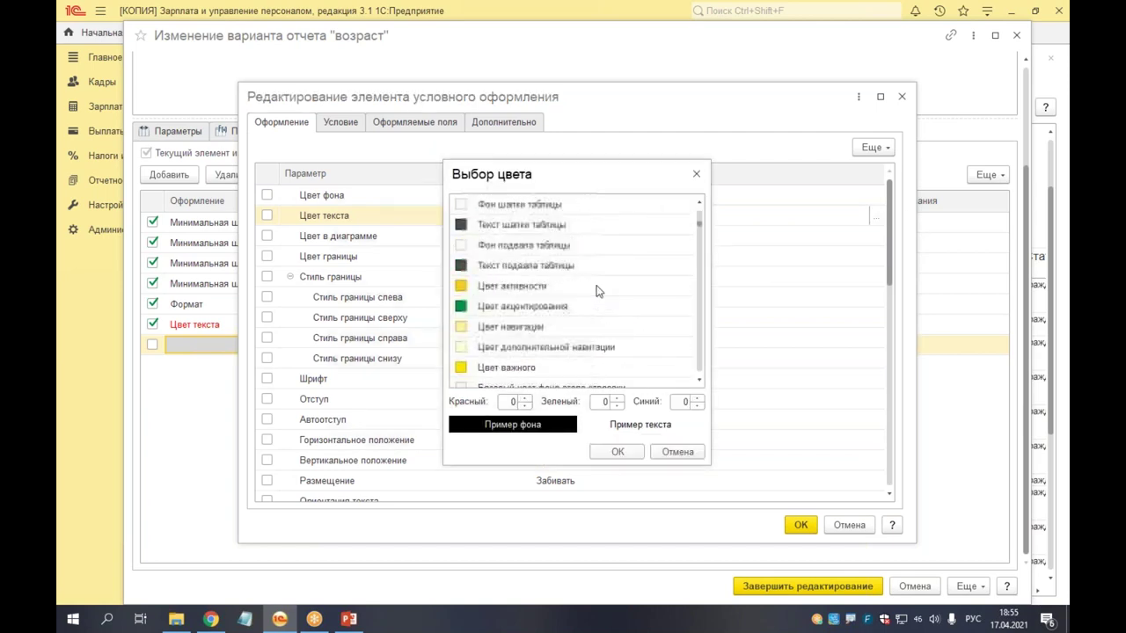
double_click(504, 310)
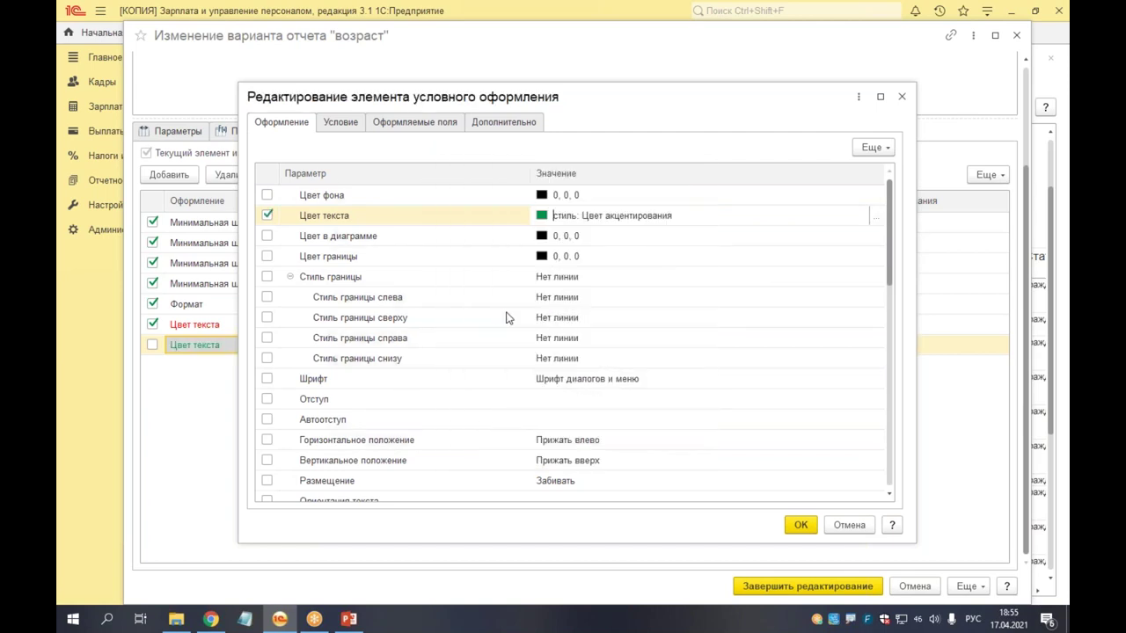
Step: Set the formatting element's font to size 20, bold and italic, keeping the «Шрифт диалогов и меню» typeface
left_click(641, 378)
left_click(642, 378)
left_click(877, 379)
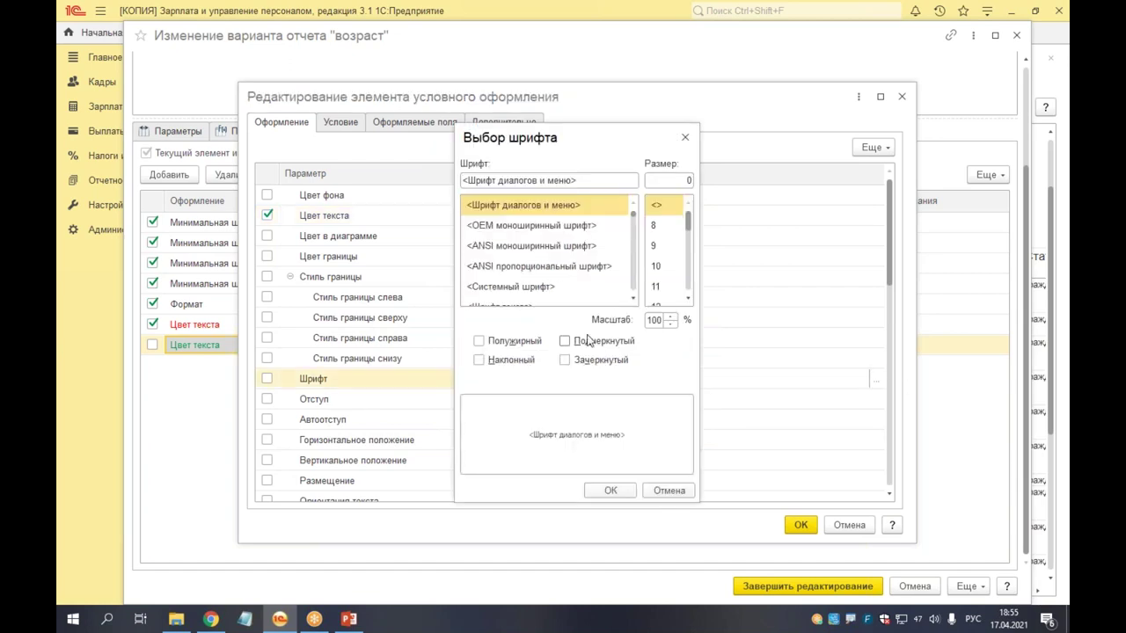
left_click(656, 266)
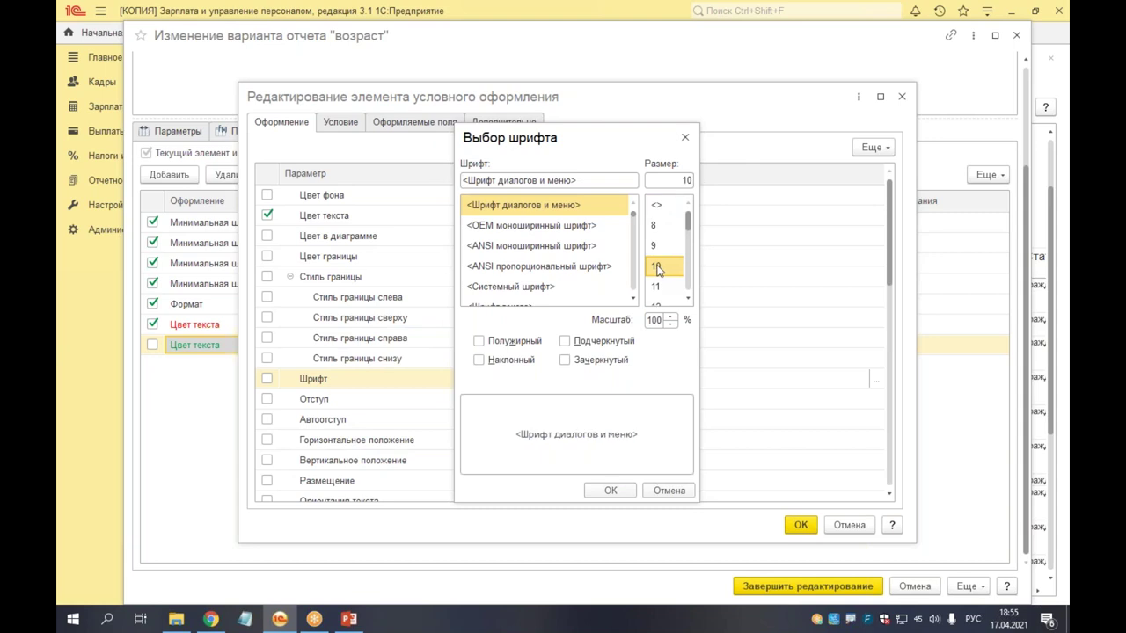
scroll(651, 267, "down", 2)
left_click(658, 268)
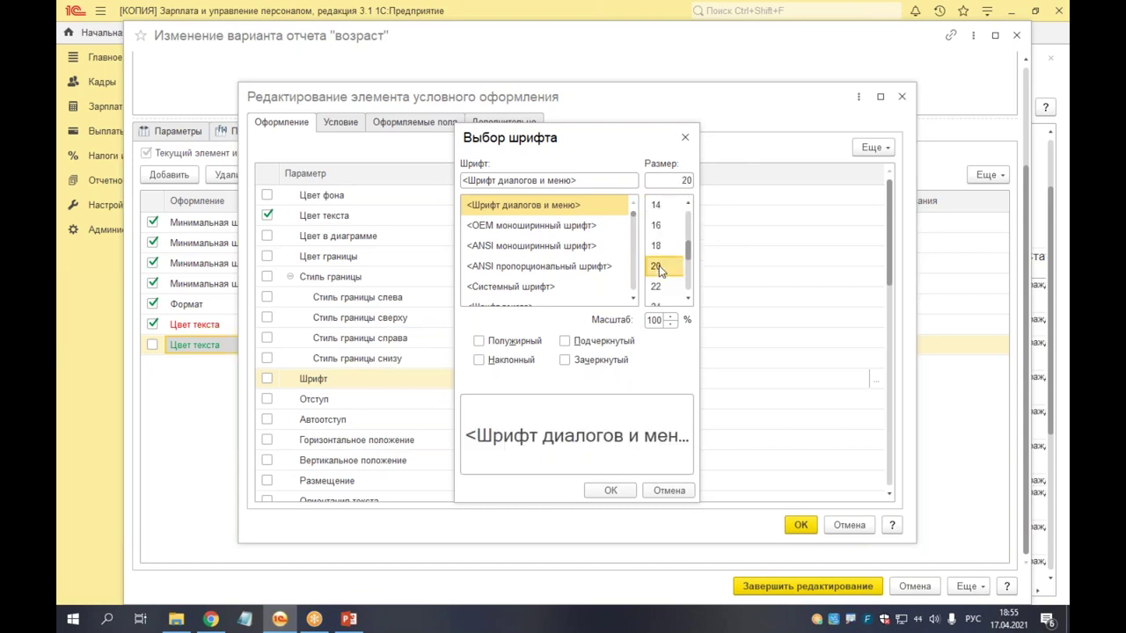
left_click(522, 343)
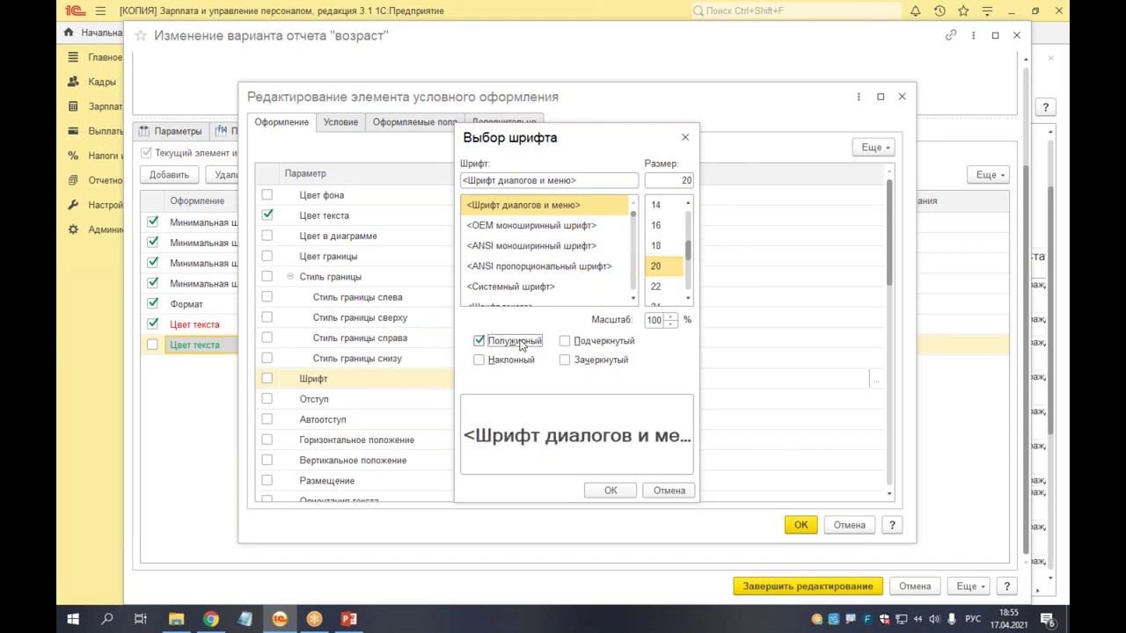
left_click(508, 361)
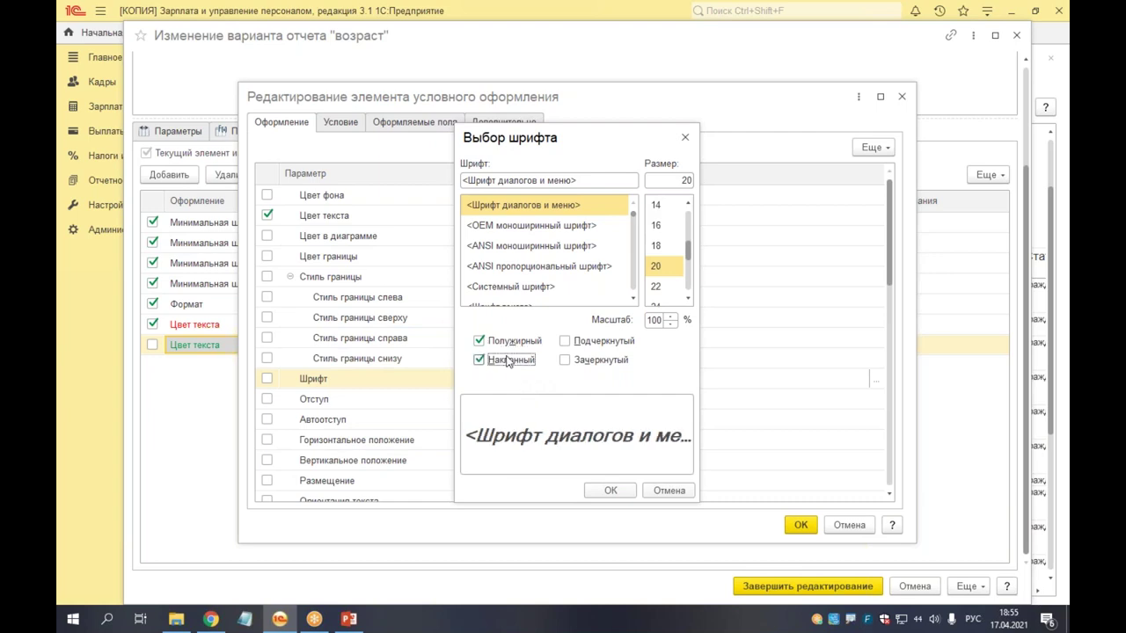
left_click(616, 490)
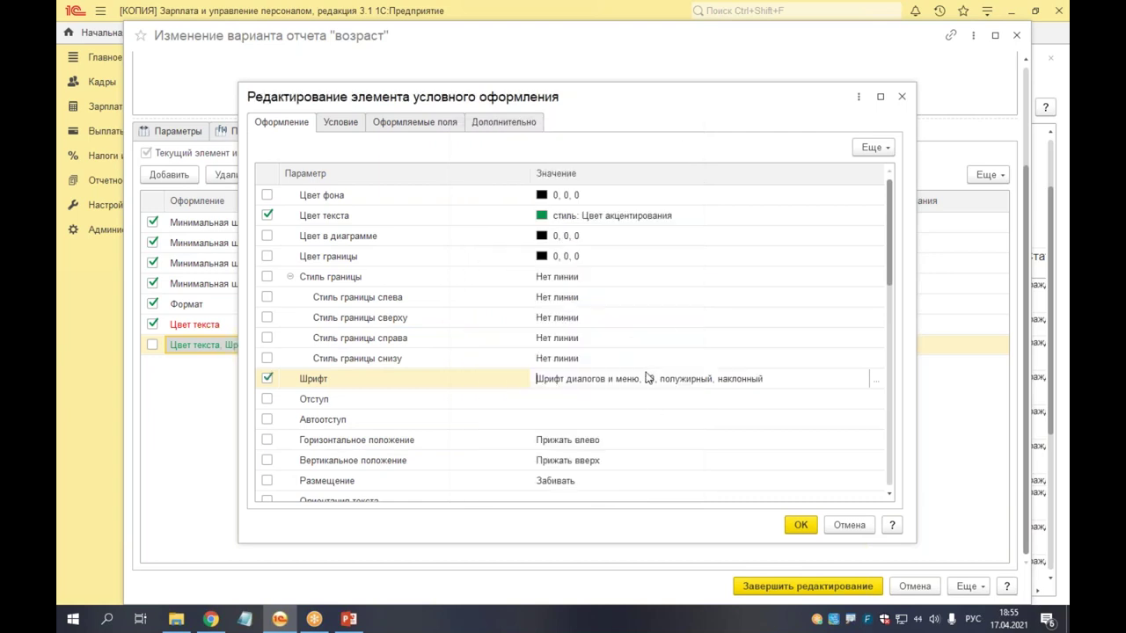
Step: Set the formatting element's «Текст» parameter to «Срочно ввести!!!»
scroll(699, 368, "down", 3)
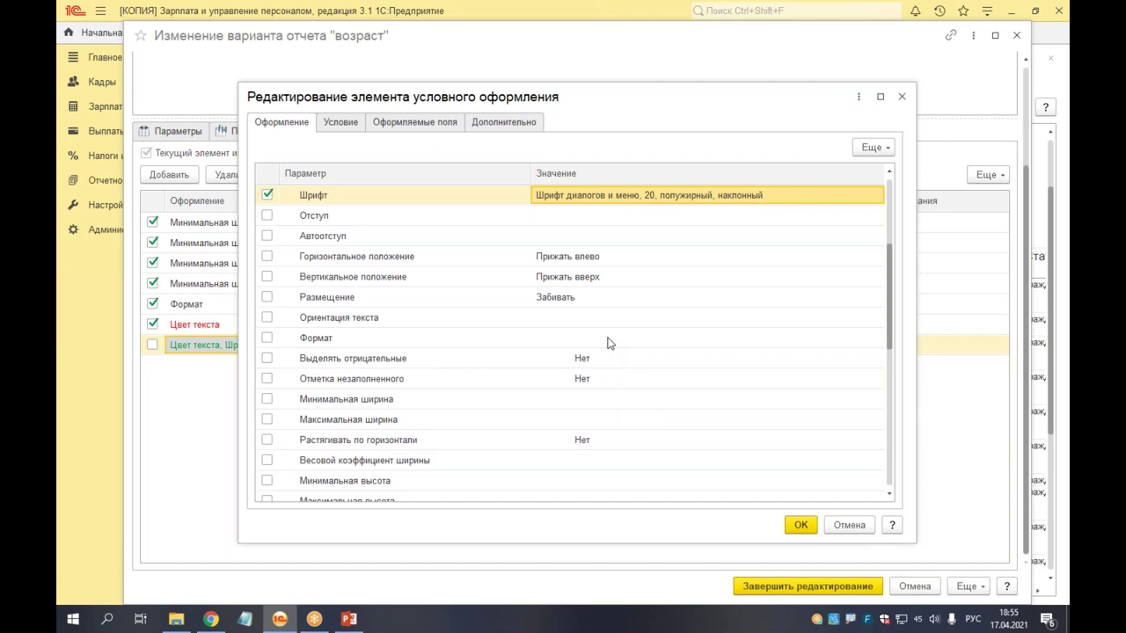
scroll(611, 343, "down", 2)
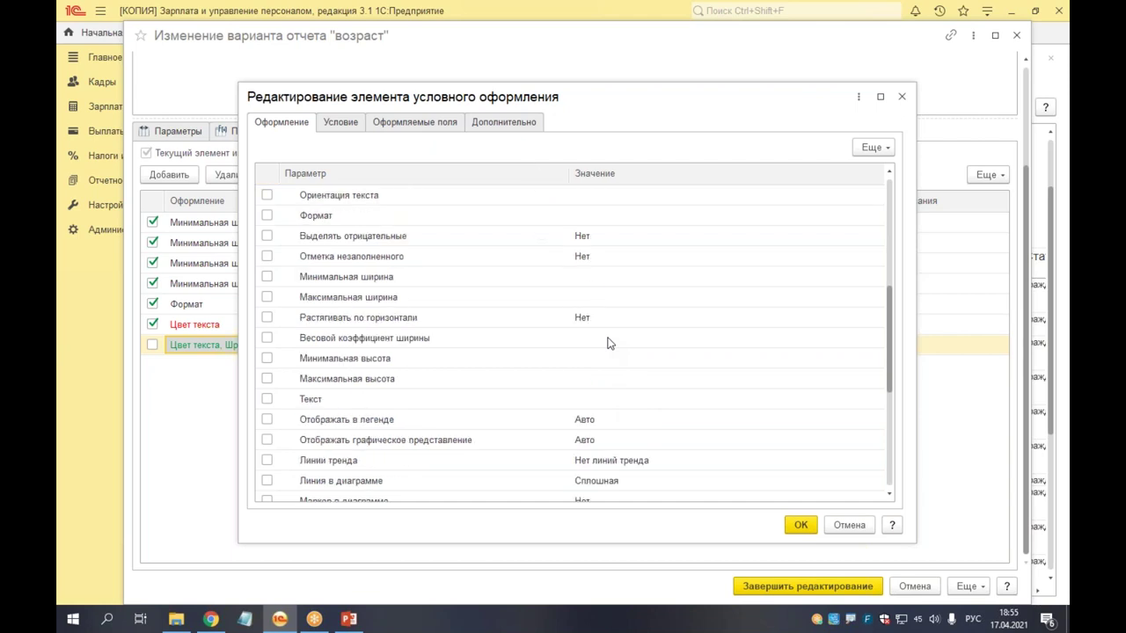
left_click(596, 408)
left_click(597, 406)
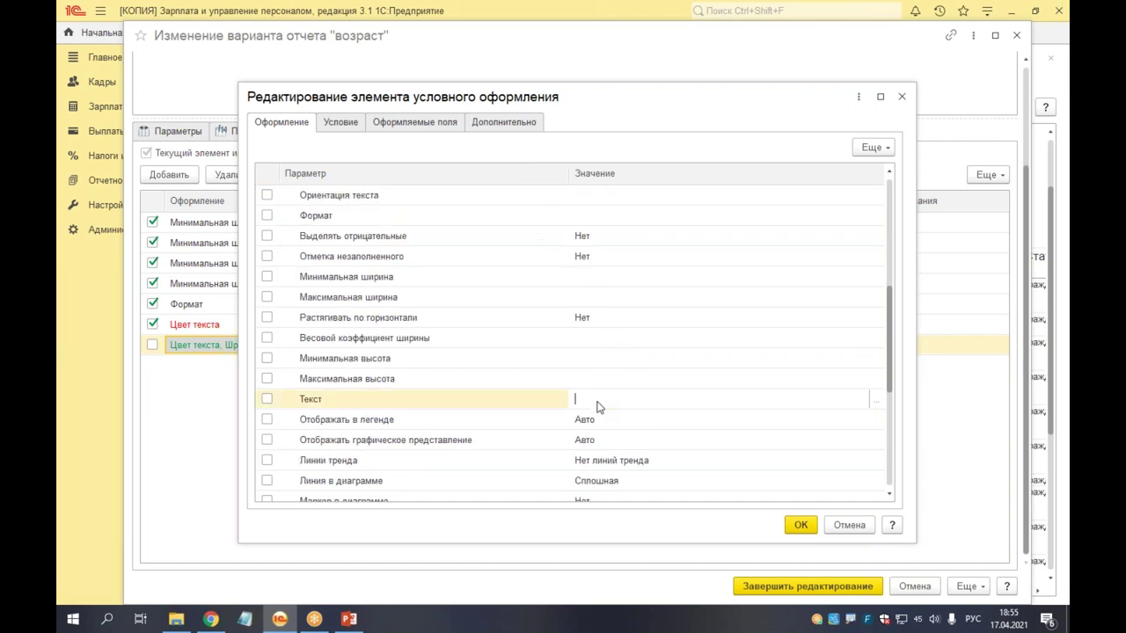
type("Срочно ввеч")
key("BackSpace")
type("сти!!!")
key("Return")
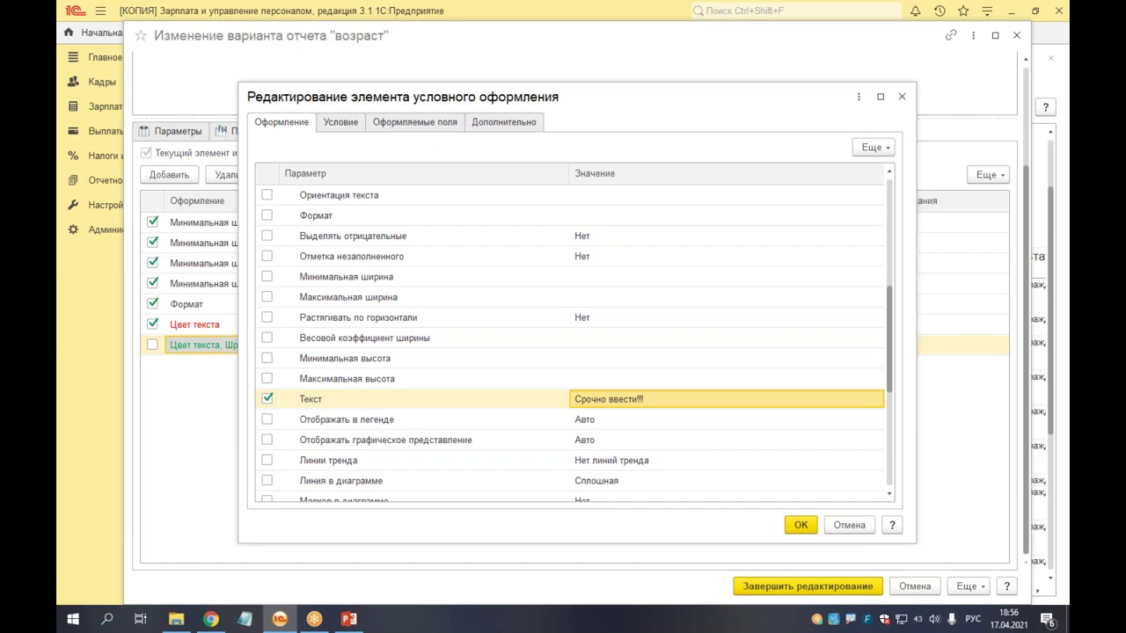
Step: Add the condition that «Возраст» from «Личные данные» is «Не заполнено» to the formatting element
scroll(791, 238, "up", 5)
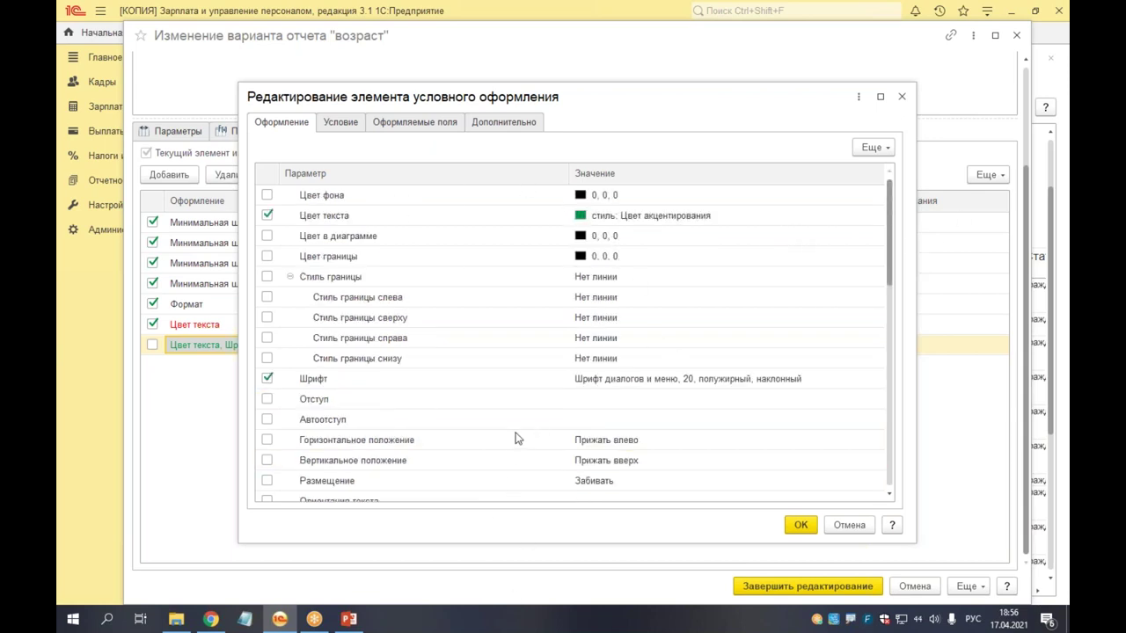
scroll(519, 441, "down", 3)
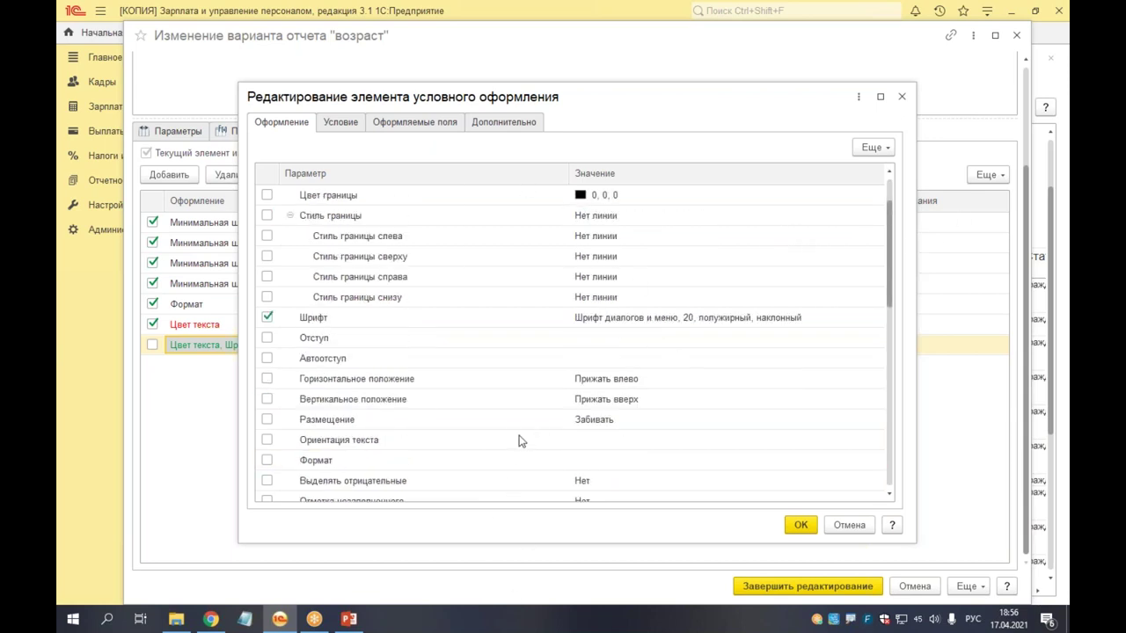
left_click(339, 125)
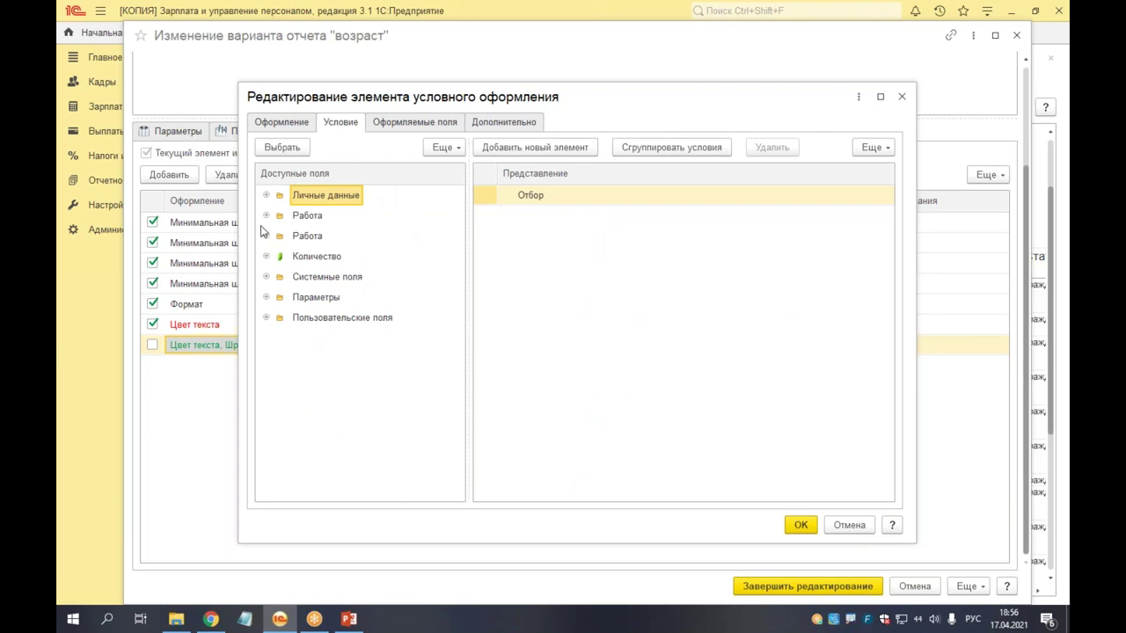
left_click(265, 195)
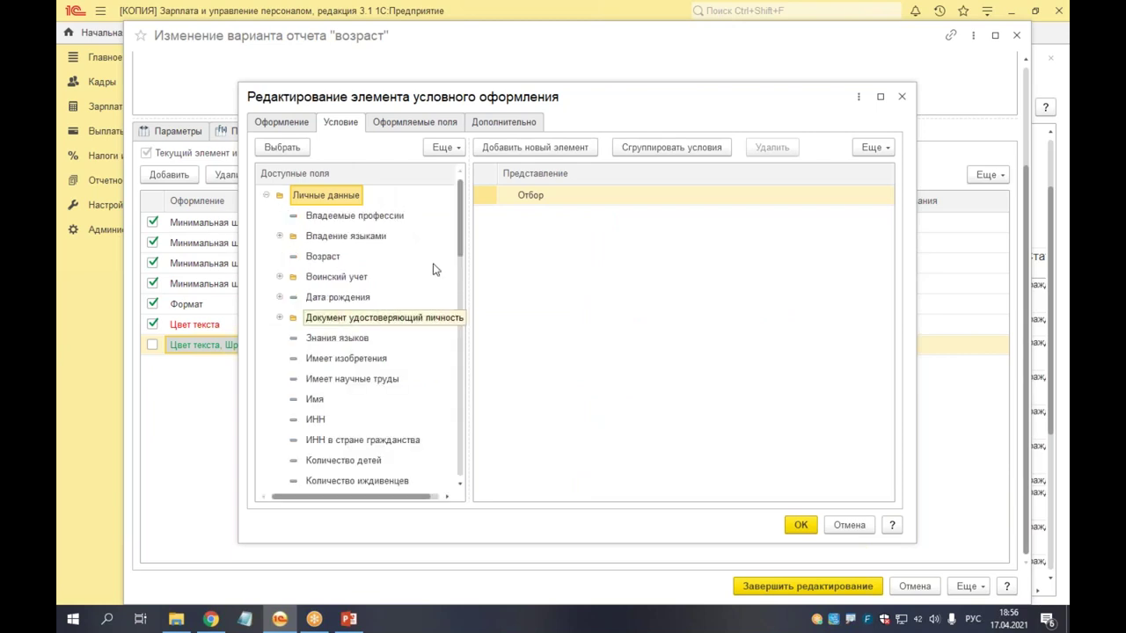
double_click(328, 257)
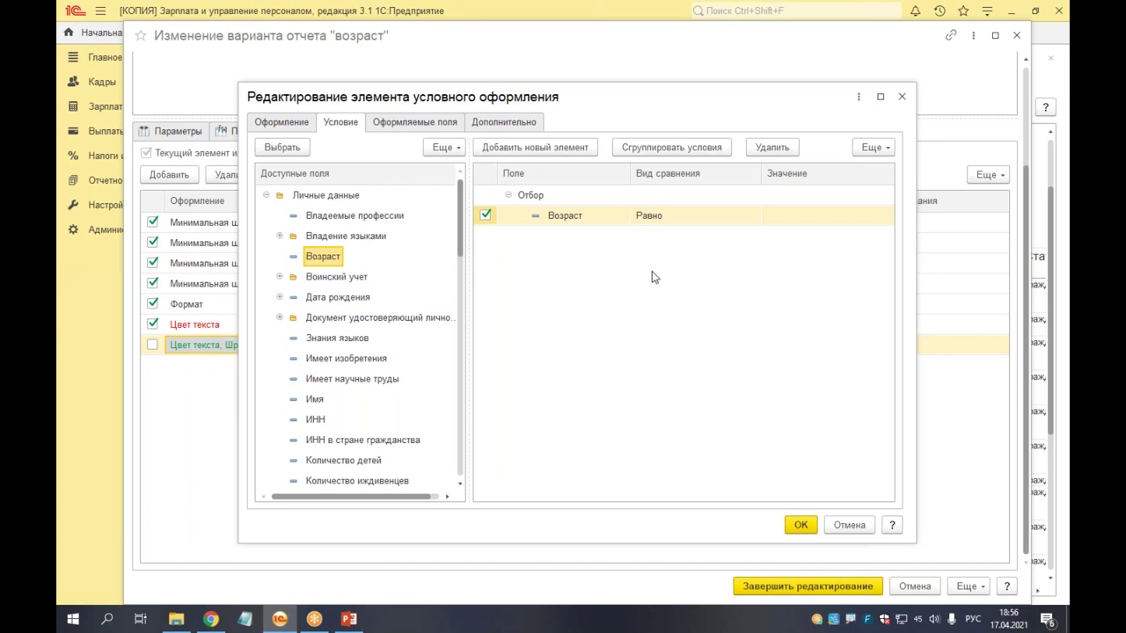
left_click(716, 219)
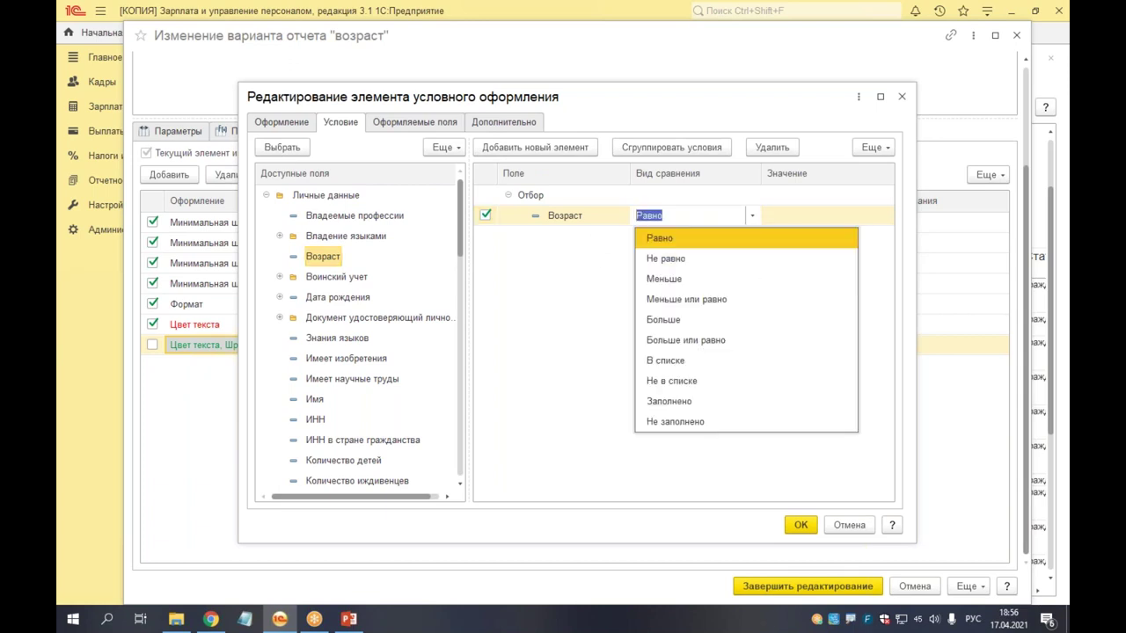
left_click(708, 423)
left_click(818, 222)
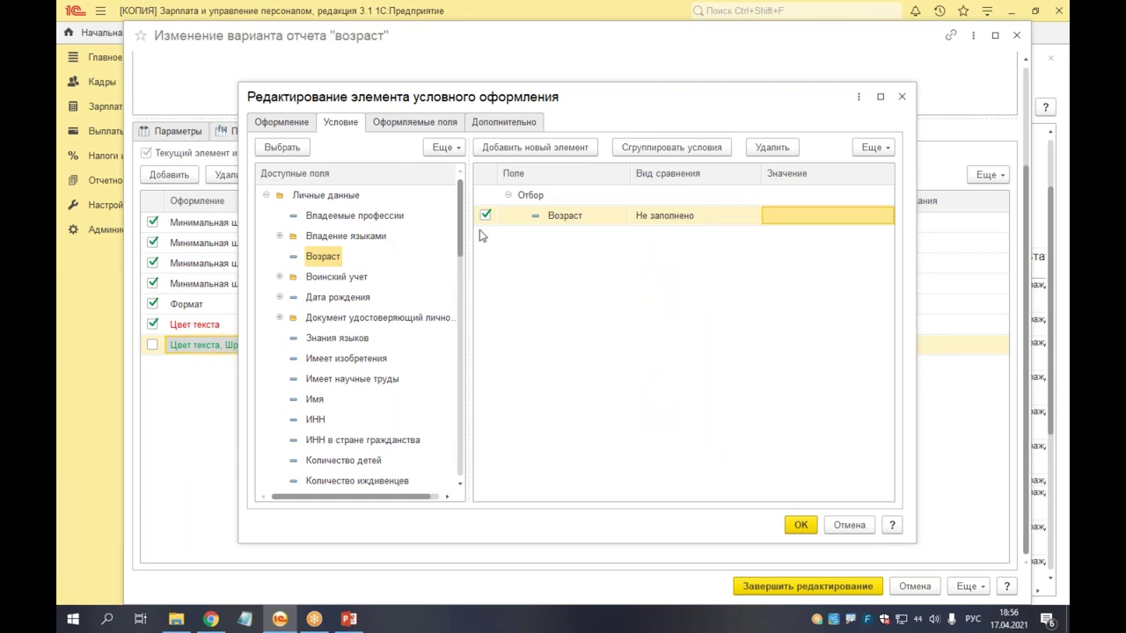
Step: Apply the formatting to the «Возраст» field from «Личные данные» and confirm the formatting element
left_click(415, 125)
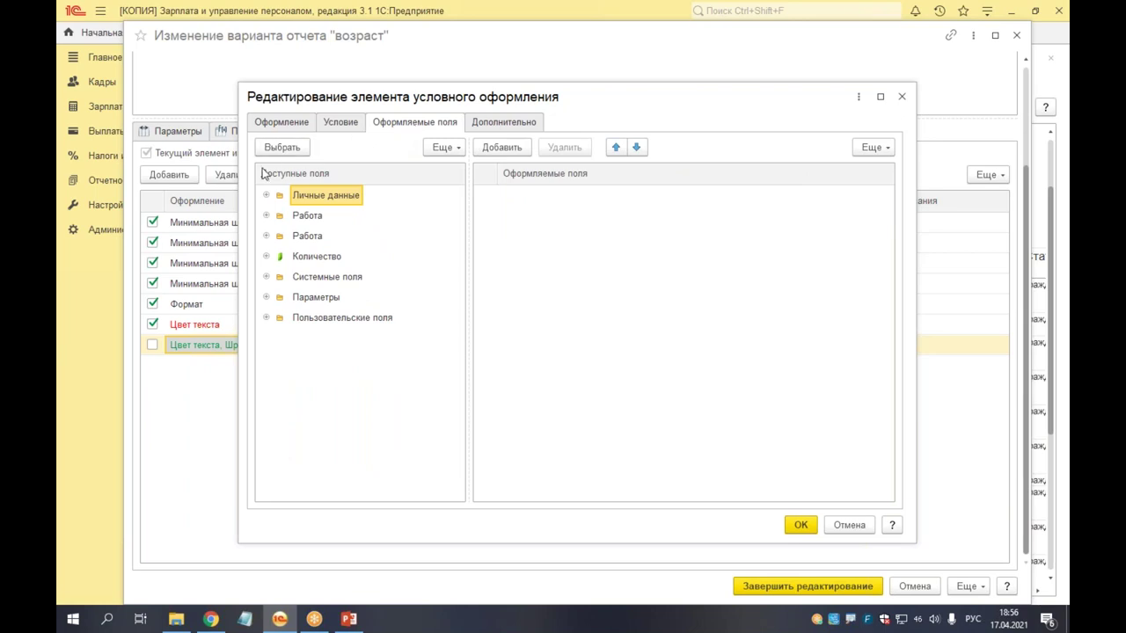
left_click(266, 195)
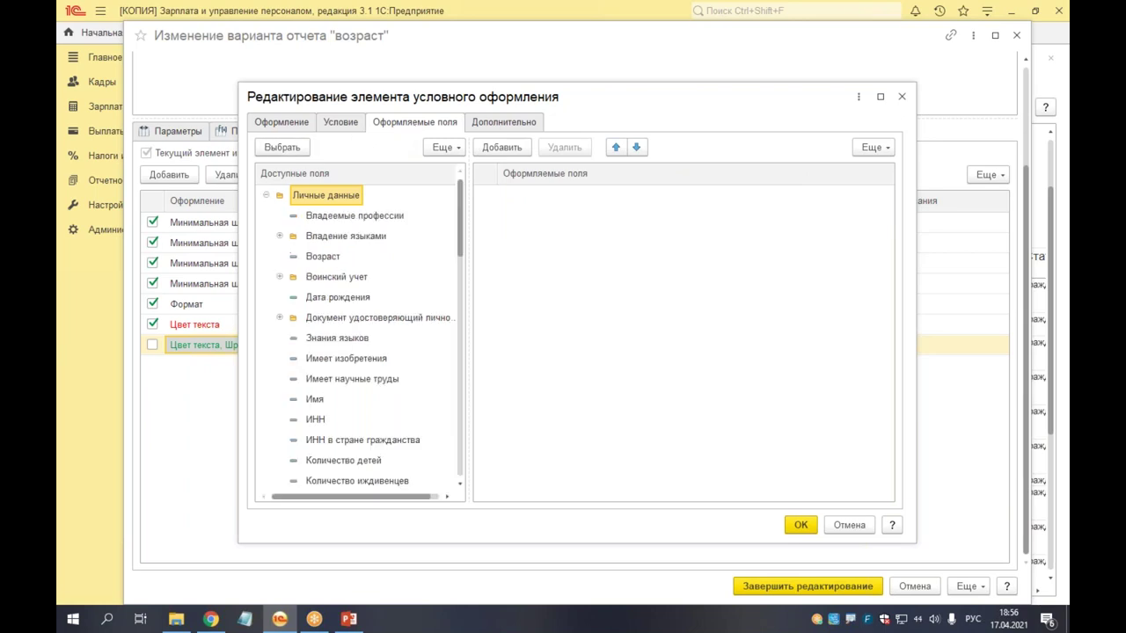
double_click(322, 262)
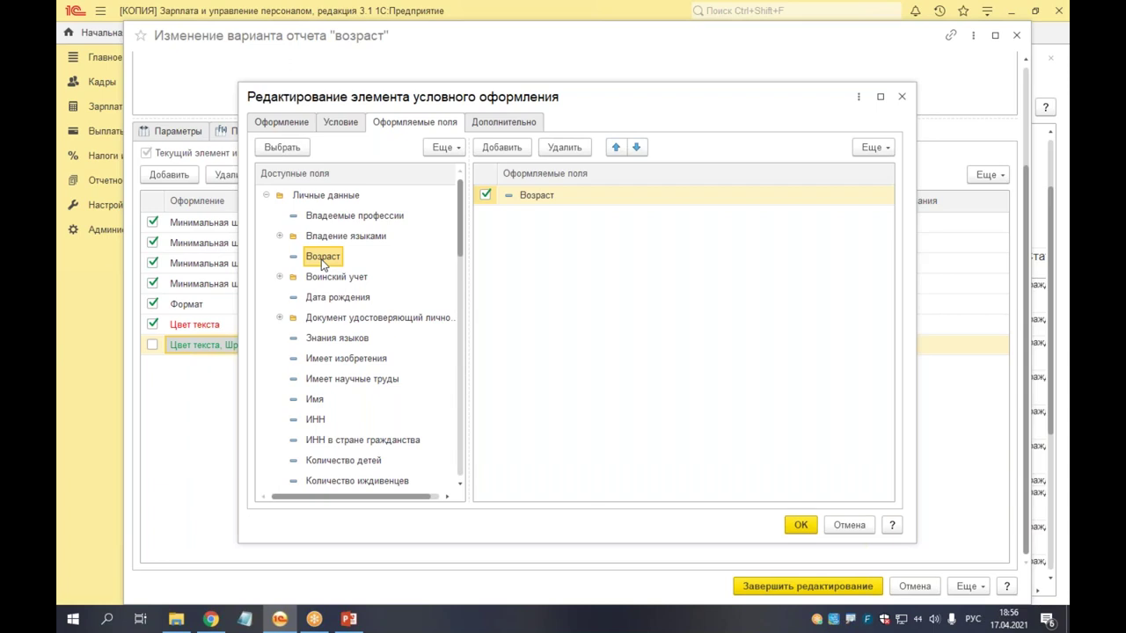
left_click(802, 525)
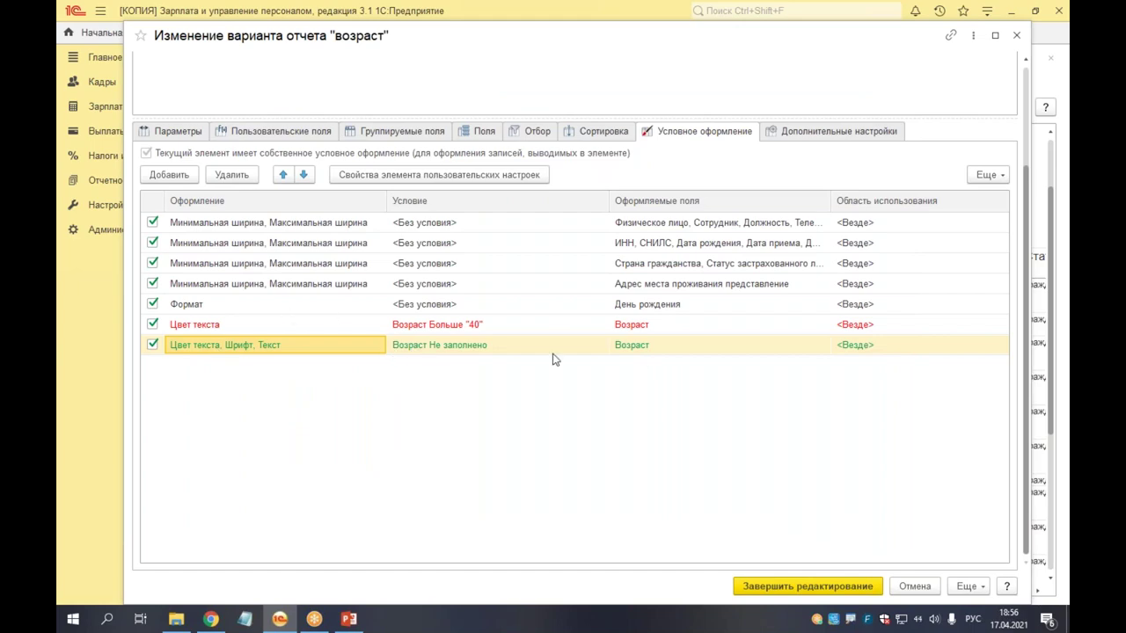
Step: Finish editing the report variant, regenerate the report and check the rows with missing ages
left_click(804, 587)
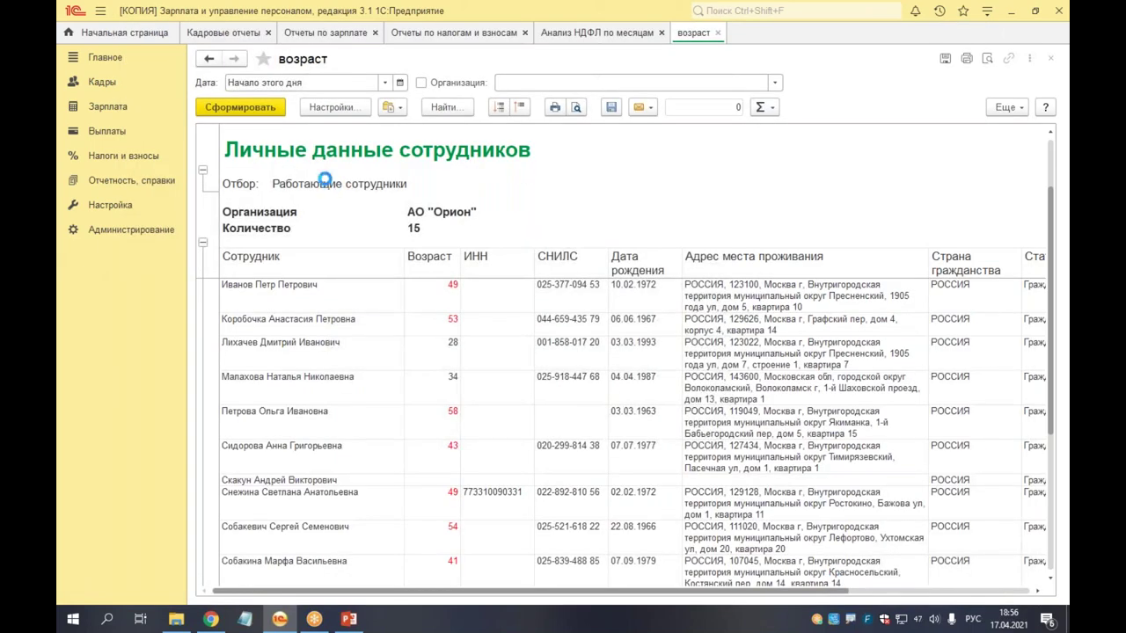
left_click(240, 107)
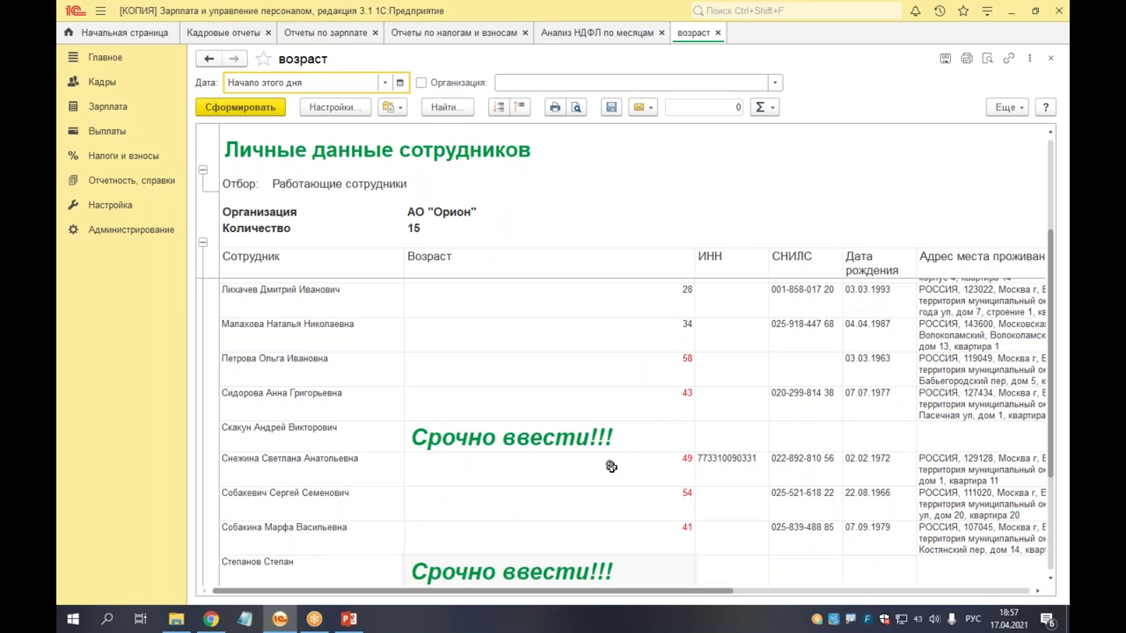
scroll(611, 472, "down", 3)
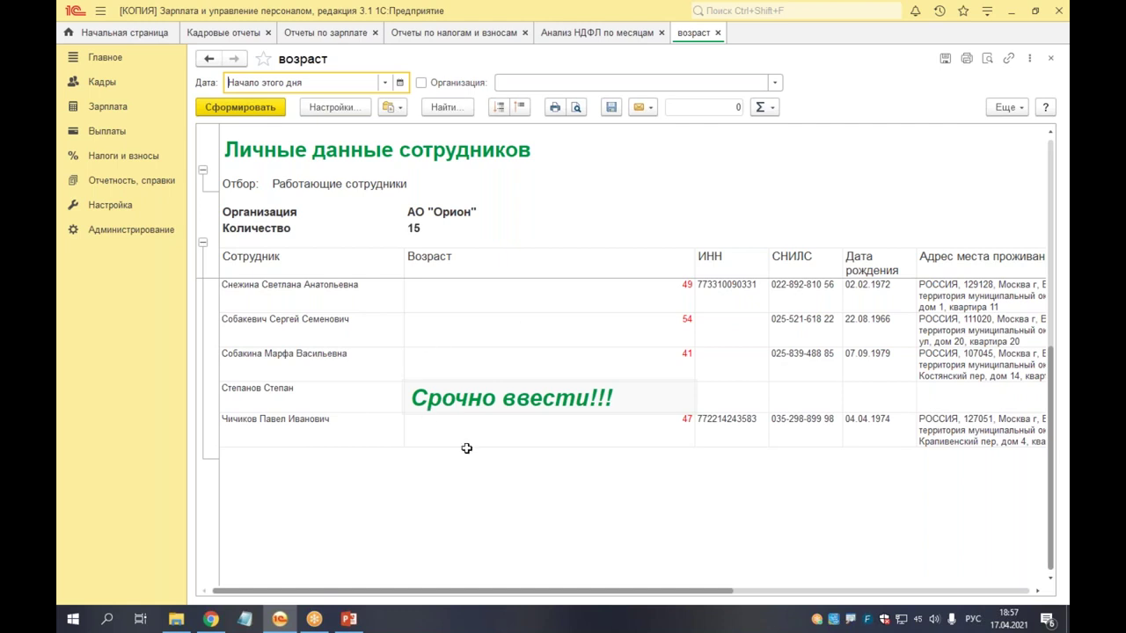
Step: Open the card of the last listed employee with a missing age, enter the date of birth and save the card
left_click(349, 398)
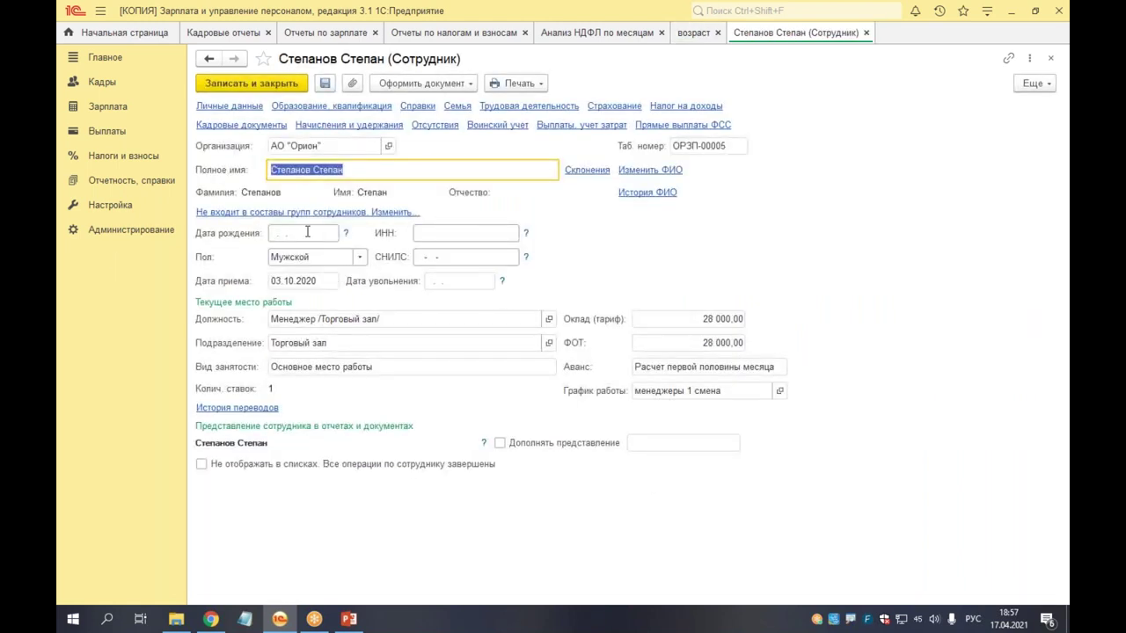
left_click(307, 232)
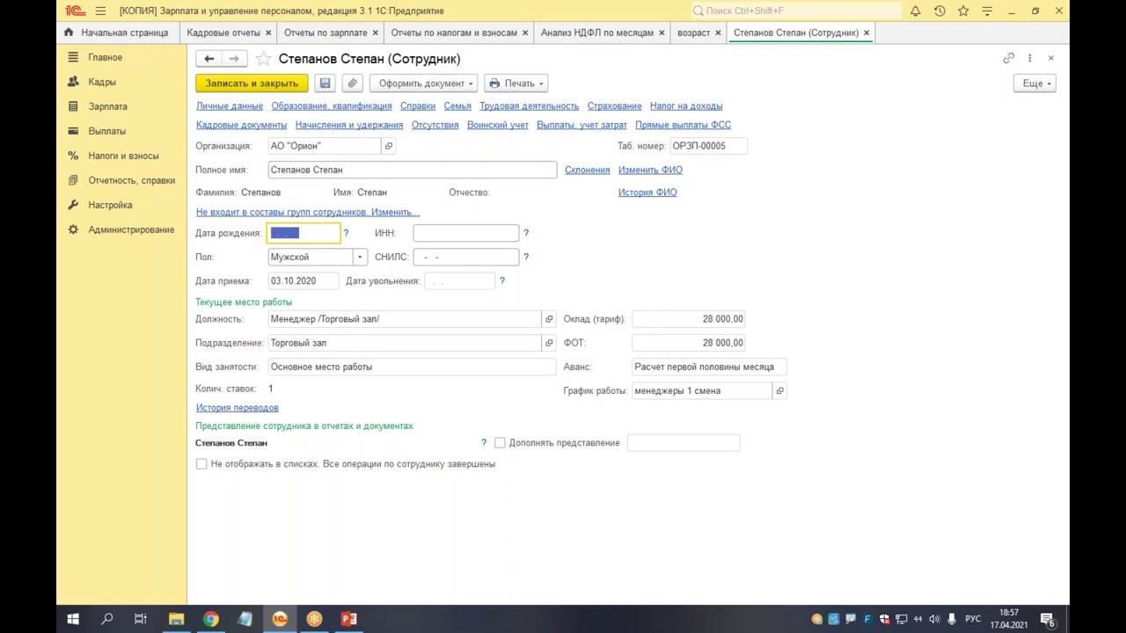
type("10.10.10")
key("Tab")
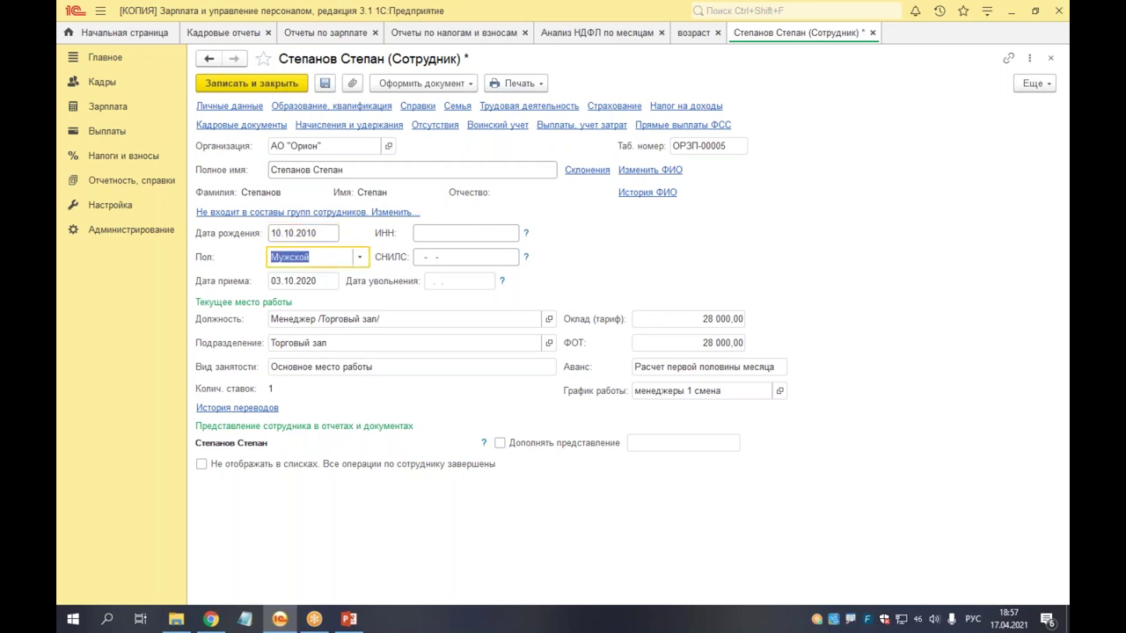
left_click(242, 83)
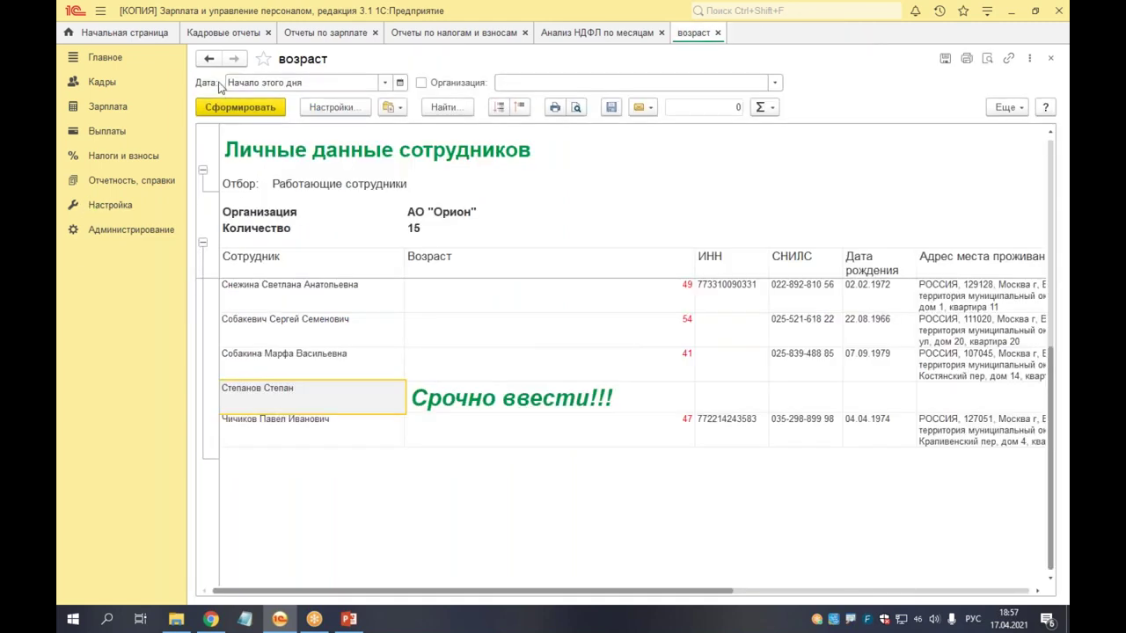
Step: Regenerate the «возраст» report and check the «Возраст» cells of the updated employee and of the remaining employee without a birth date
left_click(230, 107)
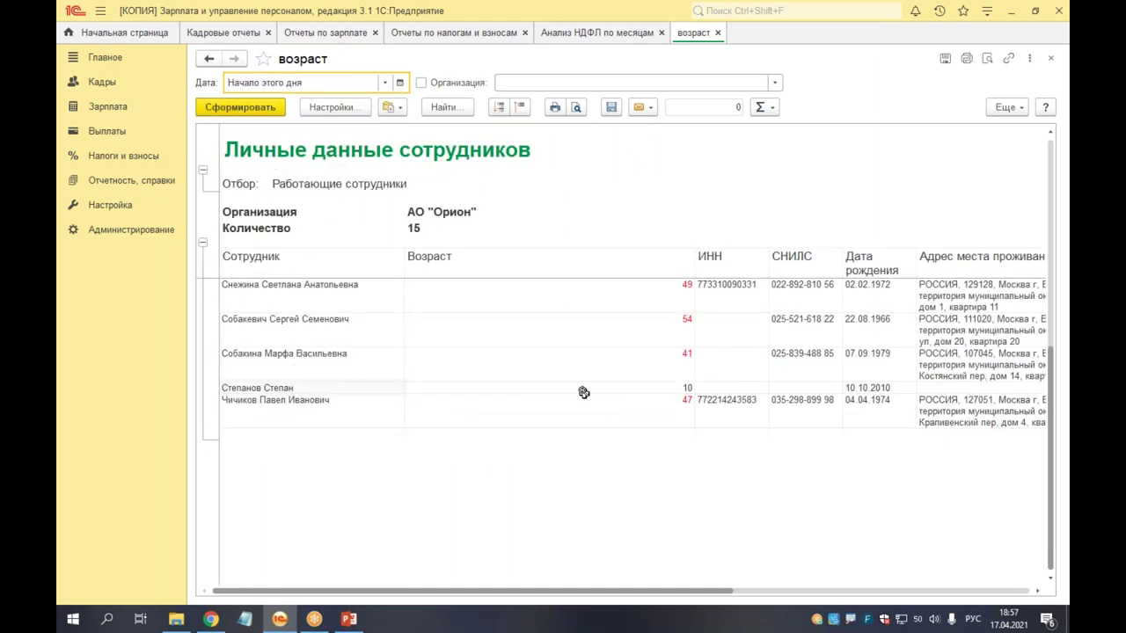
left_click(635, 455)
left_click(640, 390)
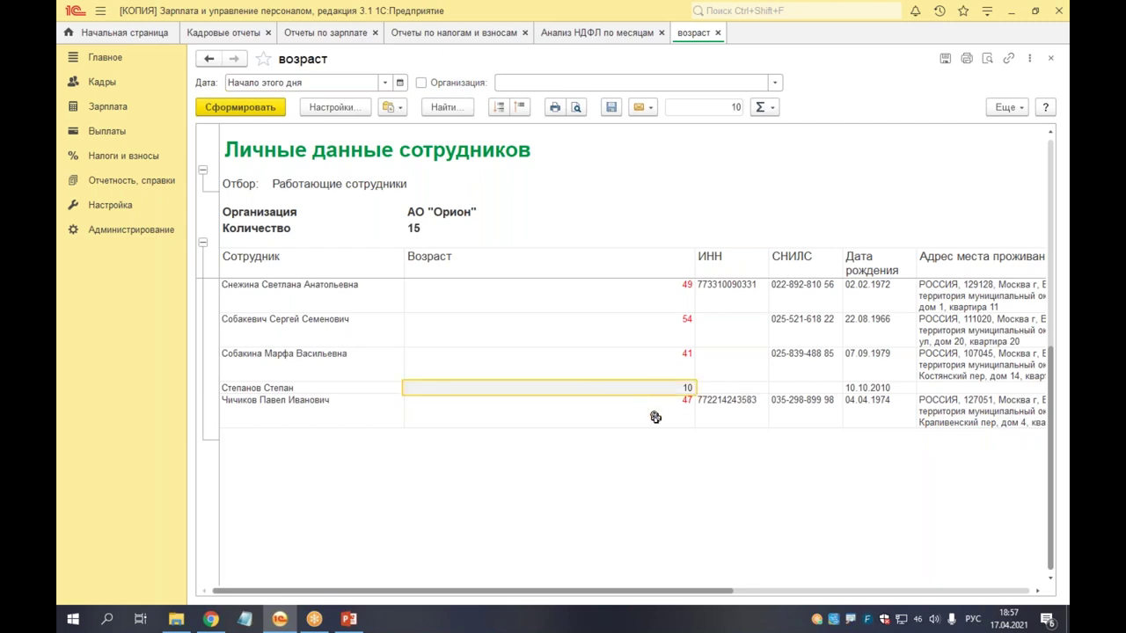
left_click(310, 384)
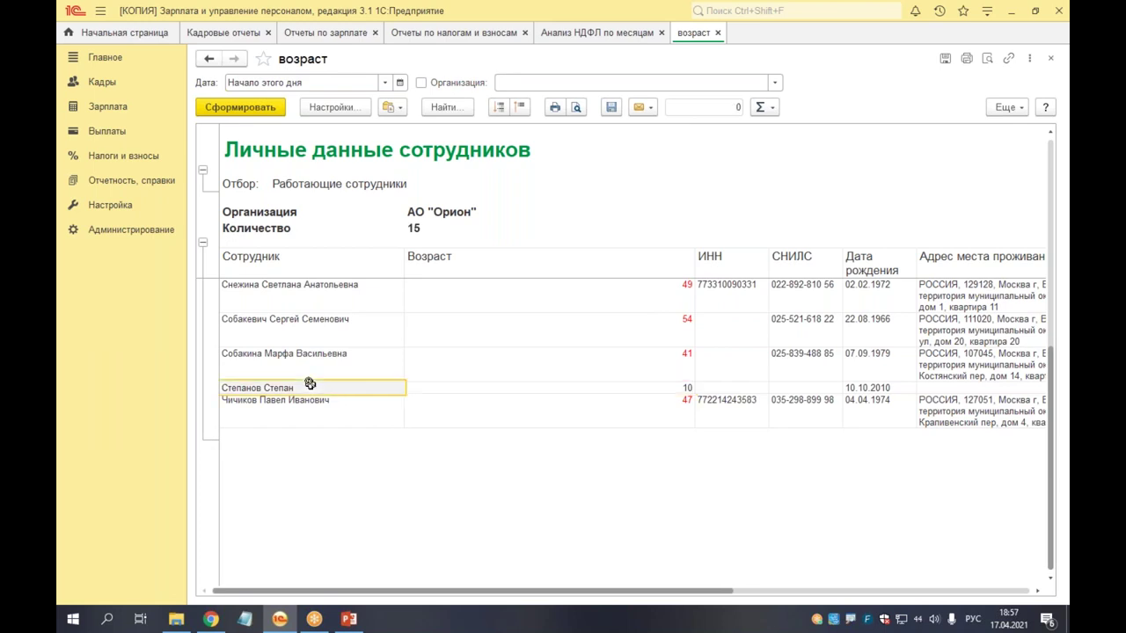
left_click(667, 390)
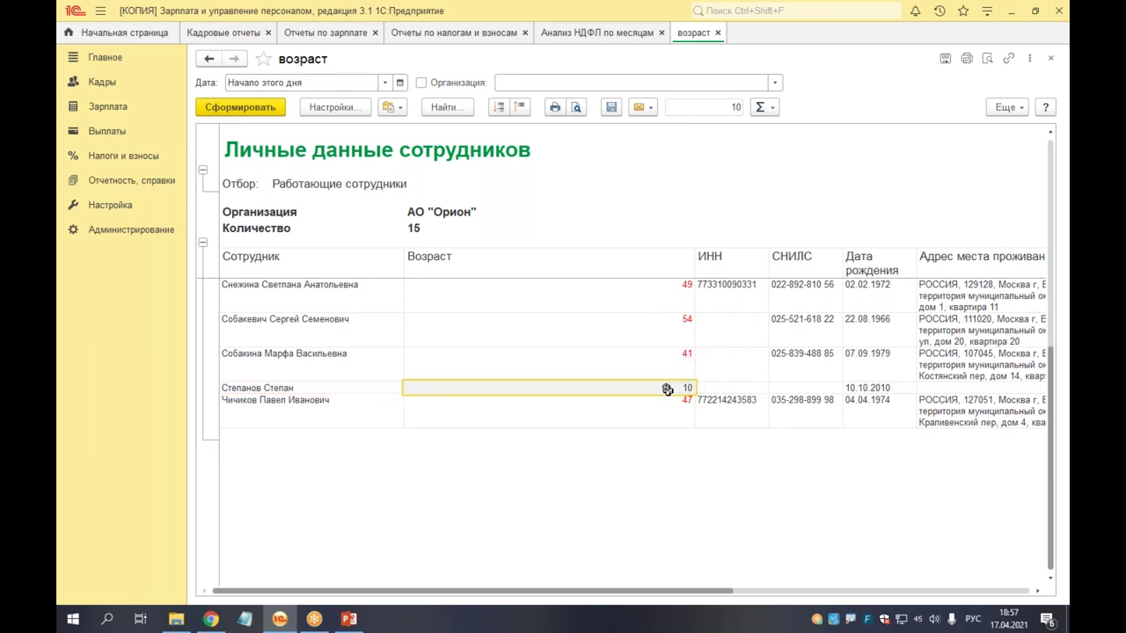
scroll(667, 389, "up", 5)
scroll(668, 390, "down", 7)
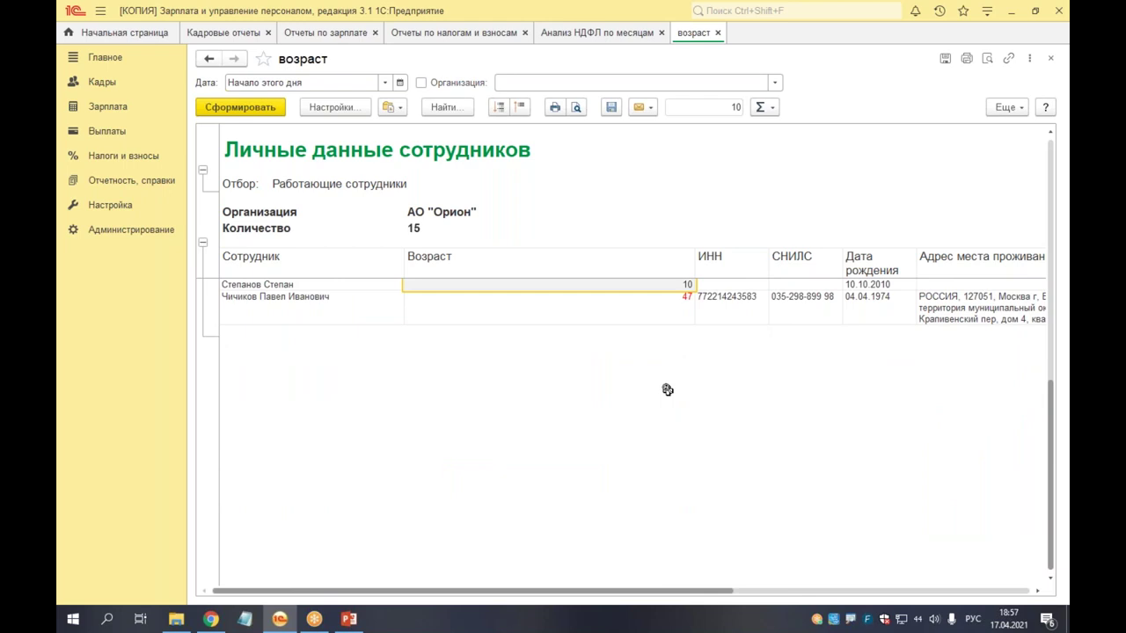
scroll(668, 389, "up", 4)
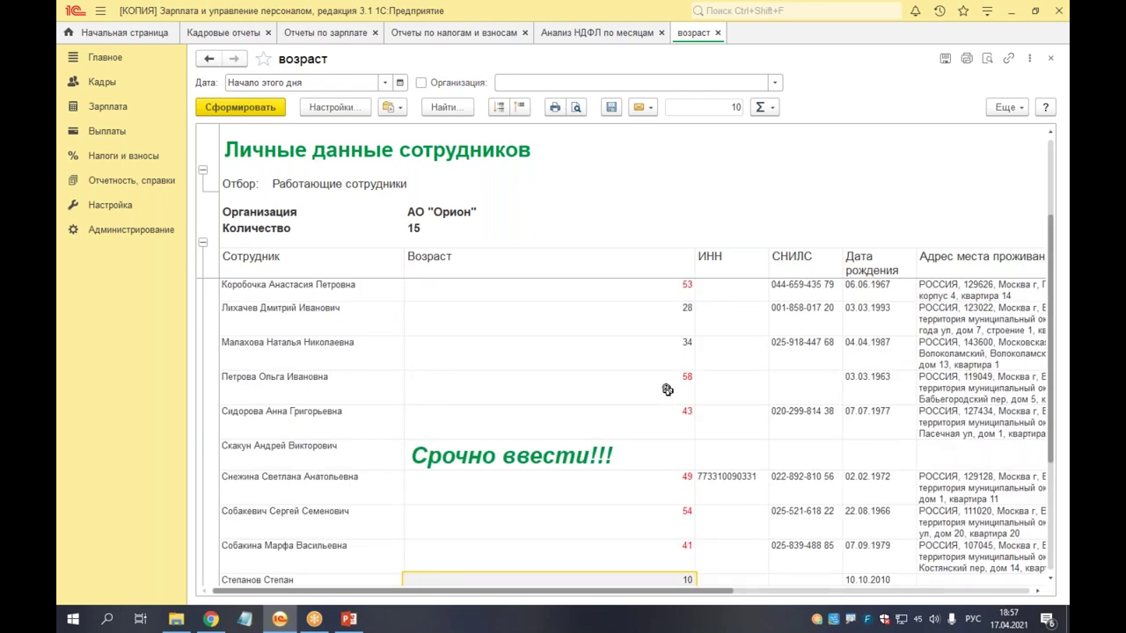
left_click(325, 454)
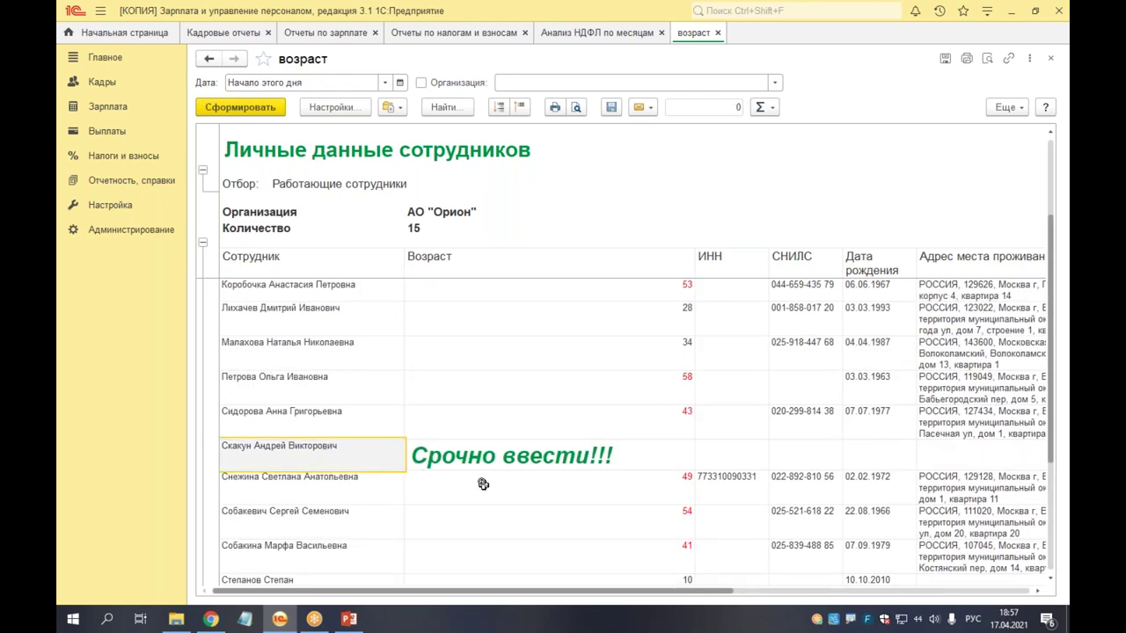
left_click(465, 451)
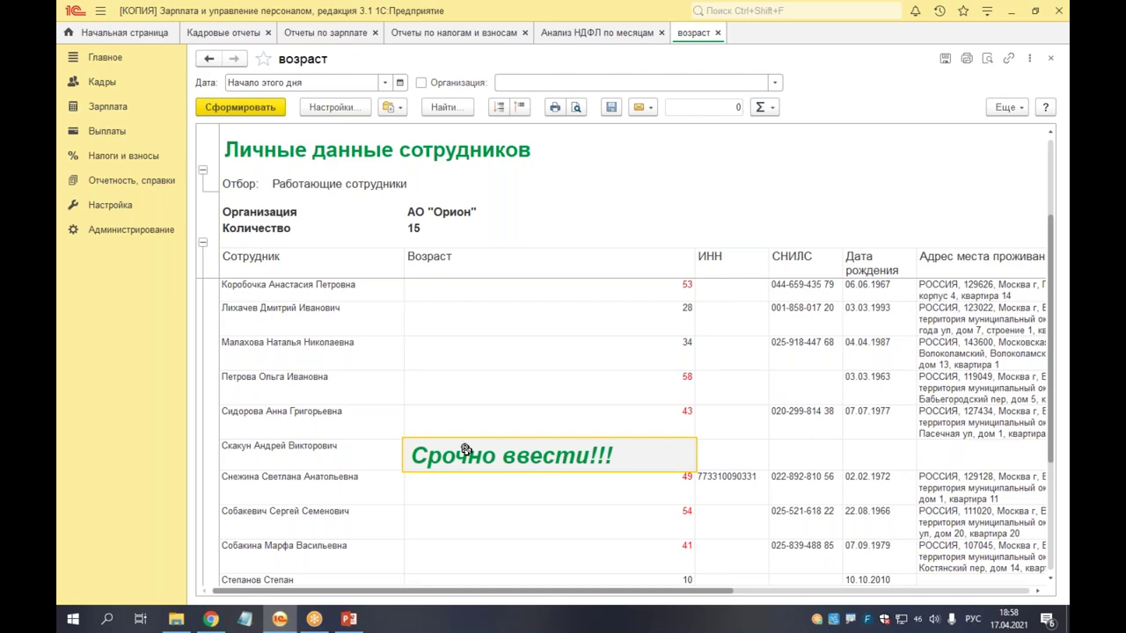
Step: Switch to the «Анализ НДФЛ по месяцам» report and compare calculated, withheld and transferred tax in the employee rows and the January 2020 total
left_click(580, 33)
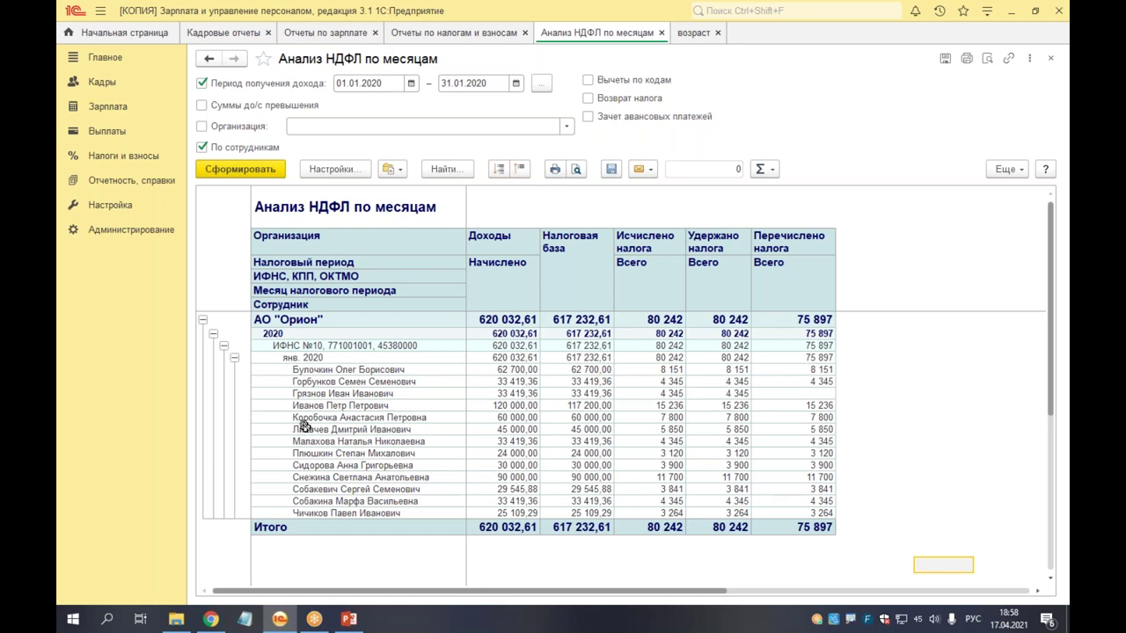
left_click(402, 388)
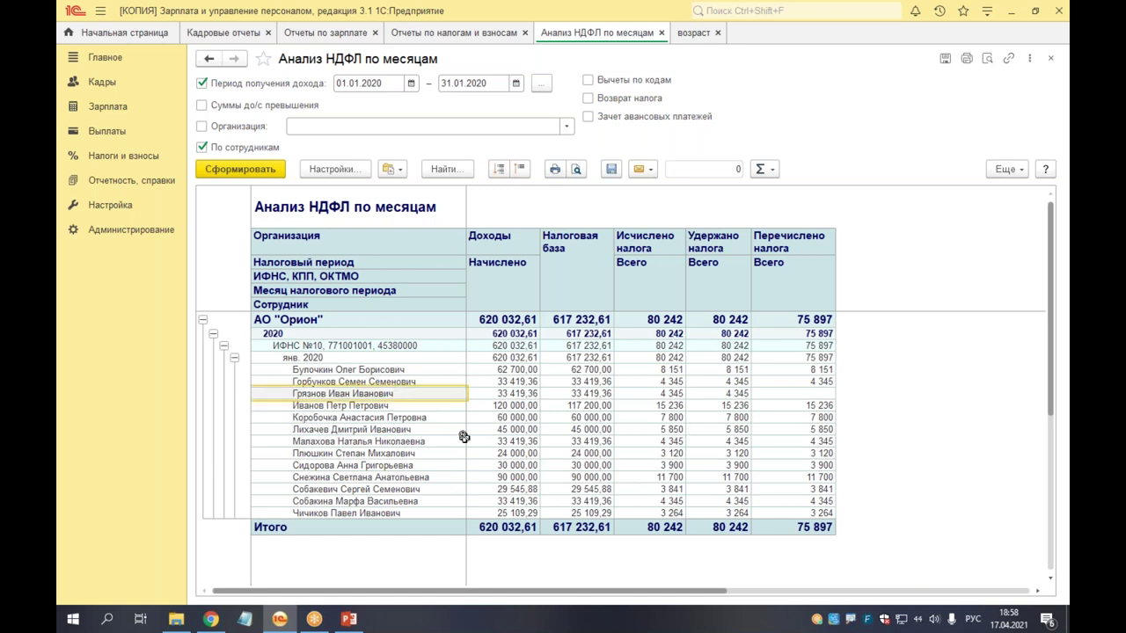
left_click(642, 393)
left_click(726, 395)
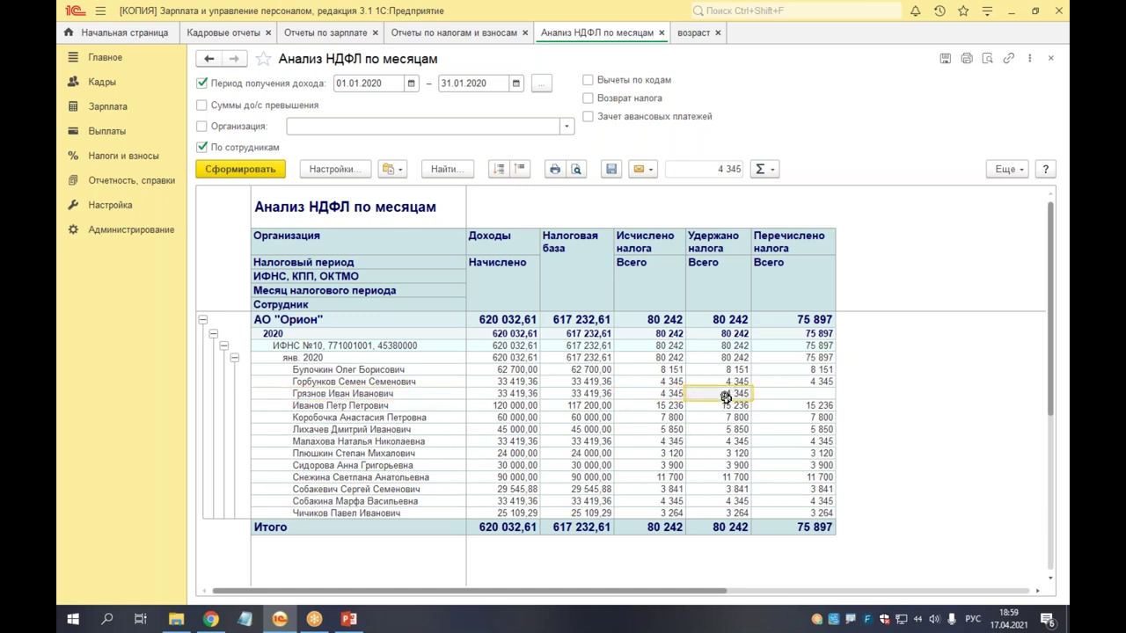
left_click_drag(726, 397, 657, 397)
left_click_drag(756, 390, 790, 391)
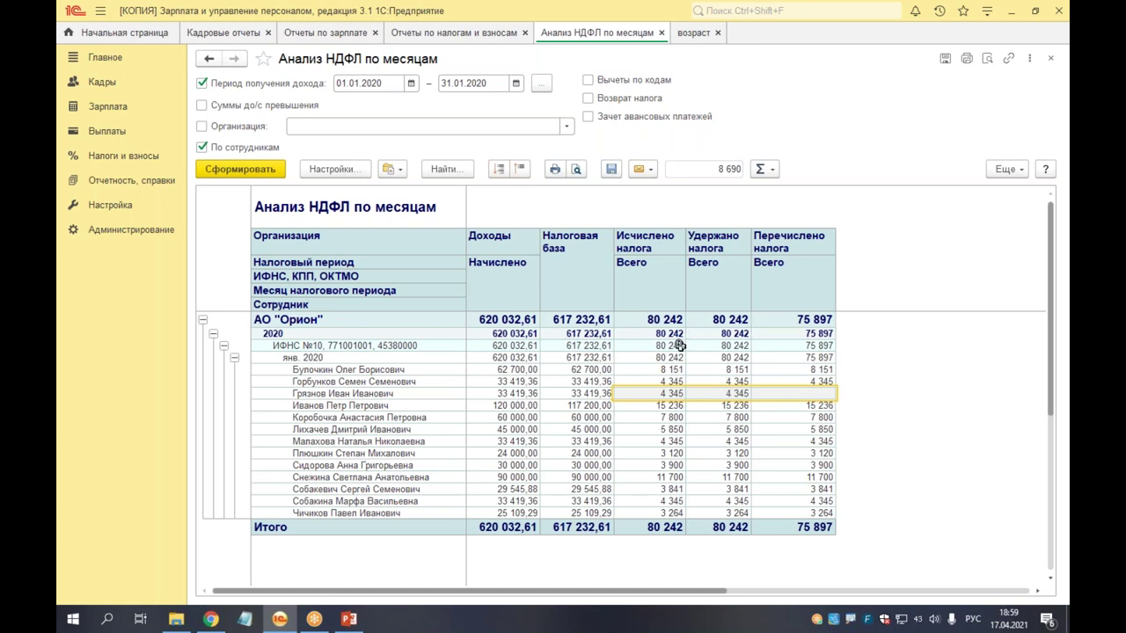
left_click_drag(653, 431, 726, 479)
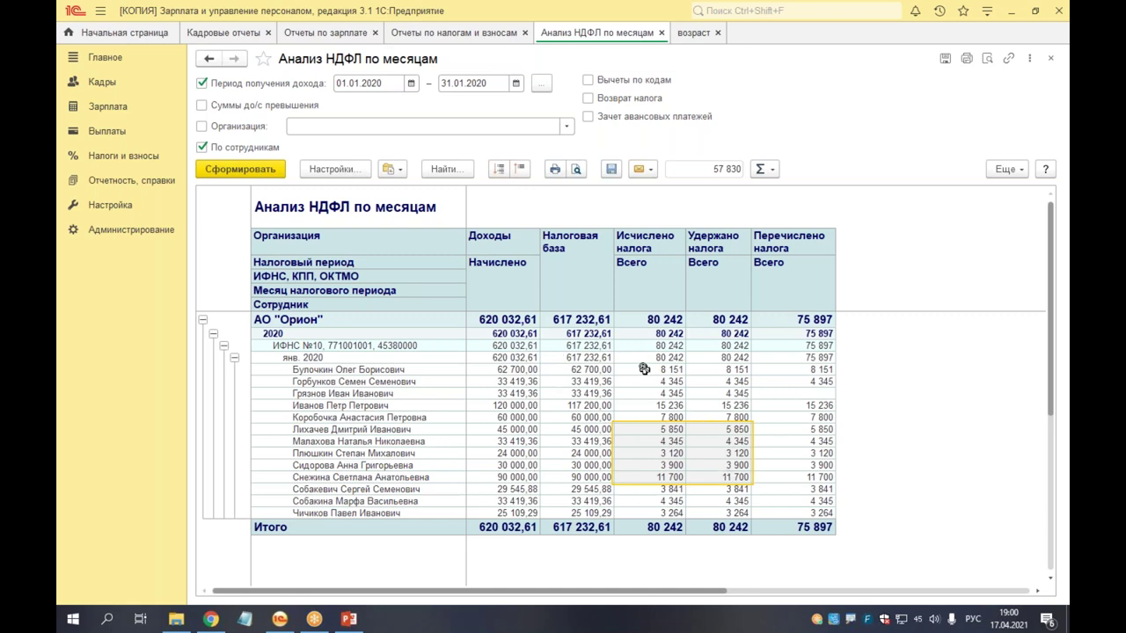
left_click_drag(644, 359, 833, 358)
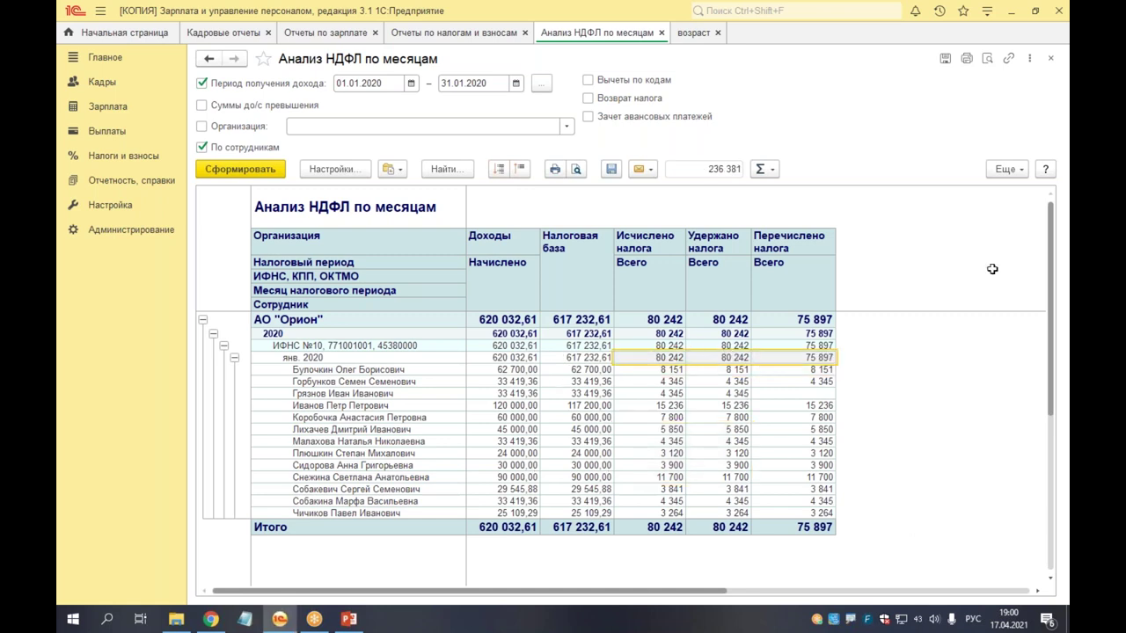
left_click_drag(632, 354, 778, 357)
left_click(781, 394)
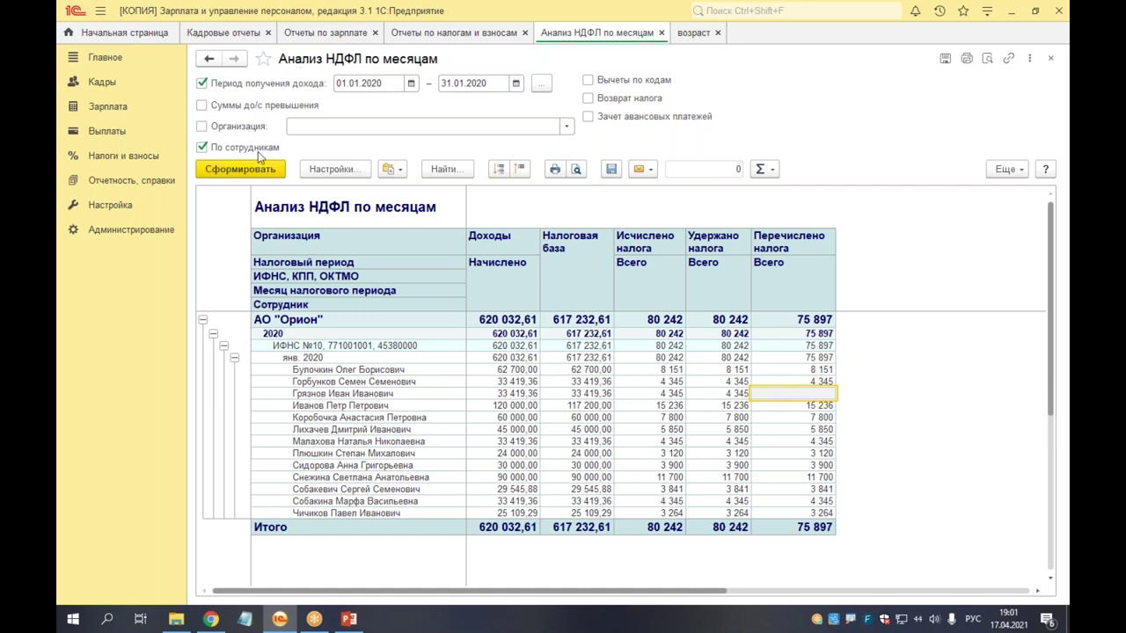
Step: Examine the conditional formatting elements in the extended settings of the «Анализ НДФЛ по месяцам» report and close the settings without changes
left_click(1025, 174)
mouse_move(958, 319)
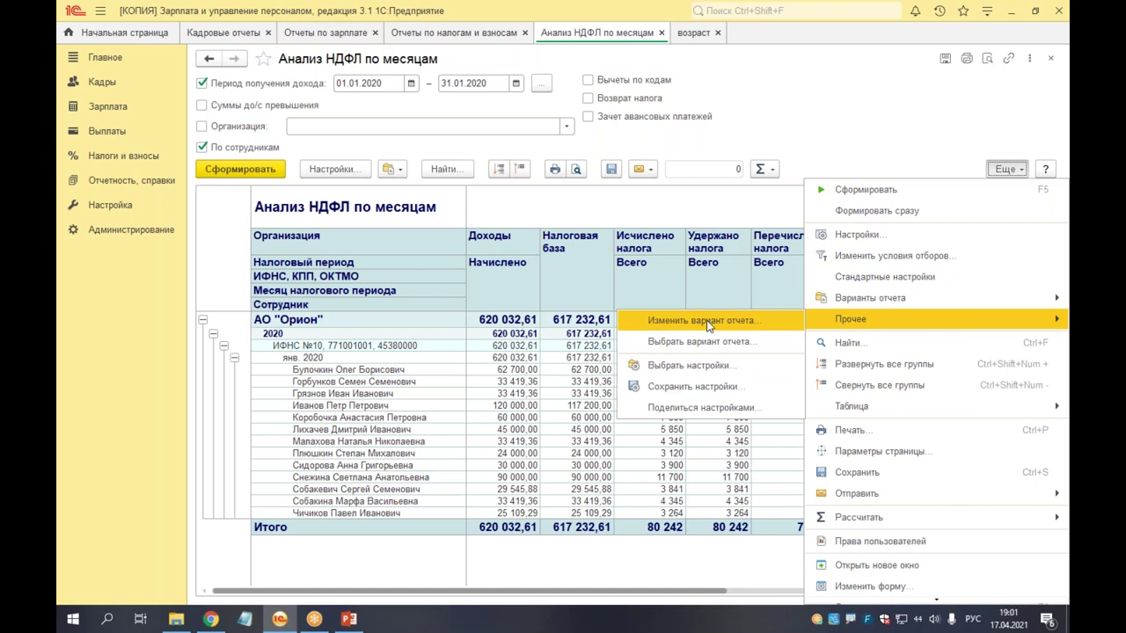
left_click(330, 175)
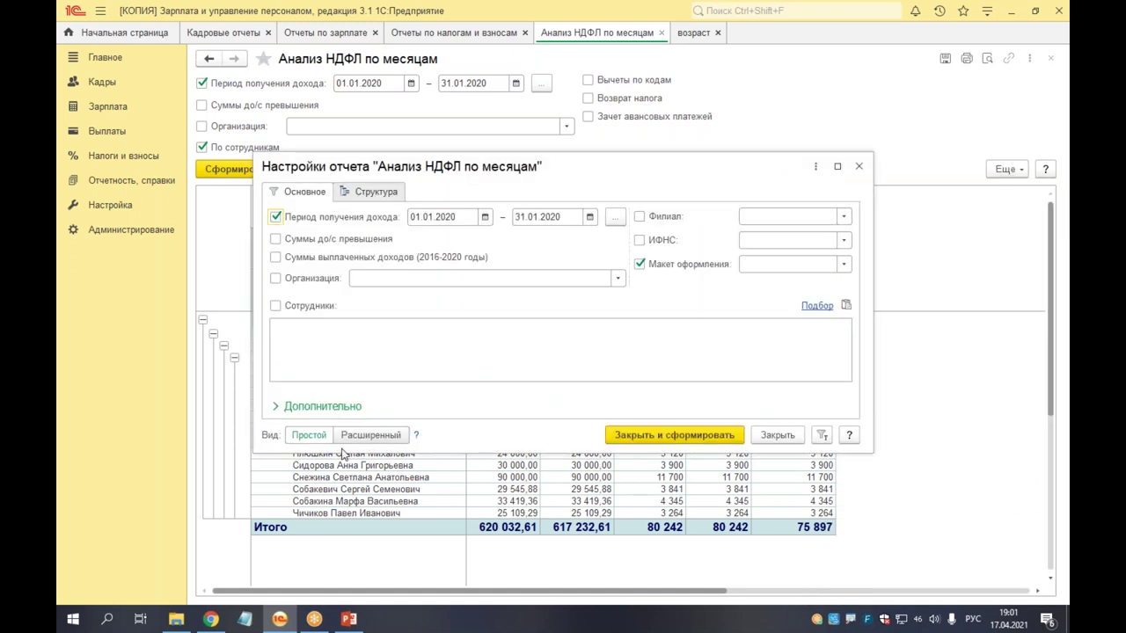
left_click(372, 435)
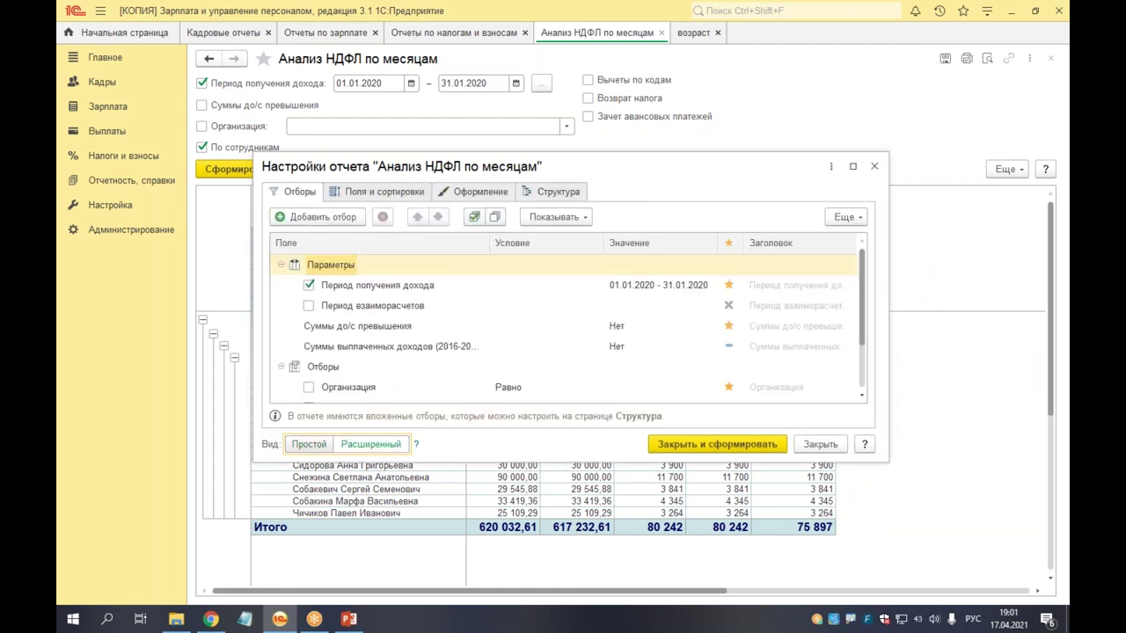
left_click(454, 199)
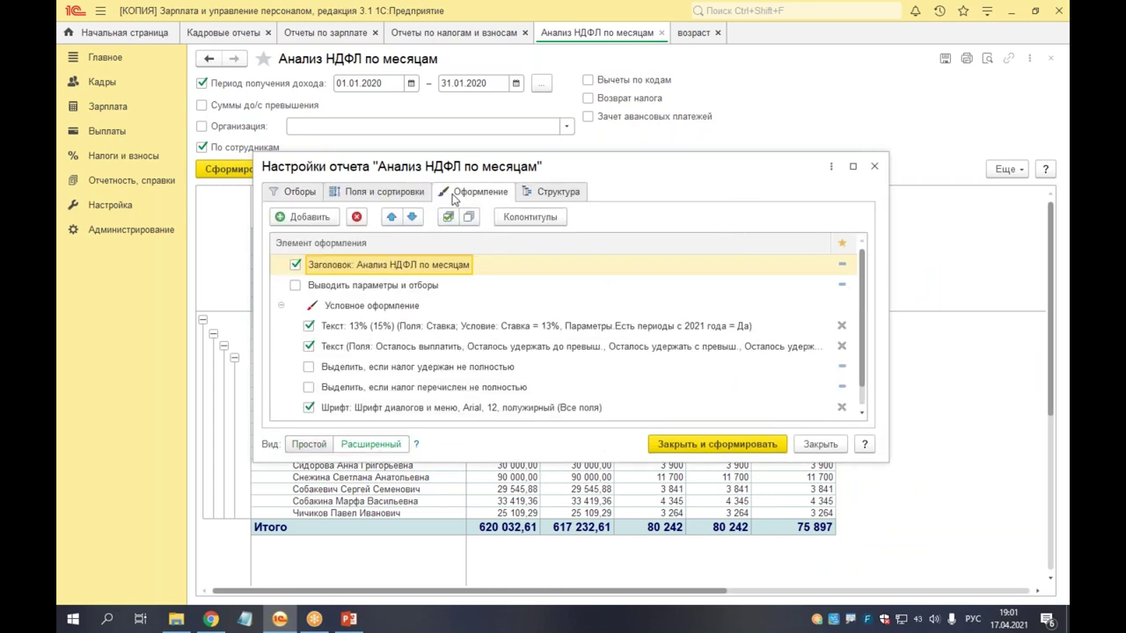
scroll(493, 275, "down", 1)
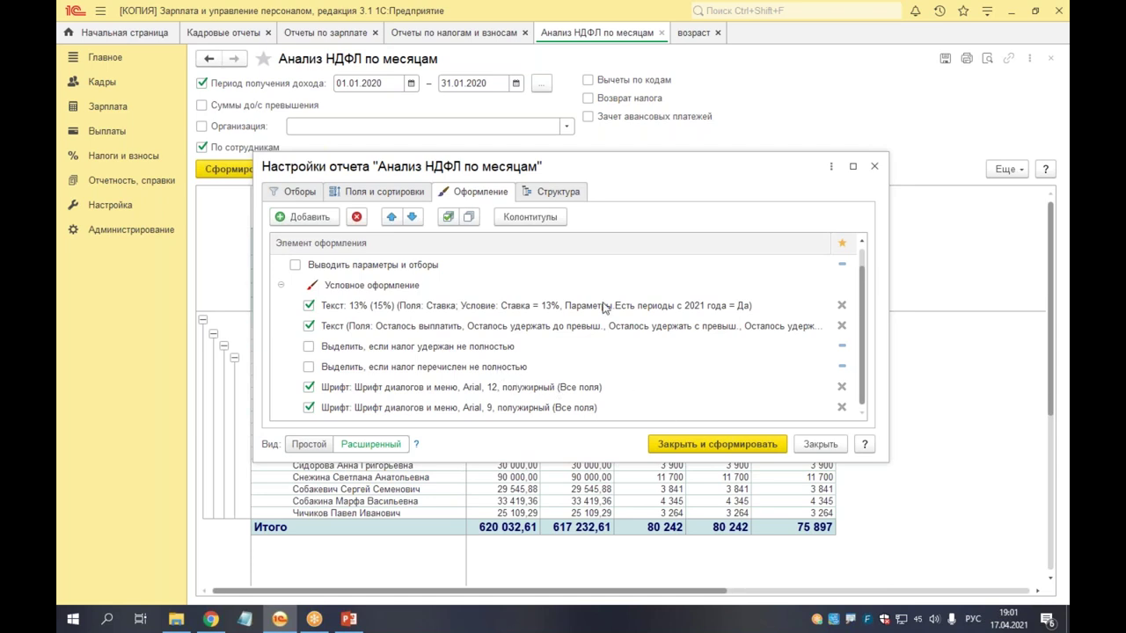
scroll(603, 307, "up", 1)
left_click(370, 305)
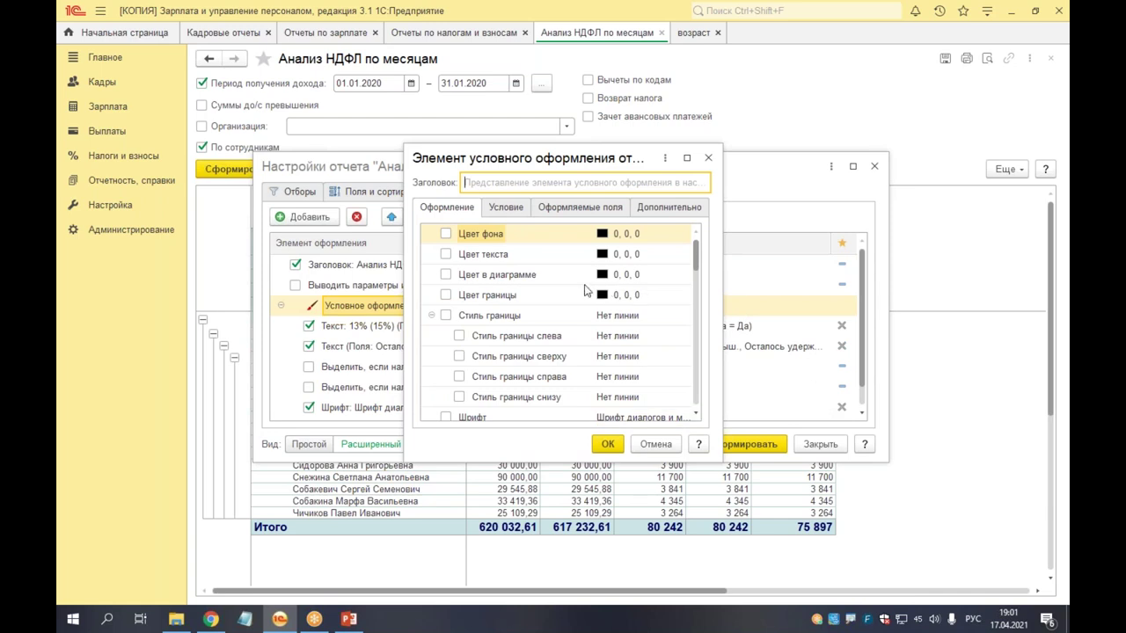
left_click(656, 444)
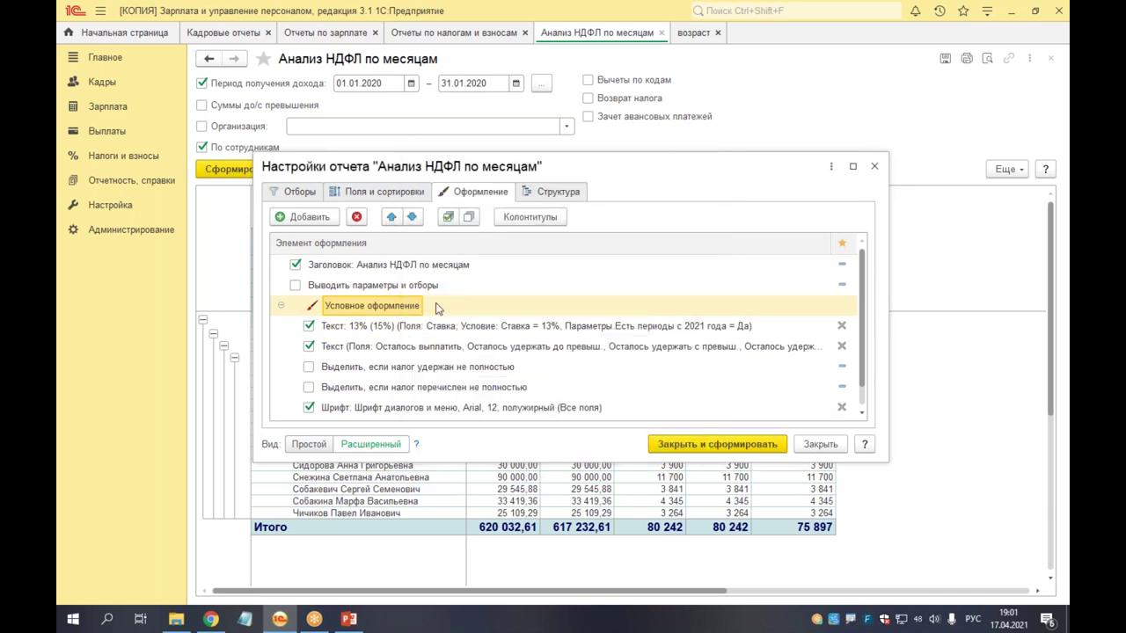
left_click(874, 166)
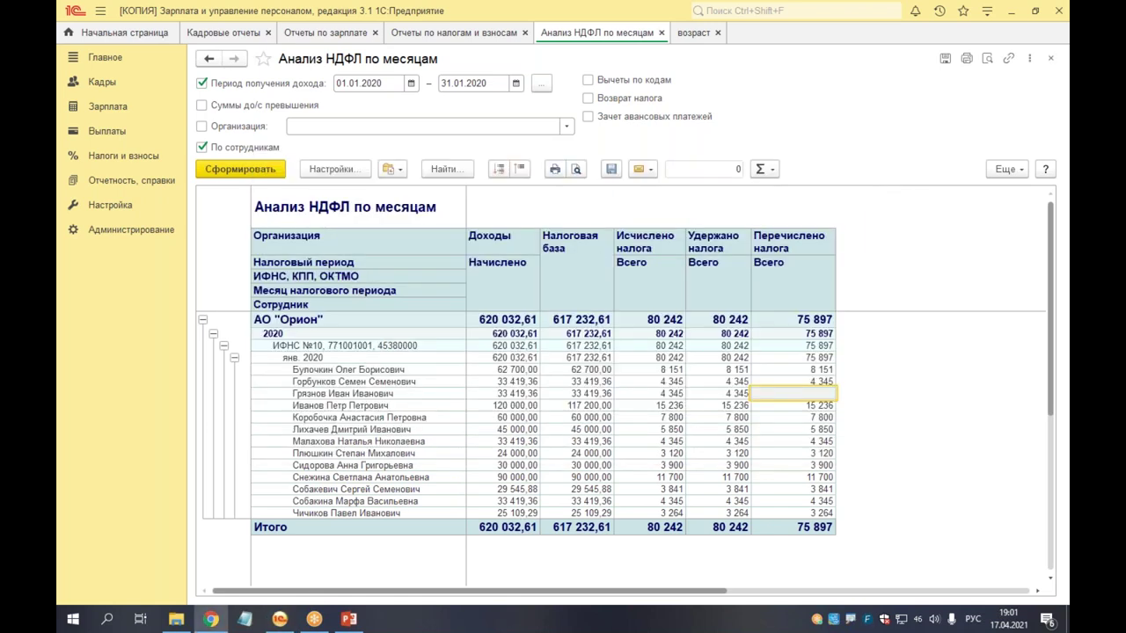
Step: Enable the report variant's conditional formatting «Выделить, если налог удержан не полностью» and «Выделить, если налог перечислен не полностью», and regenerate the report
left_click_drag(566, 395, 781, 396)
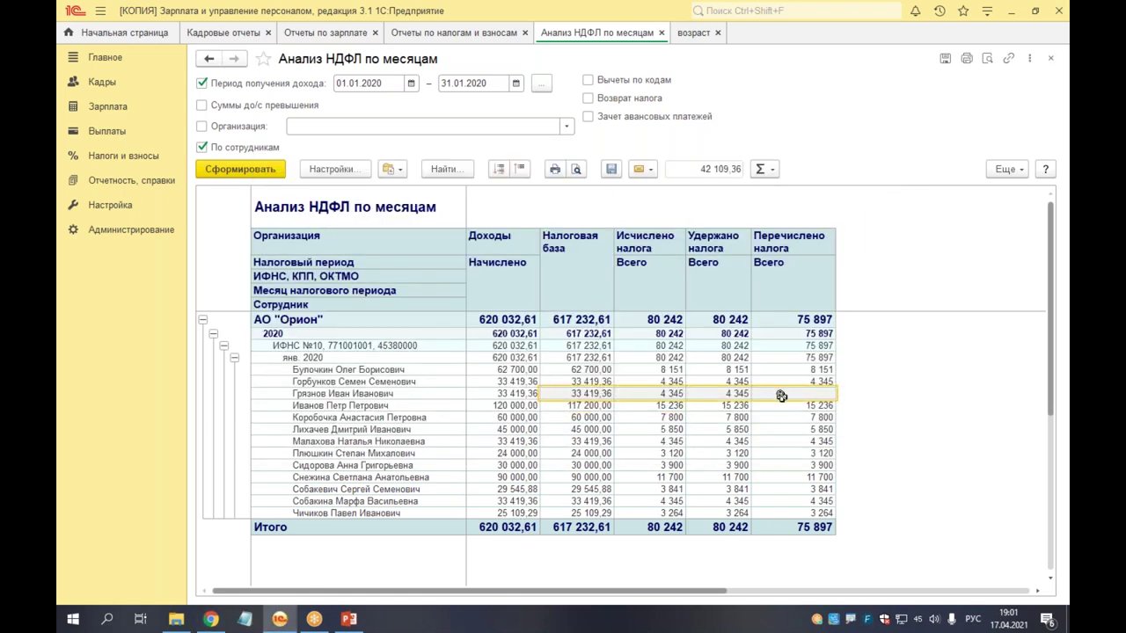
left_click(1019, 171)
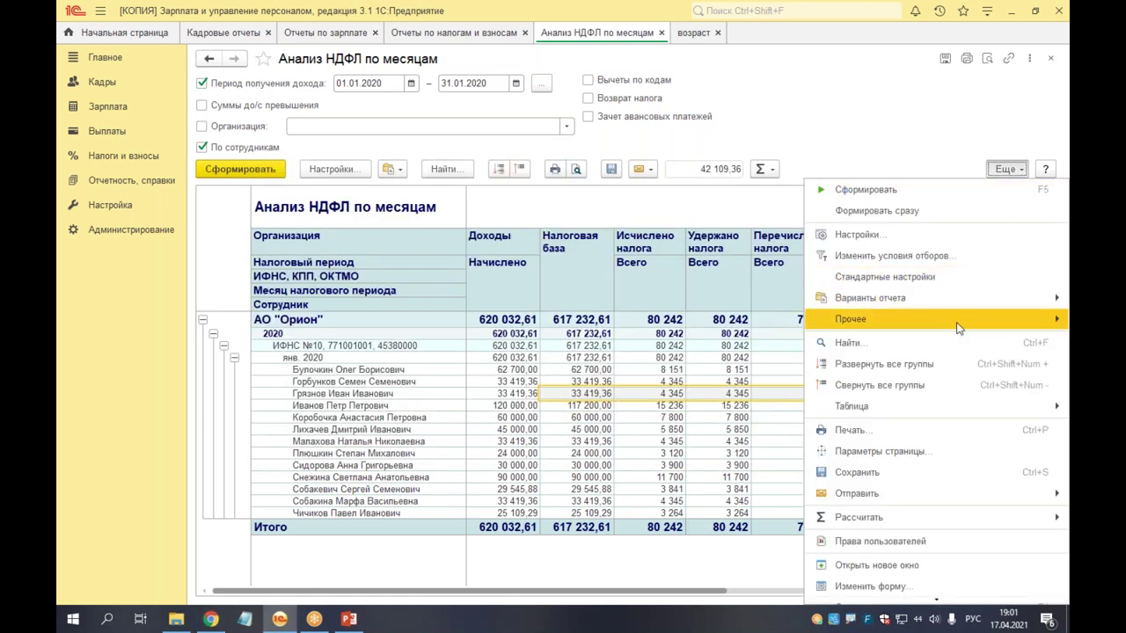
key("Escape")
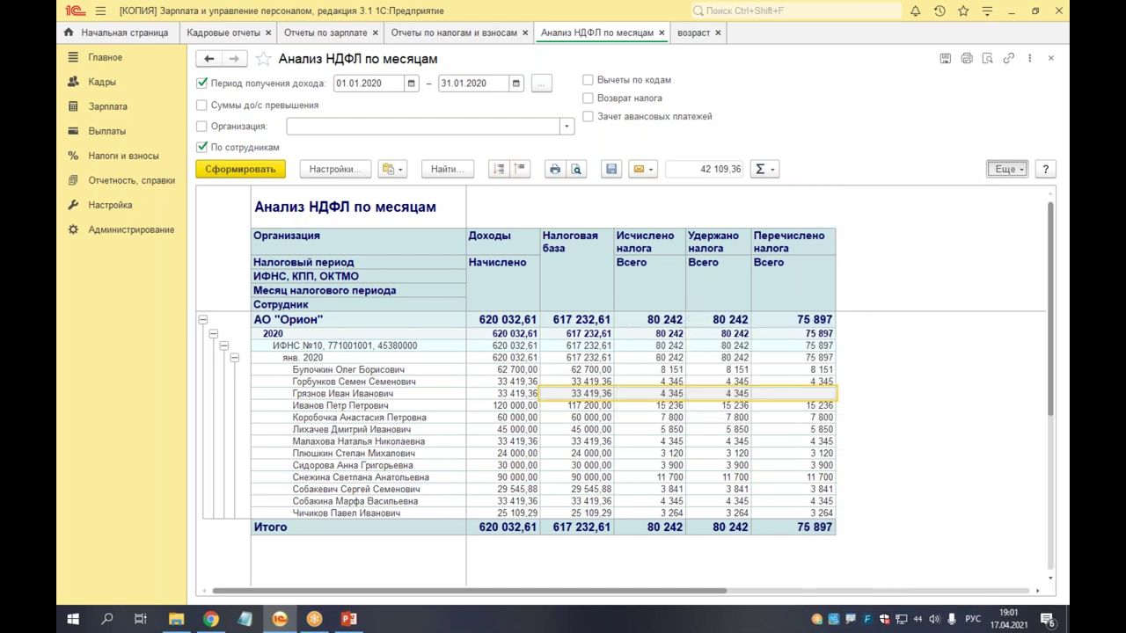
left_click(894, 98)
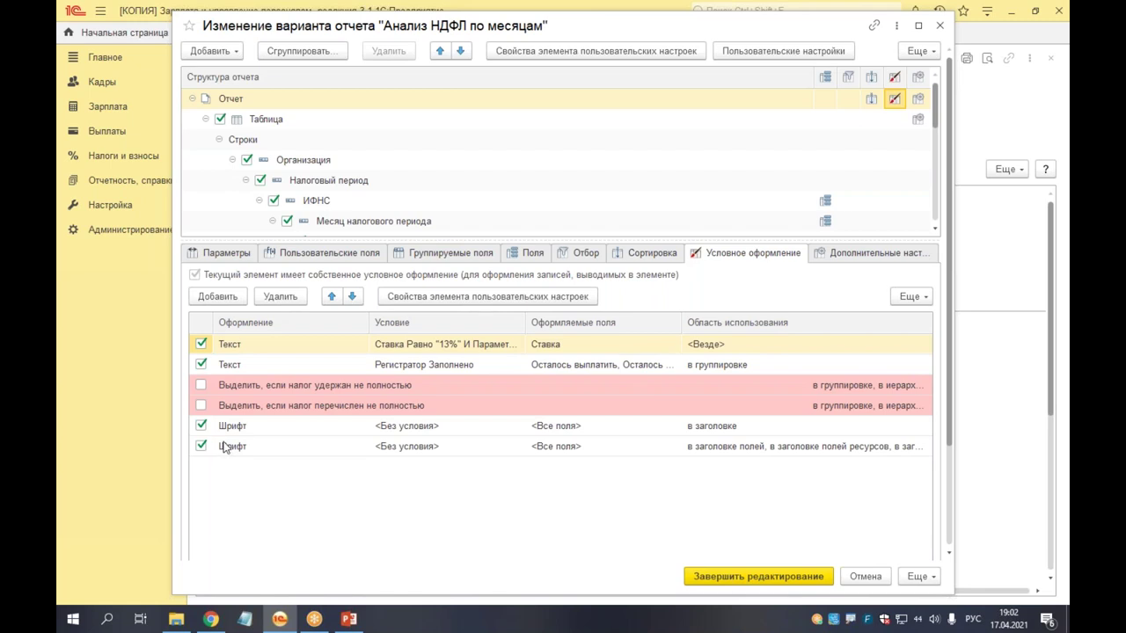
left_click(201, 387)
left_click(203, 273)
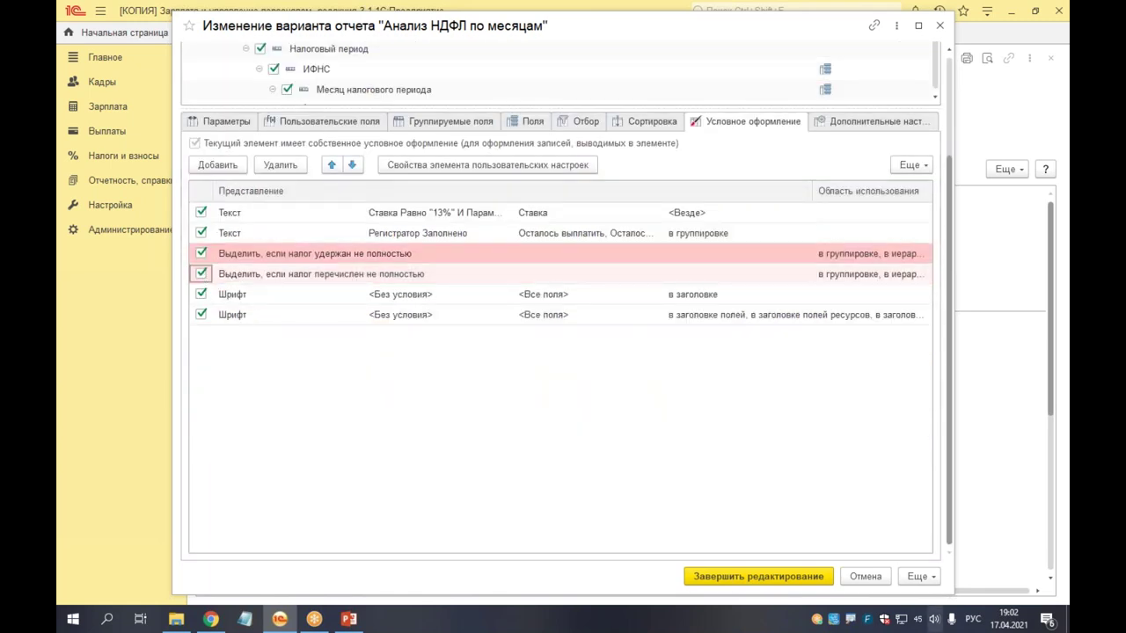
left_click(795, 581)
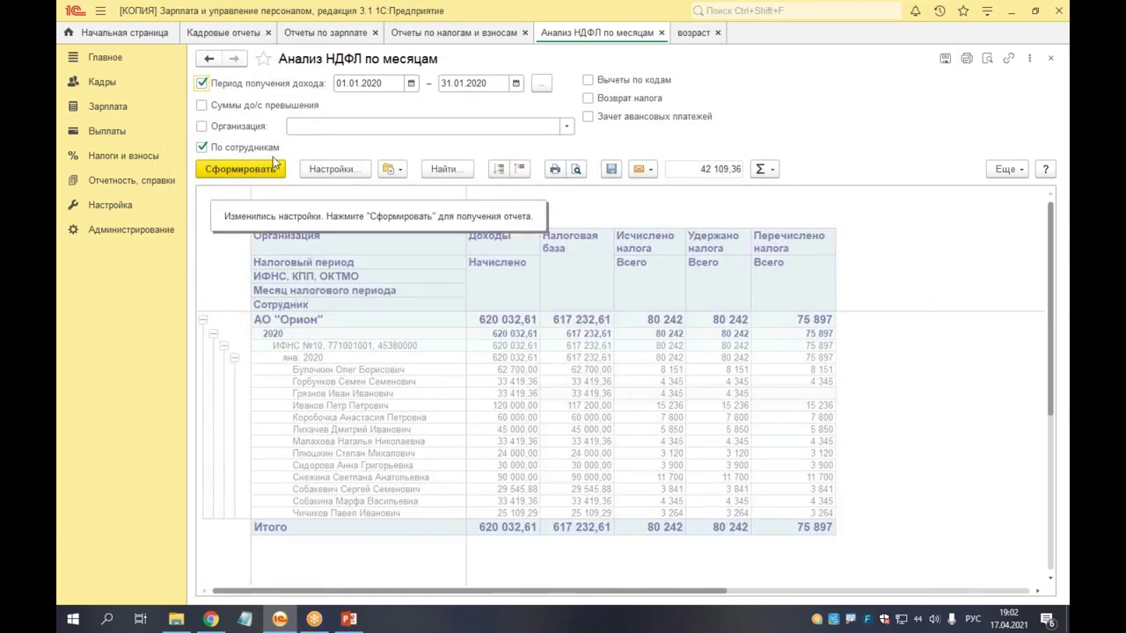
left_click(269, 168)
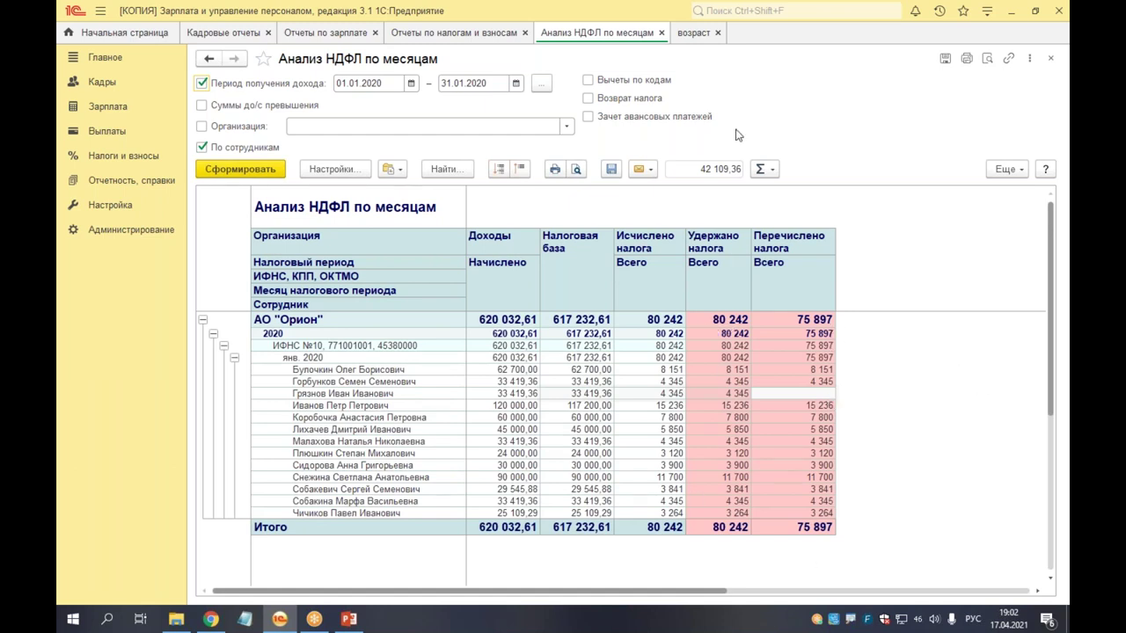
Step: In the report variant's conditional formatting, disable «Выделить, если налог перечислен не полностью» and «Выделить, если налог удержан не полностью»
left_click(1009, 169)
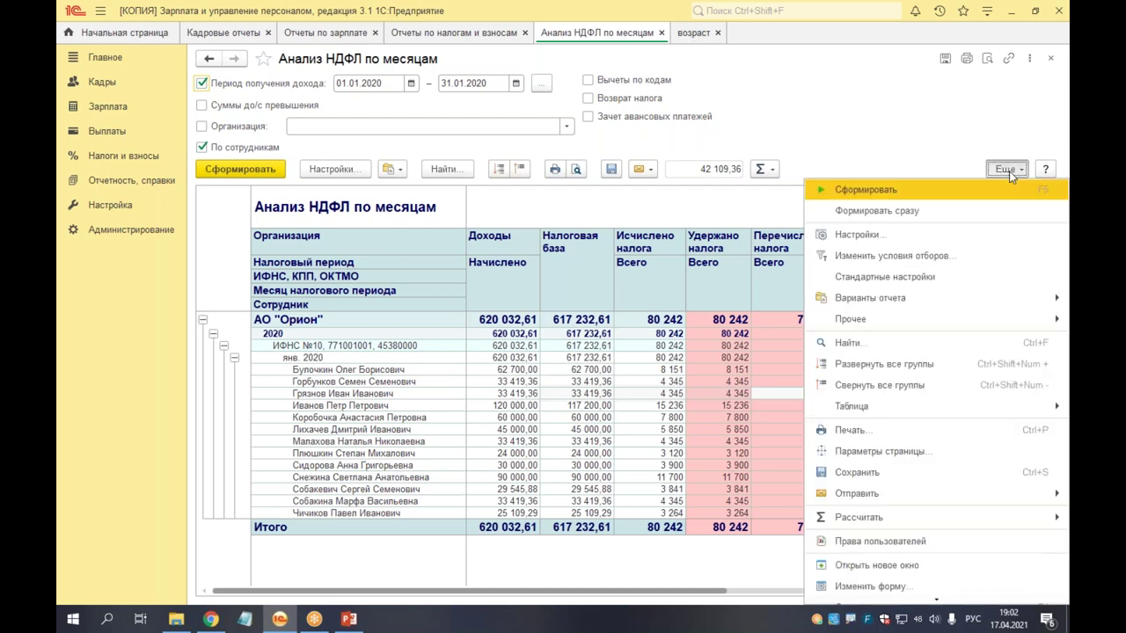
mouse_move(927, 326)
left_click(772, 321)
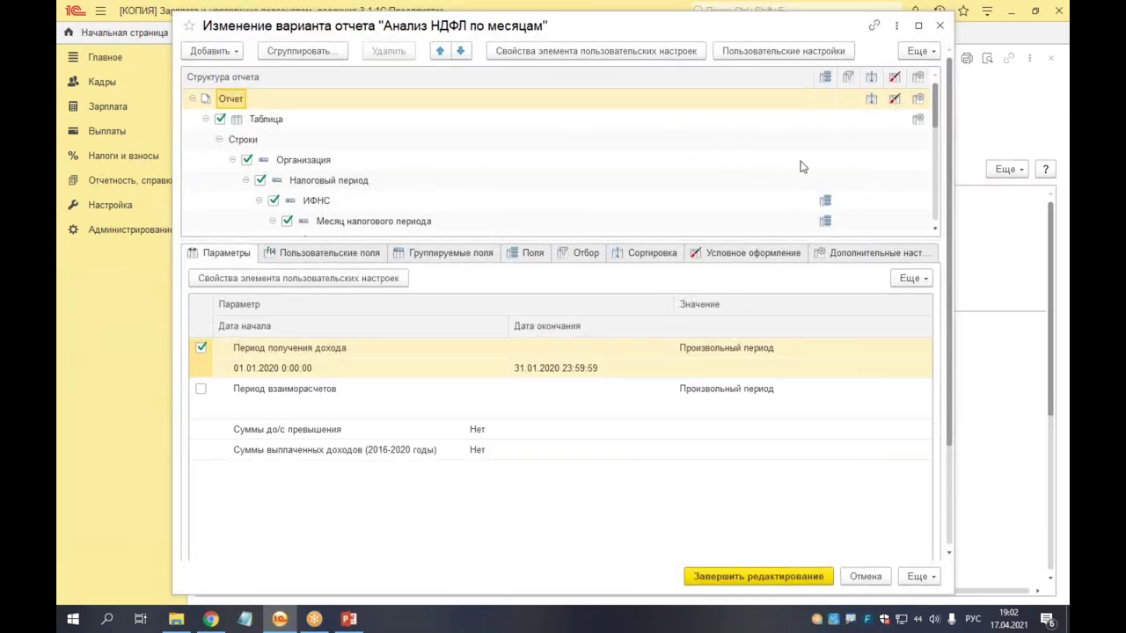
left_click(894, 99)
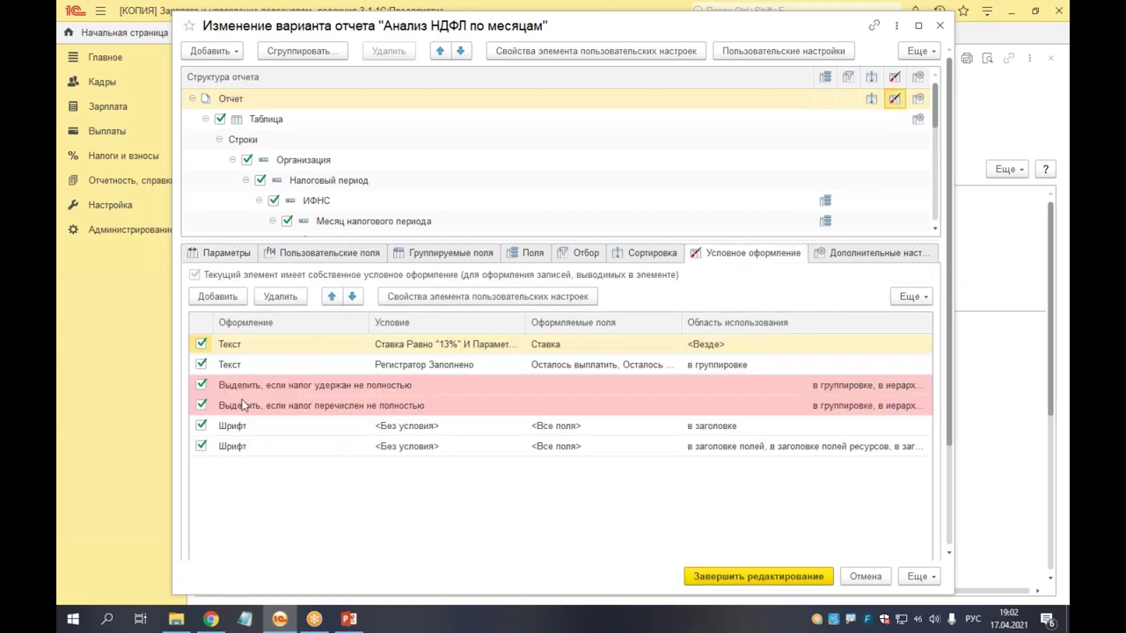
left_click(201, 405)
scroll(209, 411, "down", 3)
left_click(202, 254)
Step: Try to open the two «Выделить, если налог…» formatting elements to view their conditions and formatted fields
double_click(325, 278)
left_click(581, 276)
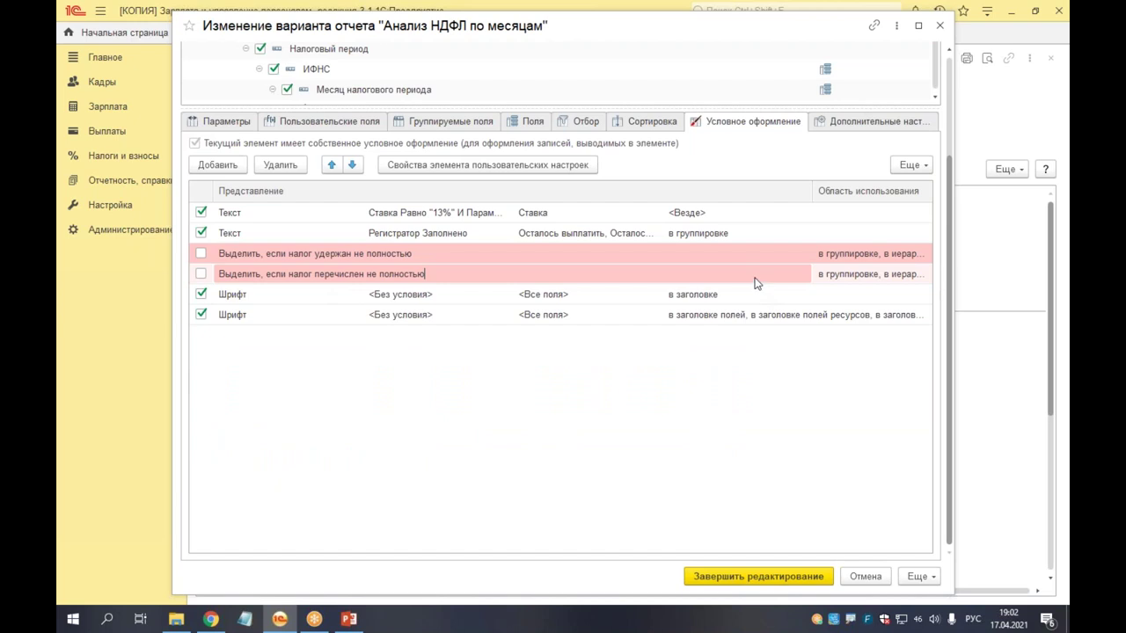
left_click(849, 274)
left_click(711, 262)
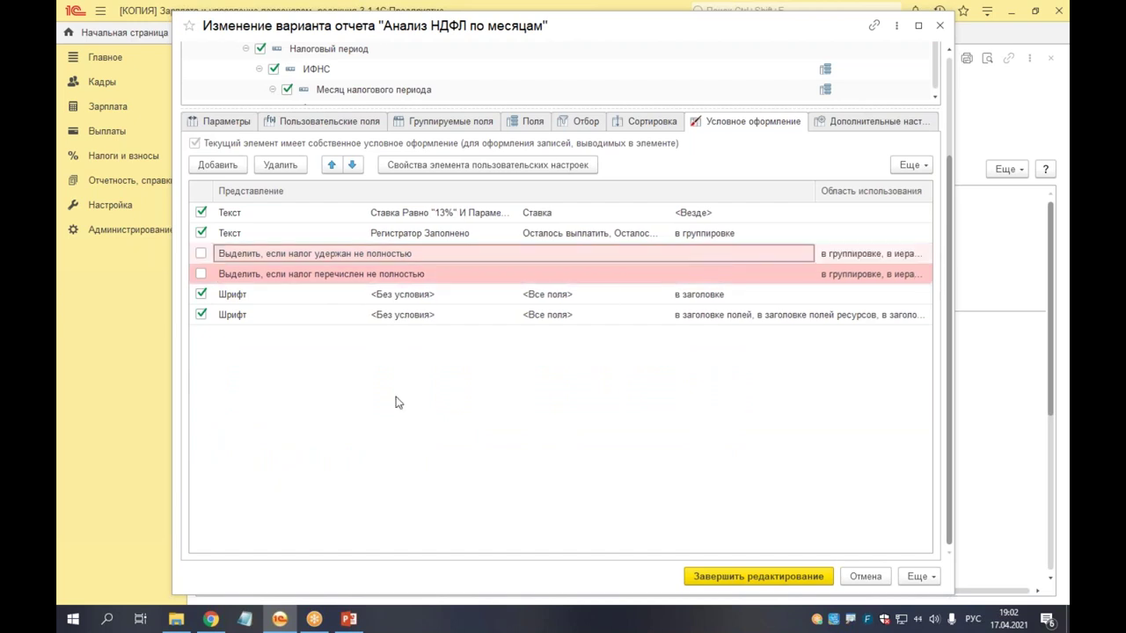
double_click(632, 302)
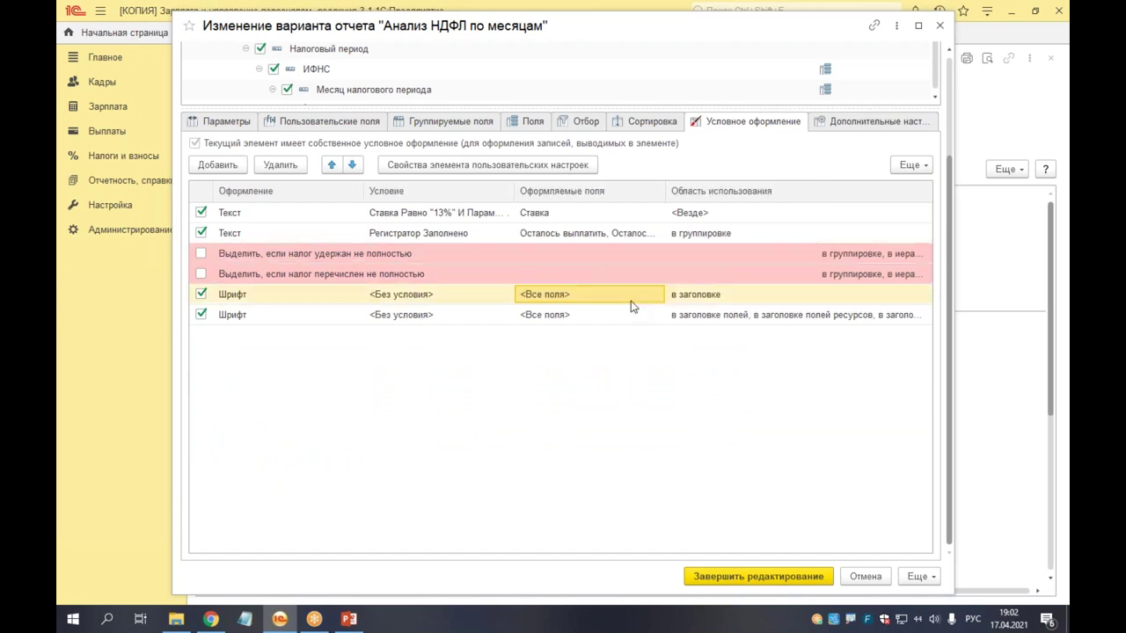
left_click(888, 86)
double_click(409, 248)
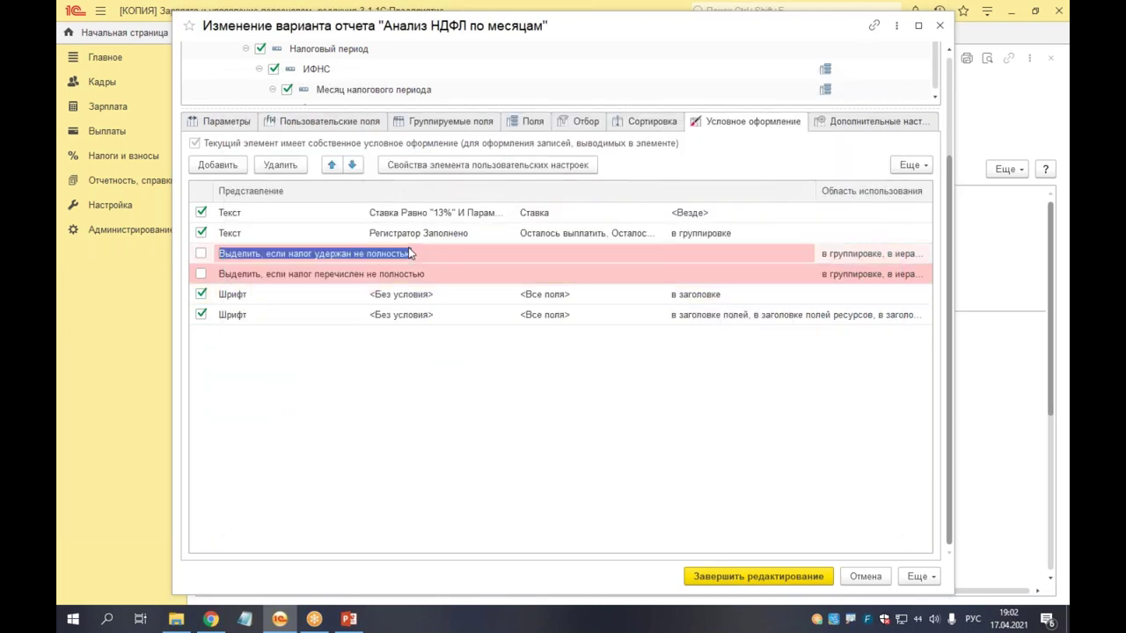
double_click(787, 279)
left_click(750, 370)
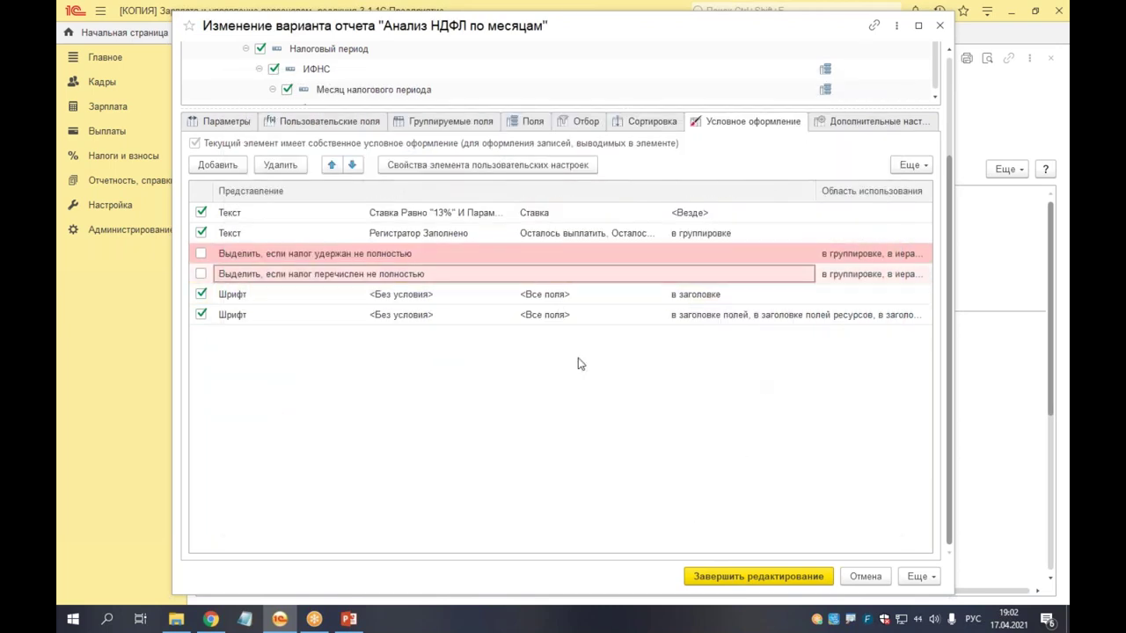
Step: Add a new conditional formatting element to the report and set its «Текст» parameter to «разница»
left_click(216, 165)
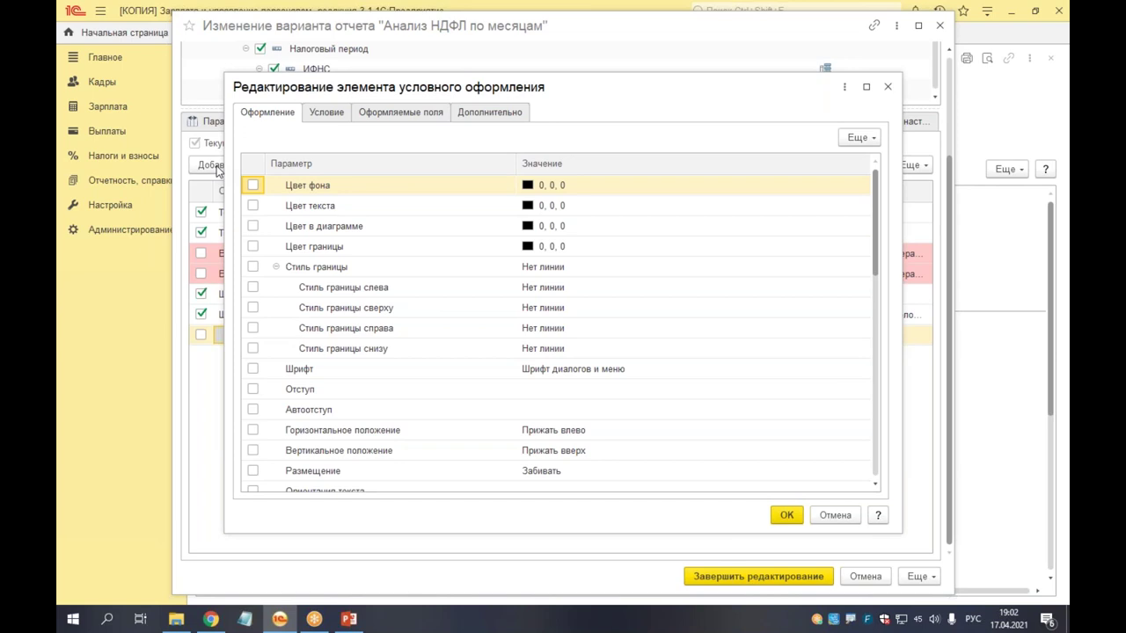
scroll(616, 358, "down", 4)
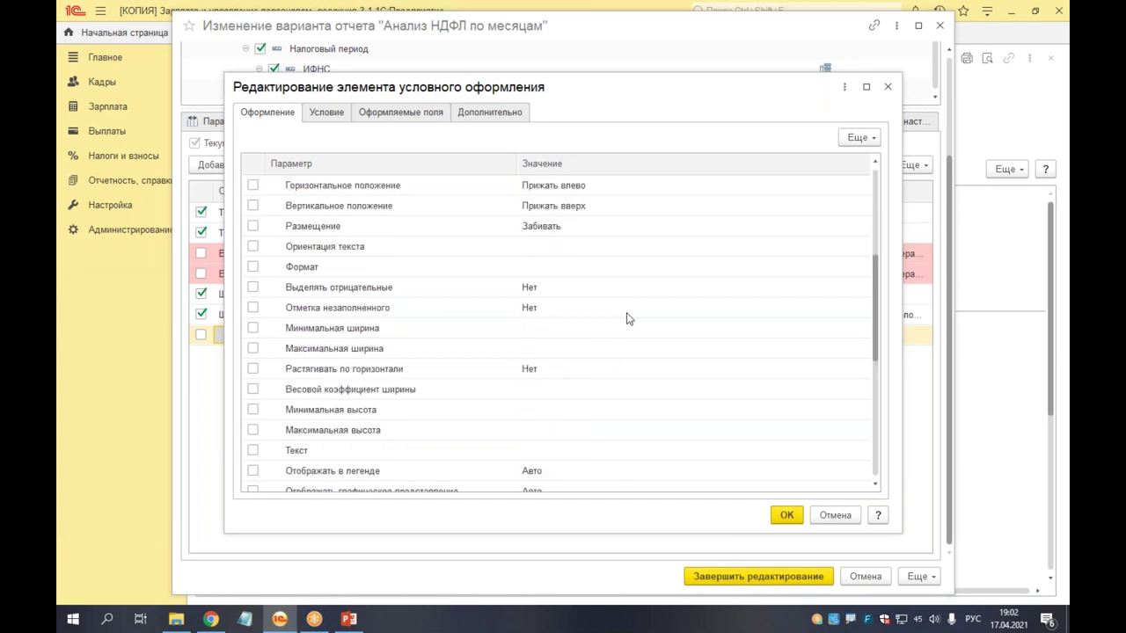
scroll(534, 348, "down", 3)
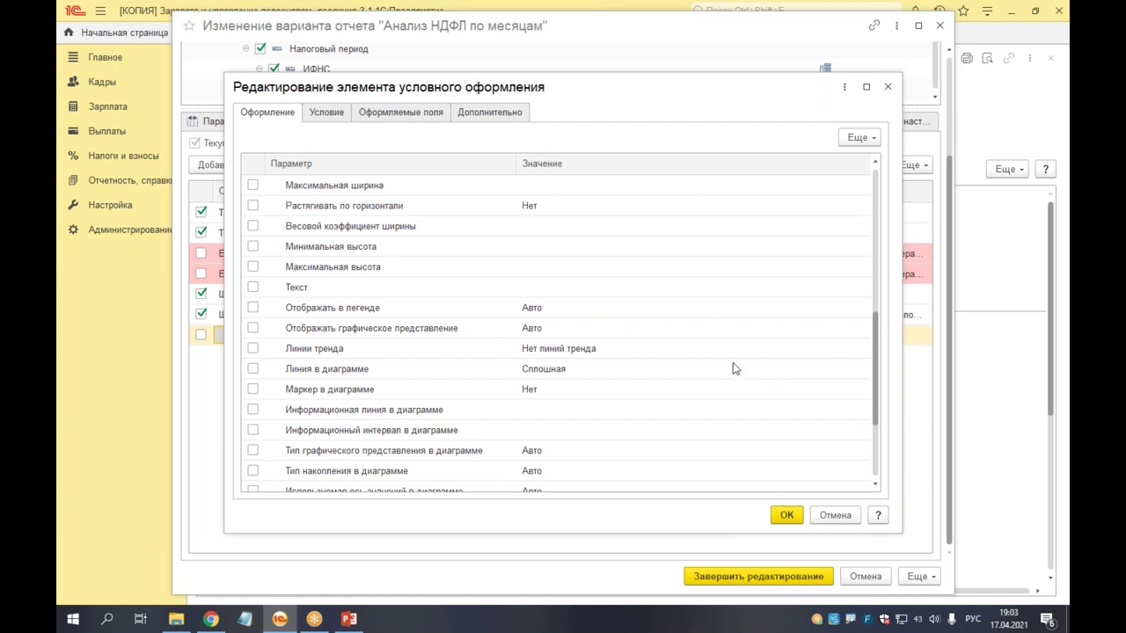
left_click(598, 284)
left_click(598, 287)
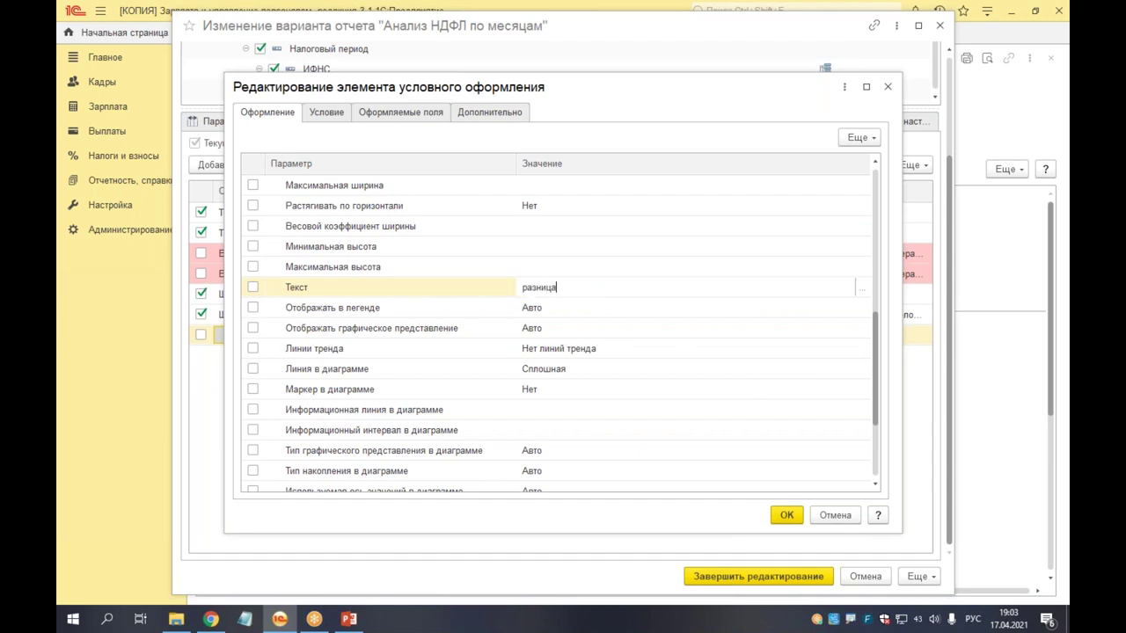
Step: Set the new formatting element's text colour to the green style colour «Цвет акцентирования»
scroll(659, 379, "up", 5)
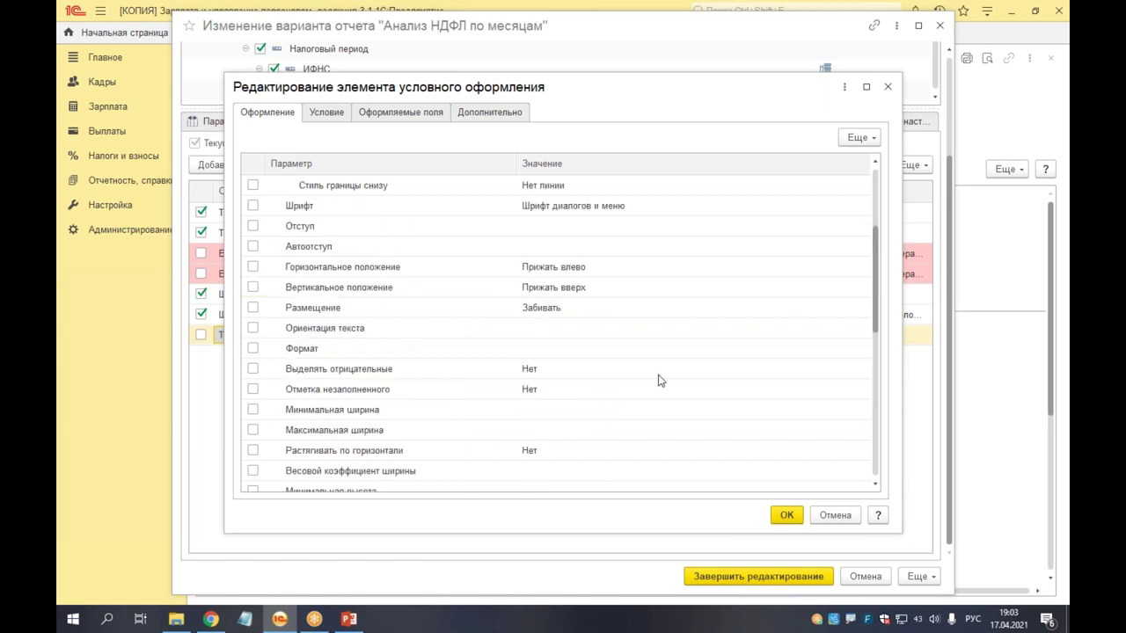
scroll(659, 379, "up", 2)
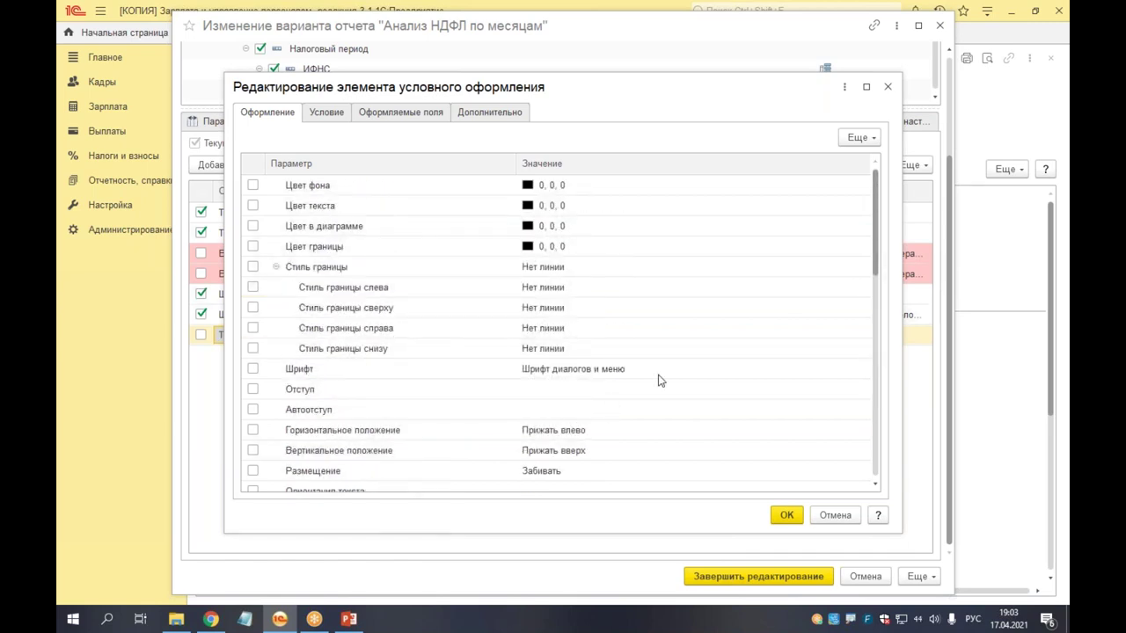
left_click(601, 209)
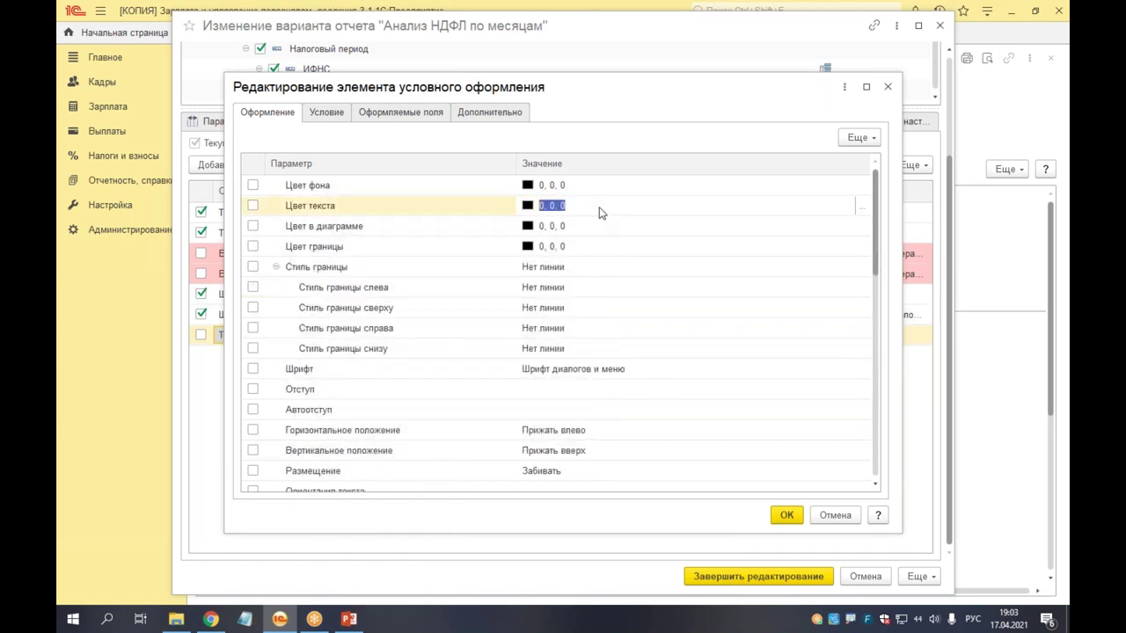
left_click(859, 206)
scroll(533, 284, "down", 5)
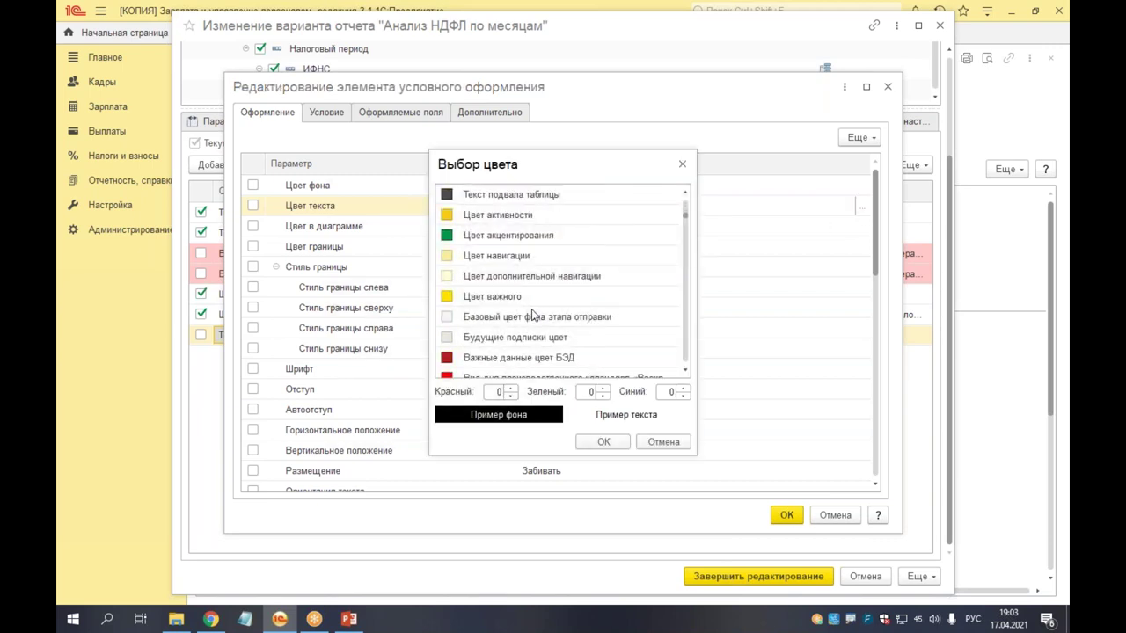
double_click(518, 235)
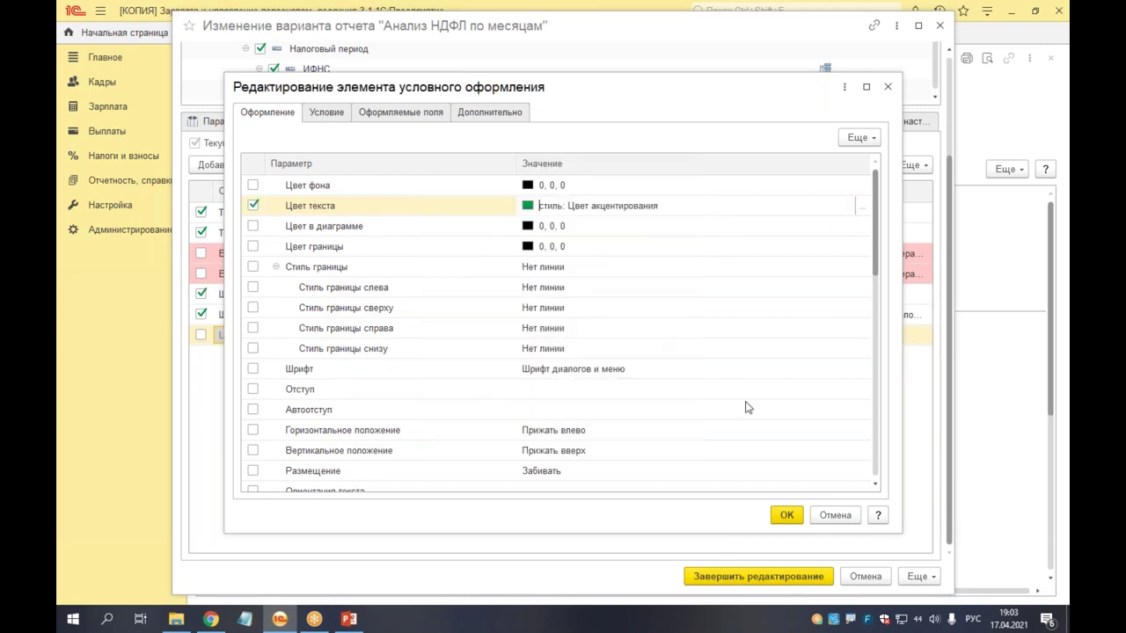
Step: Enable the «Шрифт» parameter of the new element and set its font to bold, size 12
left_click(253, 370)
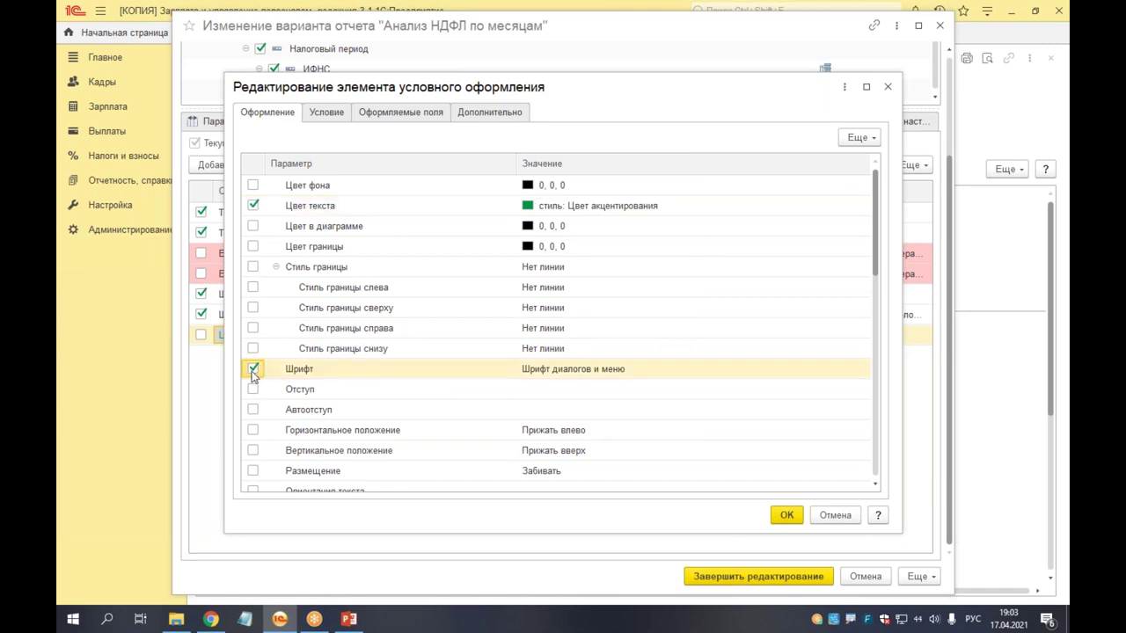
left_click(674, 371)
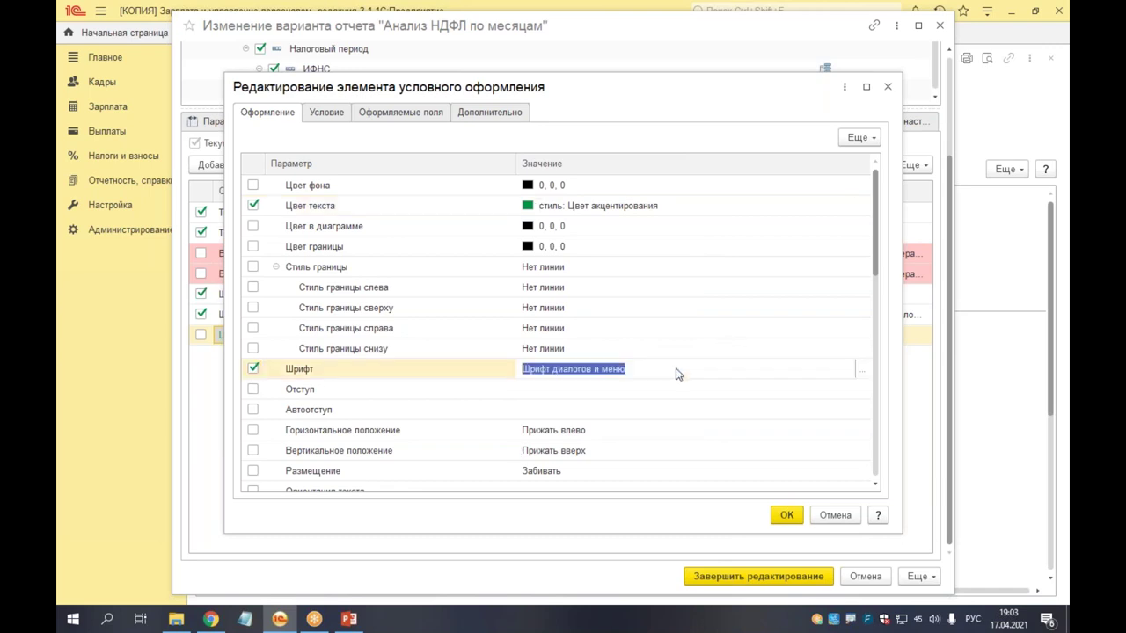
left_click(863, 369)
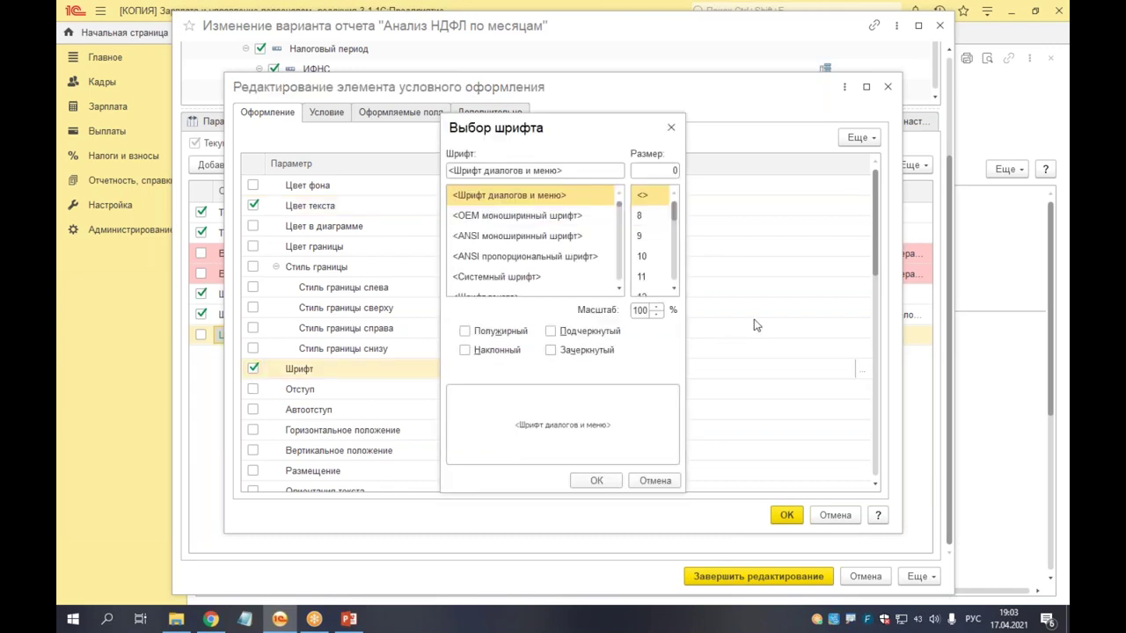
scroll(591, 297, "down", 3)
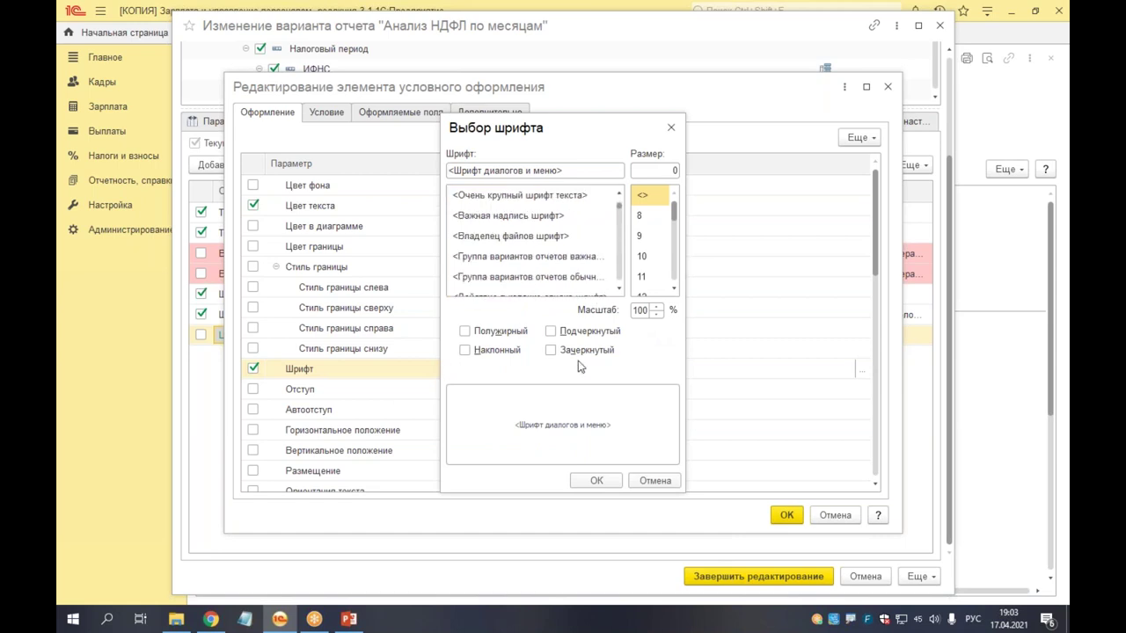
left_click(499, 331)
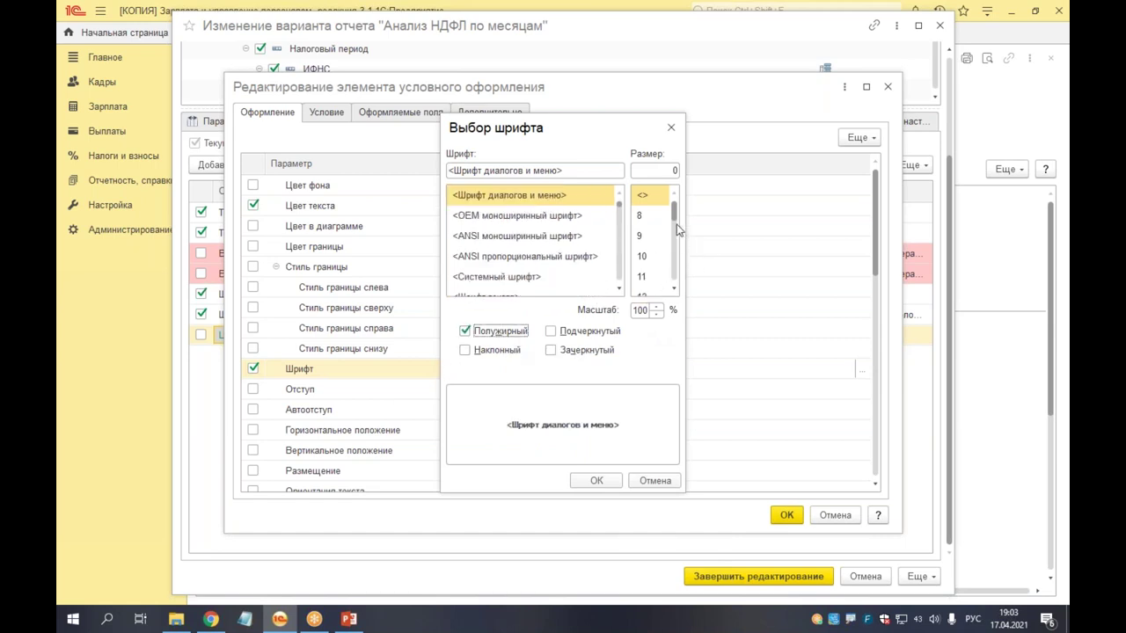
left_click_drag(675, 216, 674, 223)
left_click(642, 278)
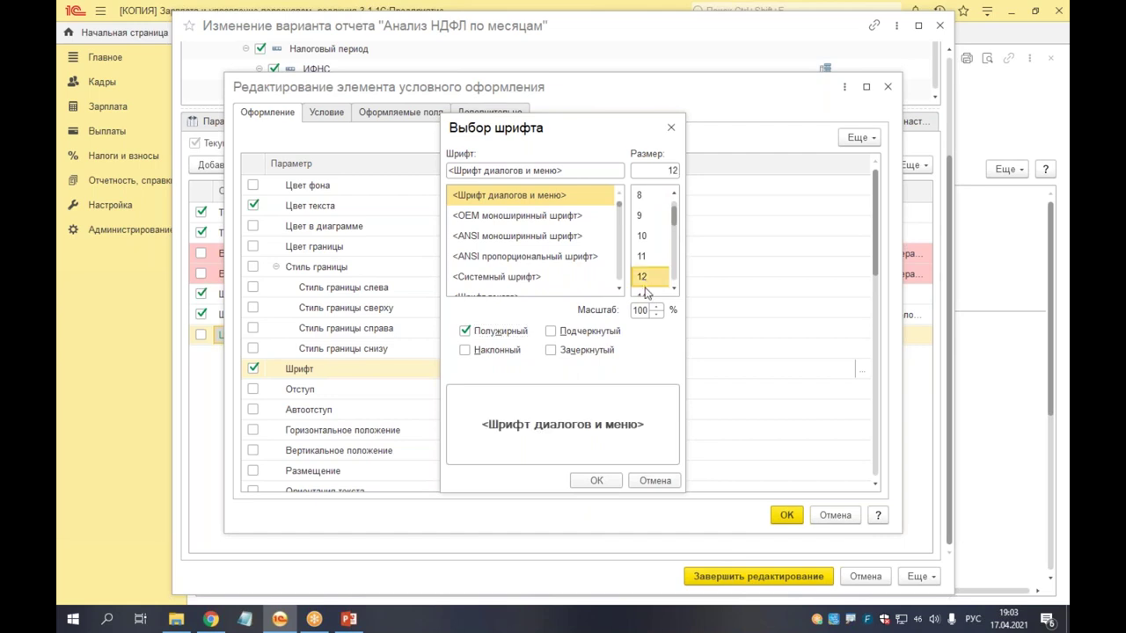
left_click(595, 481)
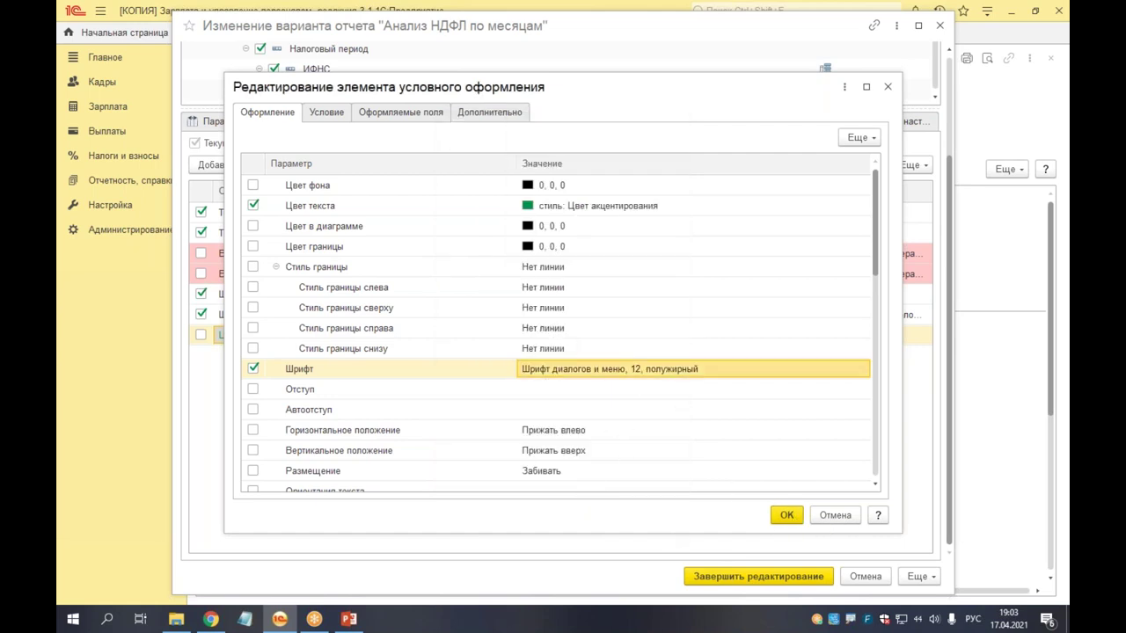
scroll(679, 387, "down", 5)
scroll(494, 356, "down", 4)
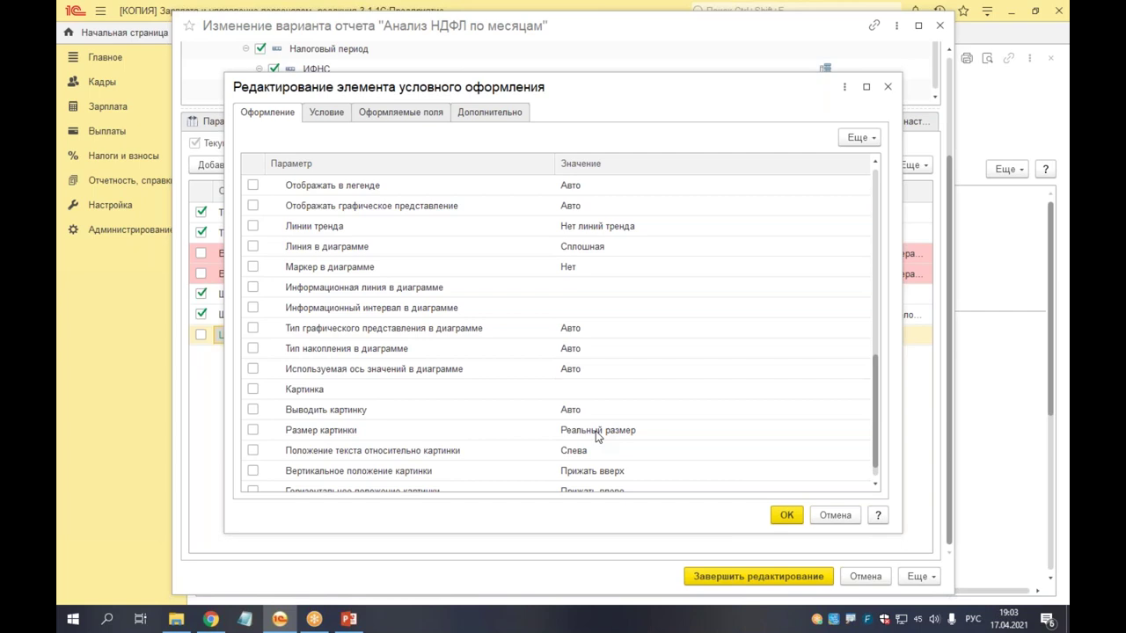
scroll(596, 435, "down", 1)
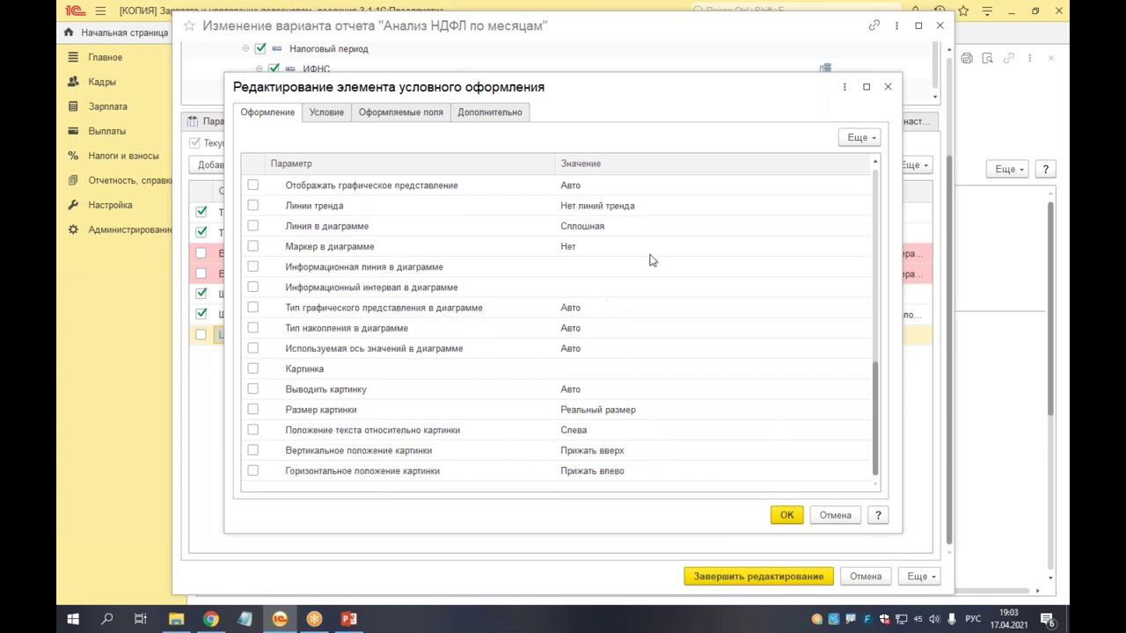
scroll(678, 209, "up", 6)
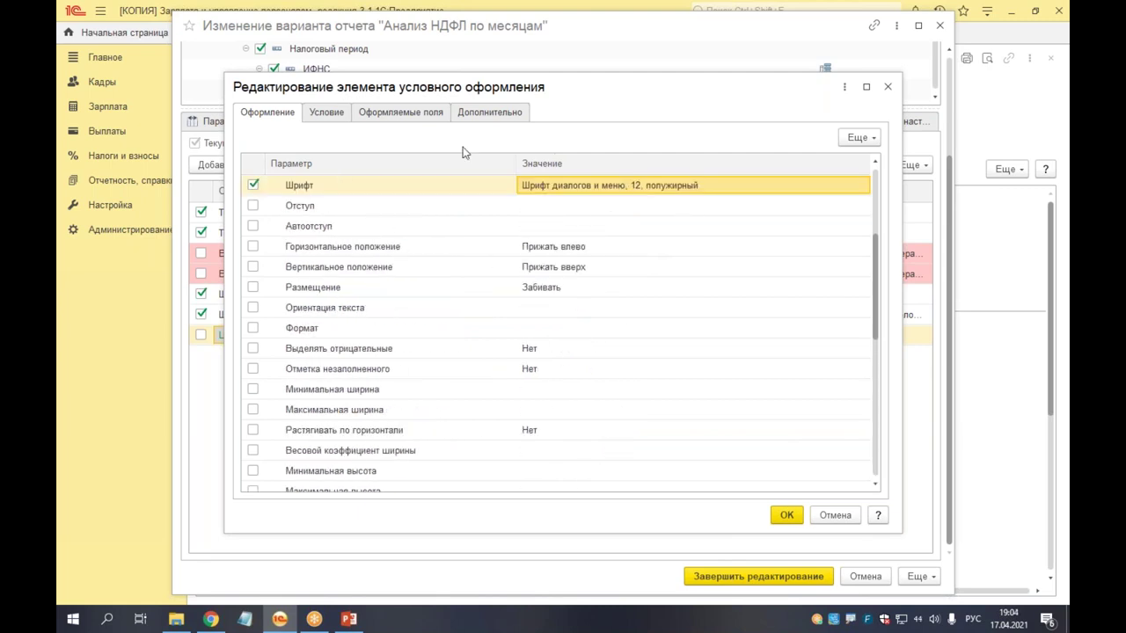
Step: Add a condition to the new formatting element that the tax field «Перечислено всего» is «Не заполнено»
left_click(325, 114)
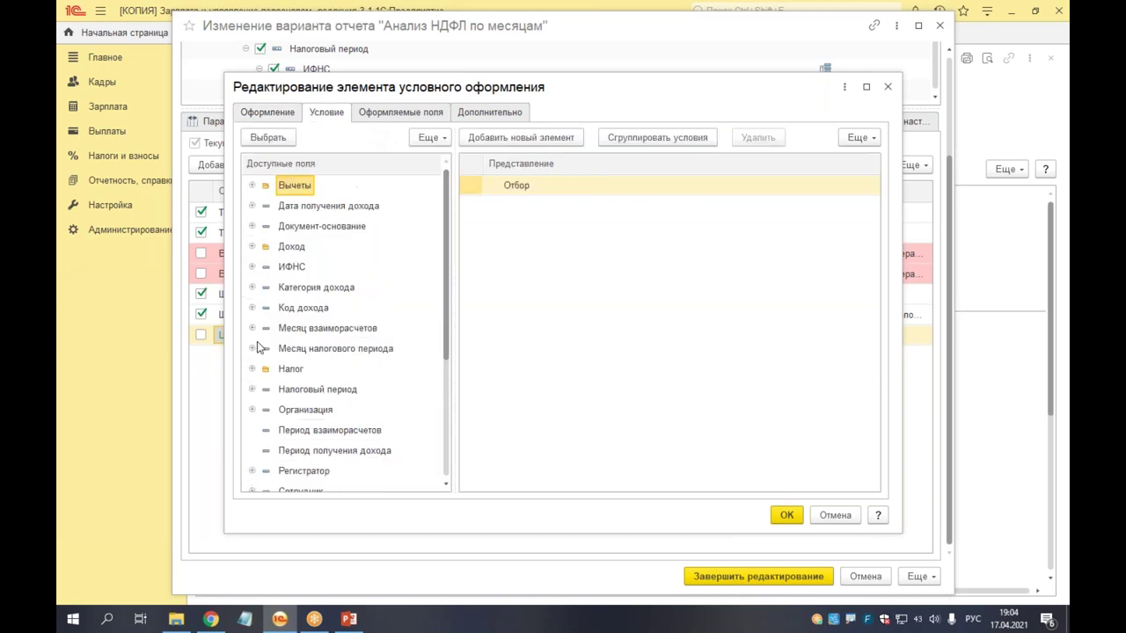
left_click(251, 369)
scroll(314, 291, "down", 2)
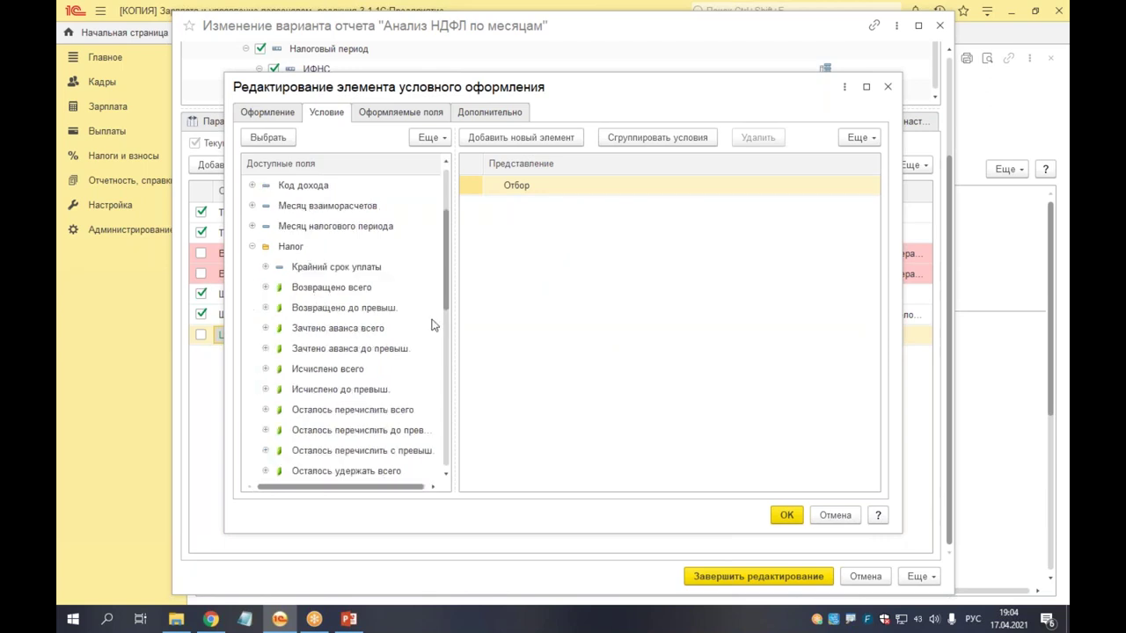
scroll(447, 309, "down", 3)
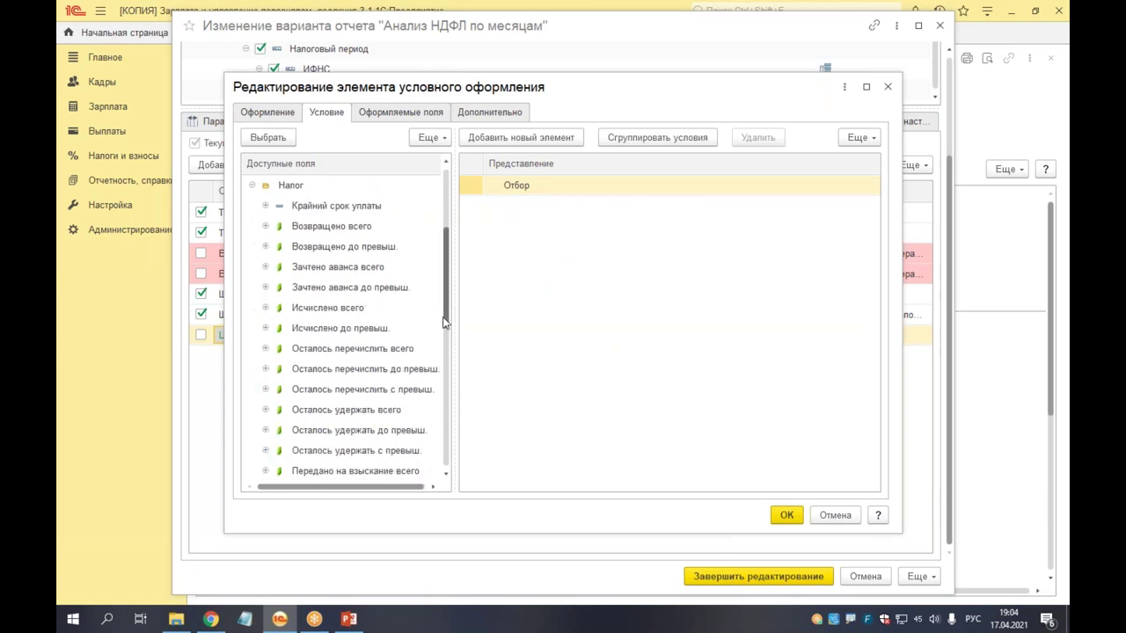
left_click(348, 309)
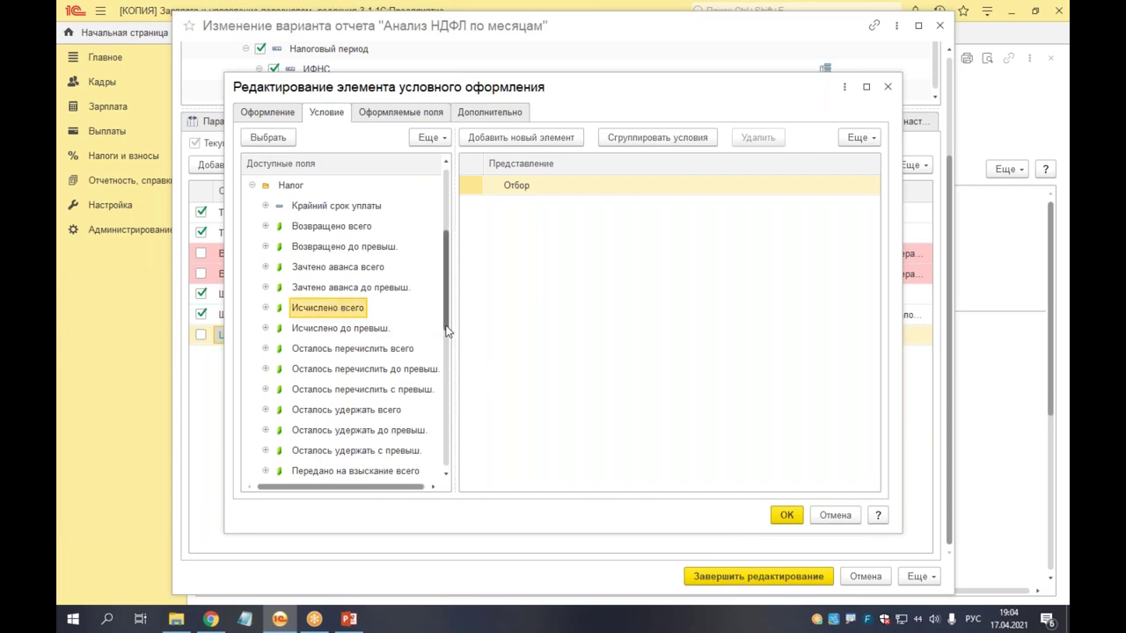
scroll(447, 330, "down", 4)
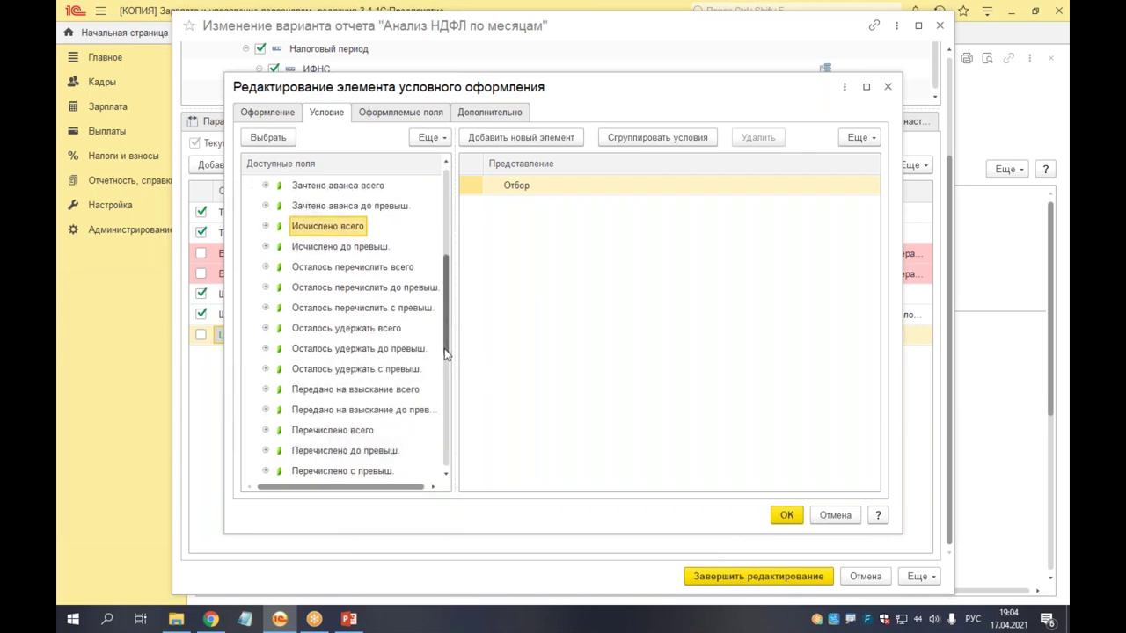
scroll(445, 349, "down", 1)
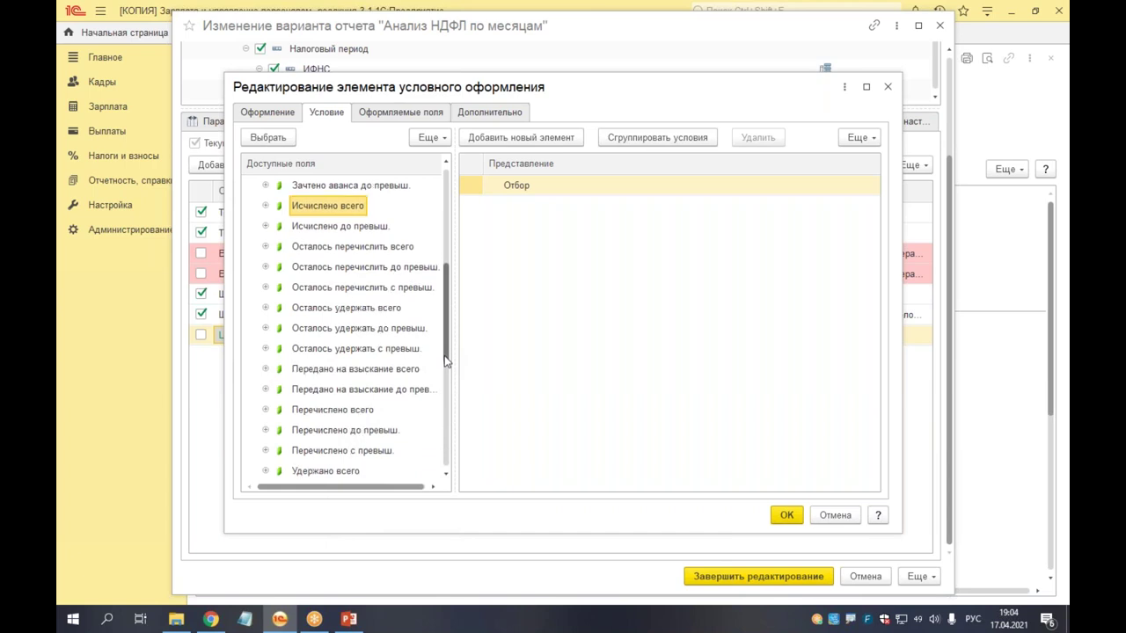
left_click(337, 412)
double_click(337, 412)
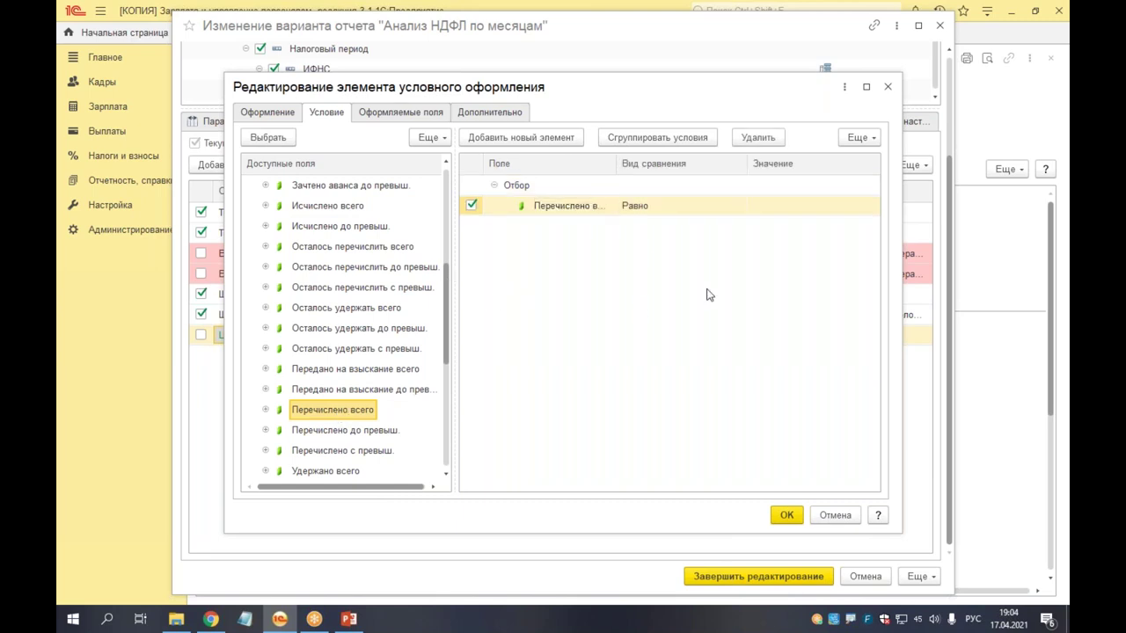
left_click(718, 213)
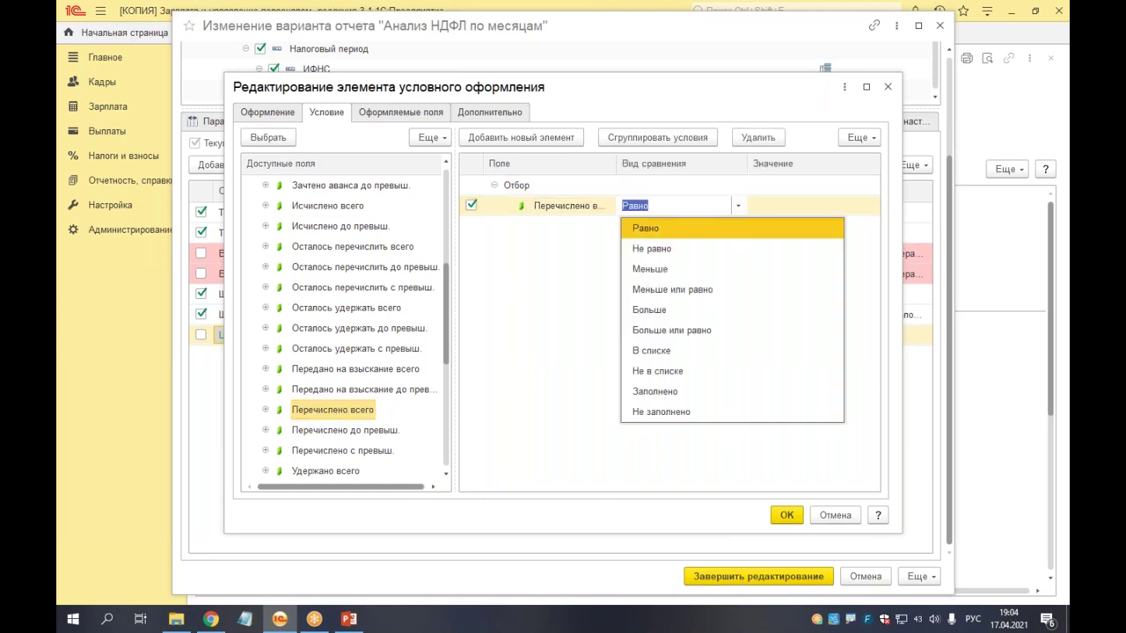
left_click(718, 414)
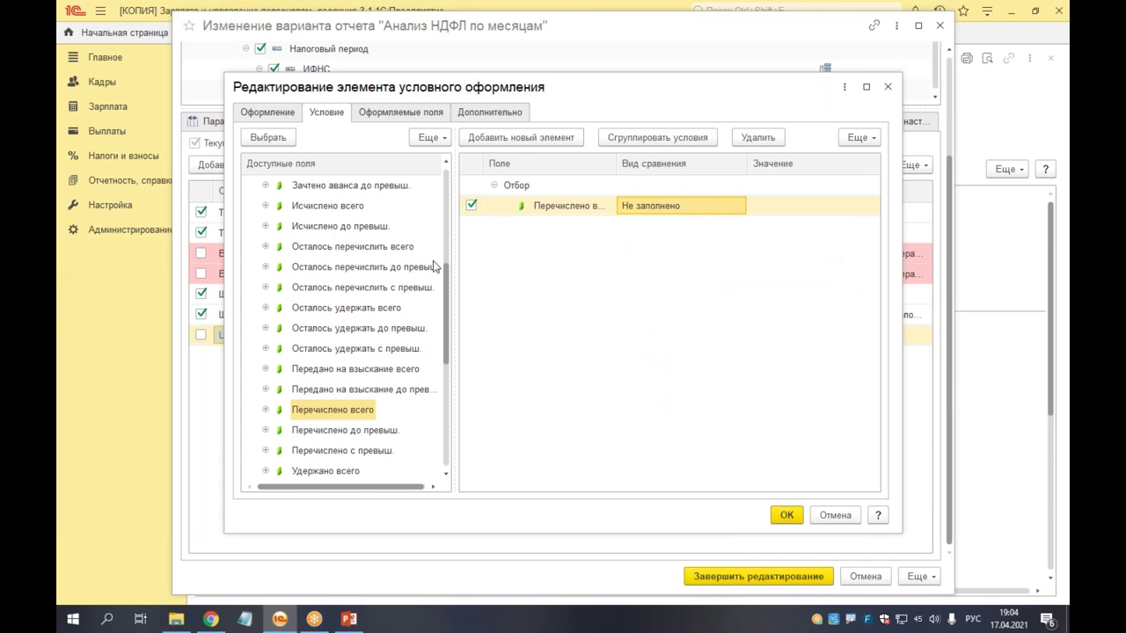
Step: Review the new element's formatted fields, its «Текст» parameter and its condition before saving
left_click(388, 114)
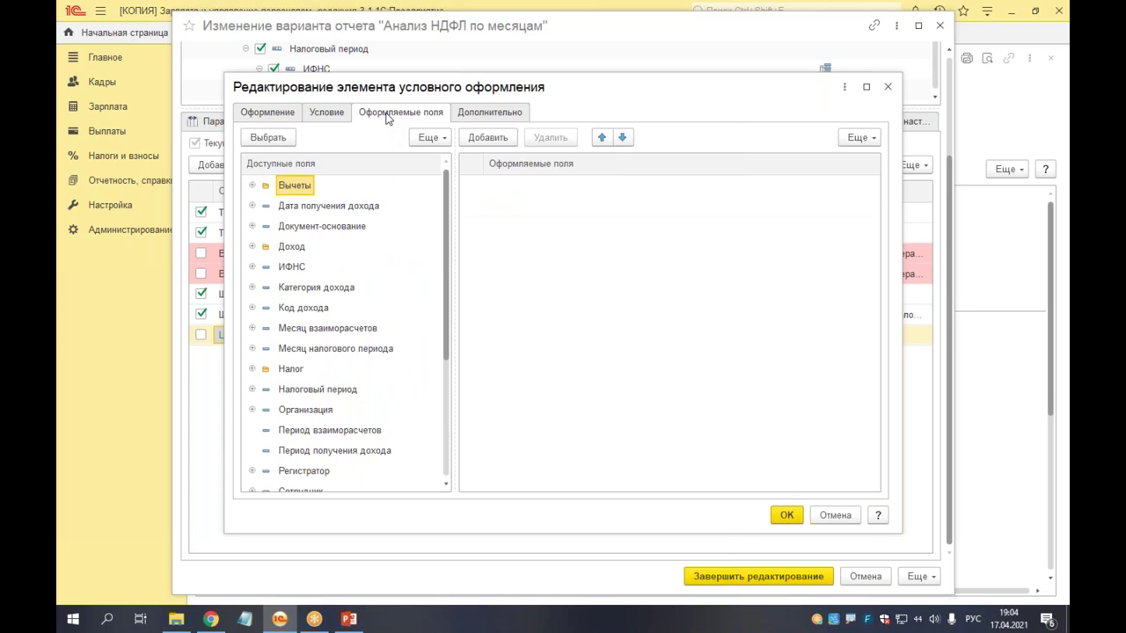
left_click(266, 116)
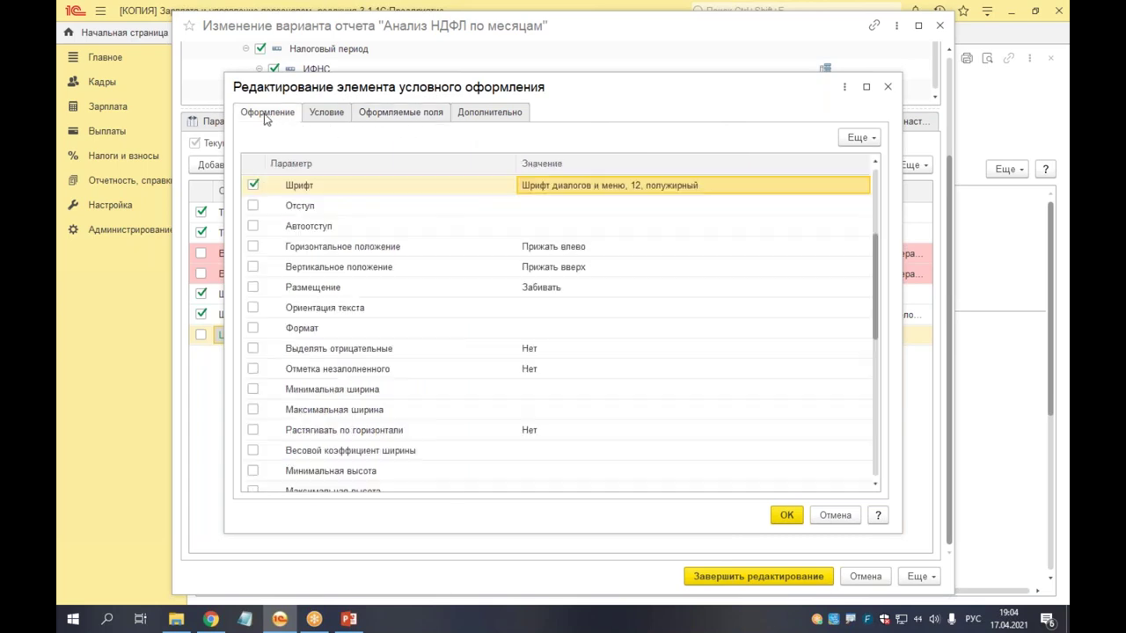
scroll(589, 374, "down", 3)
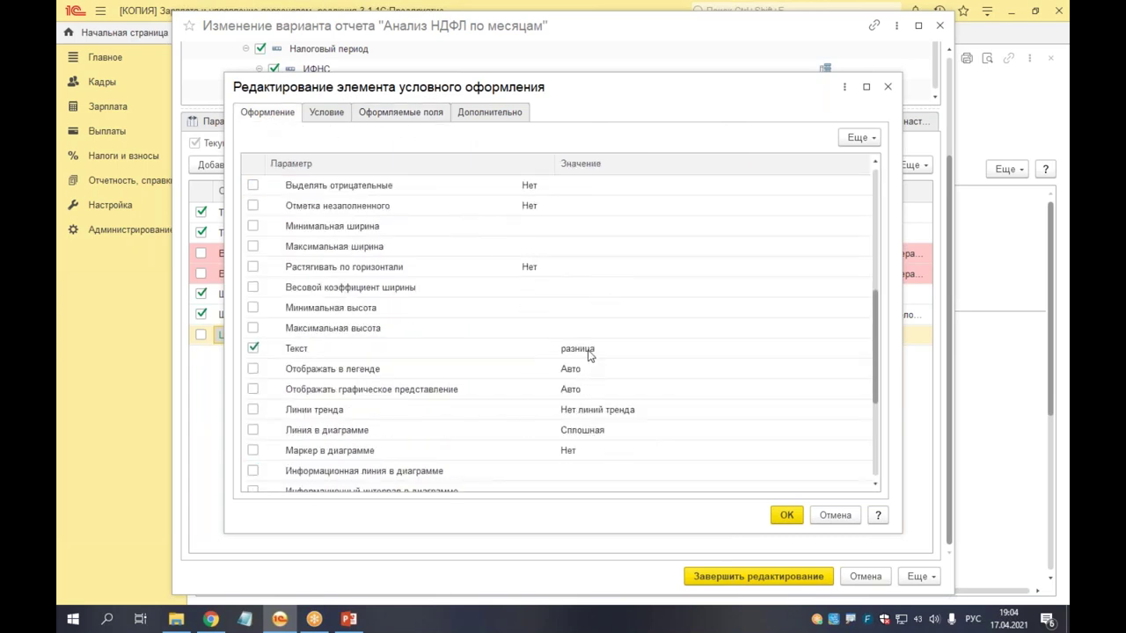
left_click(587, 350)
left_click(330, 120)
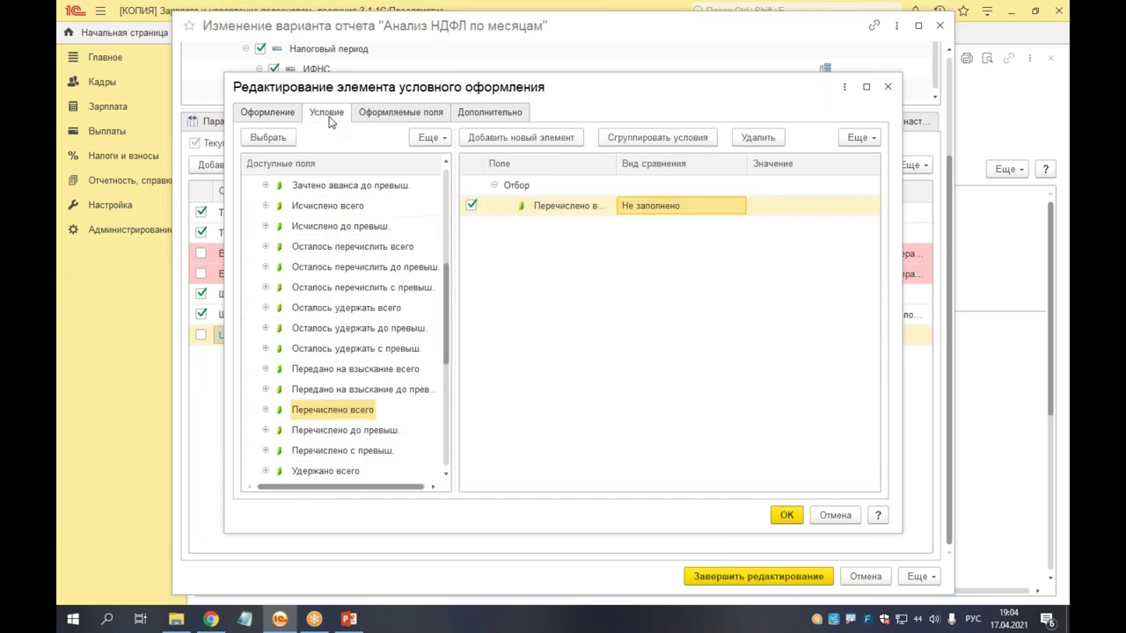
left_click(402, 114)
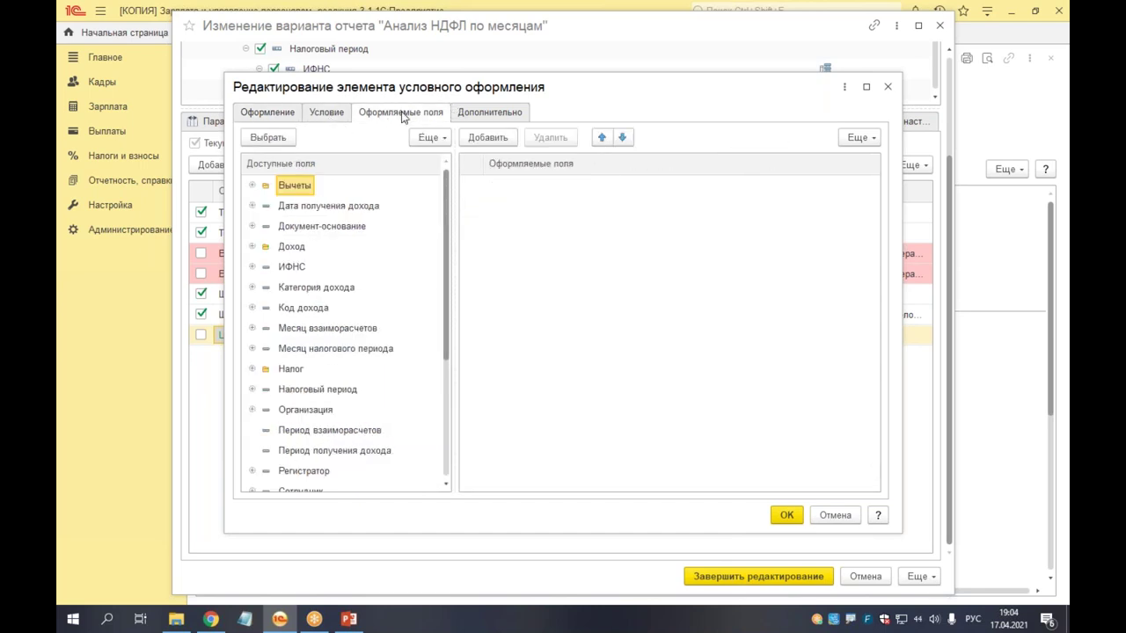
Step: Save the new formatting element, finish editing the report variant and regenerate the report to check the highlighting
left_click(786, 517)
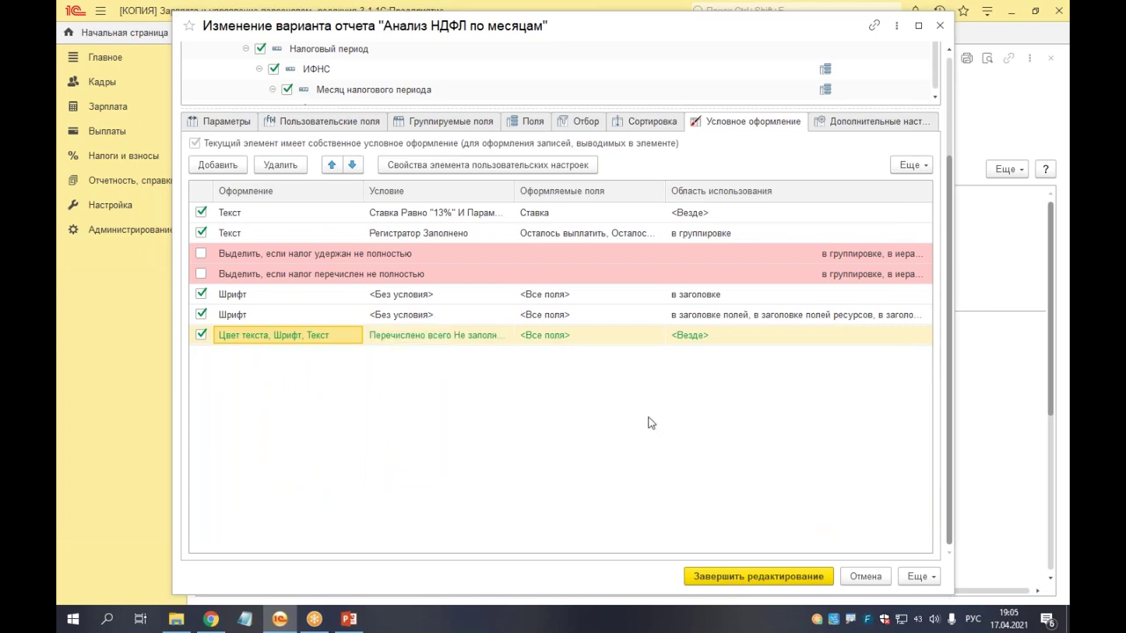
left_click(760, 577)
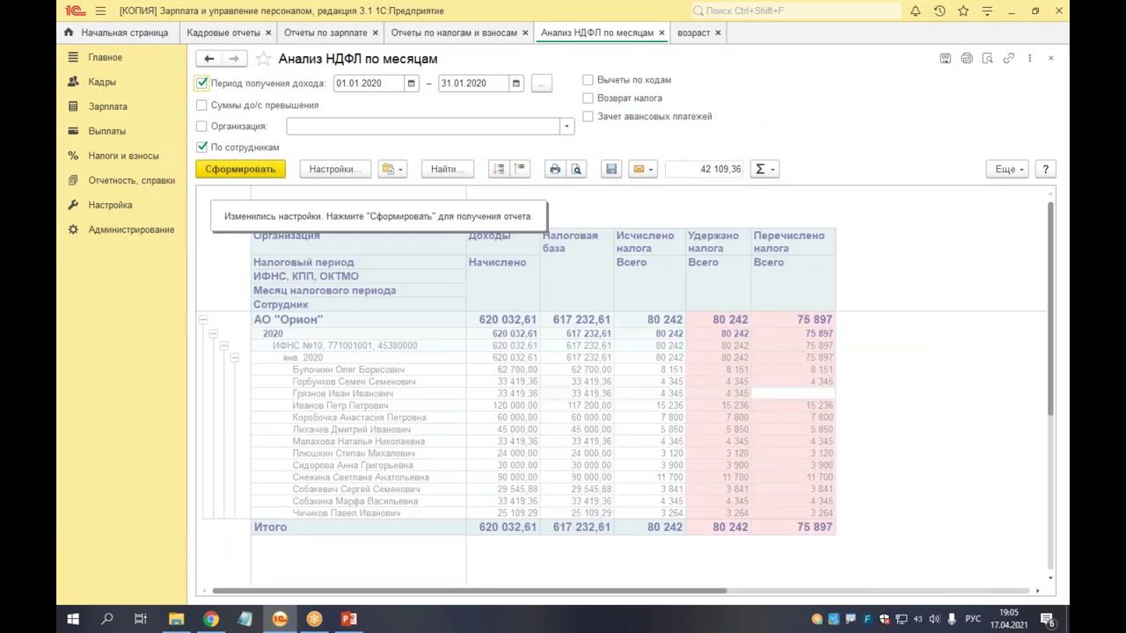
left_click(246, 170)
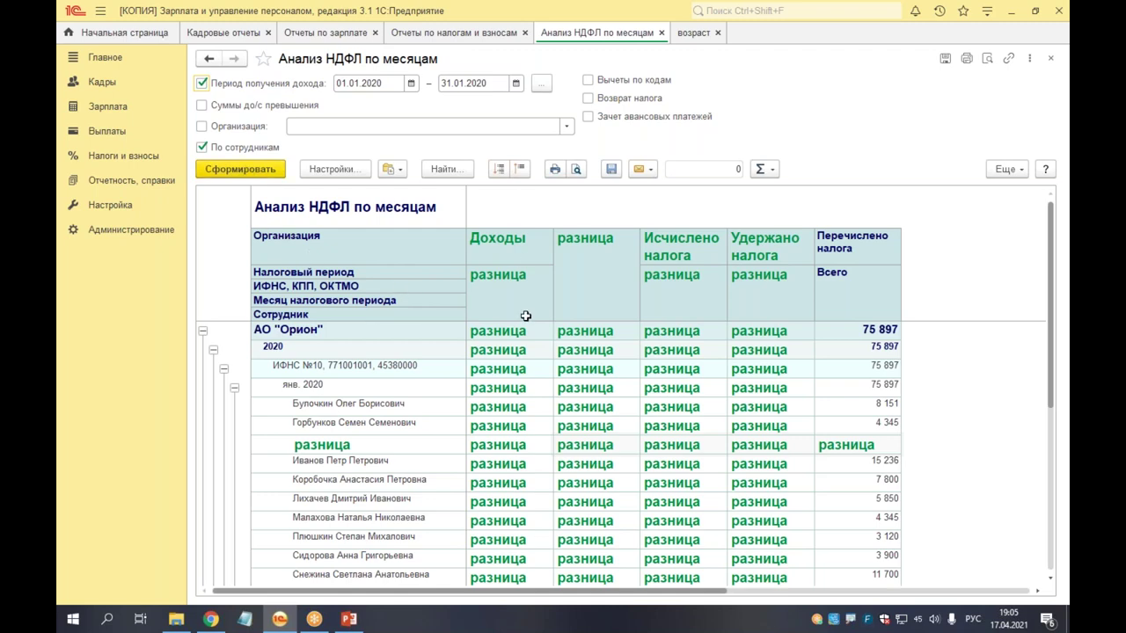
scroll(563, 362, "down", 3)
scroll(573, 388, "up", 3)
Step: Reopen the report variant for editing and open its green «Цвет текста, Шрифт, Текст» conditional formatting element
left_click(1009, 170)
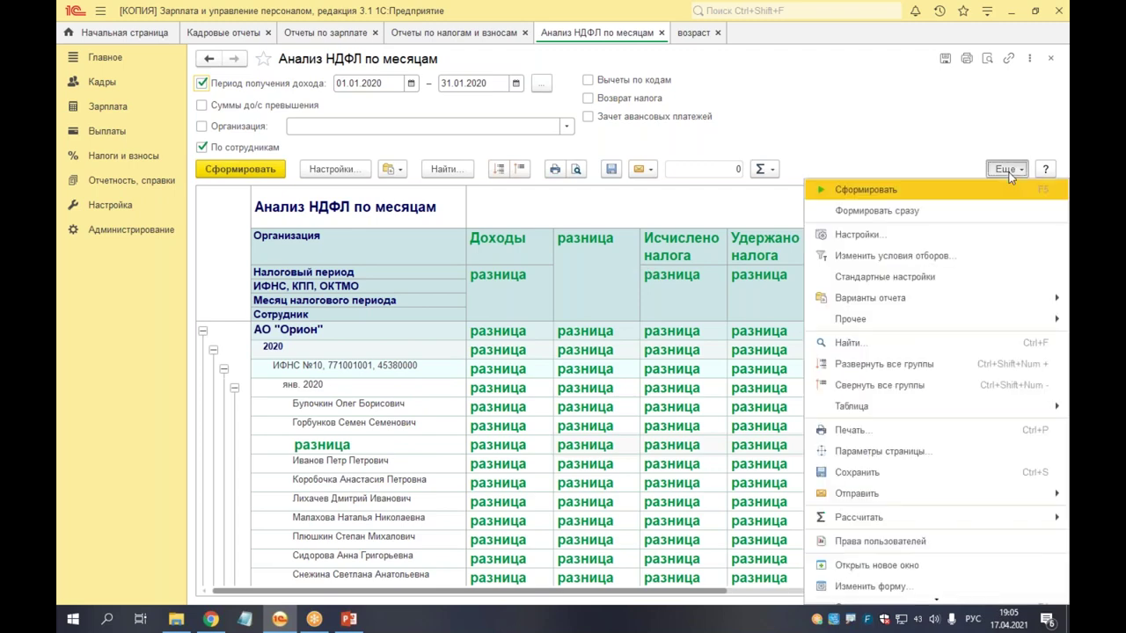
mouse_move(915, 320)
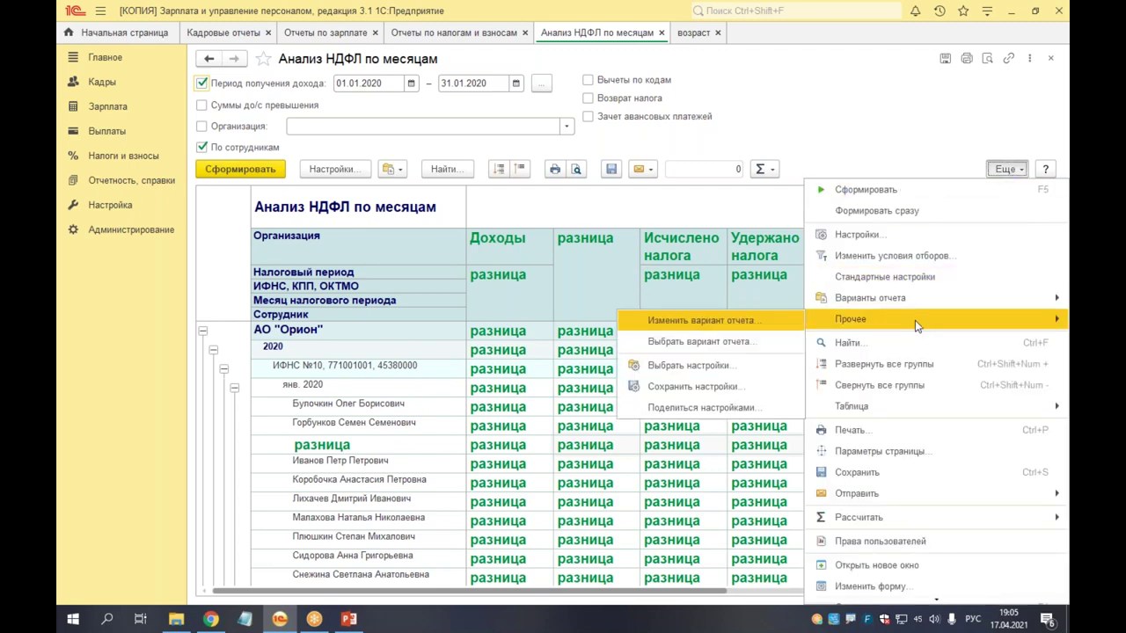
left_click(709, 326)
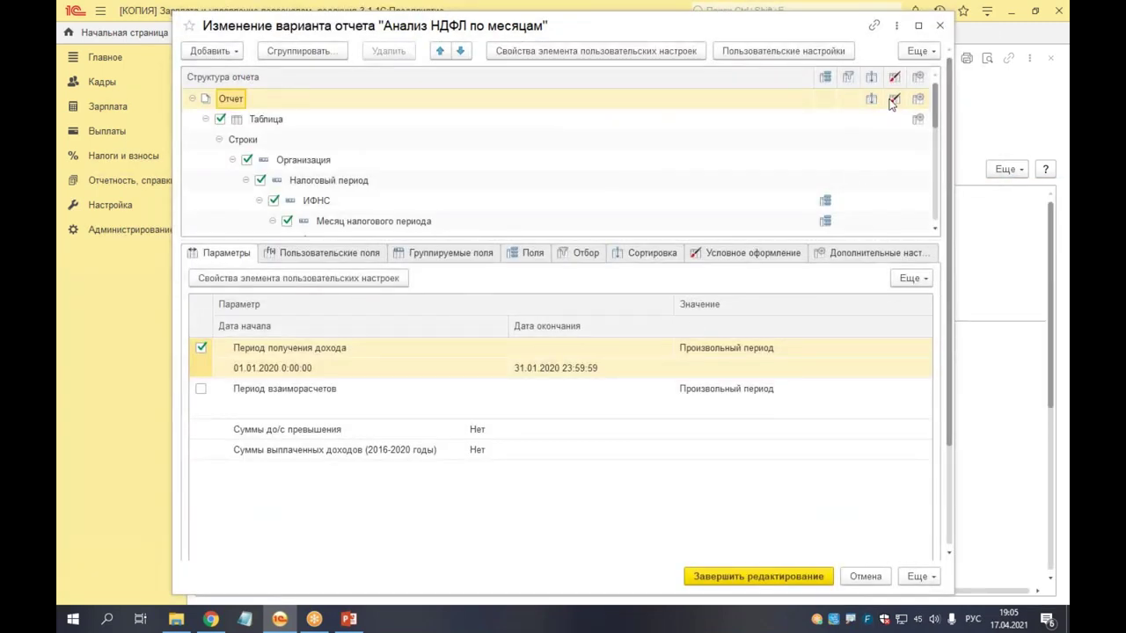
left_click(894, 98)
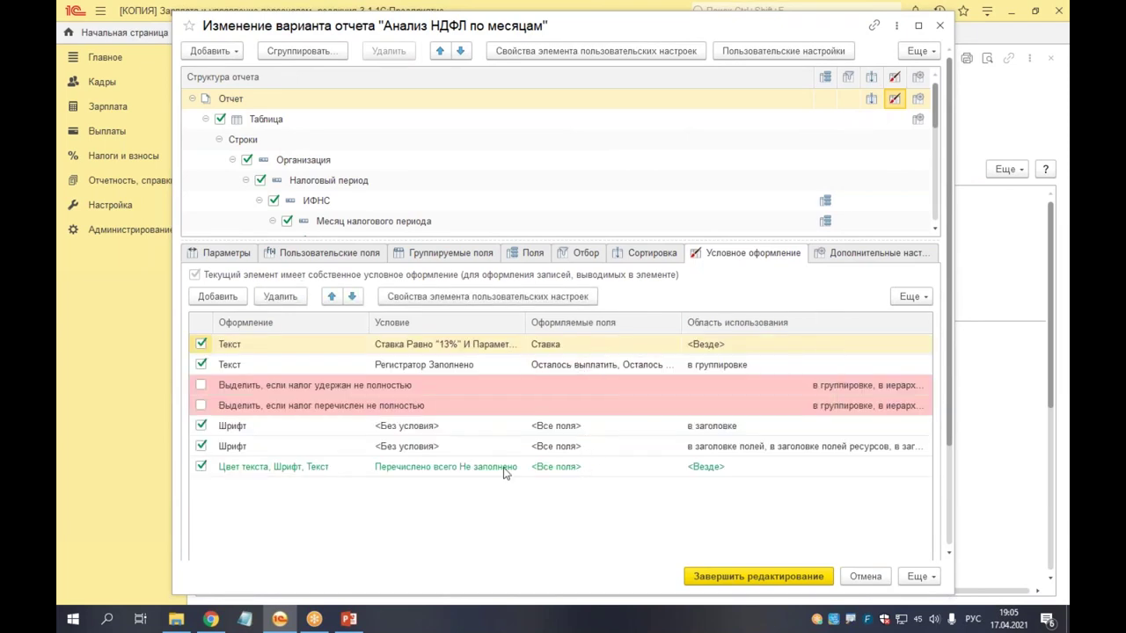
scroll(504, 475, "down", 3)
double_click(491, 344)
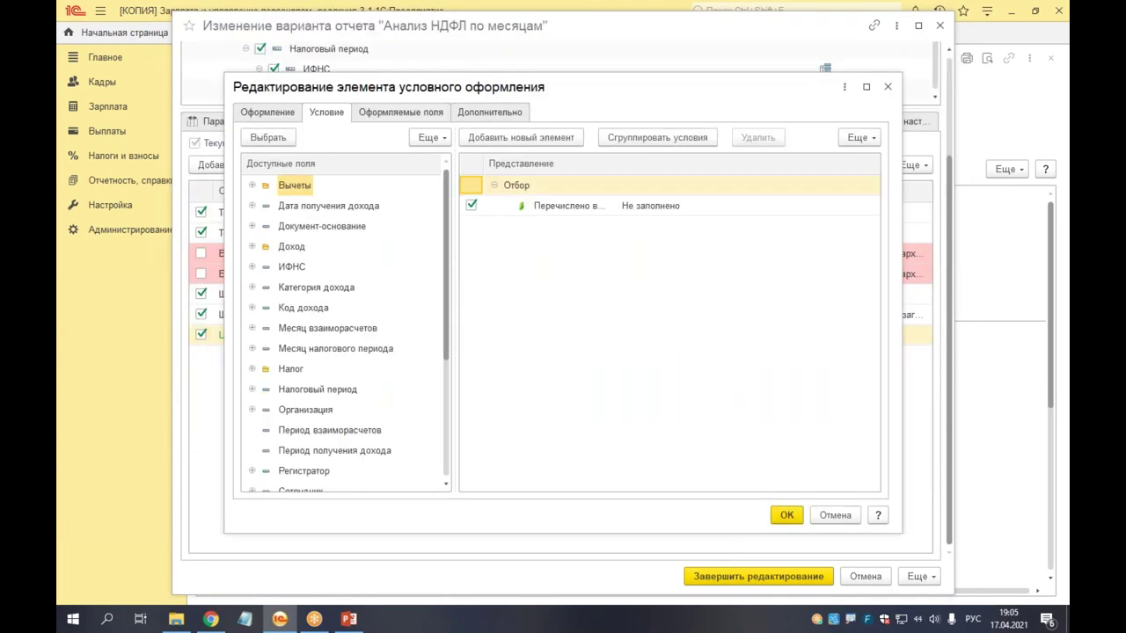
Step: Examine the element's condition, formatted fields and usage areas to find why the formatting applies too widely
left_click(283, 113)
left_click(323, 116)
left_click(415, 118)
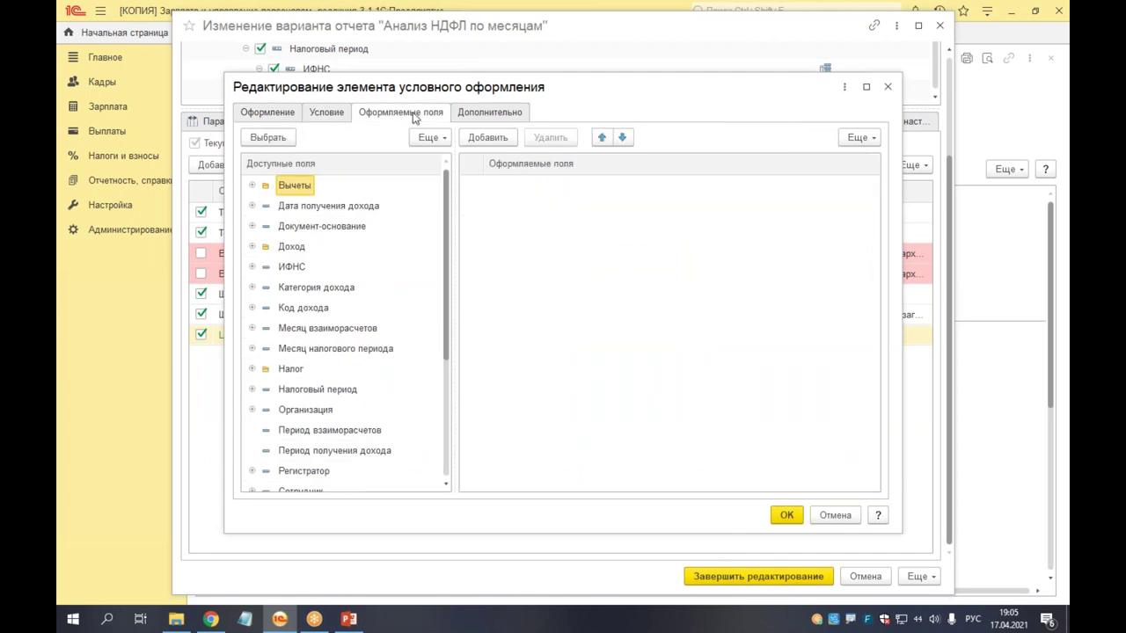
left_click(475, 120)
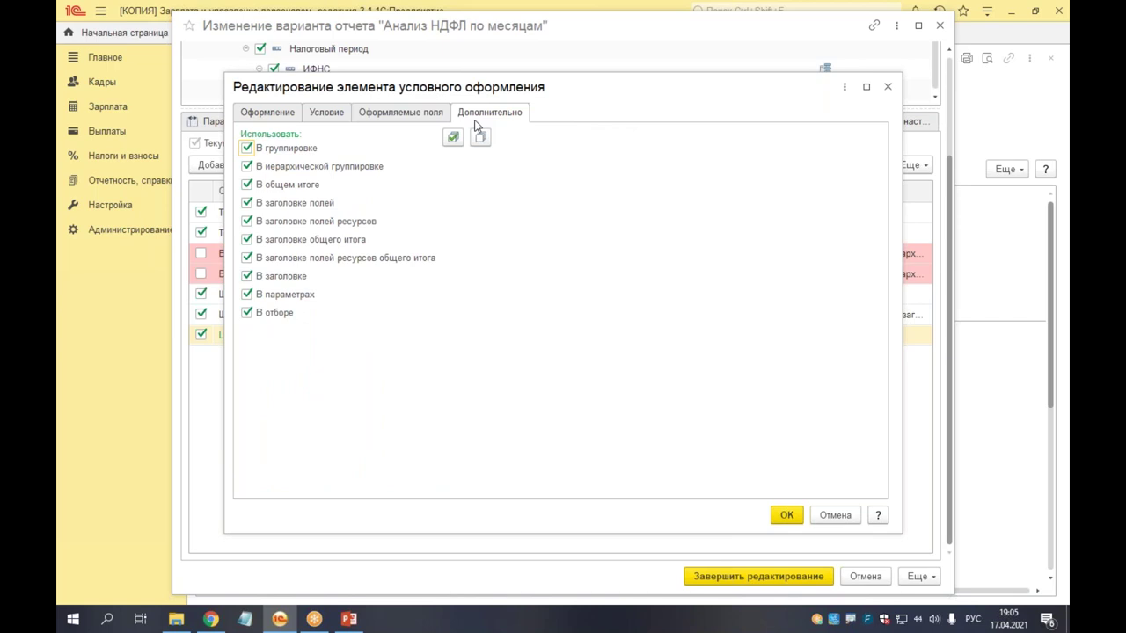
left_click(391, 121)
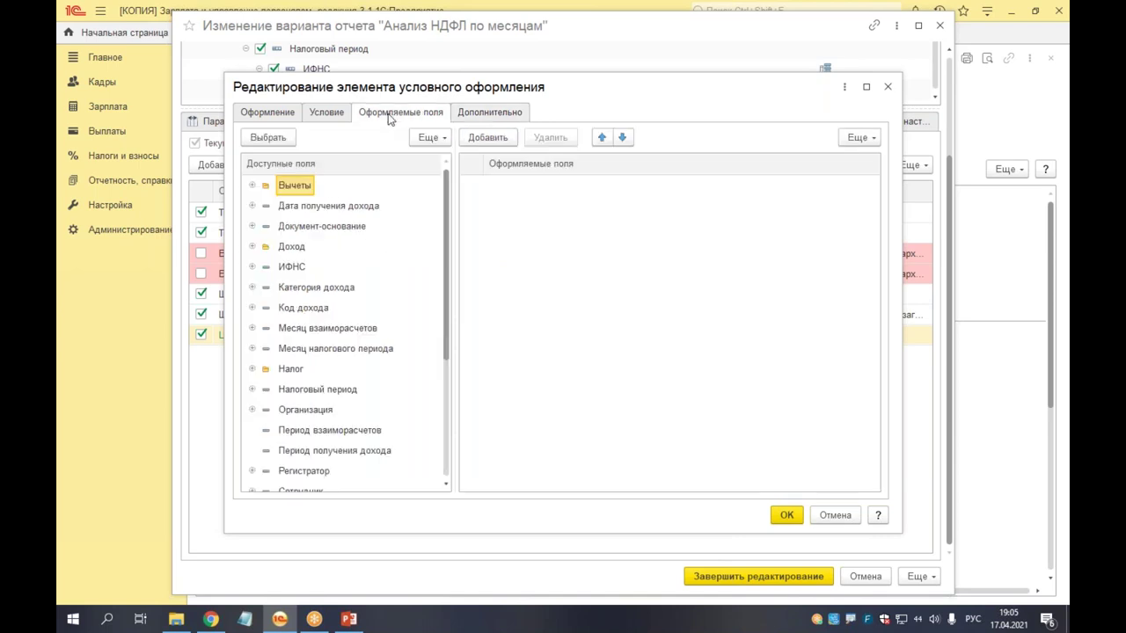
left_click(327, 122)
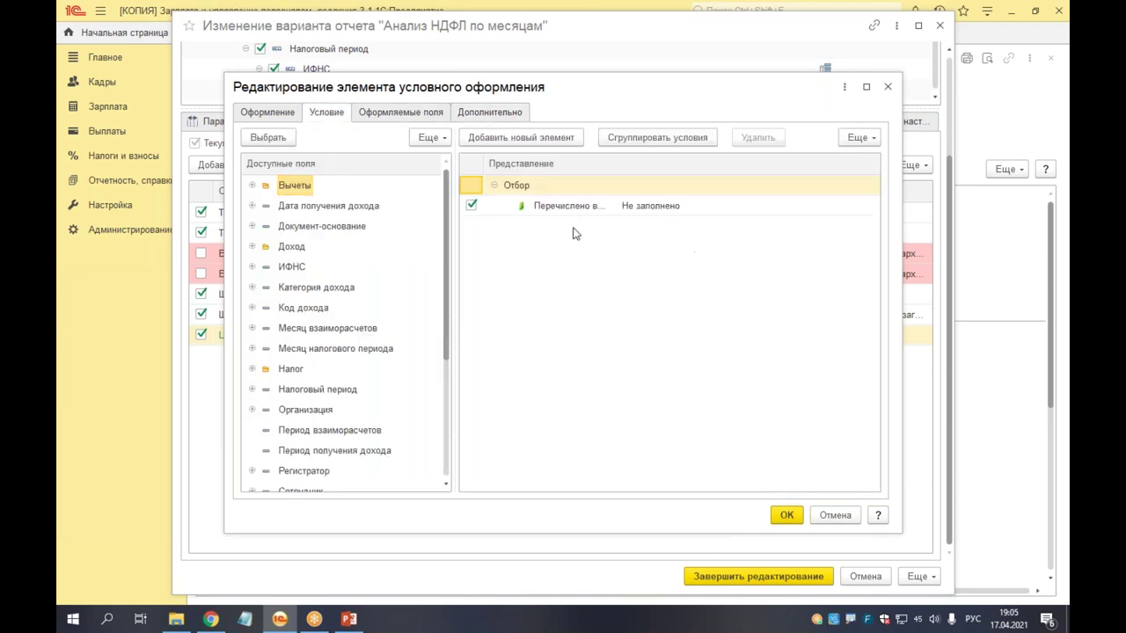
Step: Limit the element's formatted fields to the tax field «Перечислено всего» and save the element
left_click(393, 112)
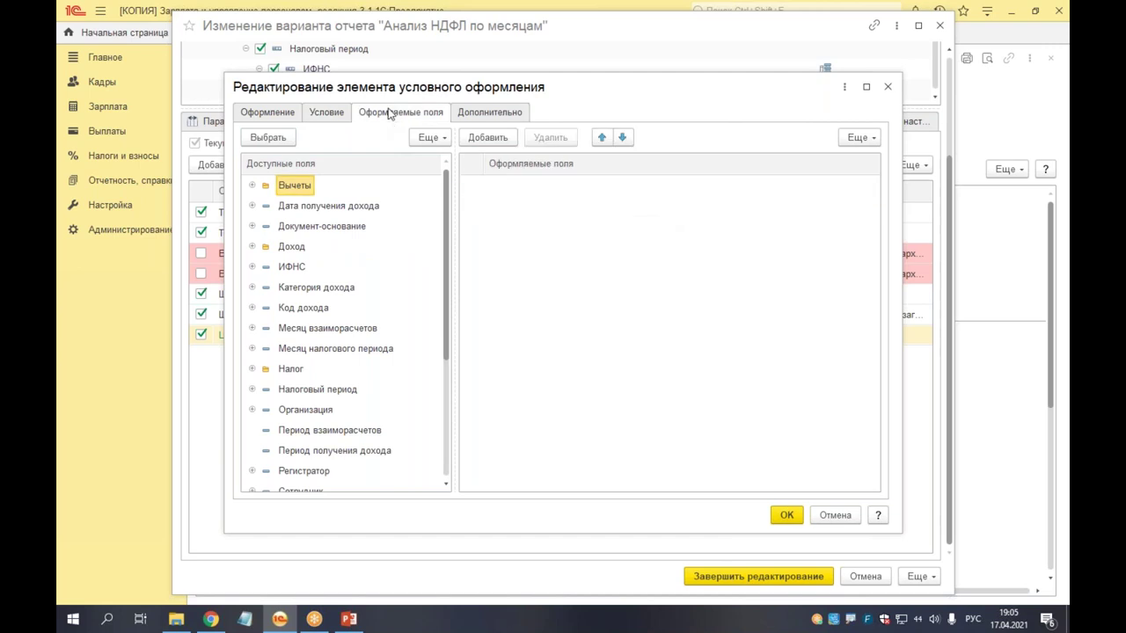
left_click(253, 370)
scroll(332, 331, "down", 2)
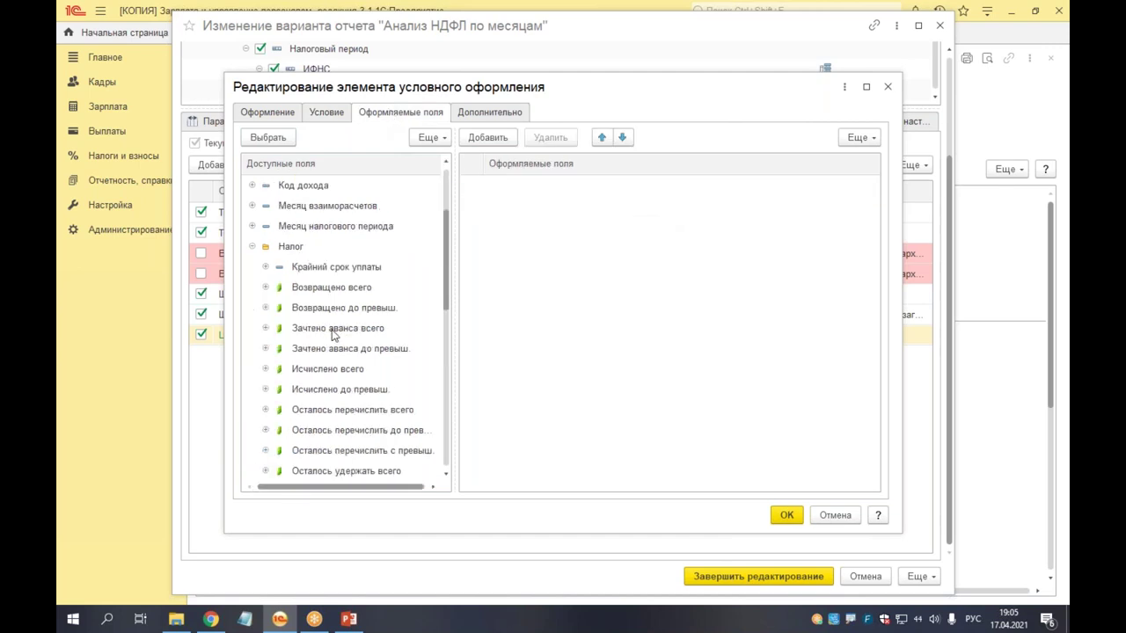
scroll(350, 346, "down", 3)
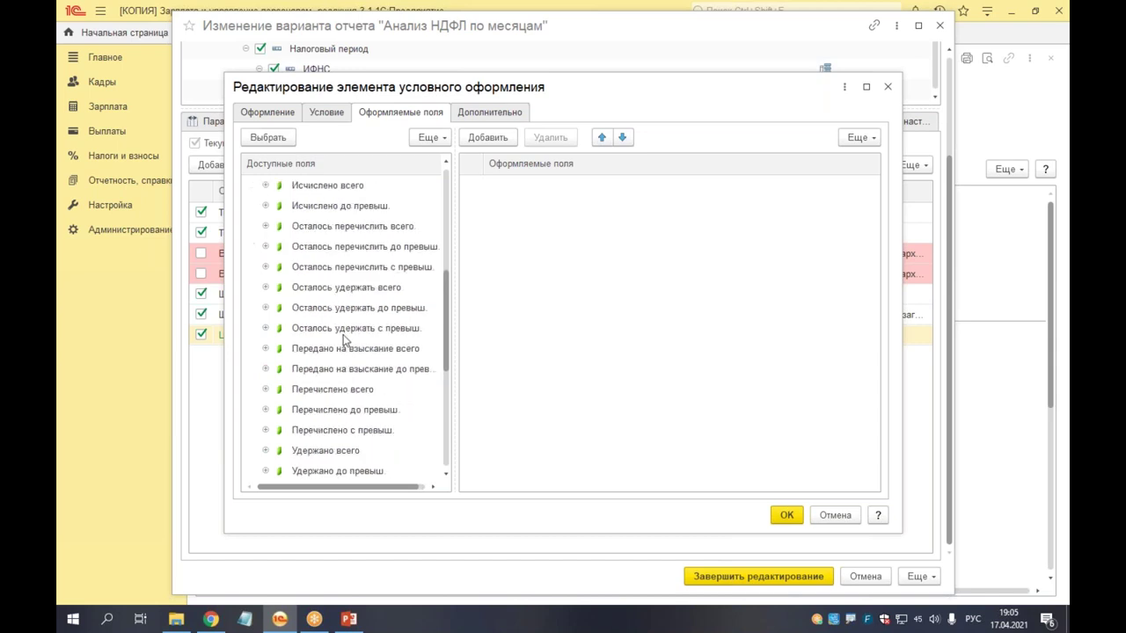
scroll(345, 340, "down", 2)
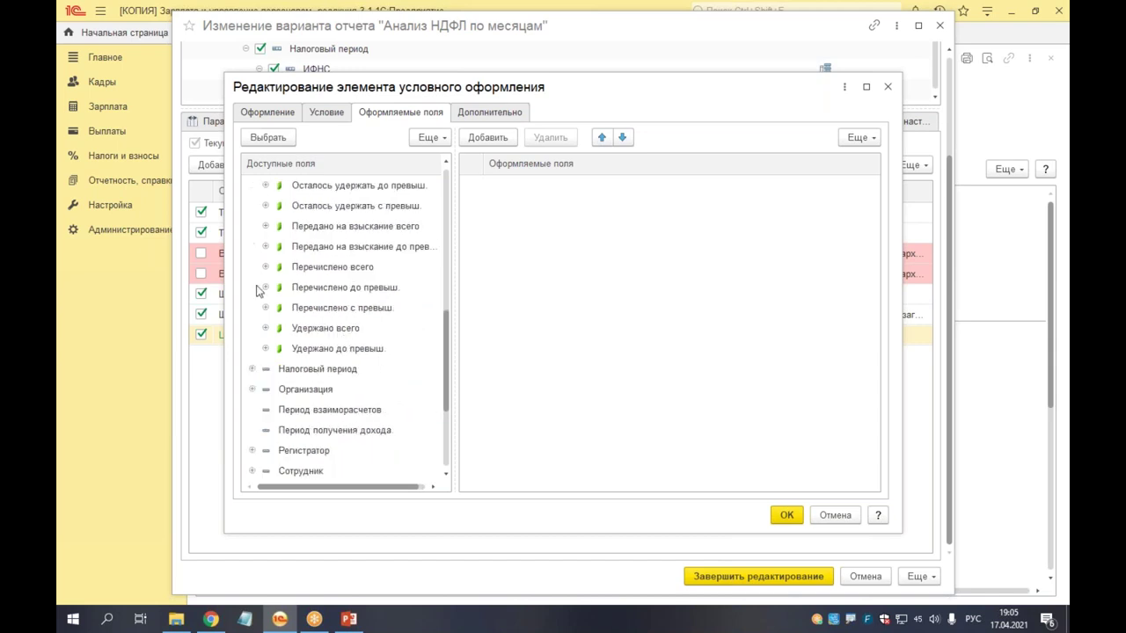
double_click(334, 271)
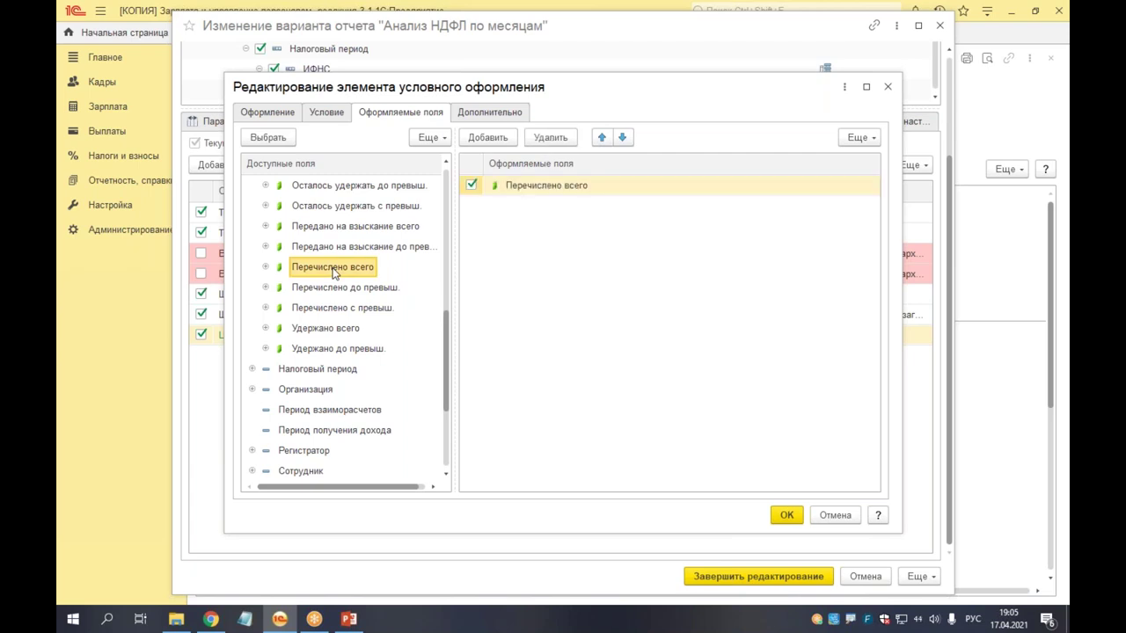
left_click(784, 518)
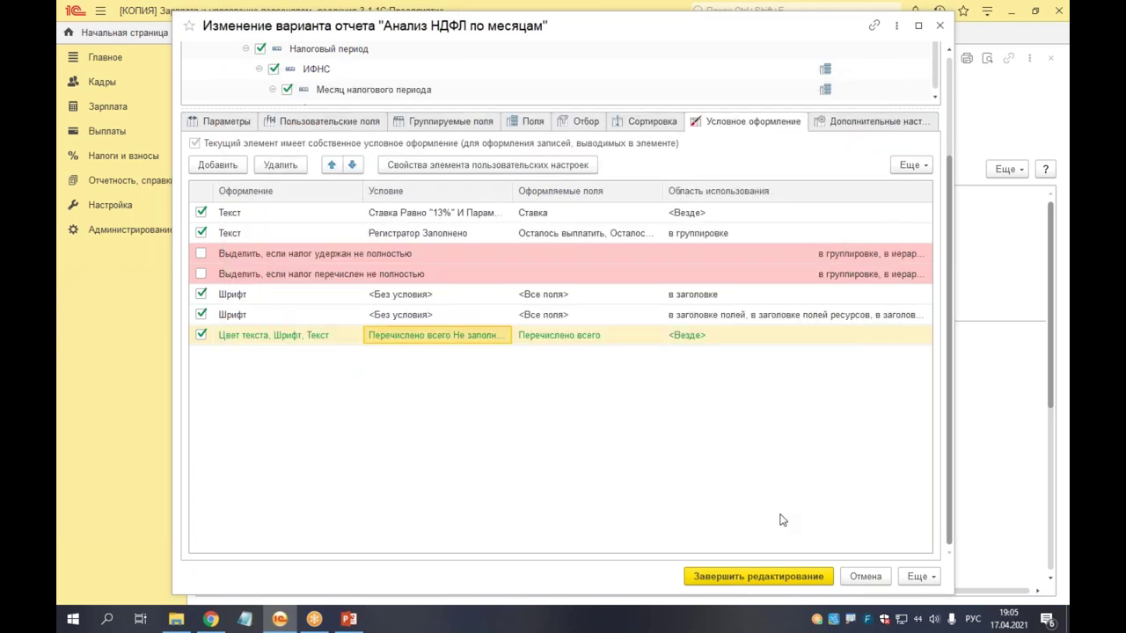
Step: Finish editing the report variant and regenerate the report to check the «разница» highlighting under «Перечислено налога»
left_click(742, 580)
left_click(261, 170)
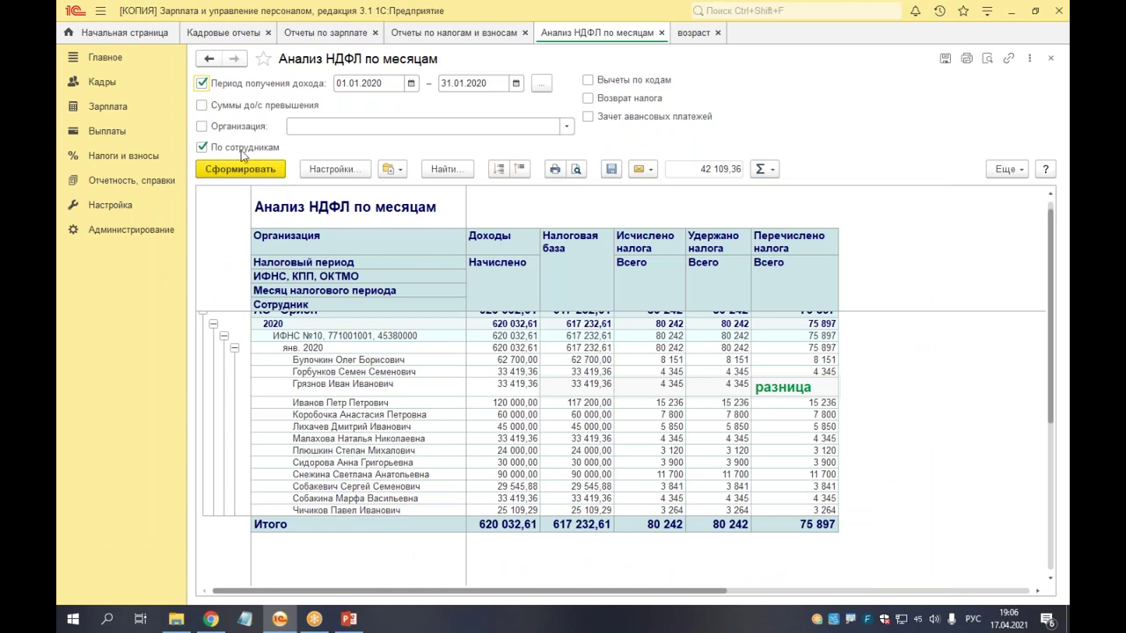
left_click(792, 385)
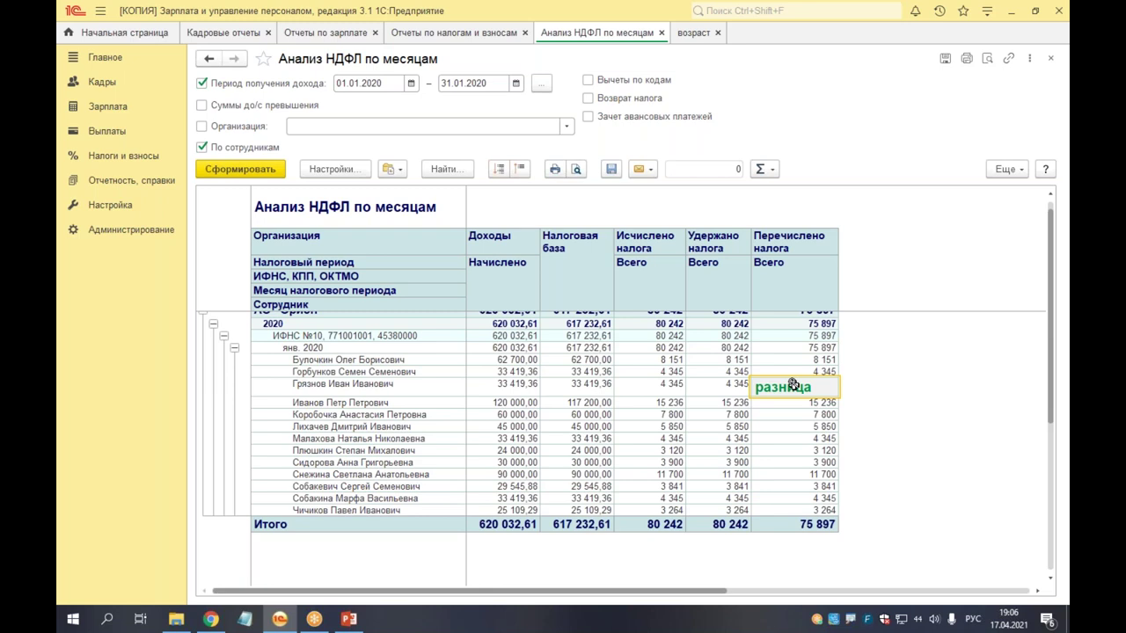
Step: Set the income period to August 2020 and regenerate the report
left_click(536, 86)
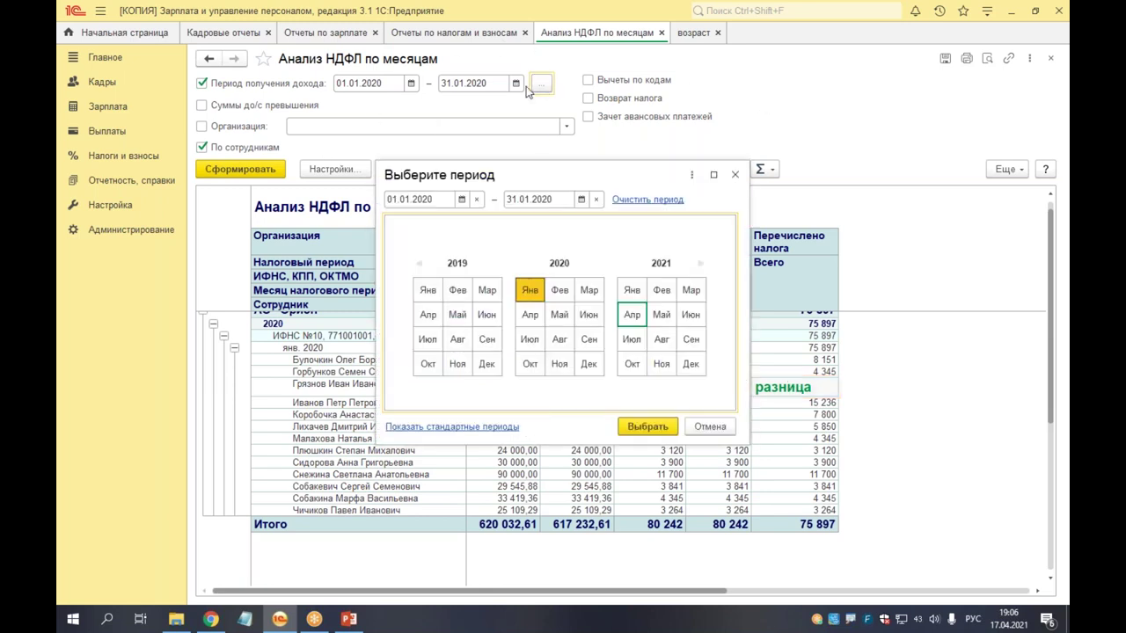
double_click(559, 339)
left_click(264, 170)
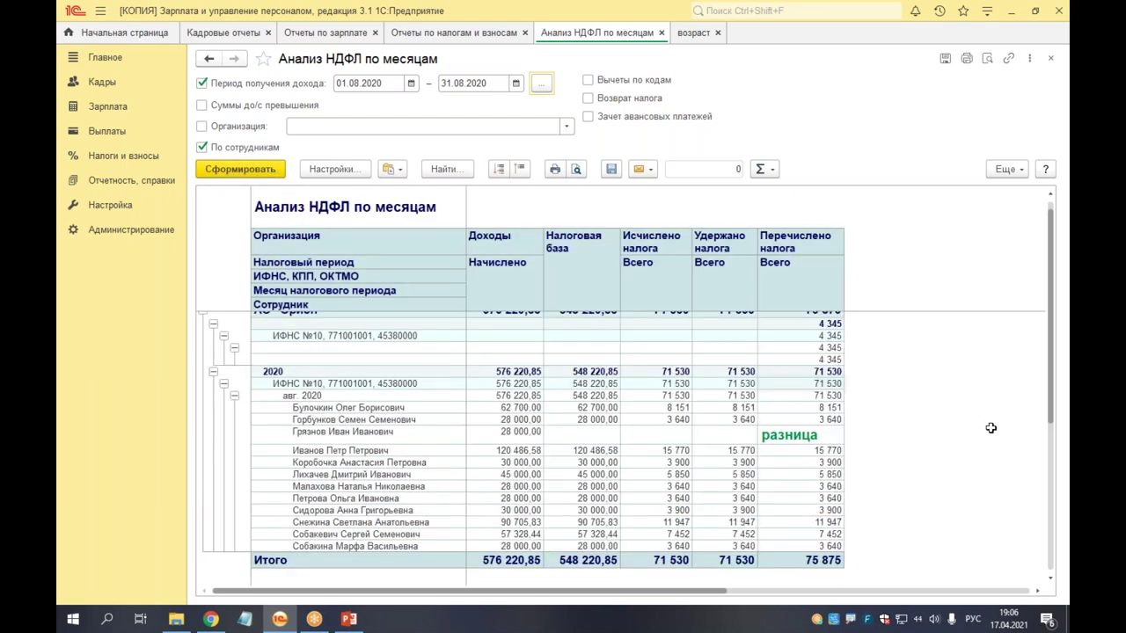
Step: Examine the employee rows of the August report, comparing the highlighted row with the income, tax base and transferred tax of the others
left_click_drag(343, 436, 829, 439)
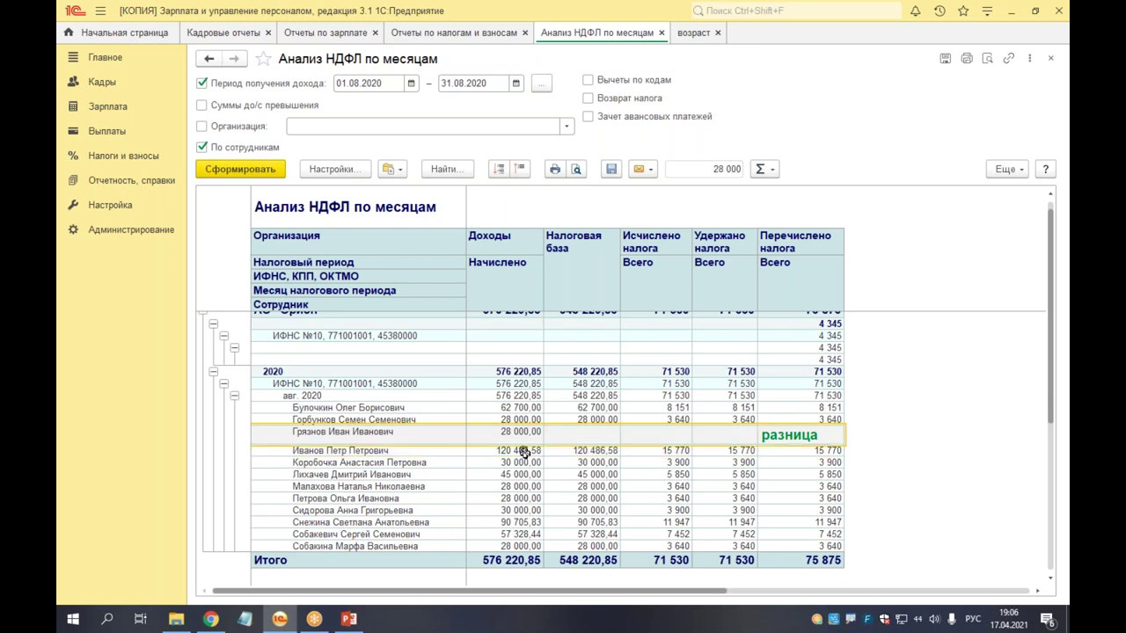
left_click(384, 432)
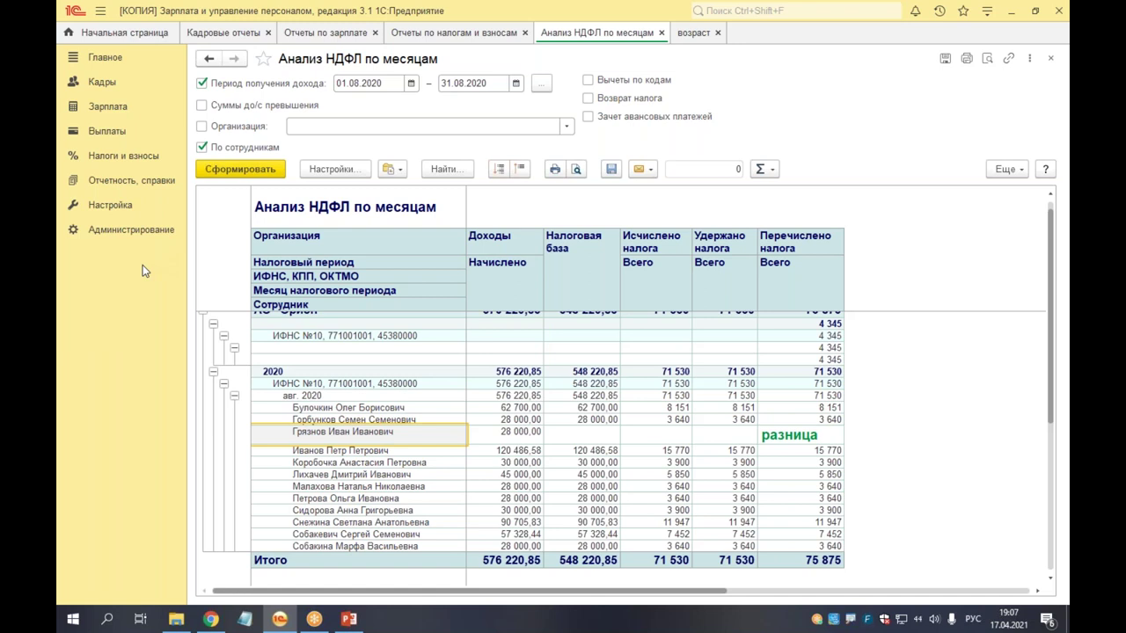
left_click_drag(313, 464, 774, 498)
left_click(859, 490)
left_click(548, 509)
left_click(817, 497)
left_click(393, 525)
left_click(598, 524)
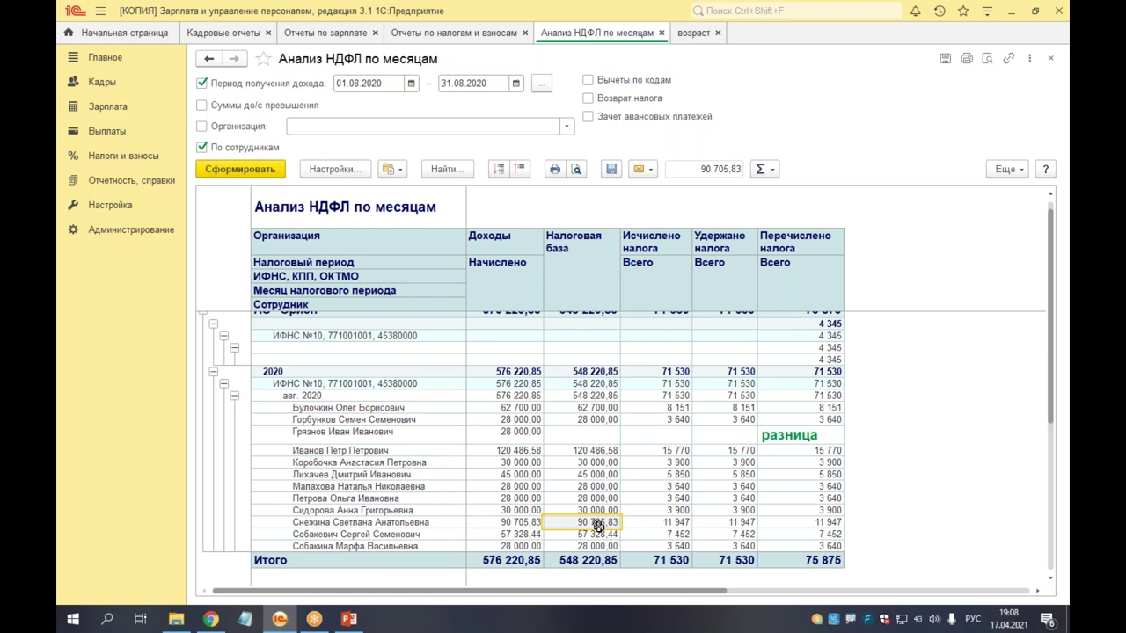
Step: Open «Анализ зарплаты по сотрудникам (в целом за период)» from the salary reports and generate it for January 2015
left_click(105, 112)
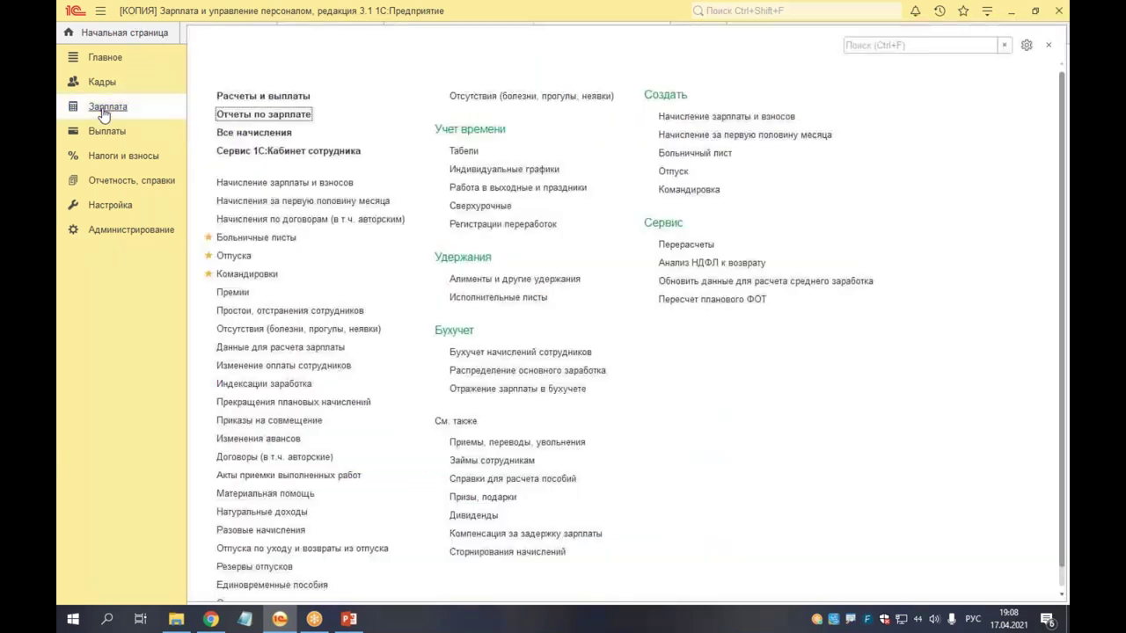
left_click(250, 116)
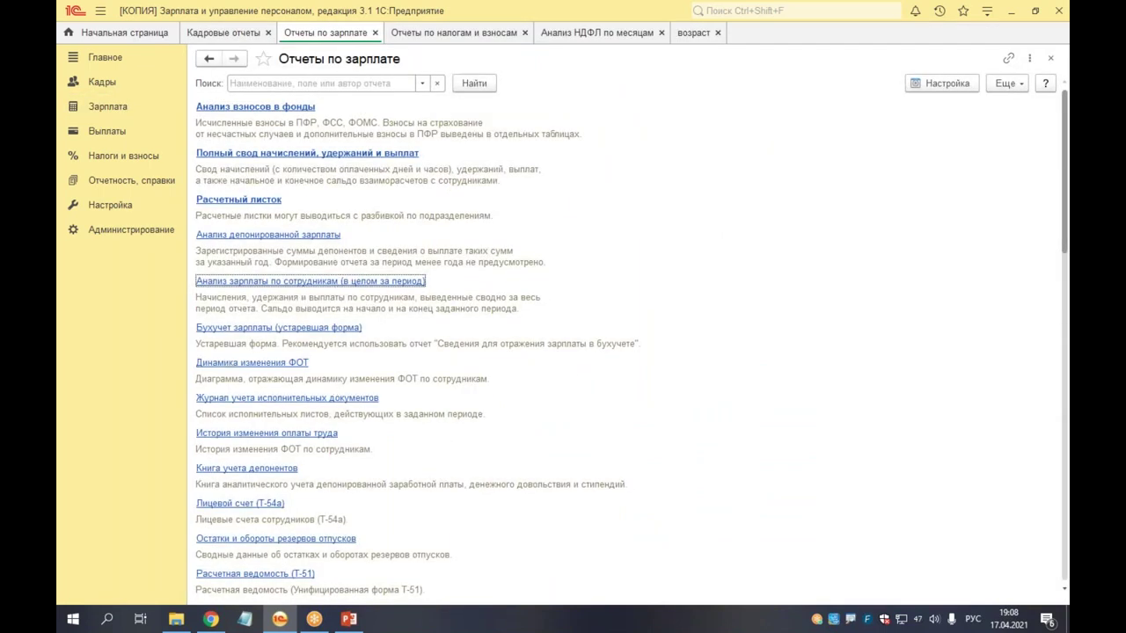
key("Return")
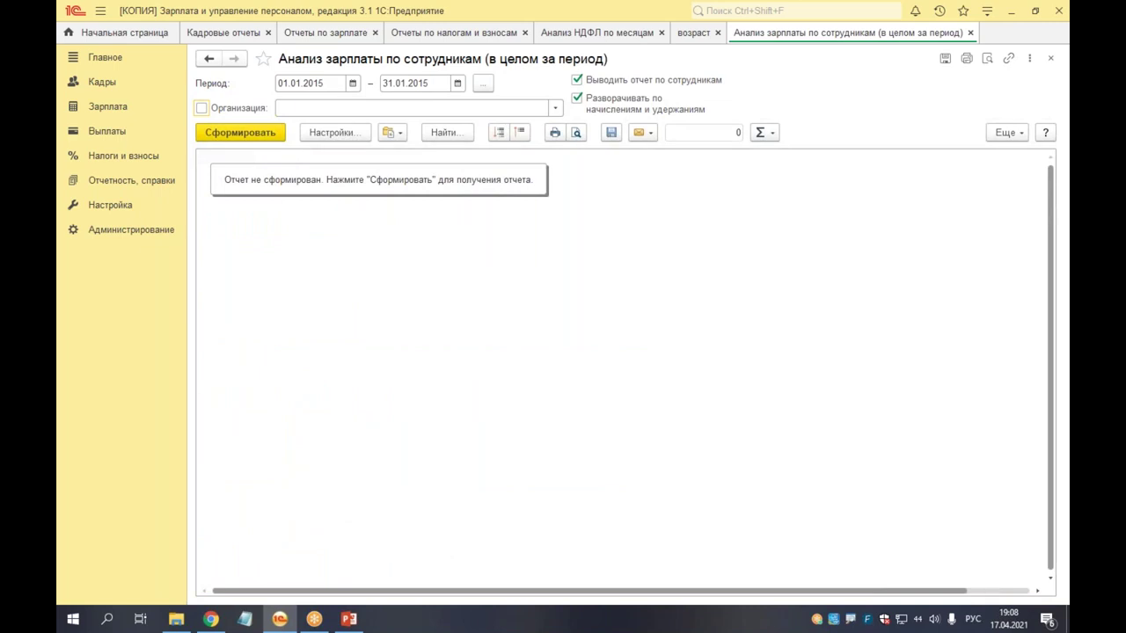
left_click(240, 136)
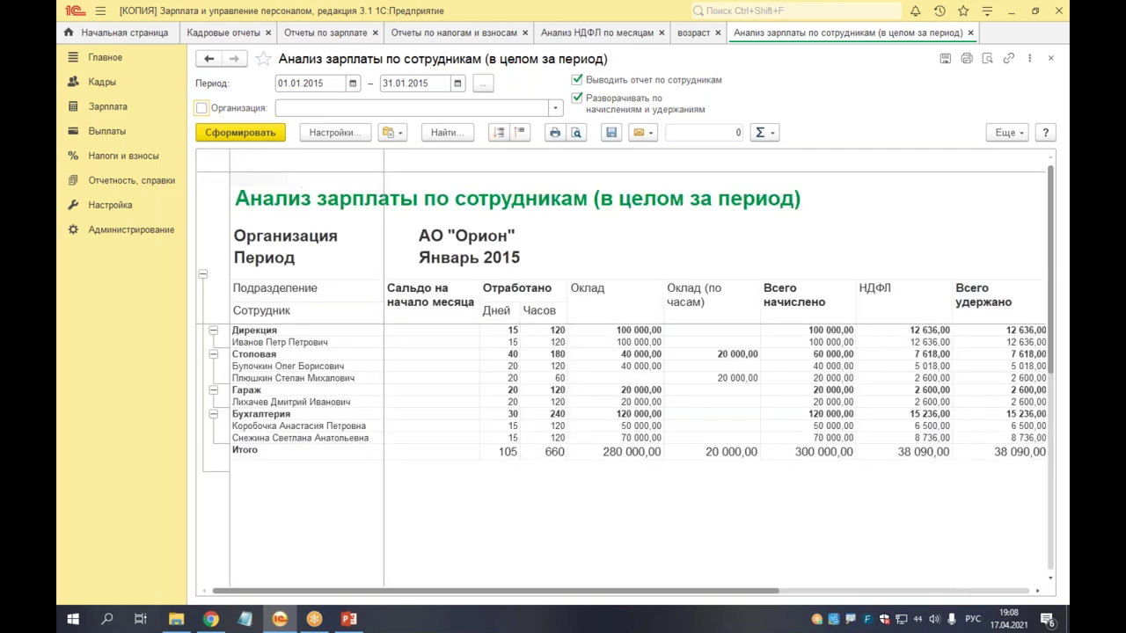
Step: Open the salary report variant for editing and show its conditional formatting settings
left_click(1019, 136)
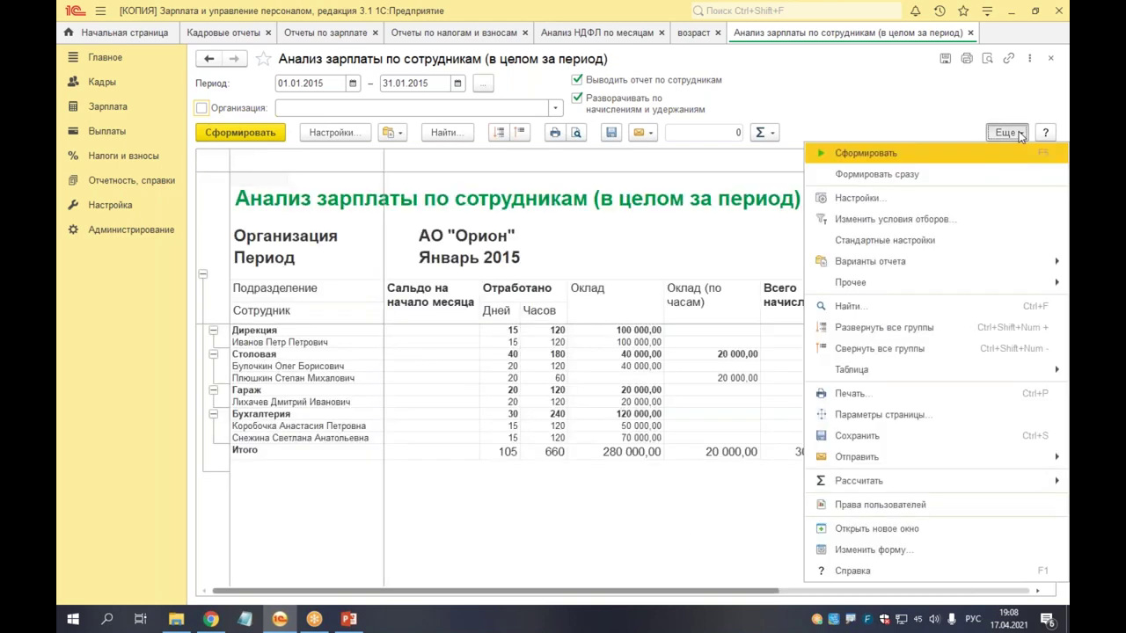
mouse_move(900, 283)
left_click(731, 285)
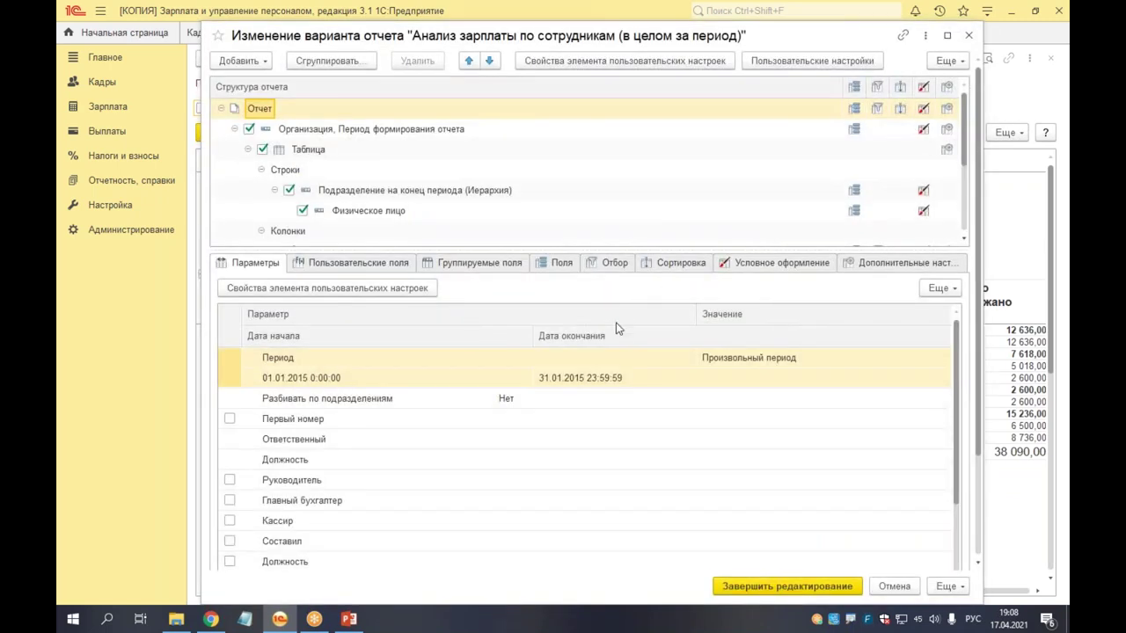
left_click(736, 263)
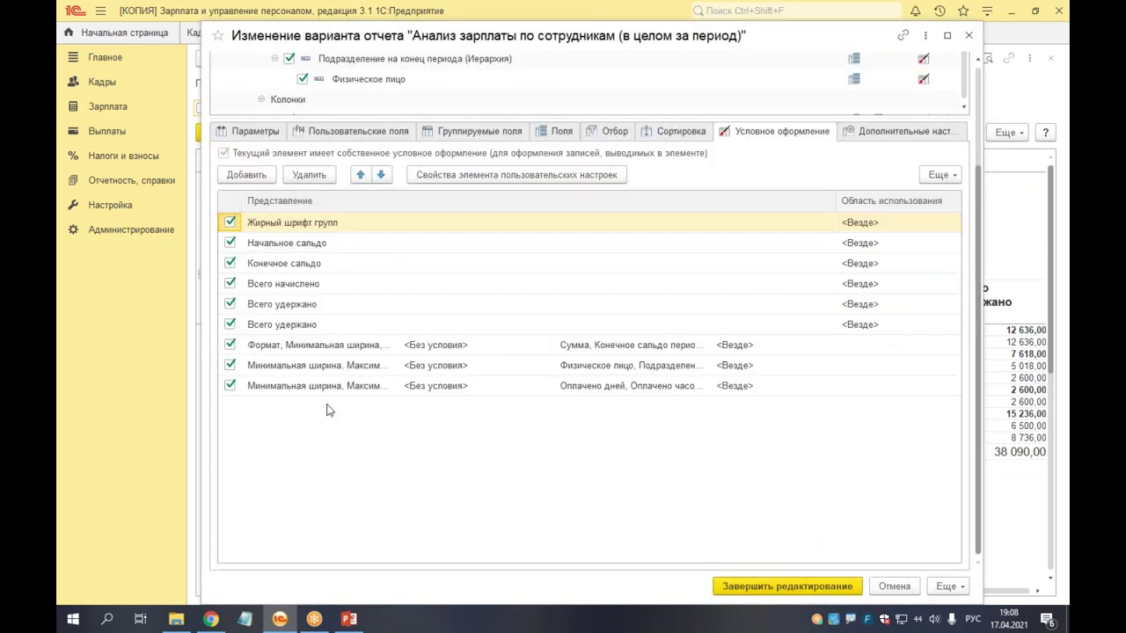
Step: Add a conditional formatting element with «Цвет фона» set to the style colour «Выполненная задача»
left_click(260, 172)
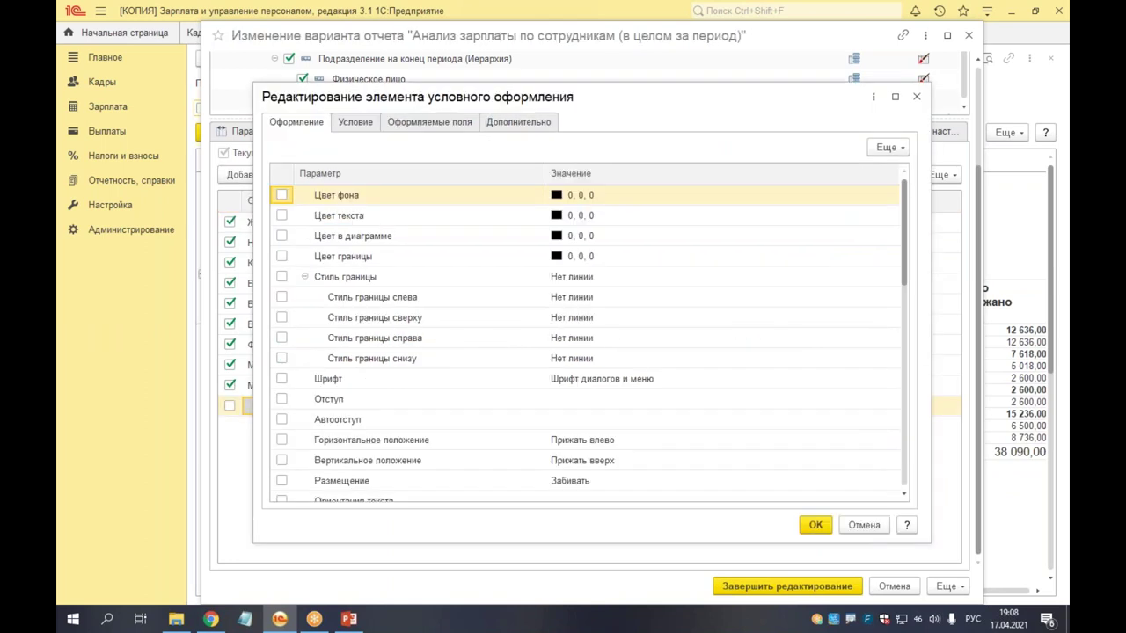
left_click(602, 197)
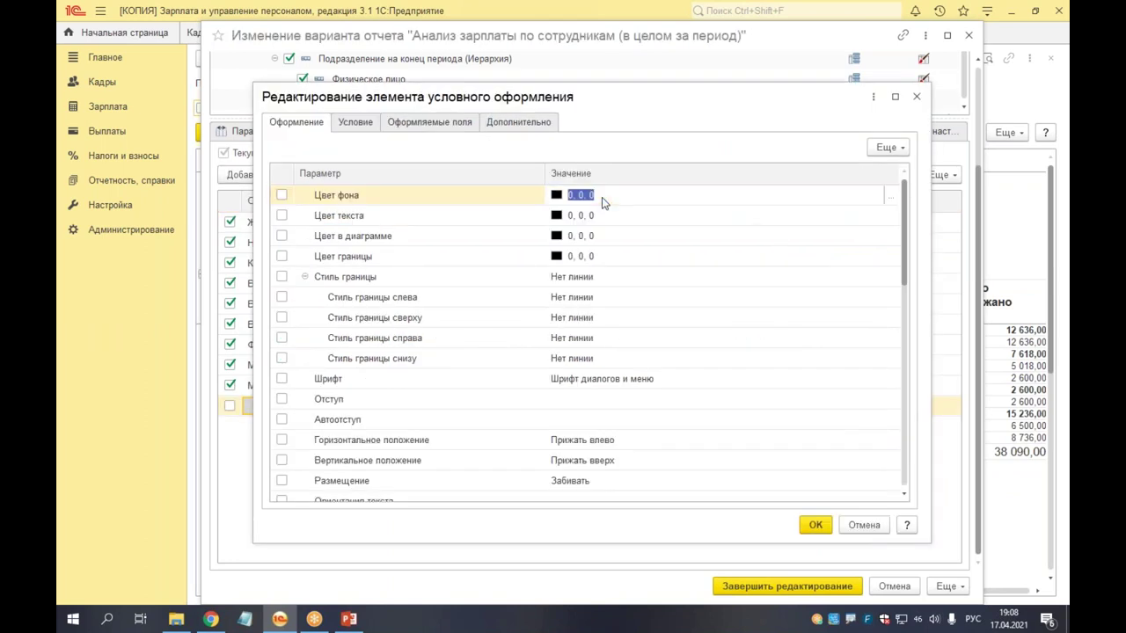
left_click(888, 199)
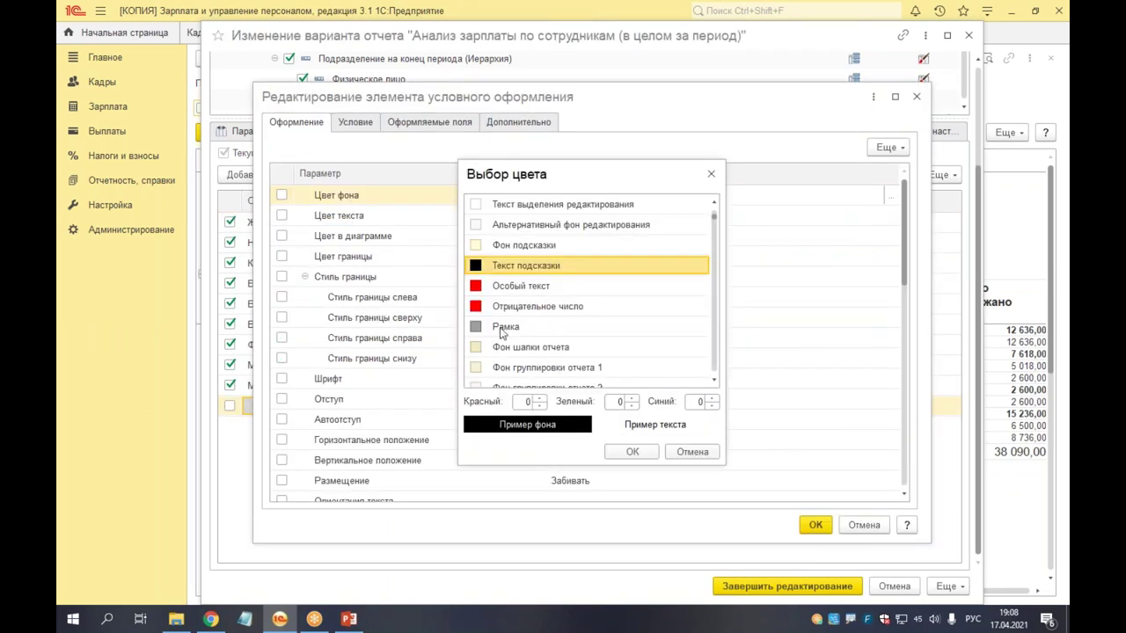
scroll(526, 350, "down", 10)
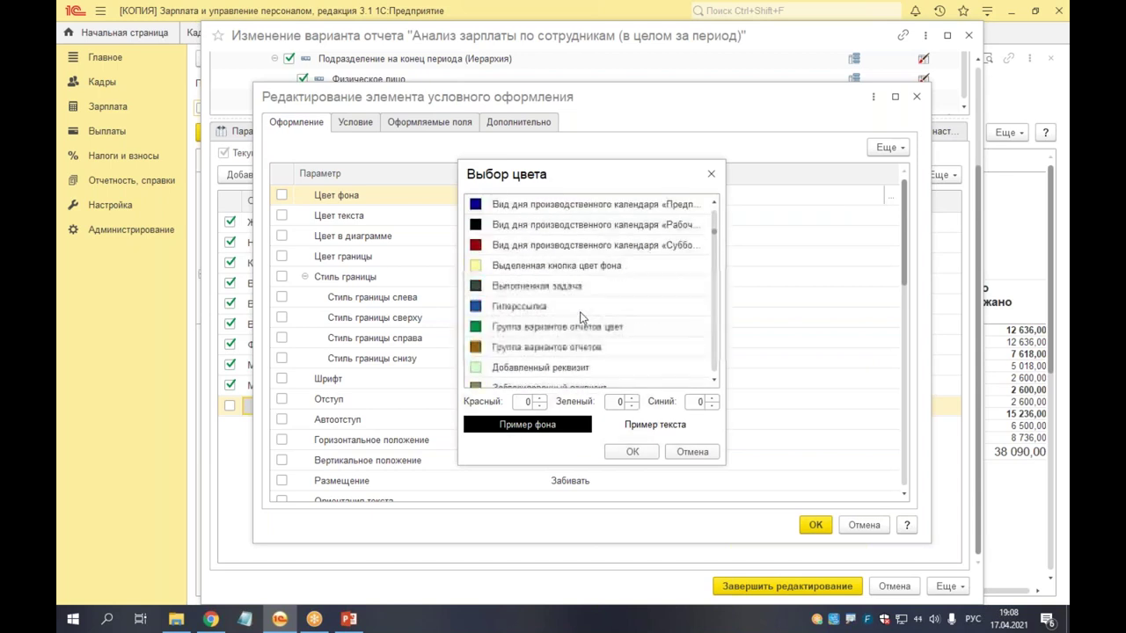
double_click(538, 231)
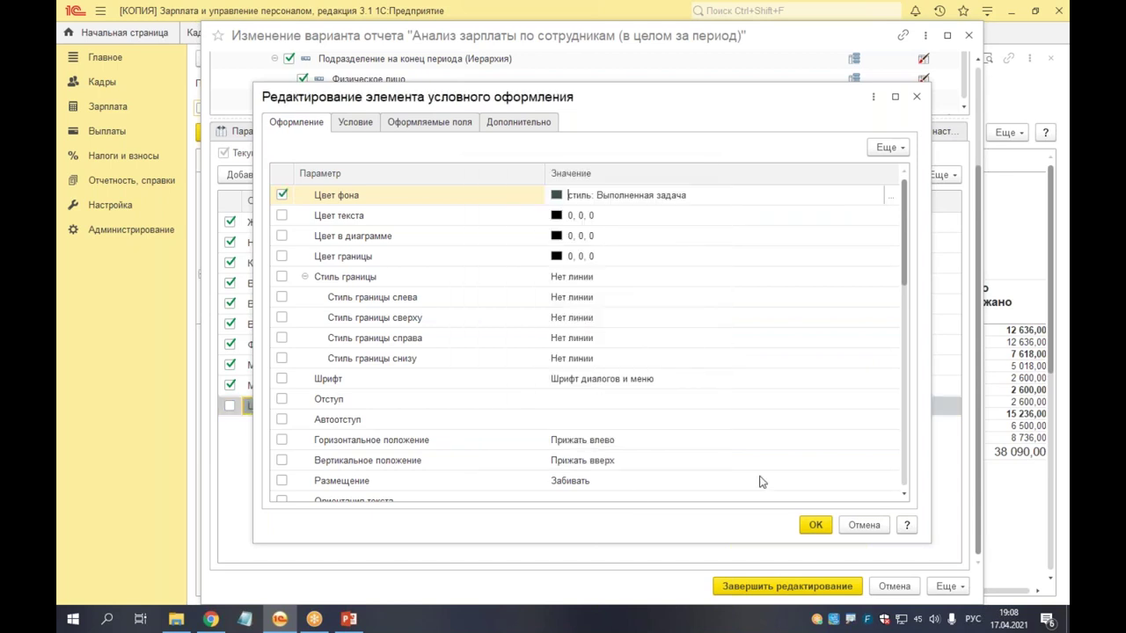
Step: Give the element the condition «Сумма» «Больше» 20 000 and save the element
left_click(366, 127)
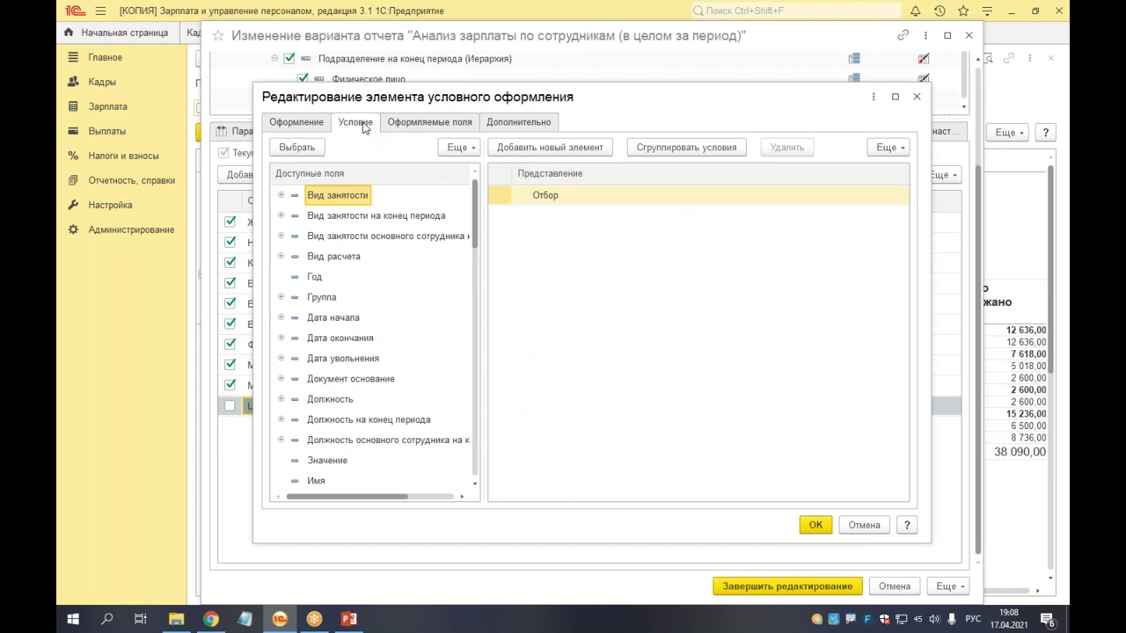
scroll(385, 387, "down", 5)
scroll(387, 389, "down", 4)
scroll(391, 391, "down", 3)
scroll(390, 390, "down", 3)
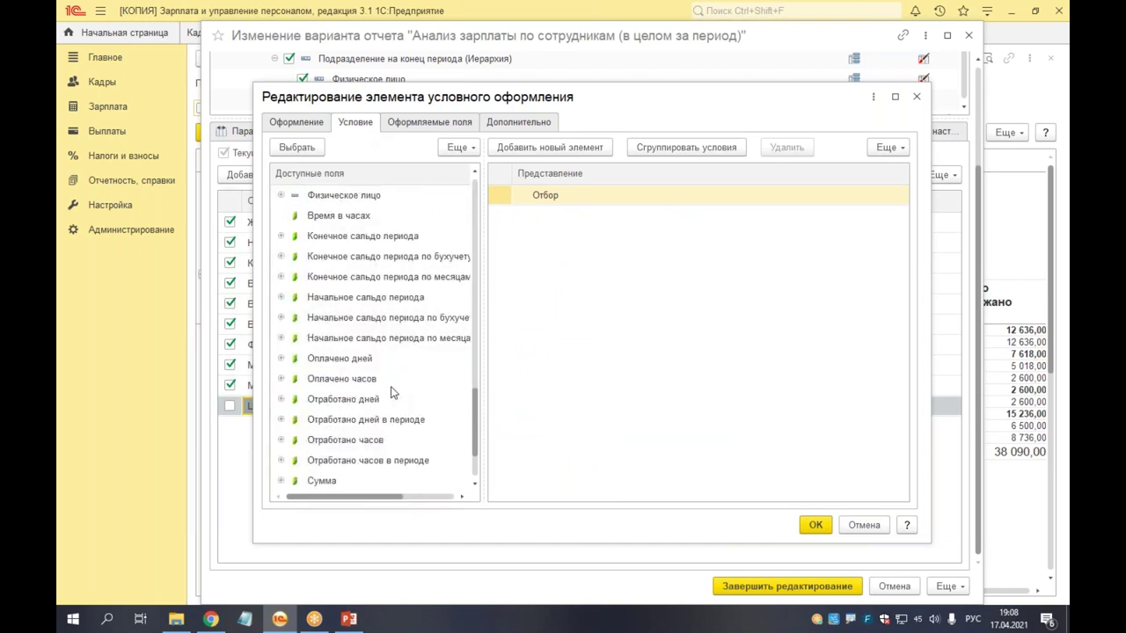
scroll(392, 392, "down", 2)
double_click(338, 400)
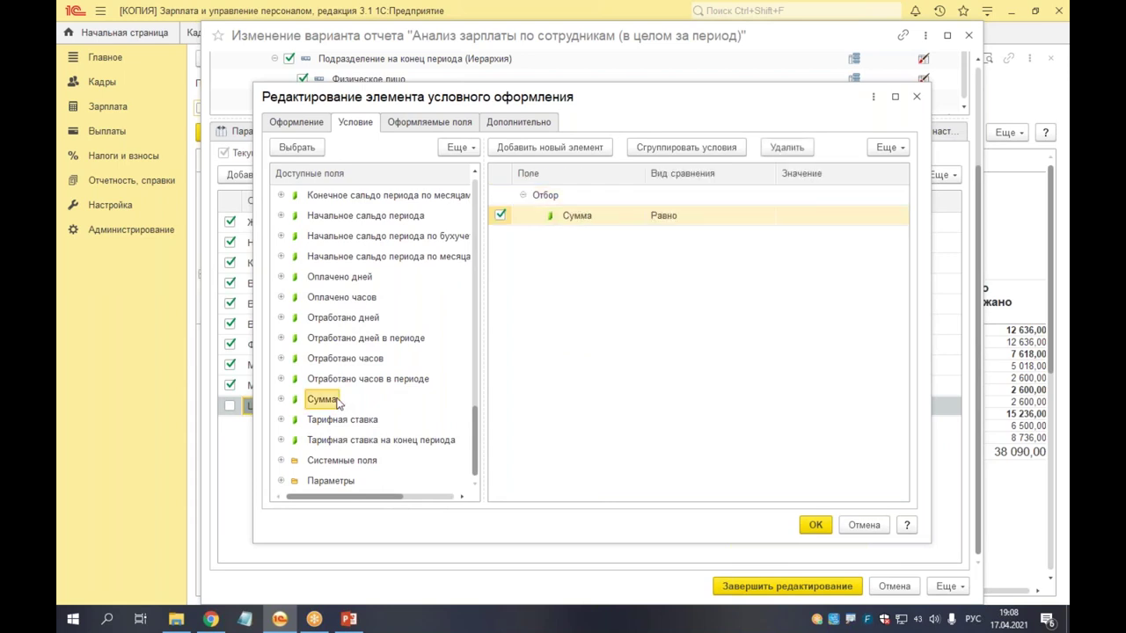
left_click(727, 225)
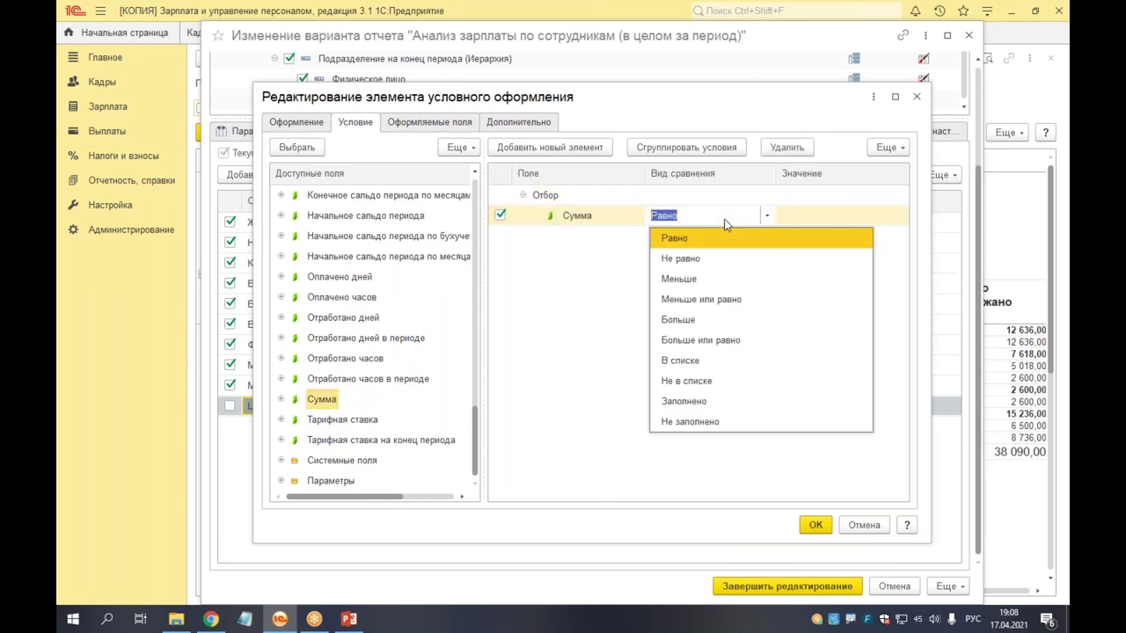
left_click(726, 319)
left_click(808, 218)
type("20 000")
key("Return")
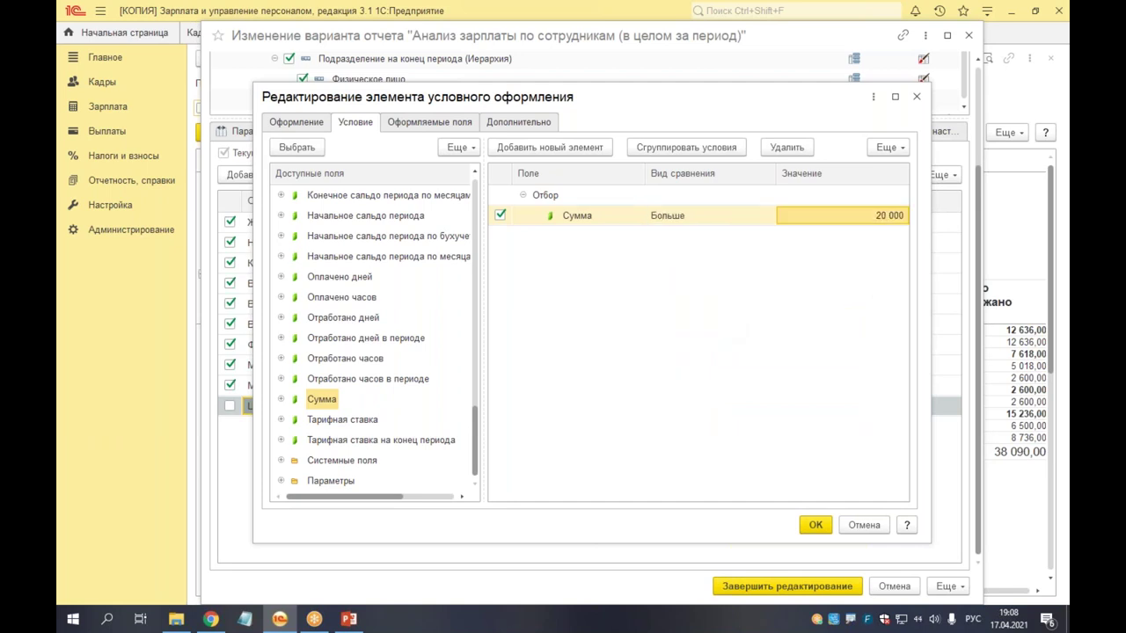
left_click(816, 525)
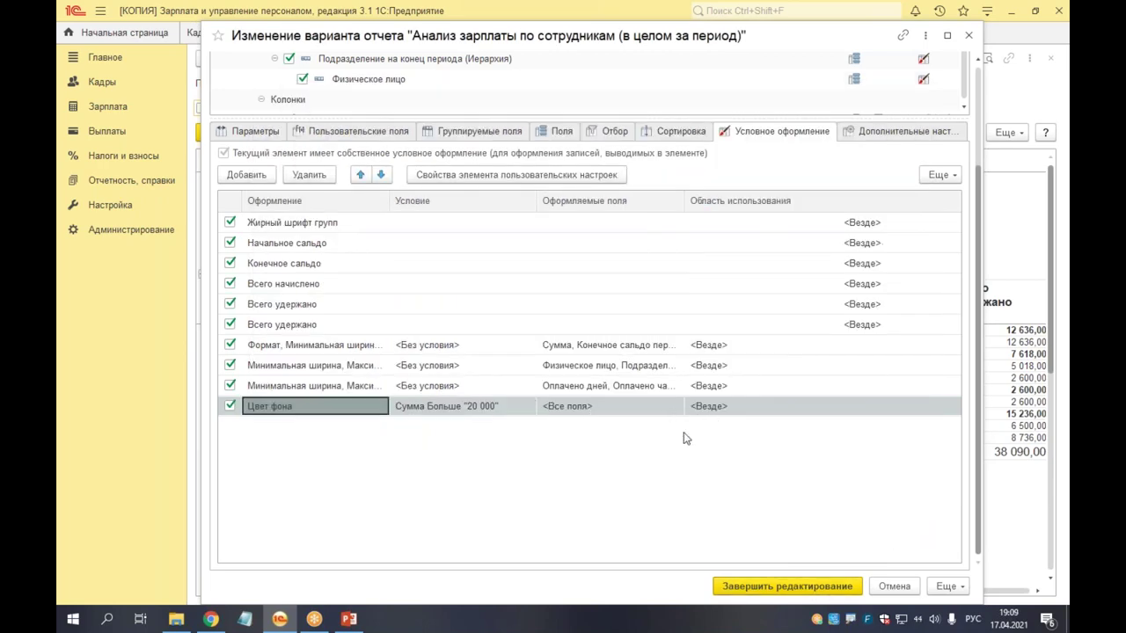
Step: Finish editing the salary report variant and regenerate the report to check the background colouring
left_click(787, 585)
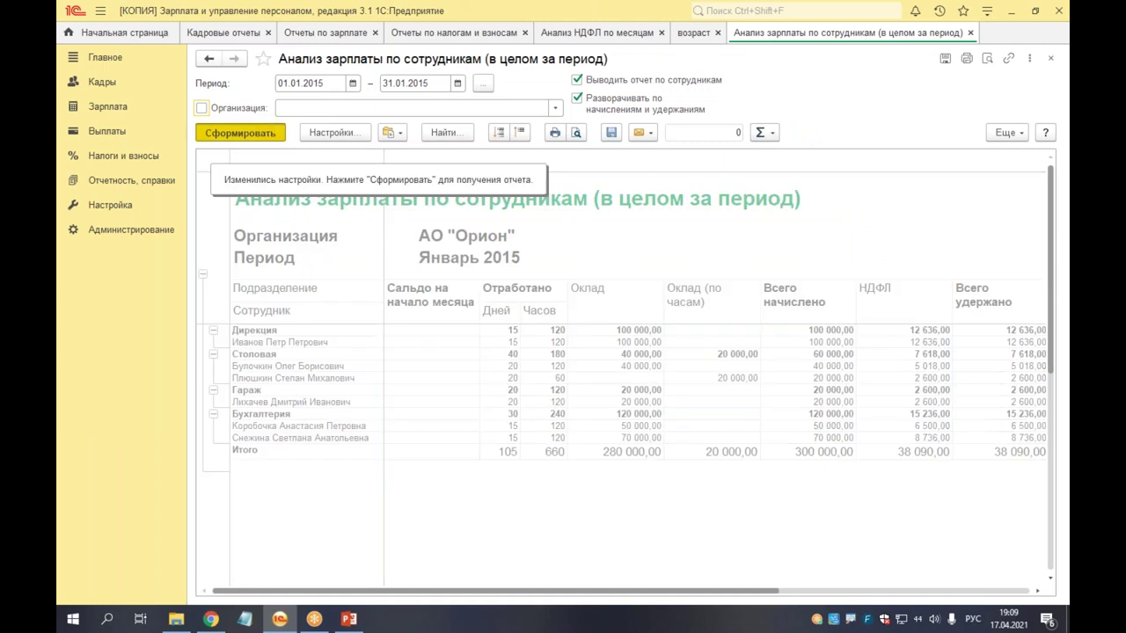
left_click(240, 132)
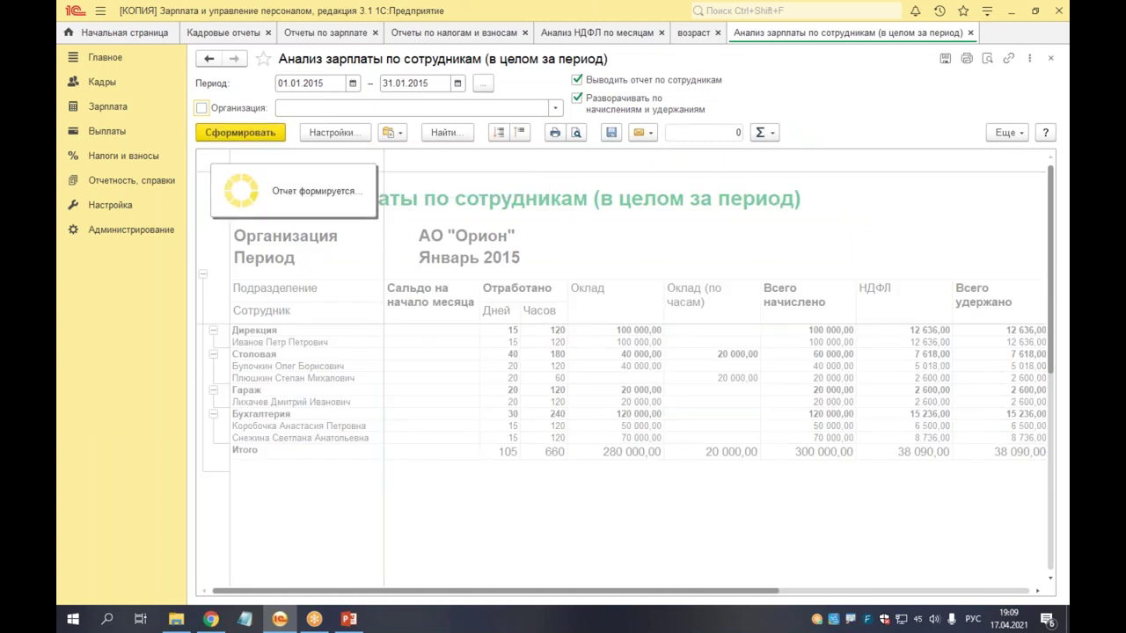
left_click(770, 554)
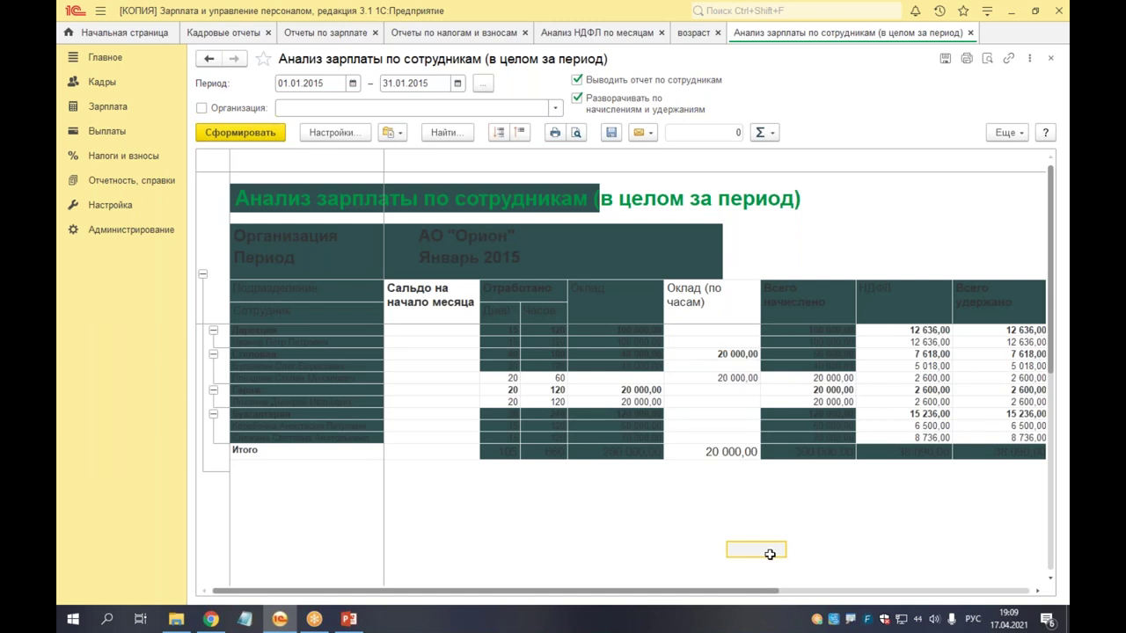
Step: Reopen the salary report variant for editing and open the «Цвет фона» element's condition
left_click(1007, 132)
mouse_move(924, 293)
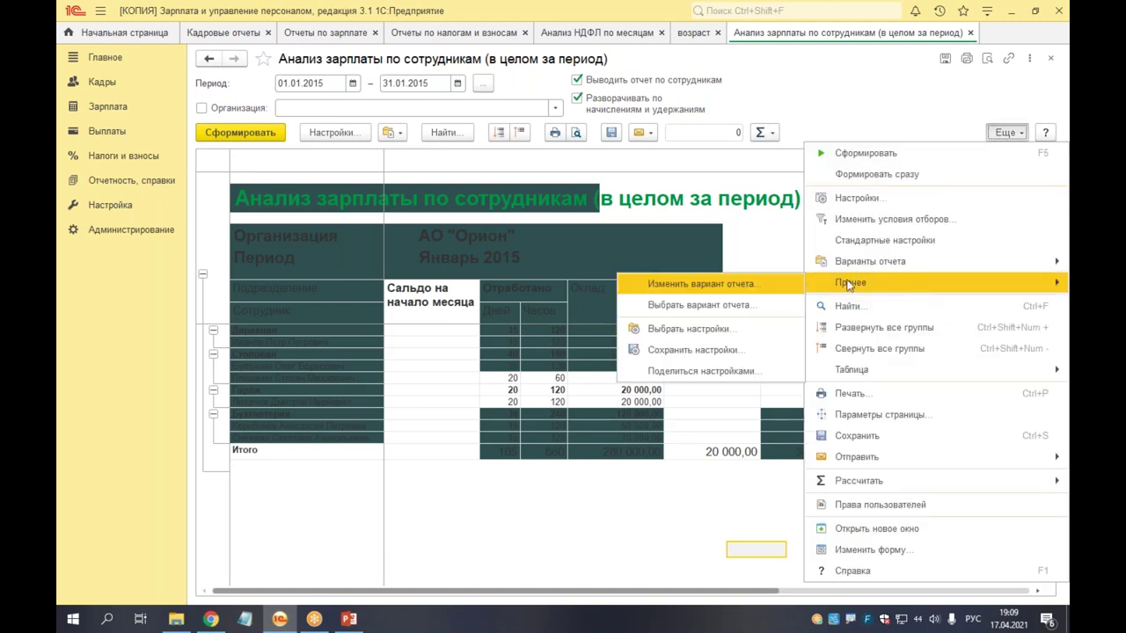
left_click(678, 283)
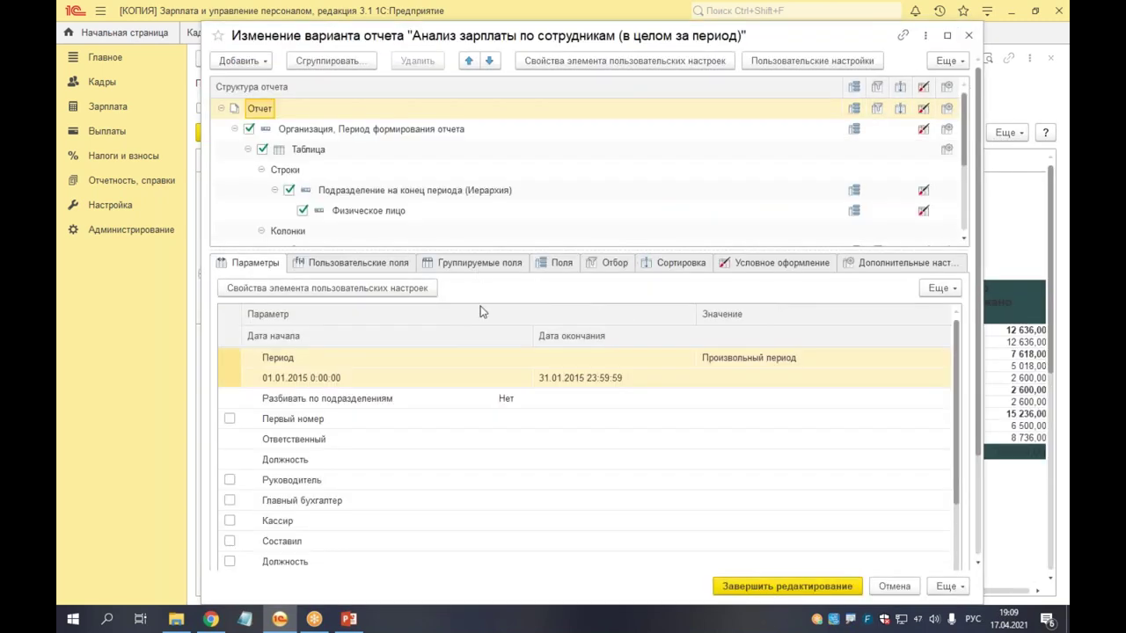
left_click(923, 108)
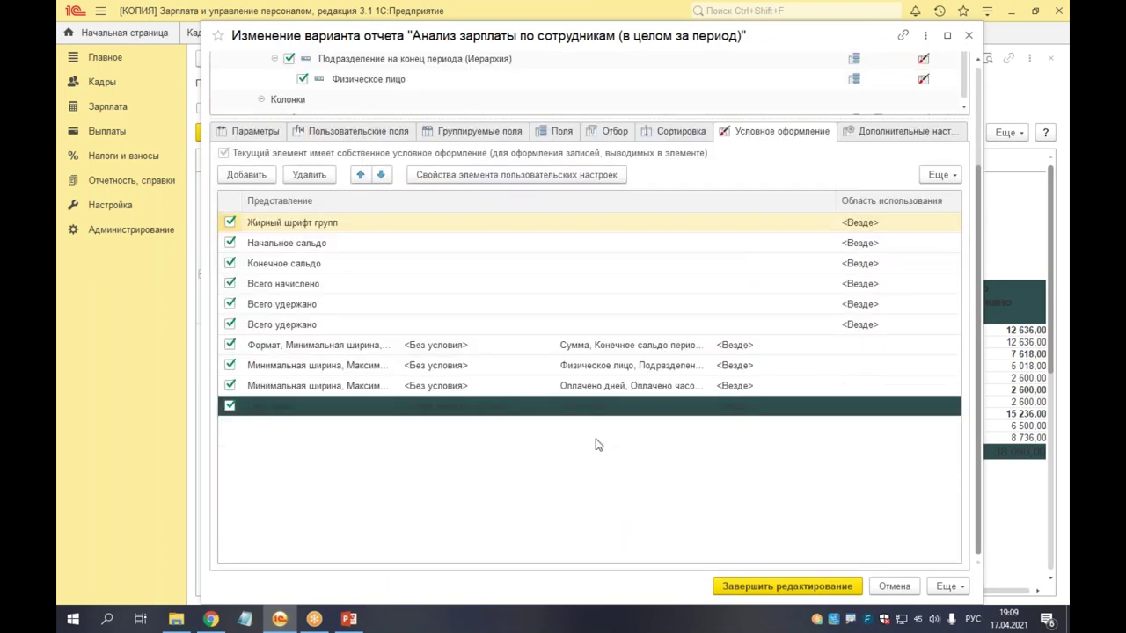
double_click(518, 407)
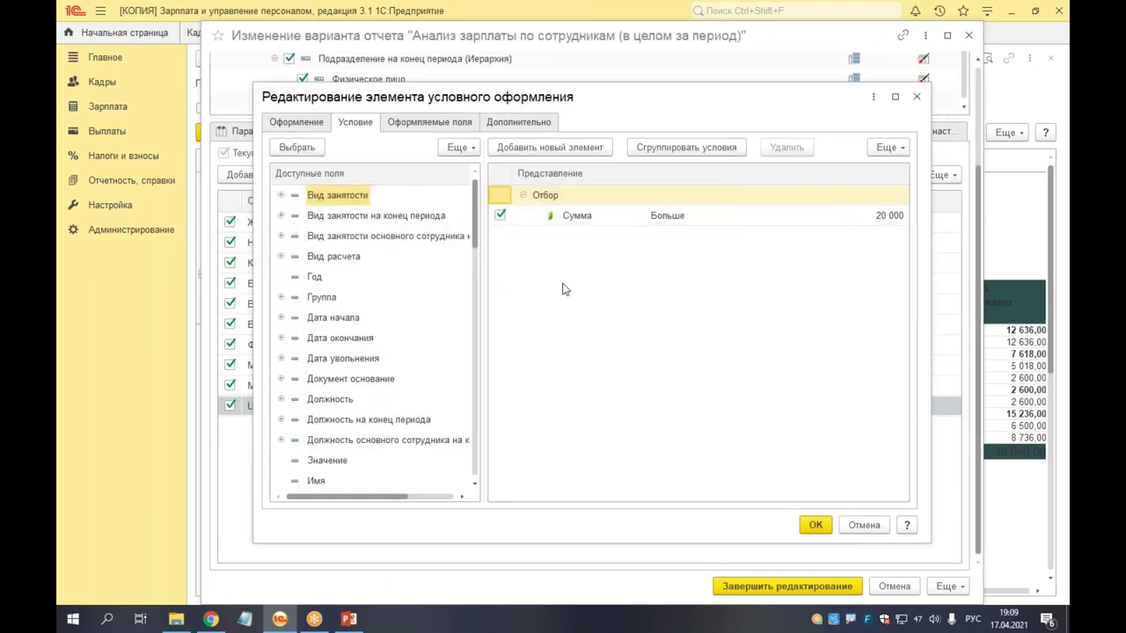
Step: Look through the fields available for the element's «Оформляемые поля» and close the element without changes
left_click(424, 123)
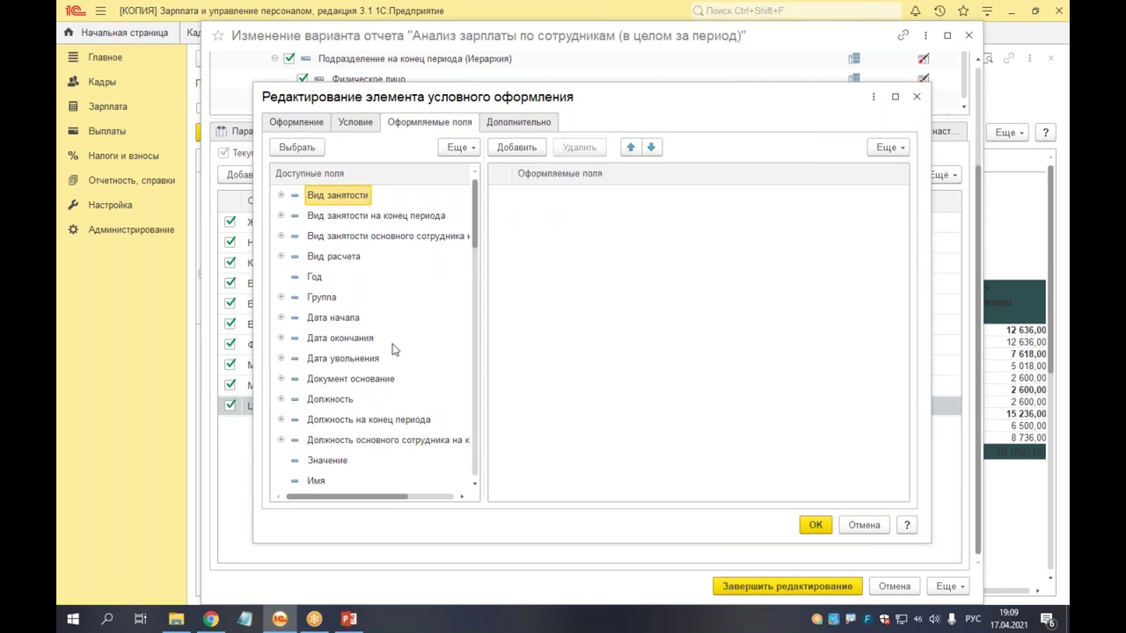
scroll(385, 343, "down", 6)
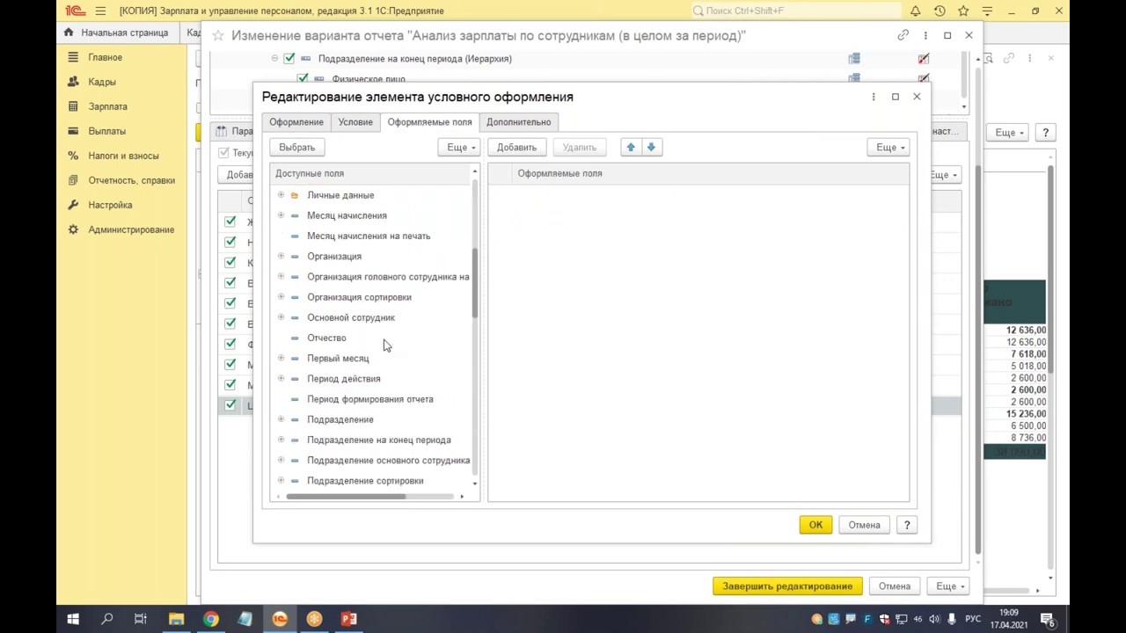
left_click(858, 527)
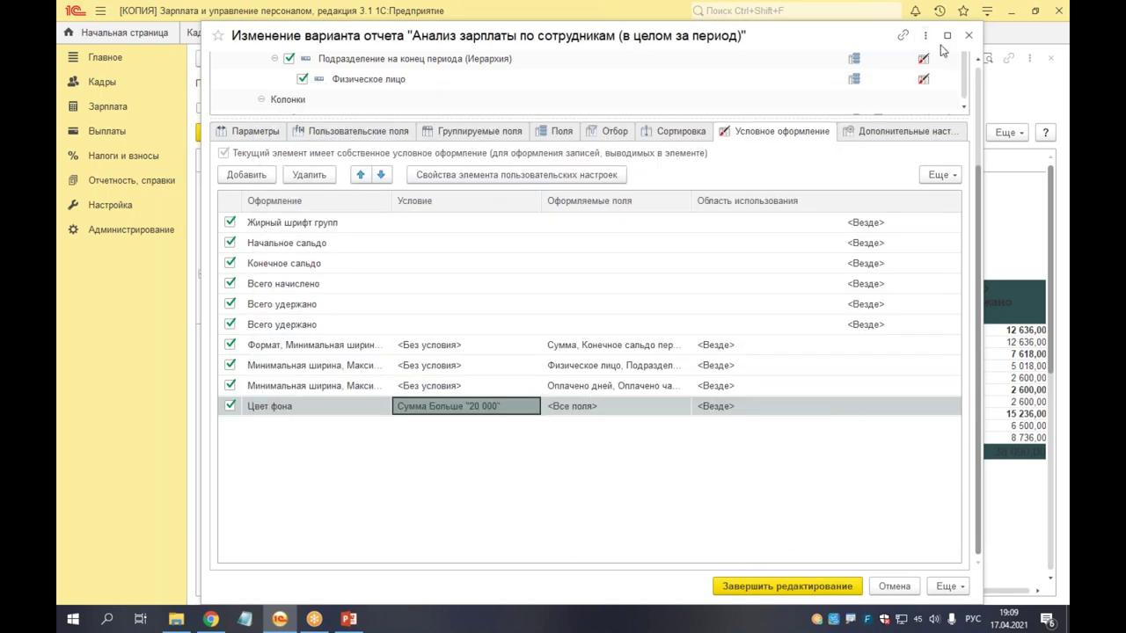
Step: Close the salary report's variant editor and the report itself, discarding the variant changes both times
left_click_drag(820, 44, 708, 374)
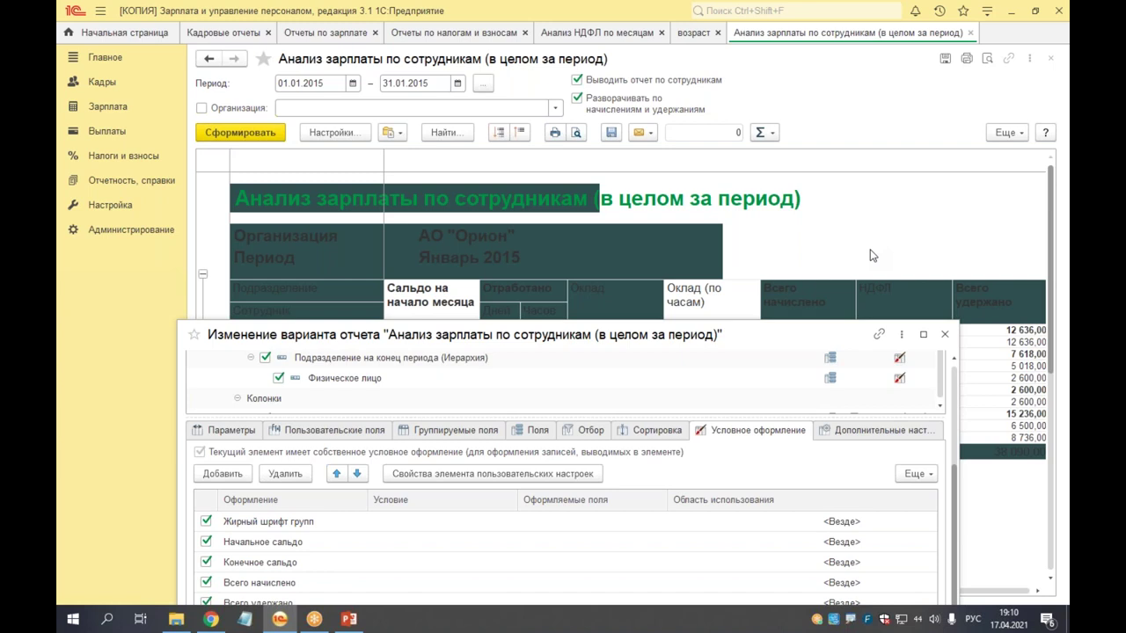
left_click(945, 335)
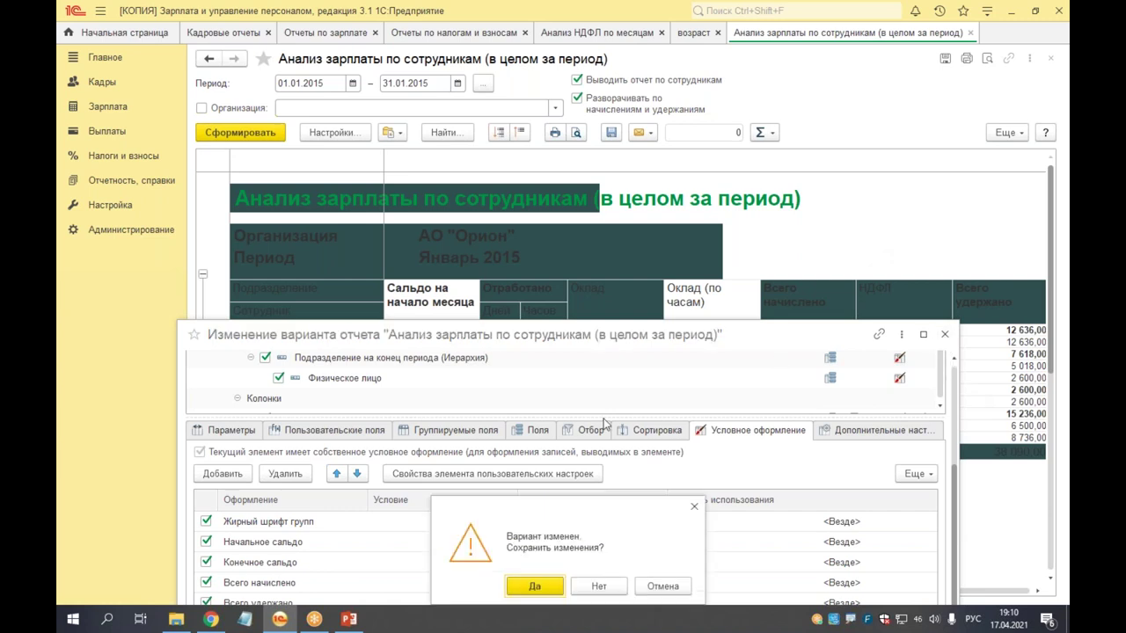
left_click(597, 588)
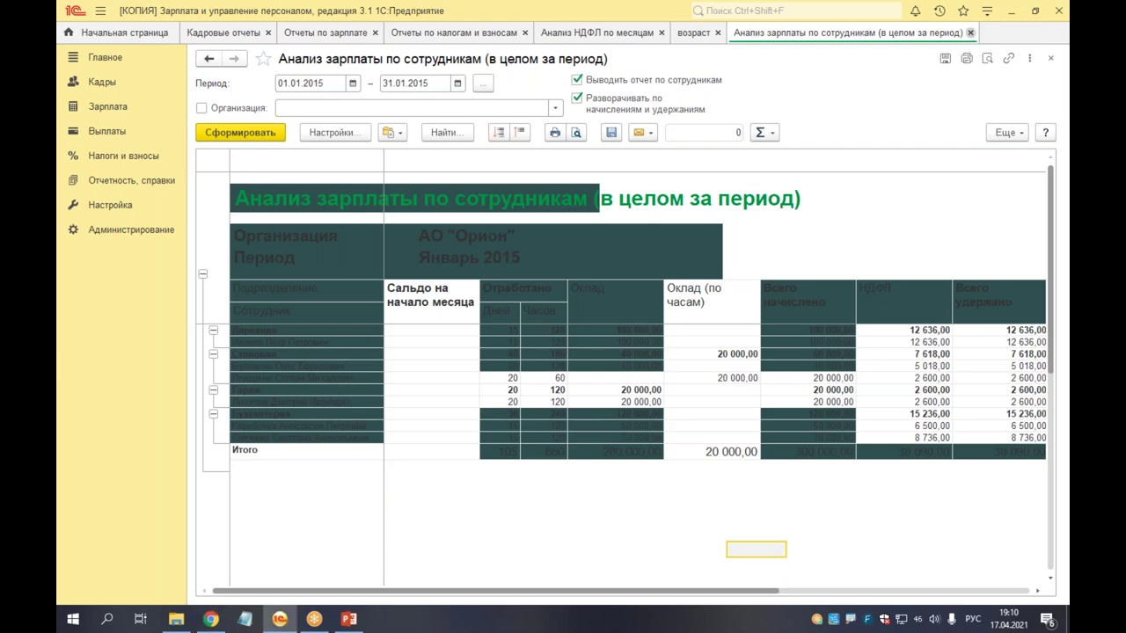
left_click(970, 33)
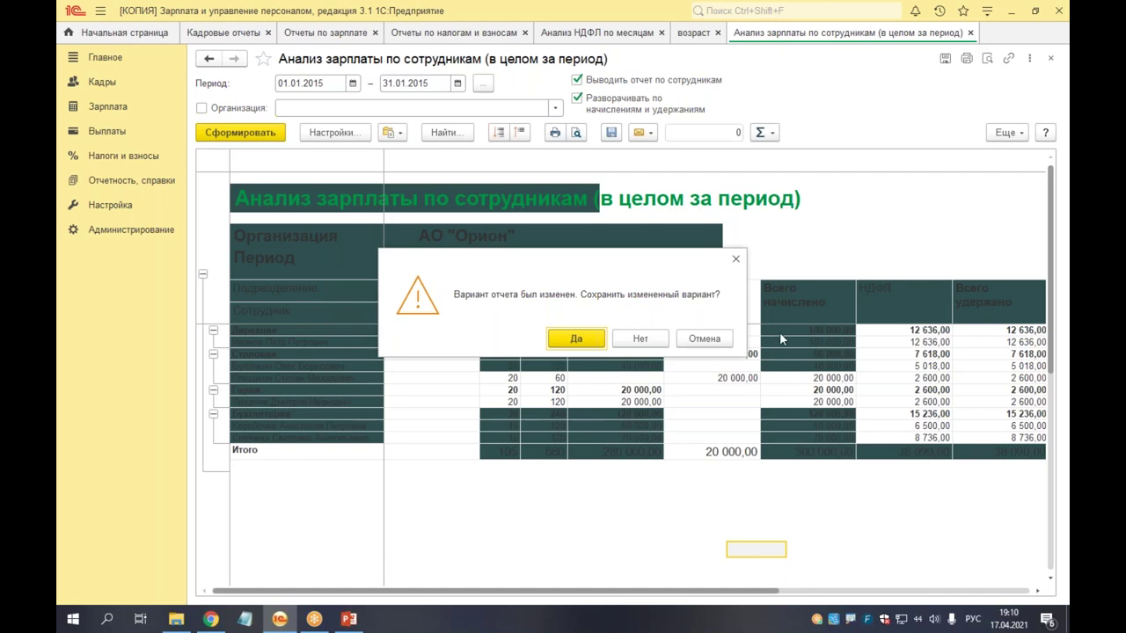
left_click(648, 341)
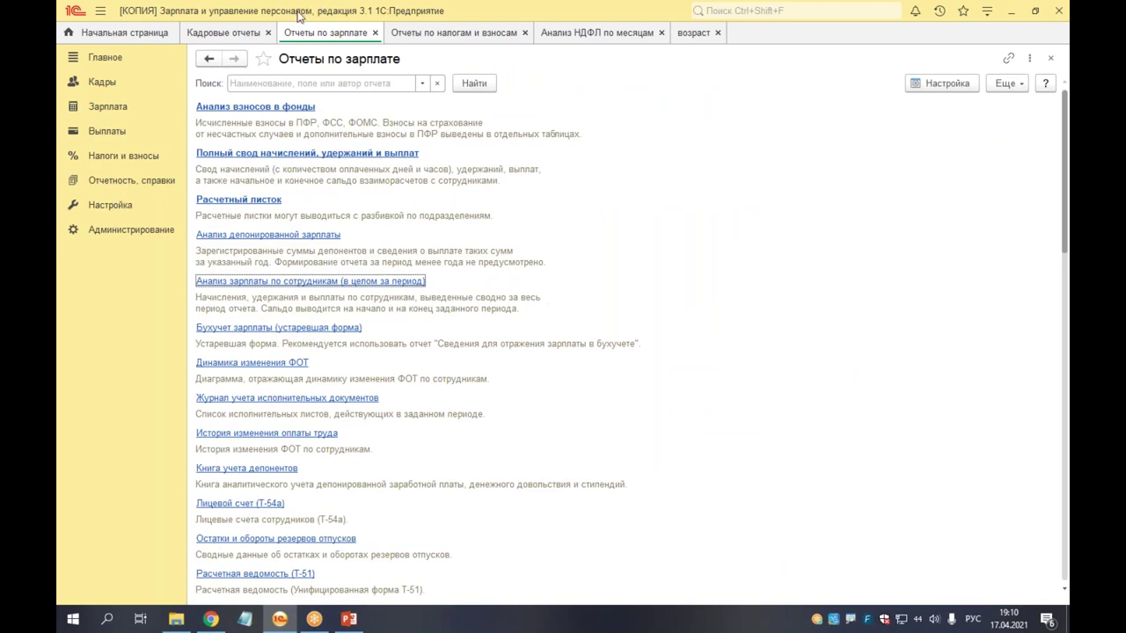
Step: Generate the «Штатные сотрудники» report from «Кадровые отчеты» and review its «Дней до дня рождения» and «Дата рождения» columns
left_click(234, 37)
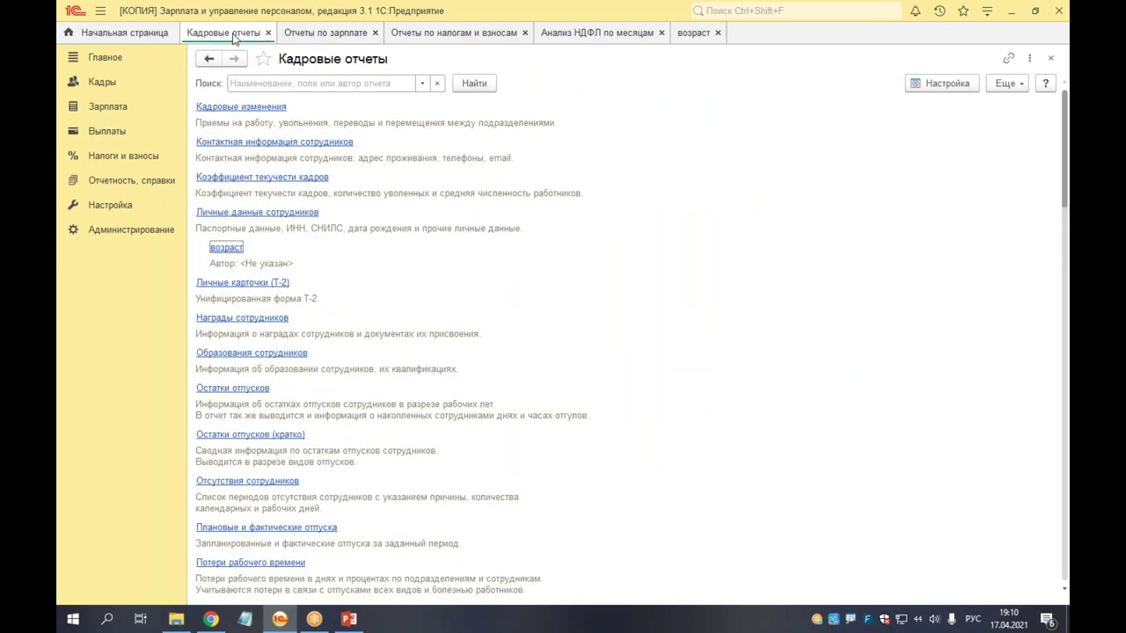
scroll(563, 334, "down", 15)
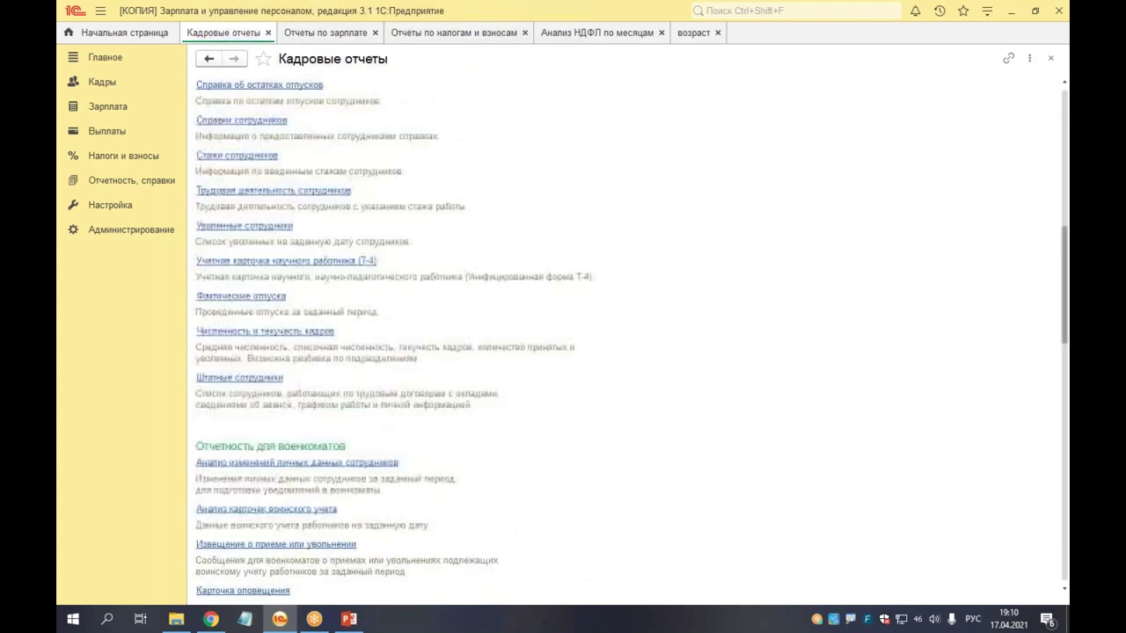
left_click(226, 299)
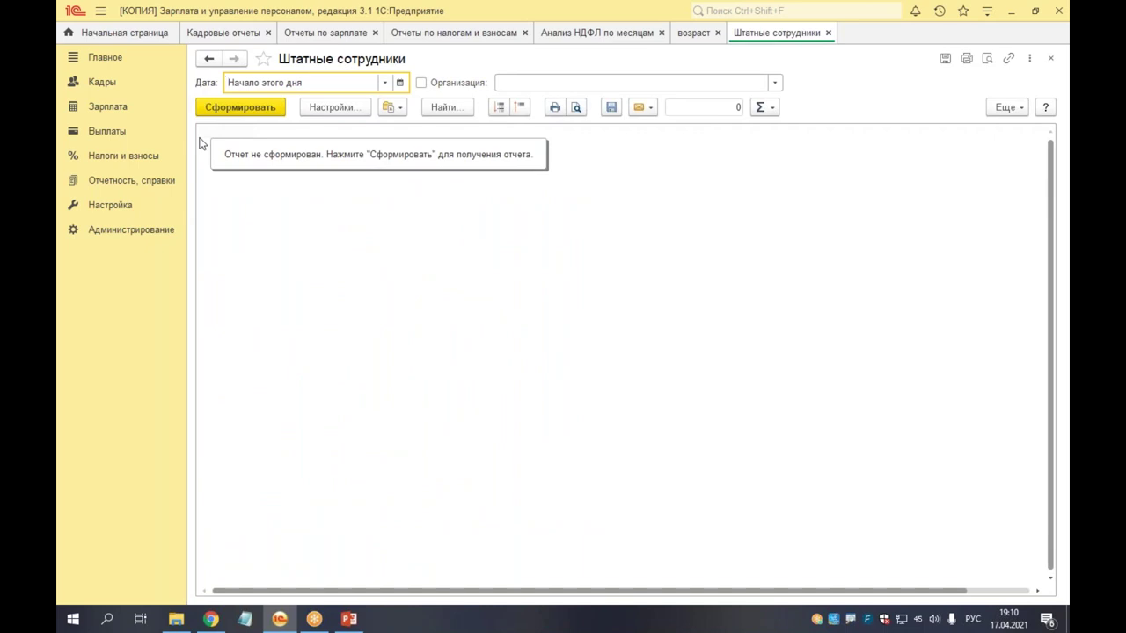
left_click(234, 118)
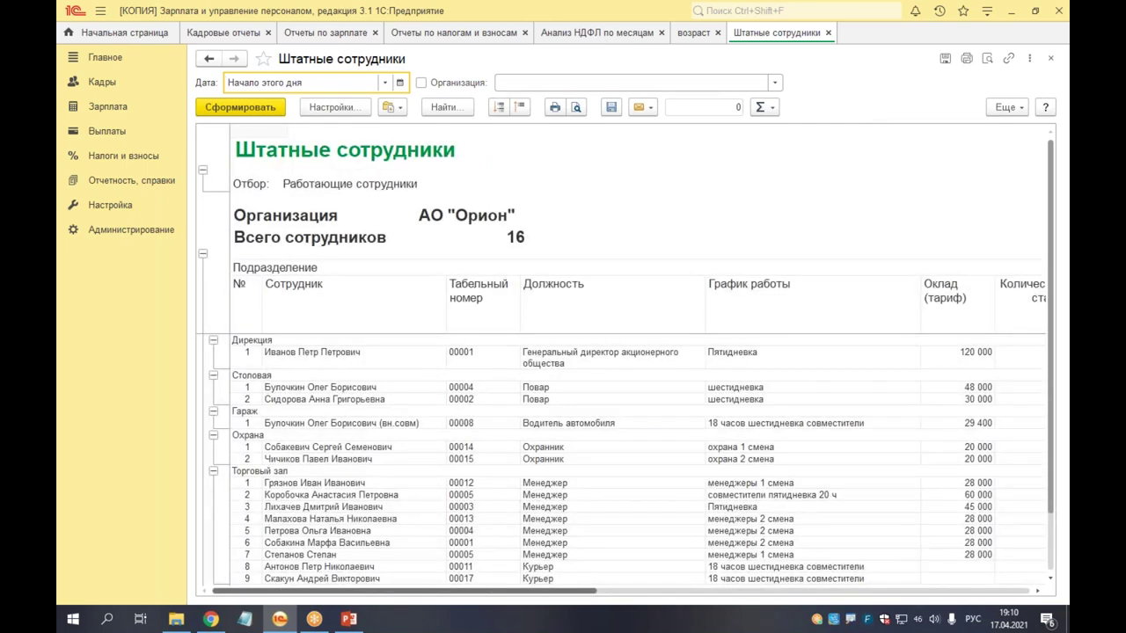
left_click_drag(368, 595, 846, 591)
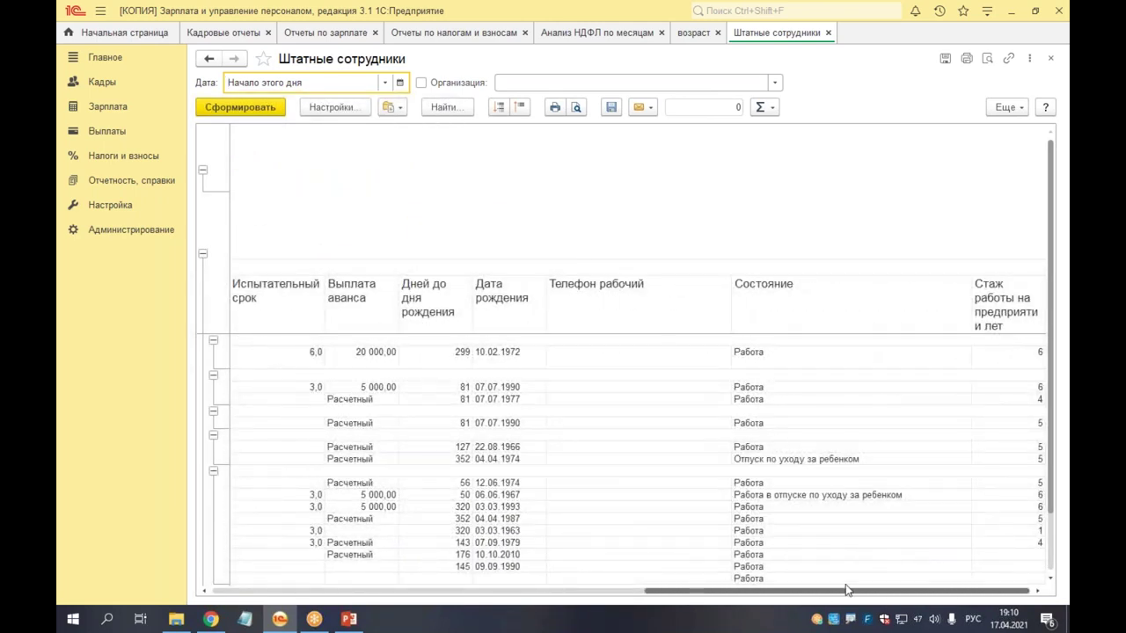
left_click_drag(440, 308, 406, 431)
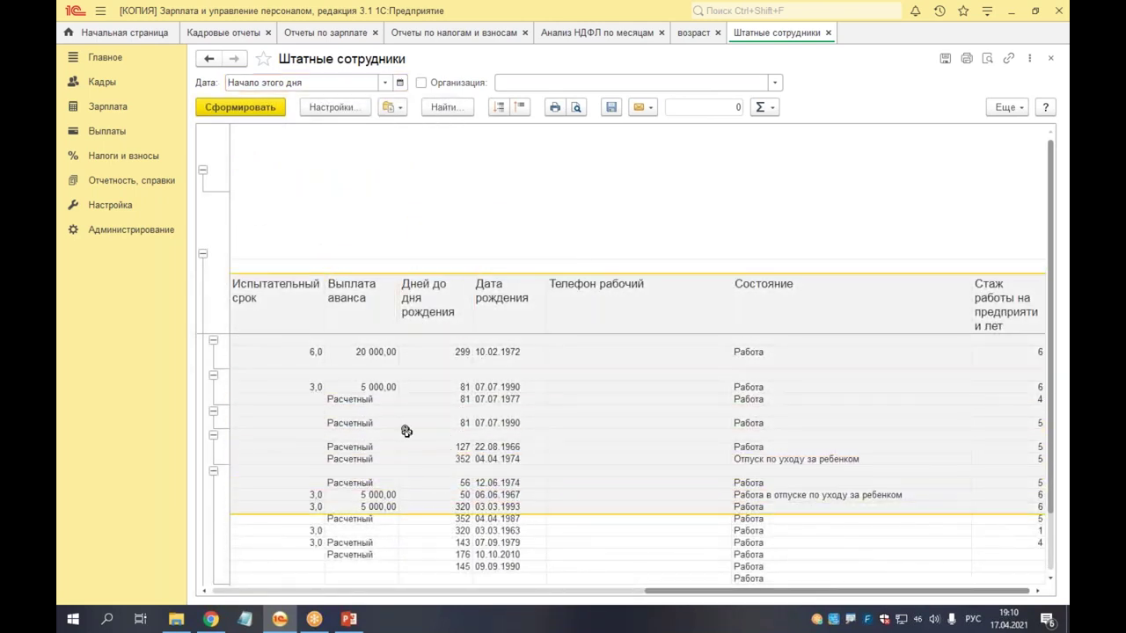
scroll(407, 377, "down", 5)
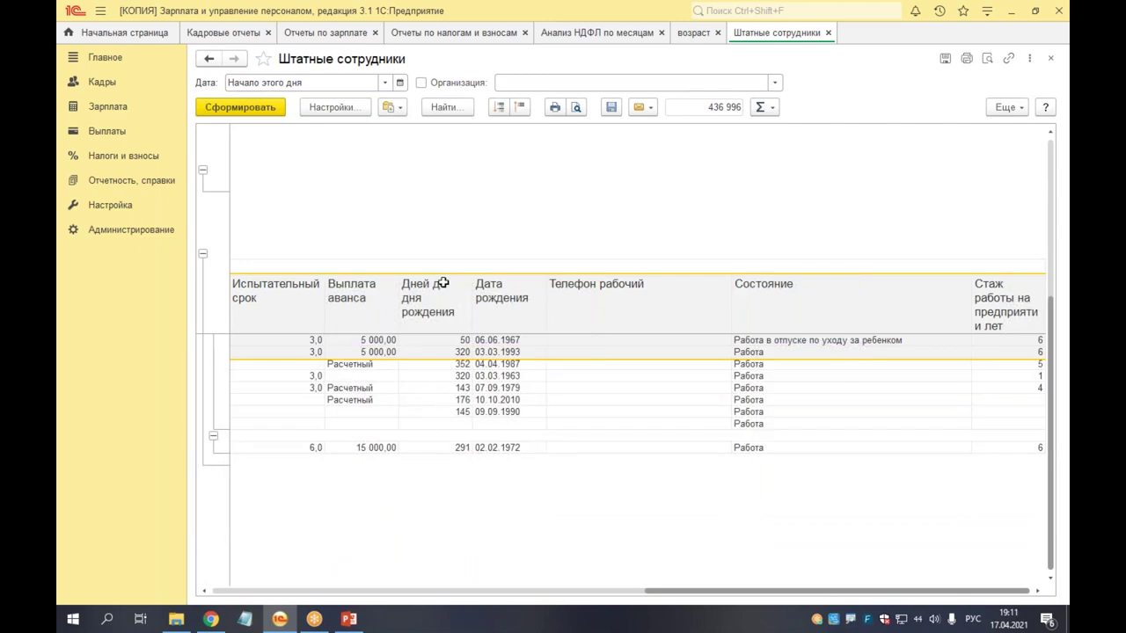
scroll(418, 504, "up", 4)
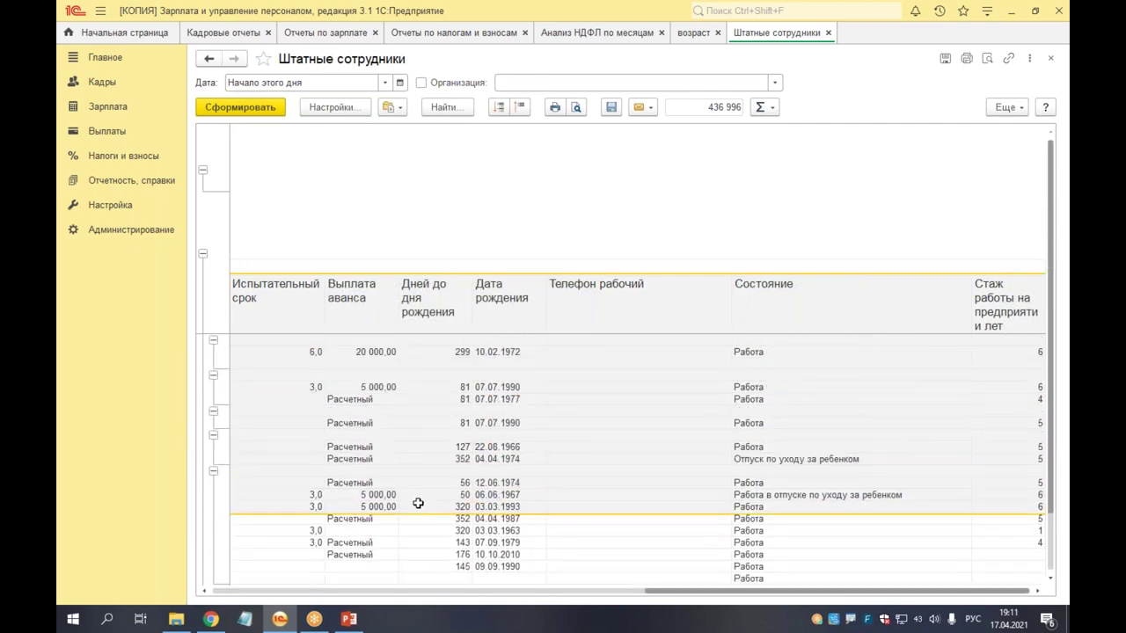
left_click_drag(677, 595, 435, 595)
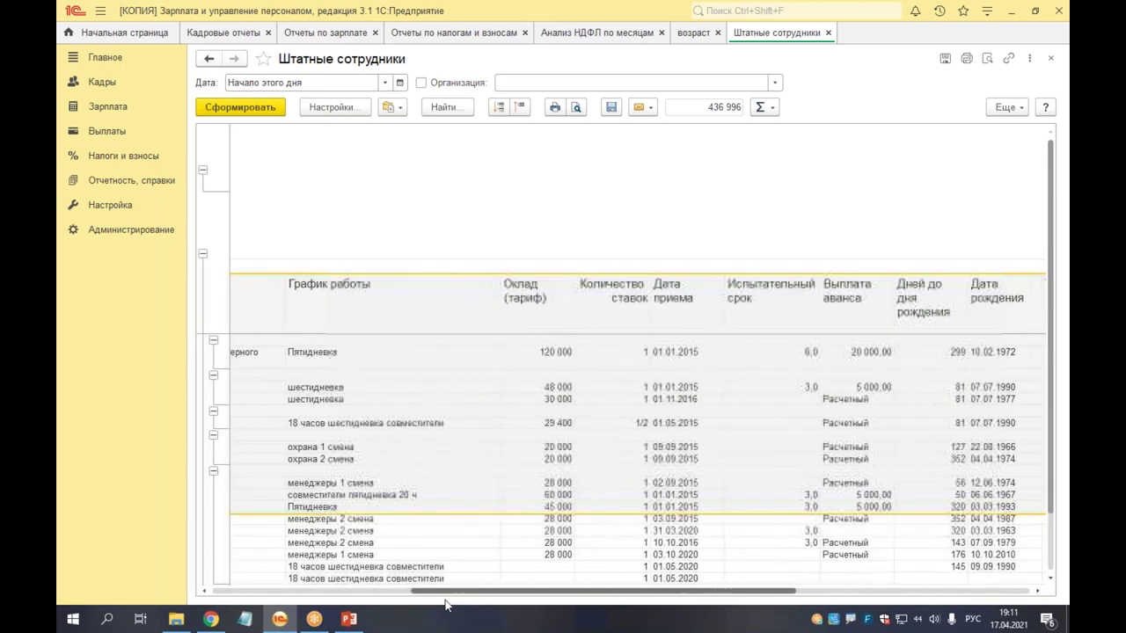
Step: Set the report date to 02.07.2021 and regenerate the report to check the colouring of the birth dates
left_click(400, 81)
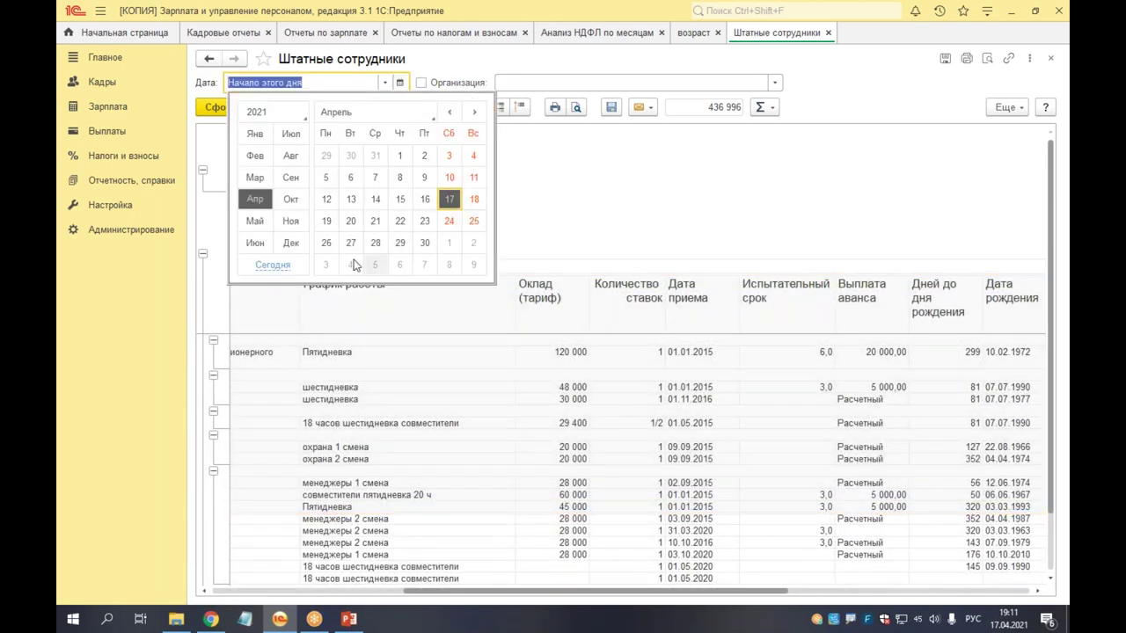
left_click(292, 138)
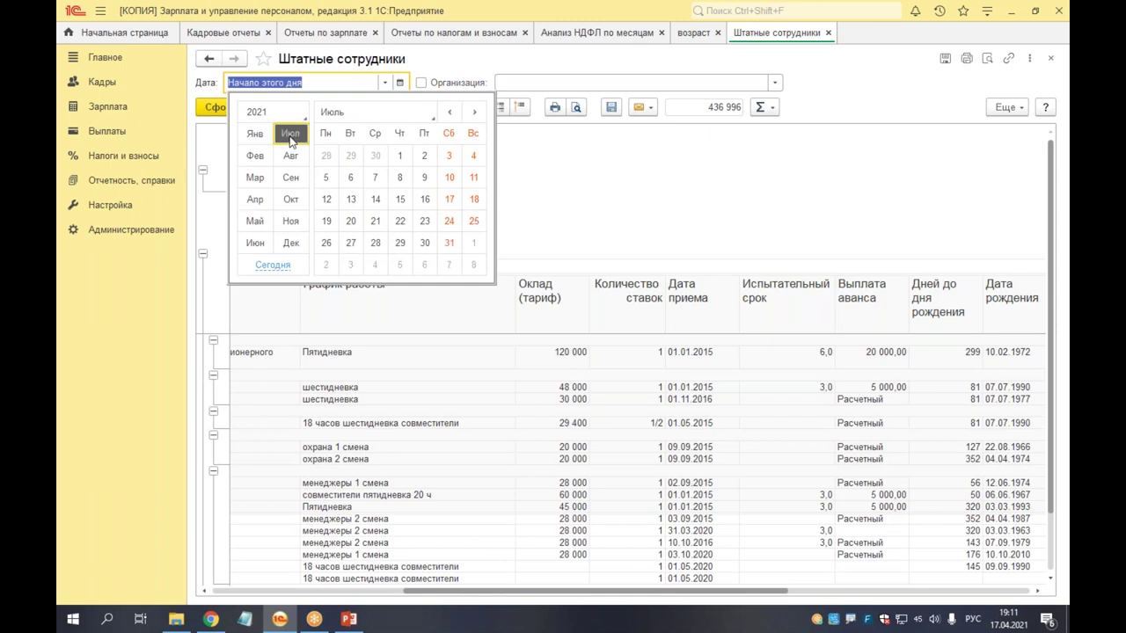
left_click(424, 155)
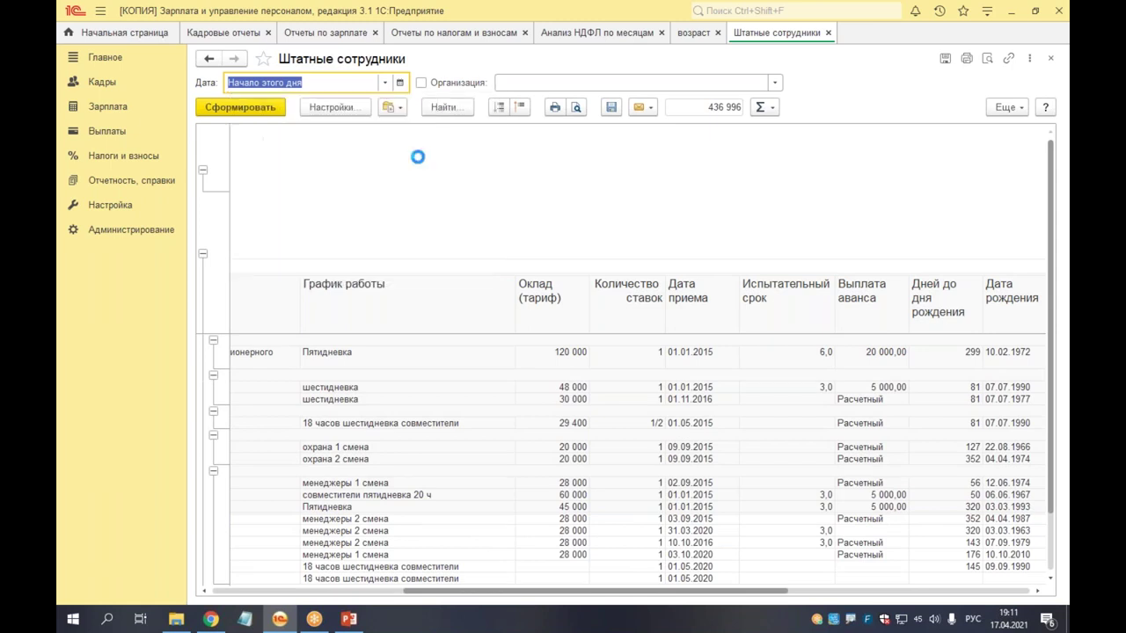
left_click(265, 109)
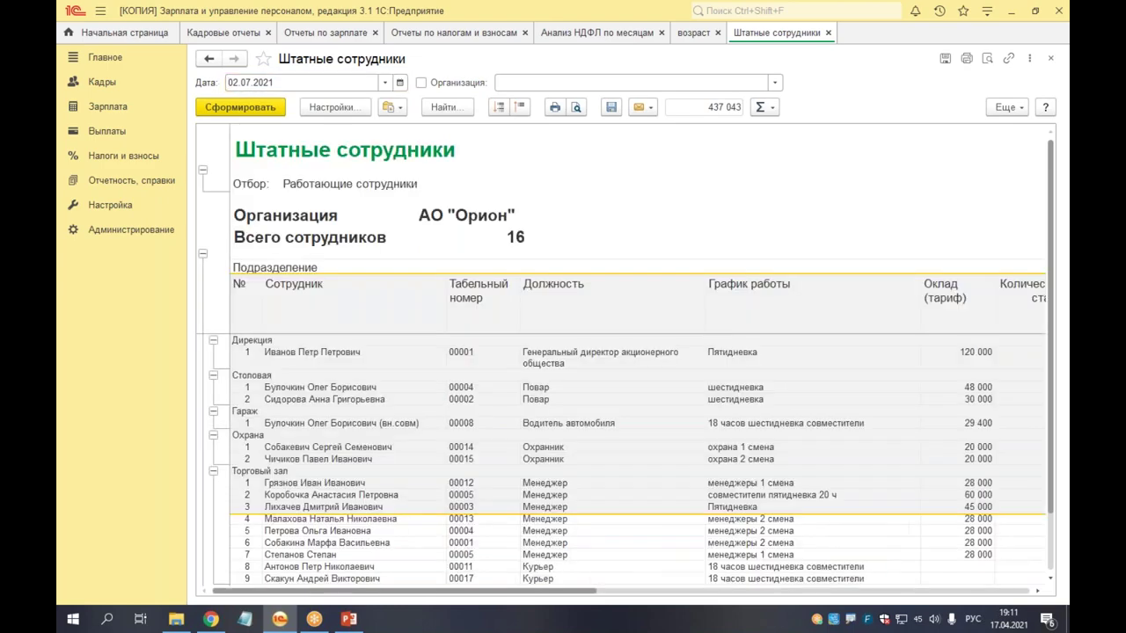
left_click_drag(557, 595, 867, 569)
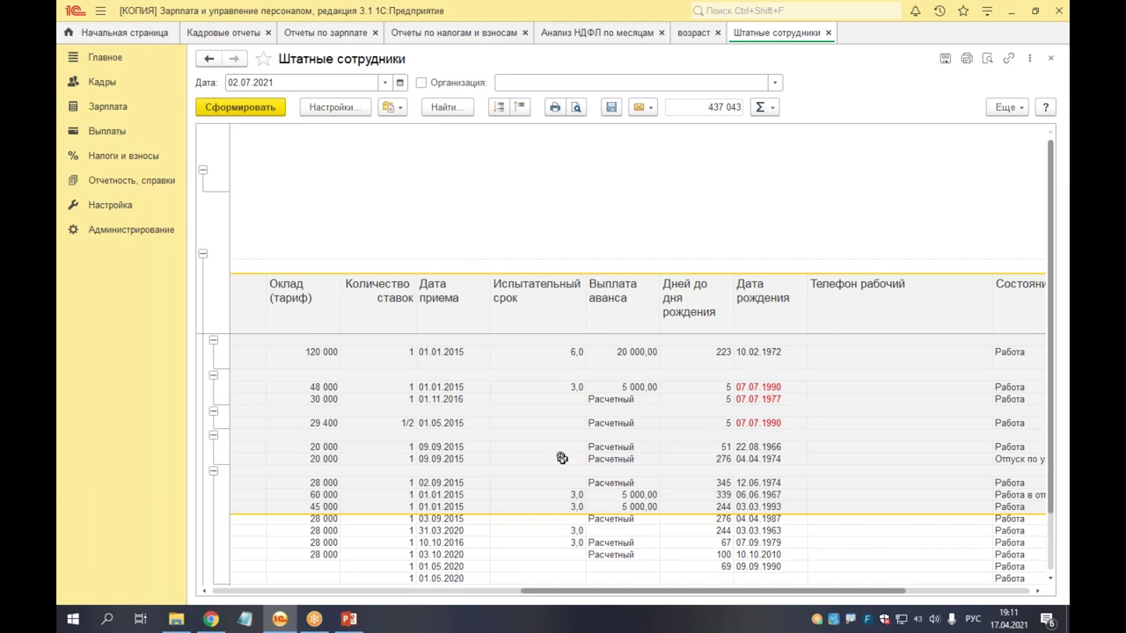
left_click_drag(752, 388, 756, 422)
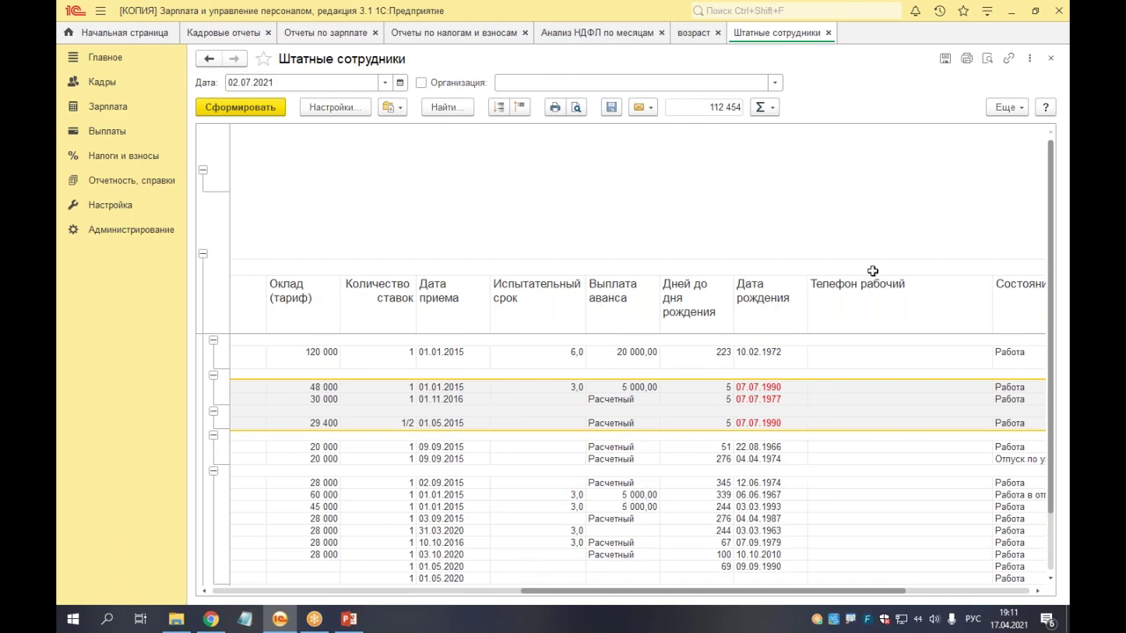
scroll(695, 399, "down", 3)
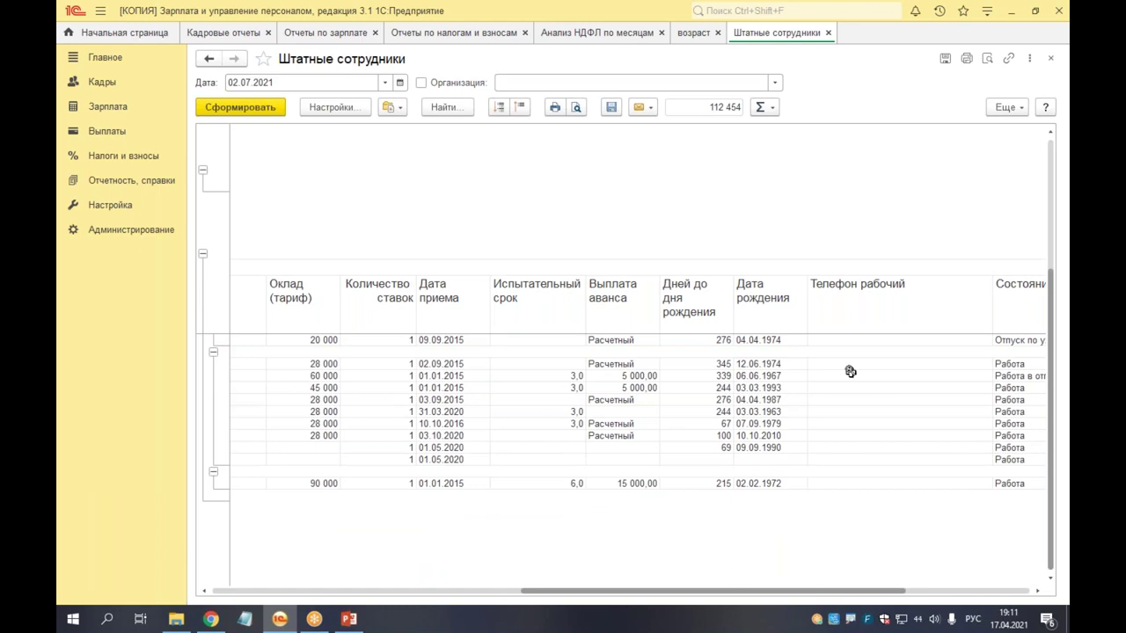
scroll(849, 372, "up", 3)
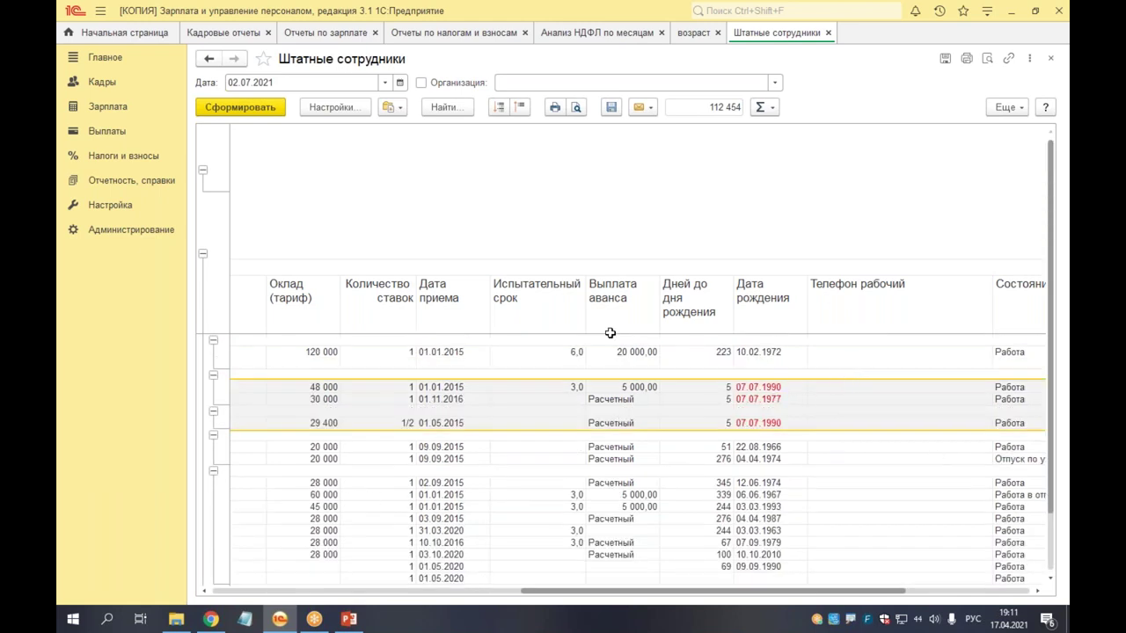
Step: Open the «Штатные сотрудники» report variant for editing and show the report-level «Условное оформление» with its «Цвет текста» element
left_click(1006, 106)
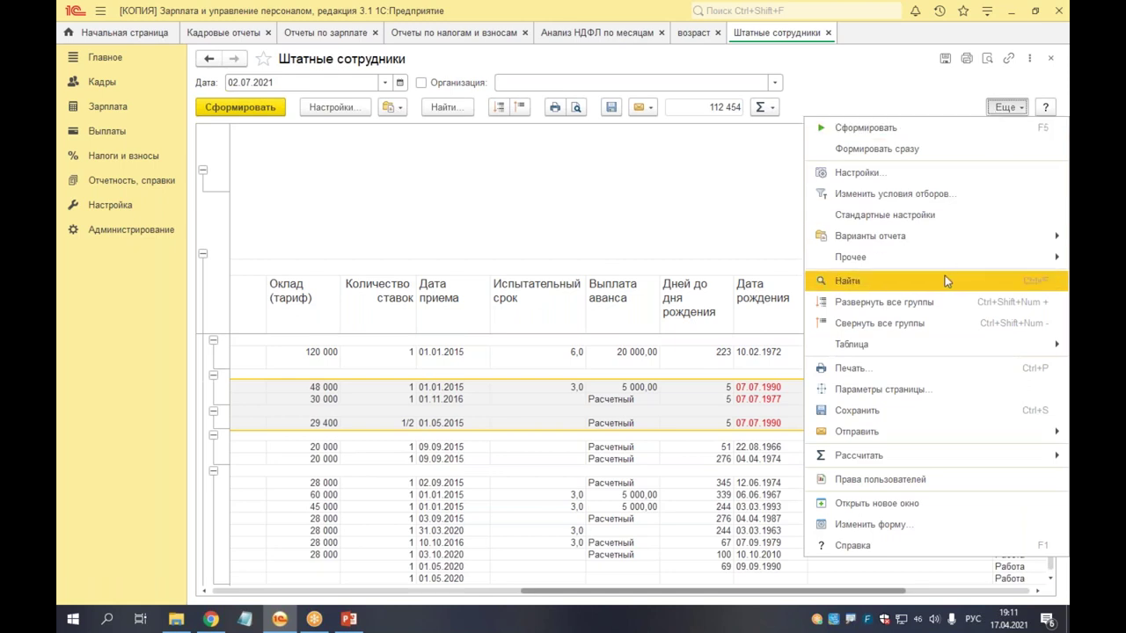
mouse_move(927, 255)
left_click(713, 279)
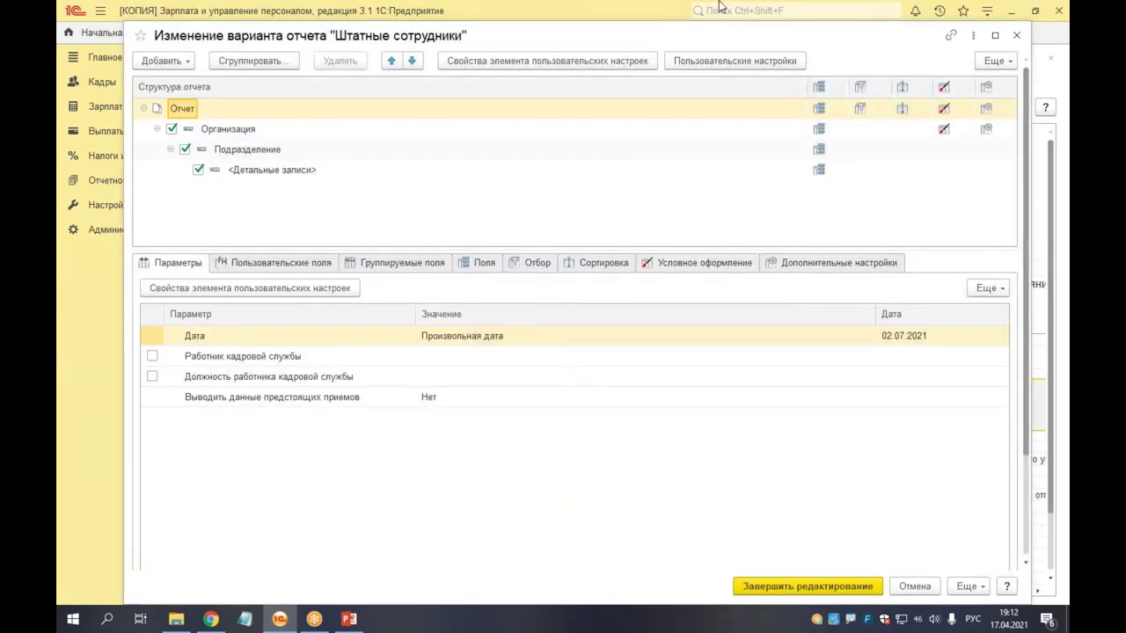
left_click(942, 108)
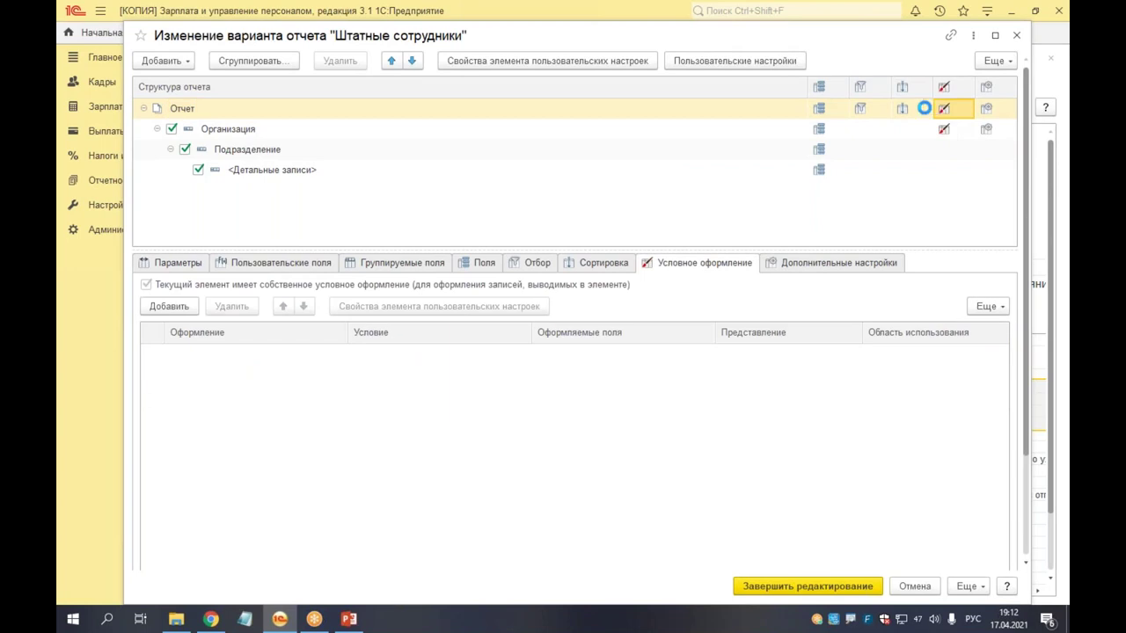
scroll(231, 457, "down", 3)
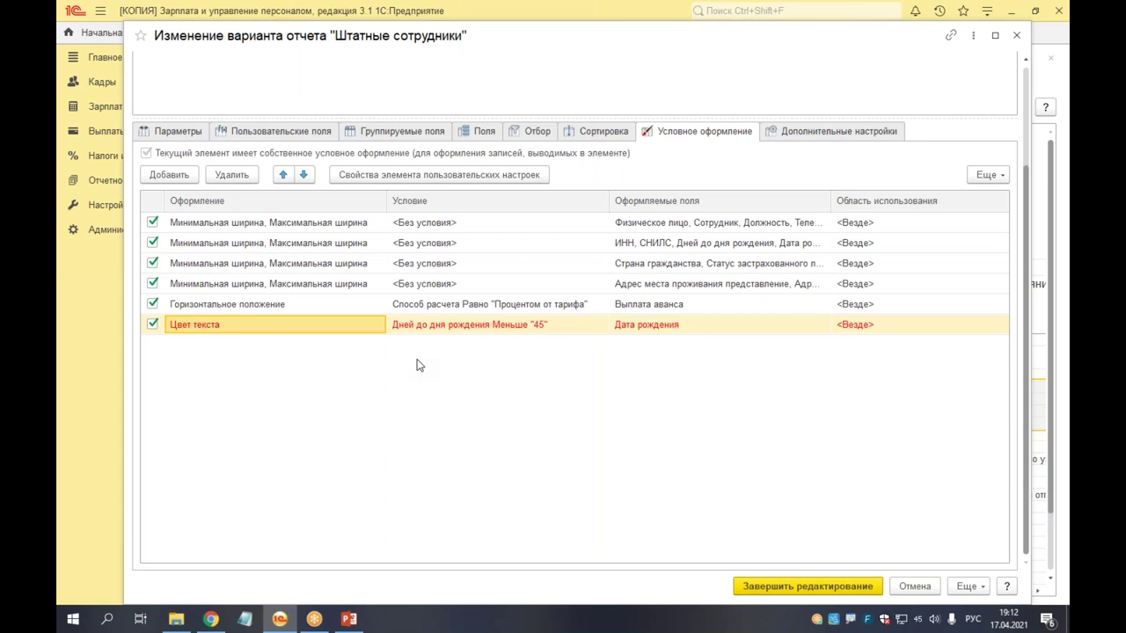
right_click(429, 328)
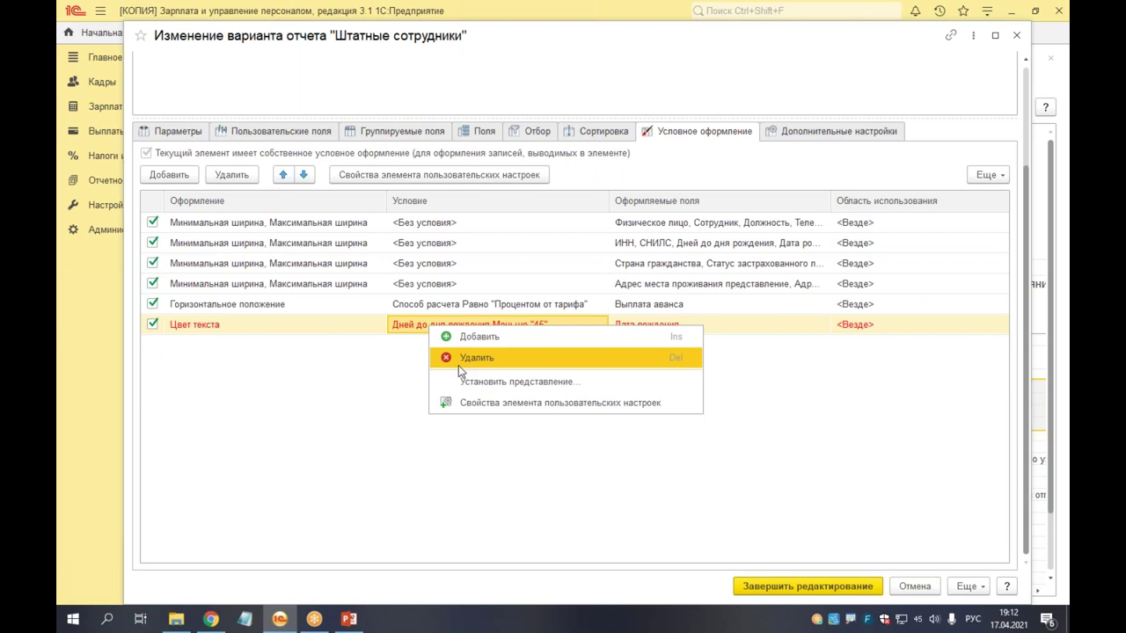
left_click(273, 449)
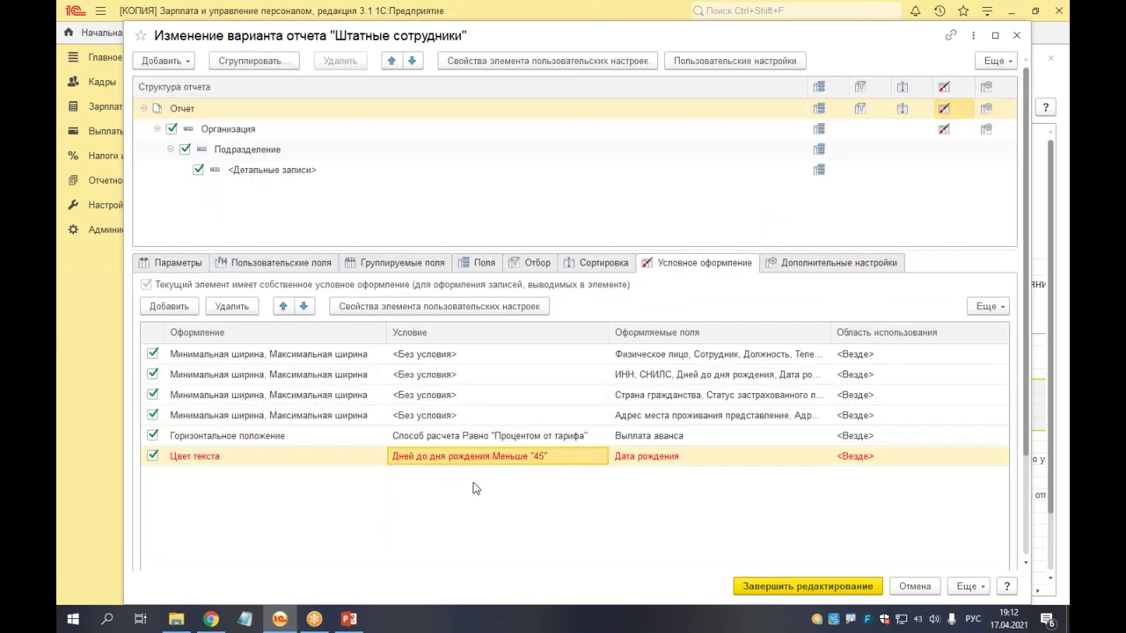
Step: Set the «Цвет текста» element's condition «Дней до дня рождения» «Меньше» to 7 and finish editing the variant
double_click(470, 459)
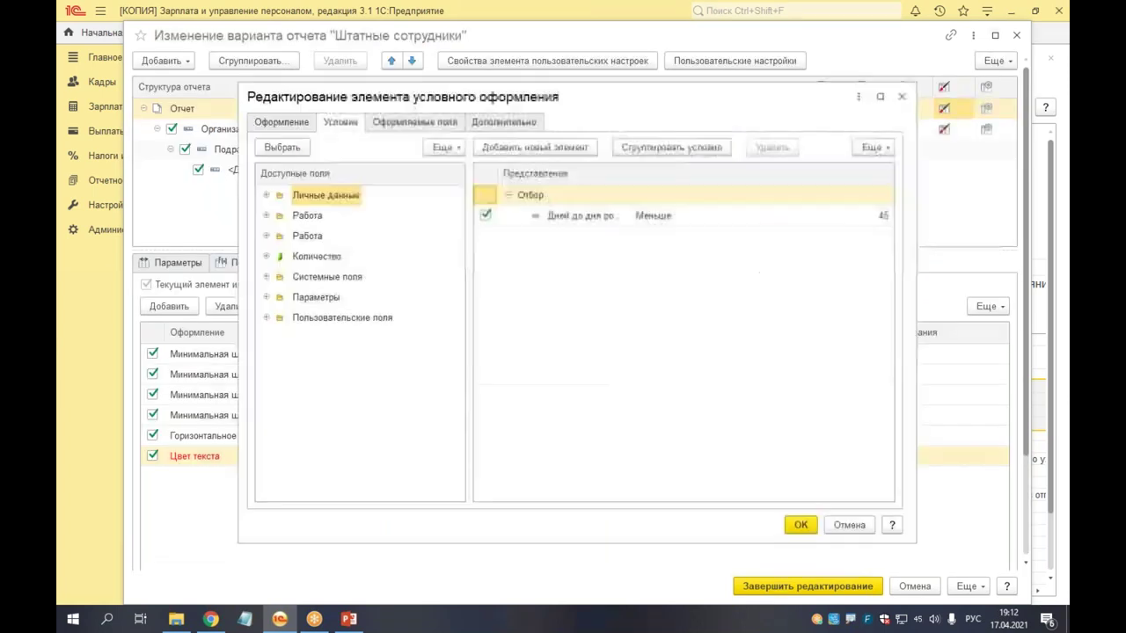
double_click(876, 215)
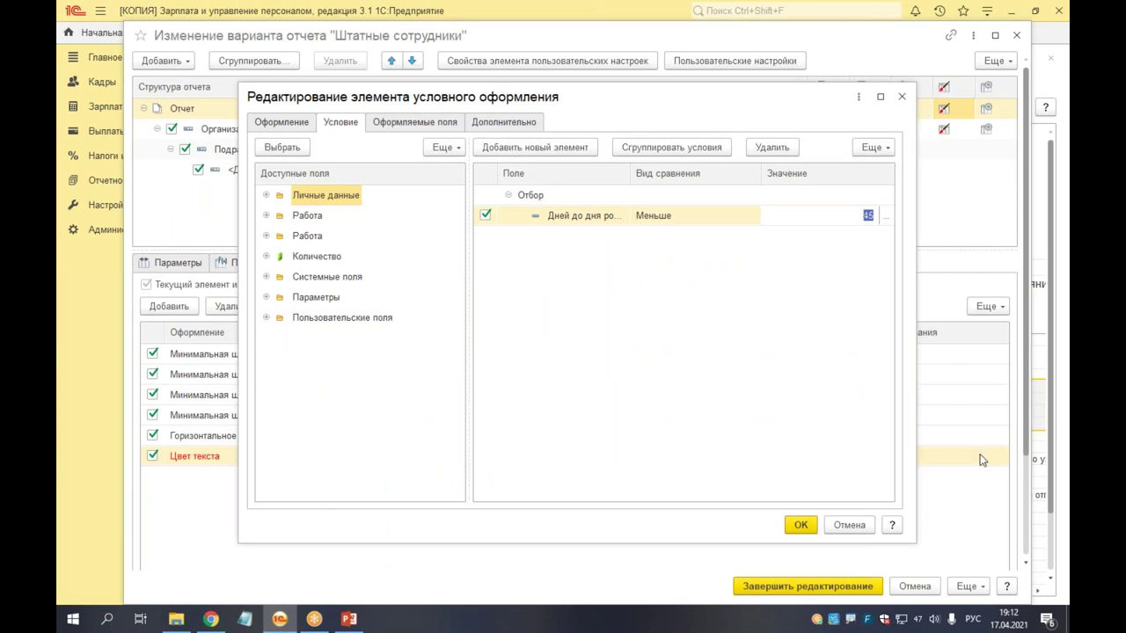
type("7")
left_click(594, 314)
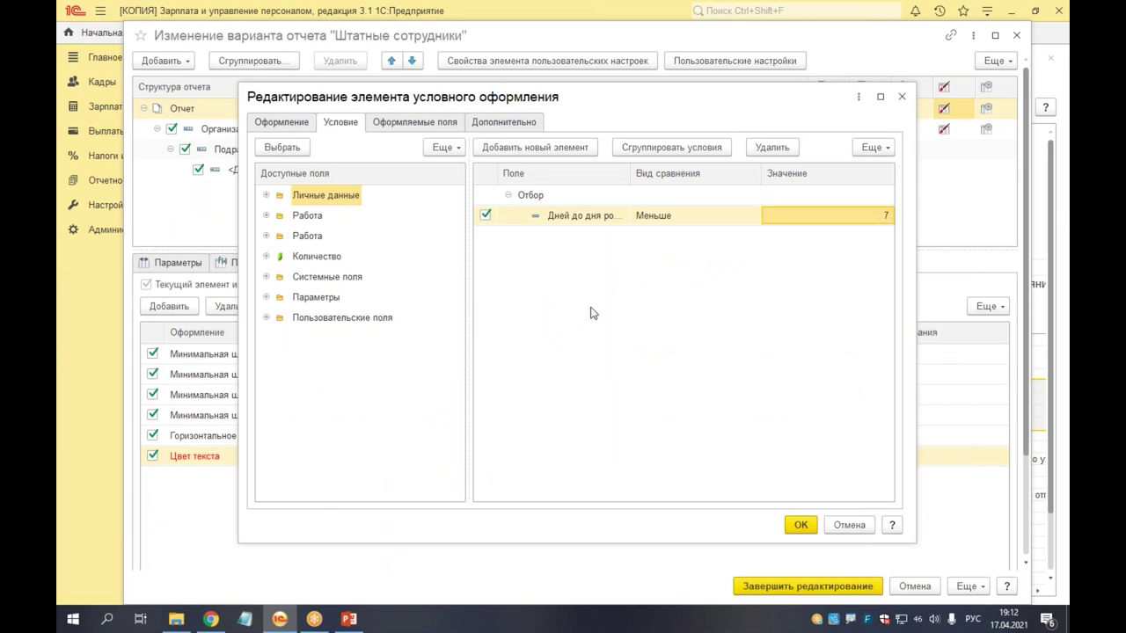
left_click(798, 526)
left_click(763, 587)
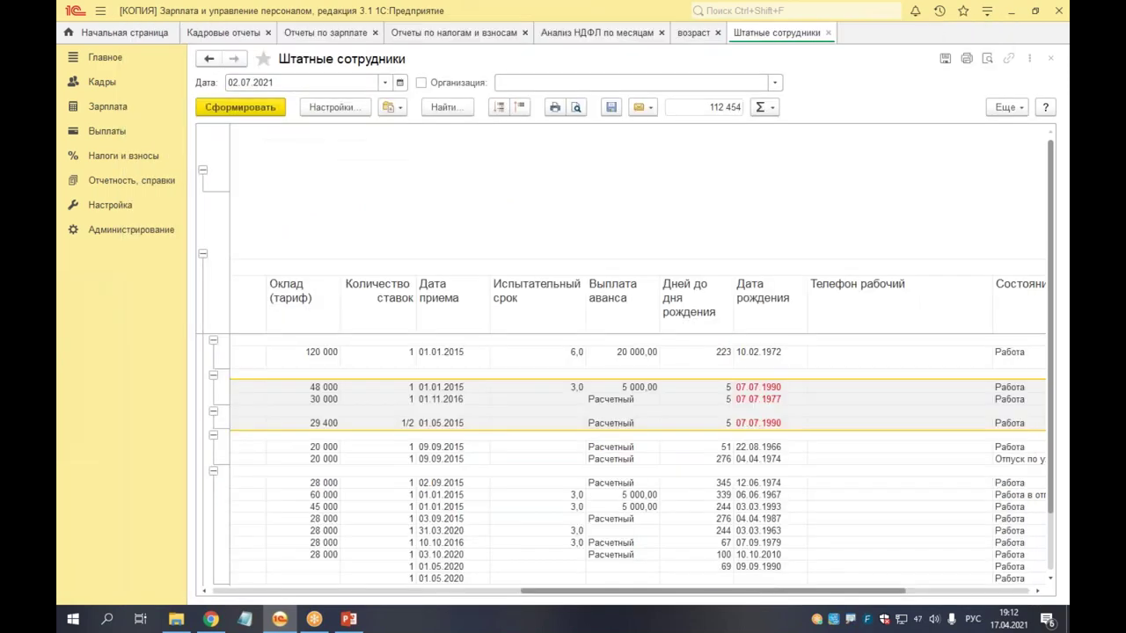
Step: Set the report date to 29.06.2021 and regenerate the report to check the birth date colouring
left_click(385, 83)
left_click(386, 83)
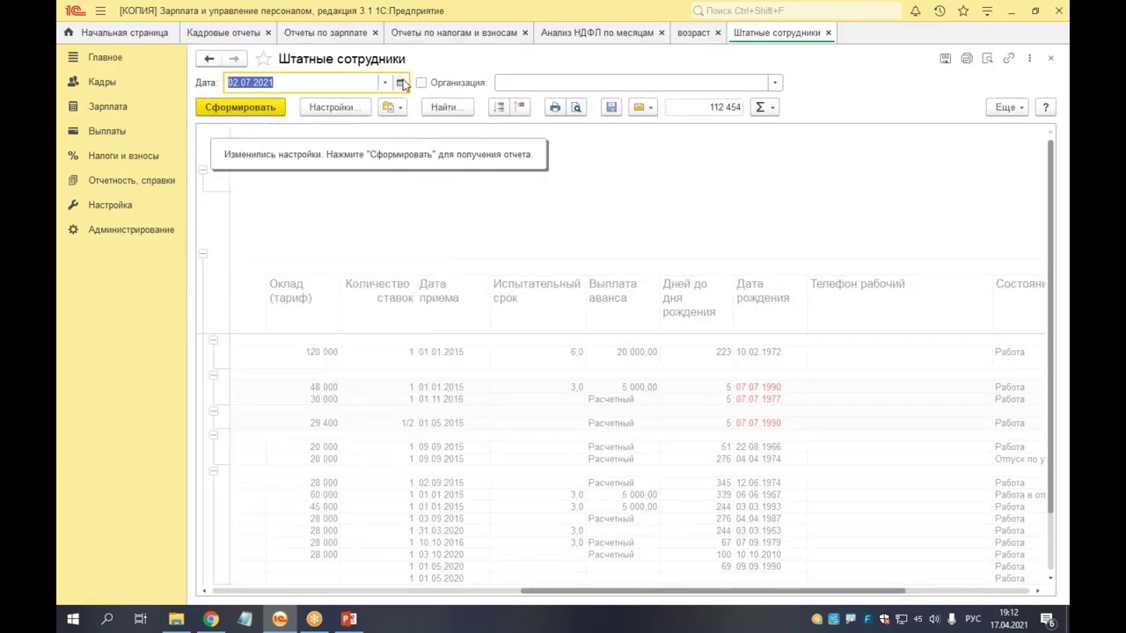
left_click(399, 83)
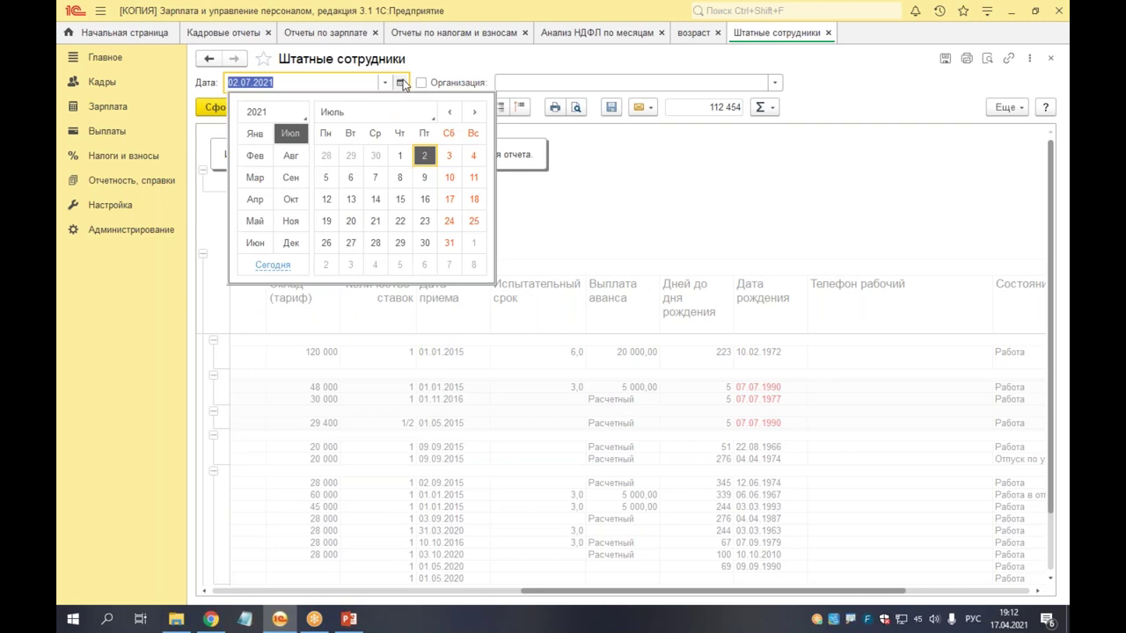
left_click(265, 251)
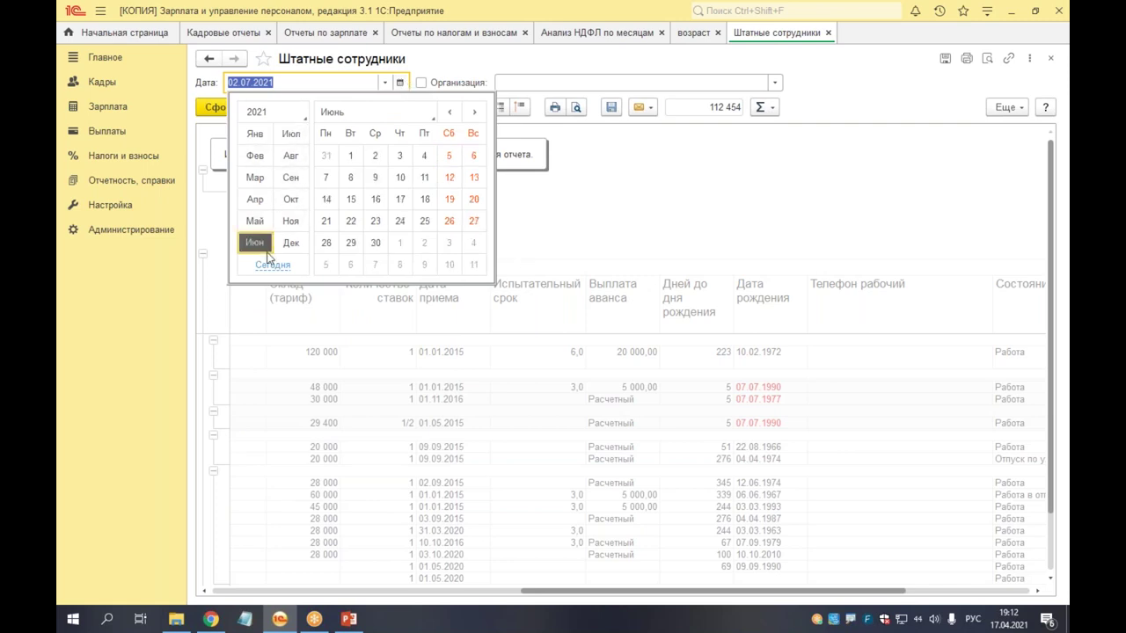
left_click(351, 243)
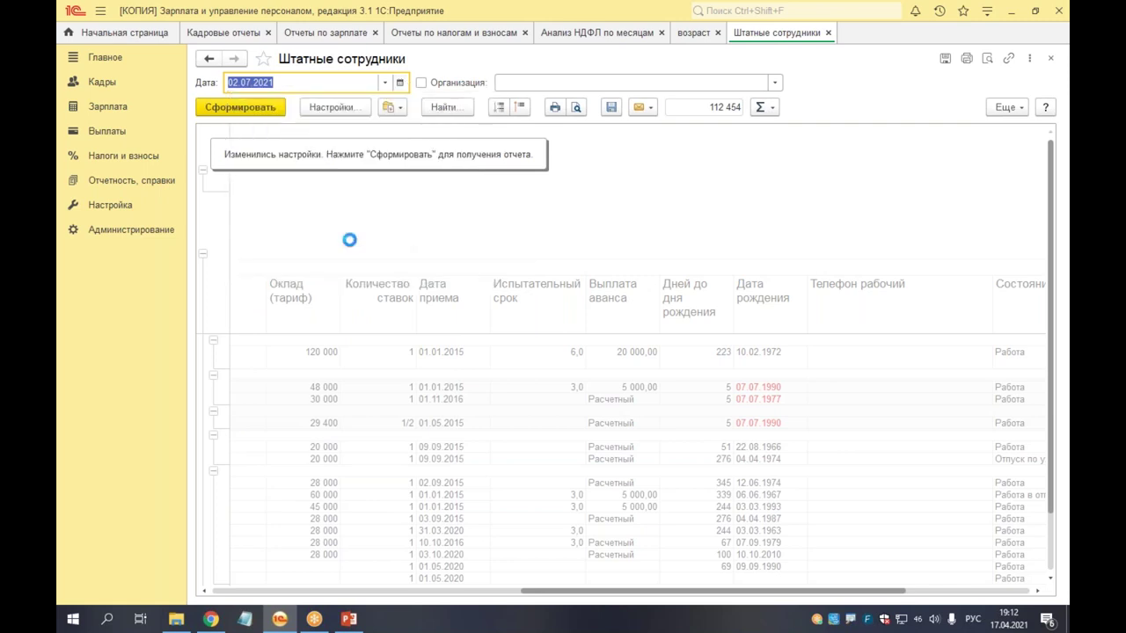
left_click(245, 109)
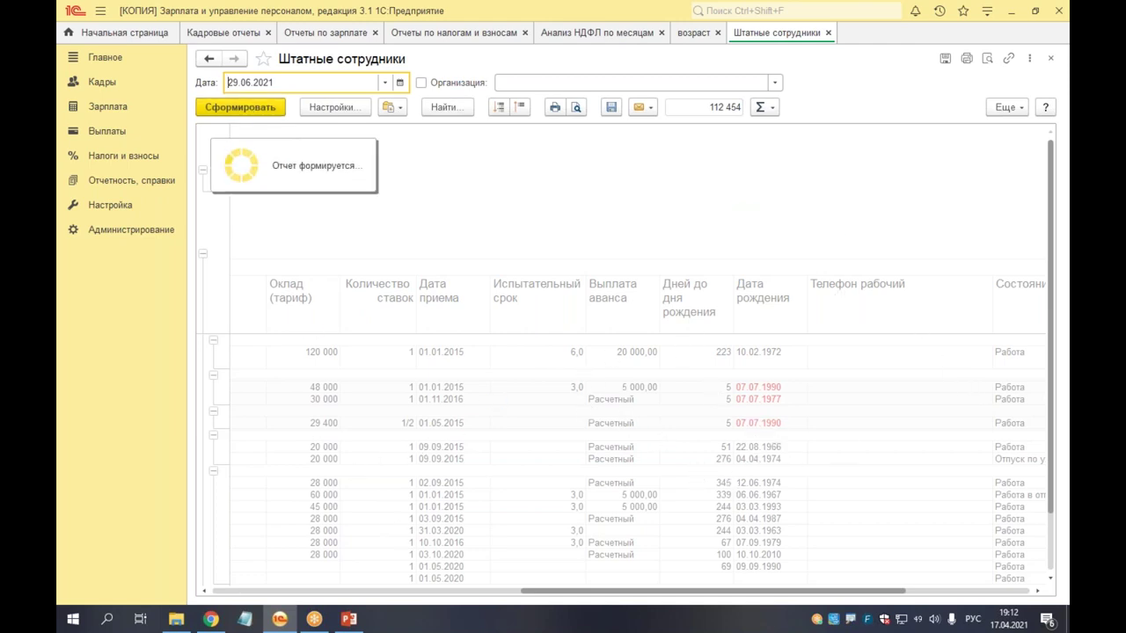
left_click_drag(526, 591, 1022, 613)
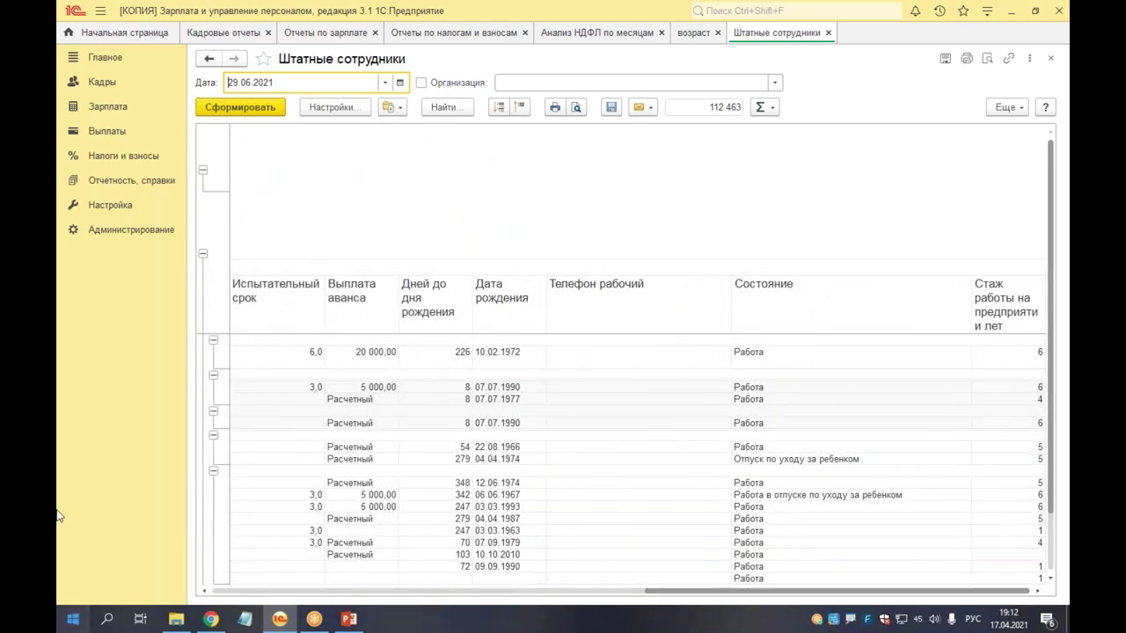
Step: Set the report date to 30.06.2021, regenerate the report and check the «Дней до дня рождения» and «Дата рождения» columns
left_click(385, 82)
left_click(385, 82)
left_click(401, 82)
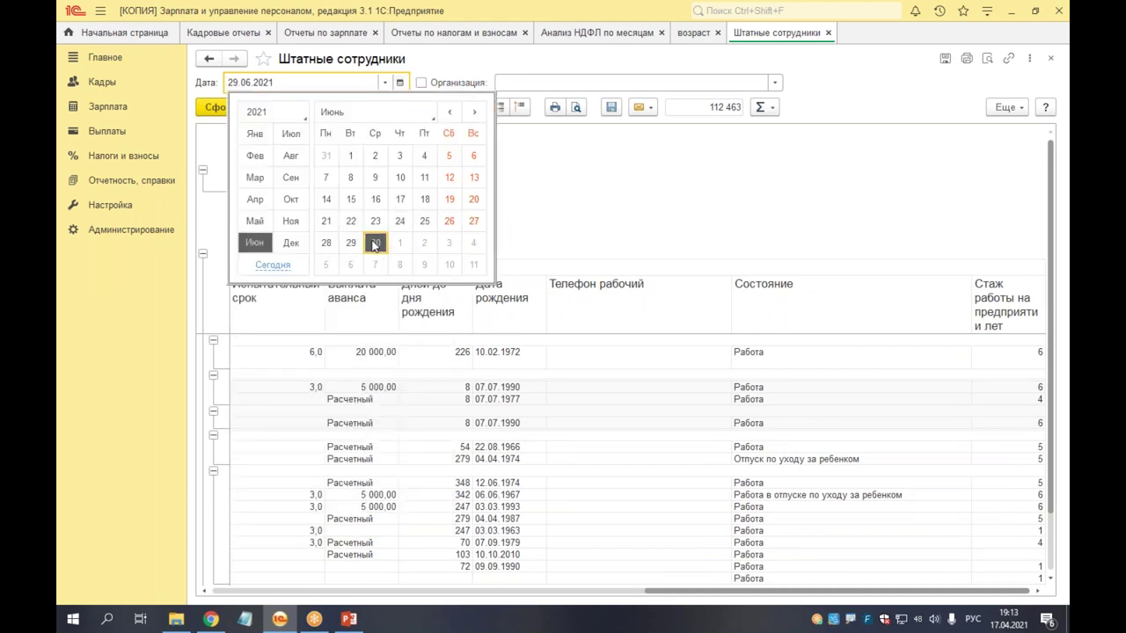
left_click(376, 245)
left_click(277, 107)
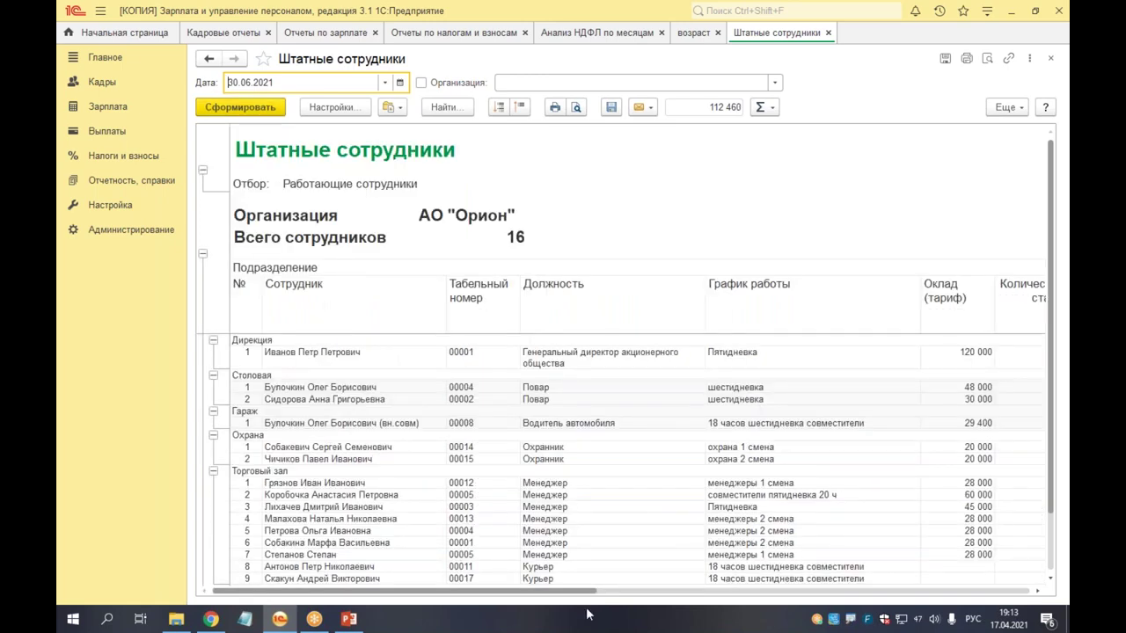
left_click_drag(560, 591, 963, 587)
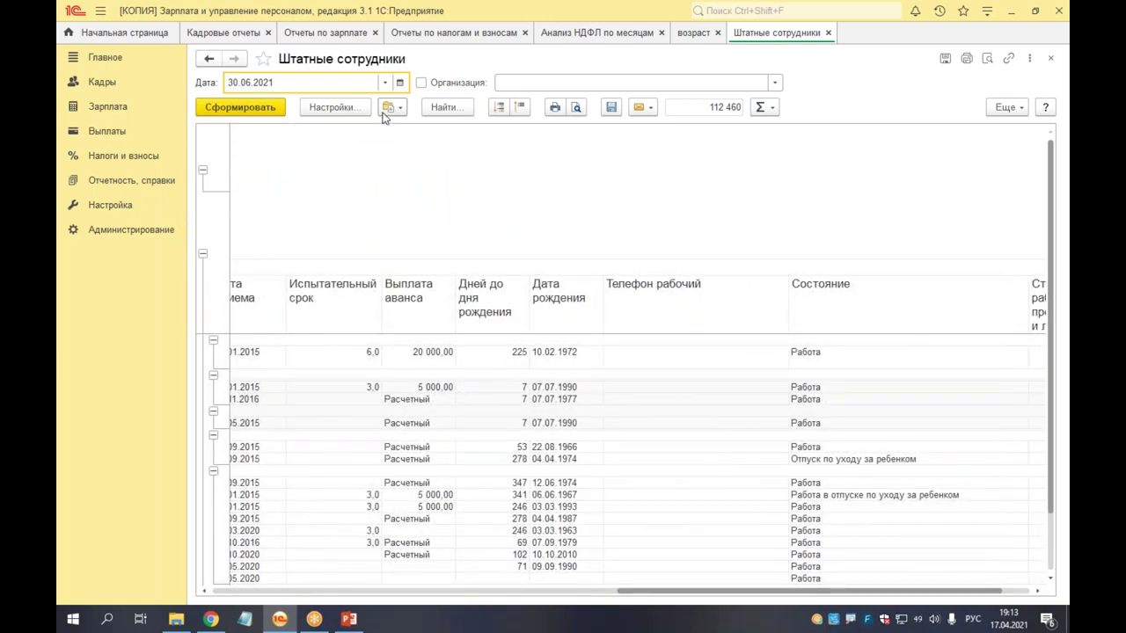
Step: Set the report date to 01.07.2021, regenerate the report and check the colouring of the approaching birth dates
left_click(398, 84)
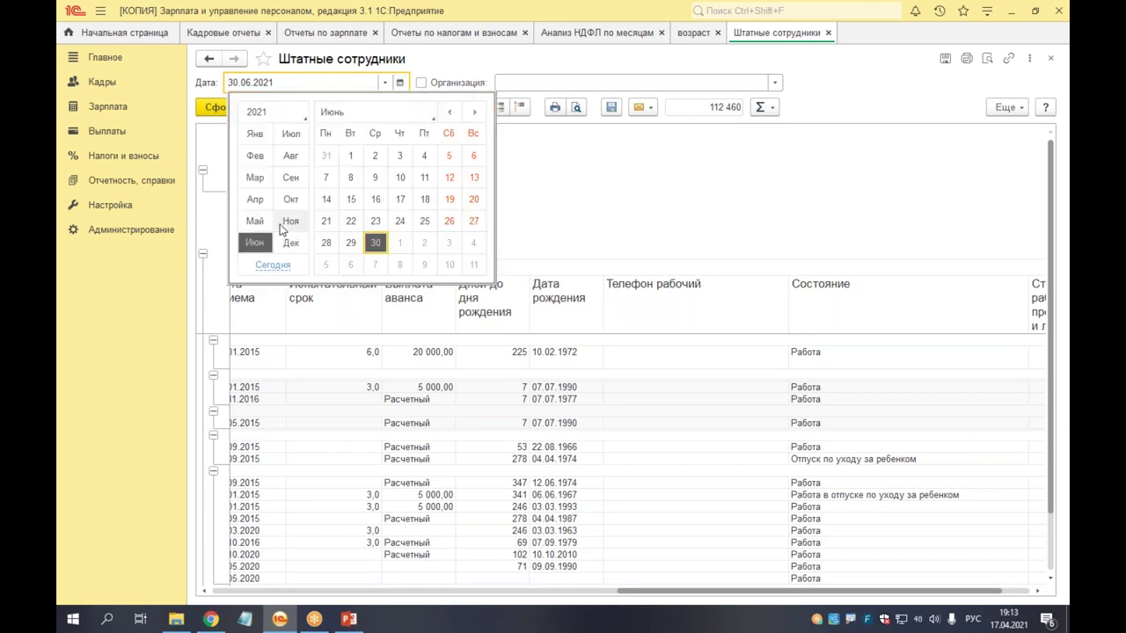
left_click(290, 132)
left_click(400, 156)
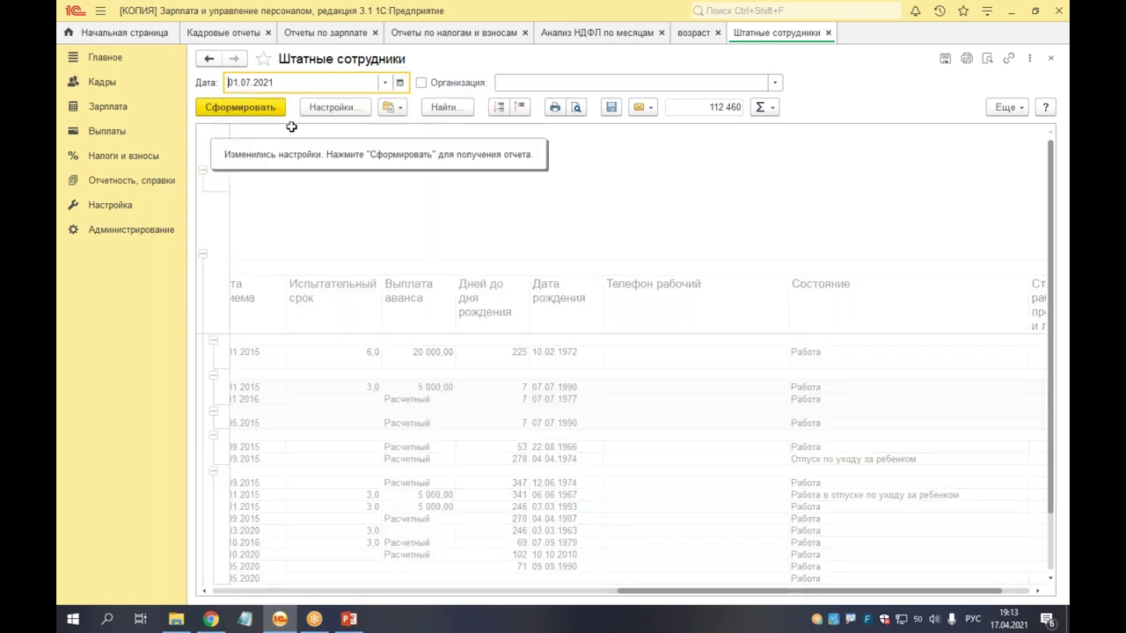
left_click(269, 109)
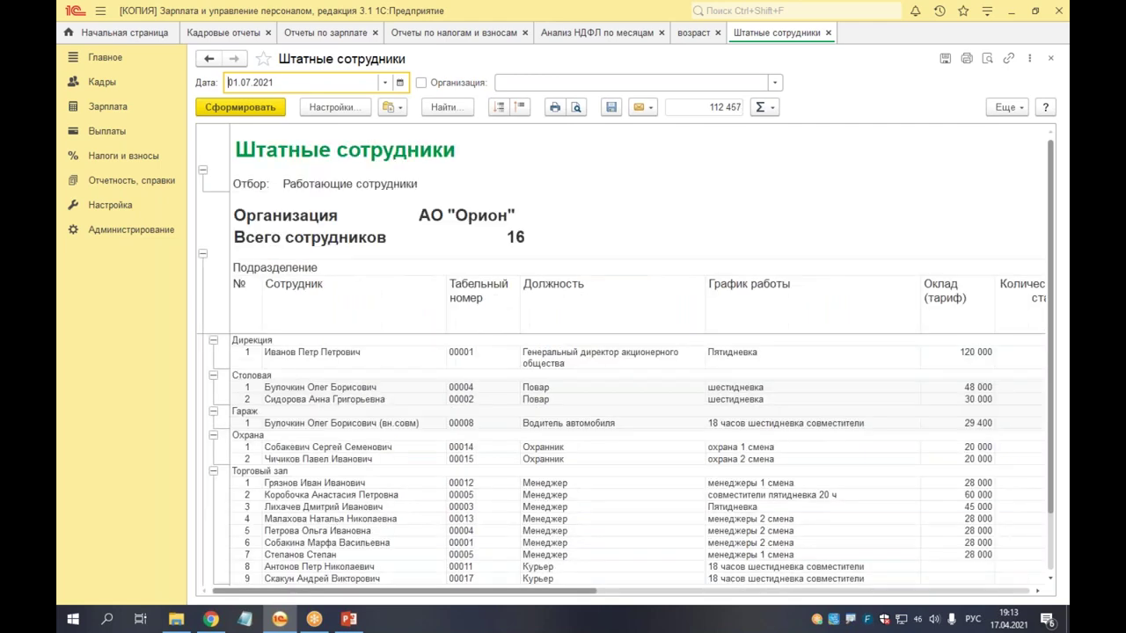
left_click_drag(573, 590, 975, 585)
left_click_drag(548, 390, 546, 413)
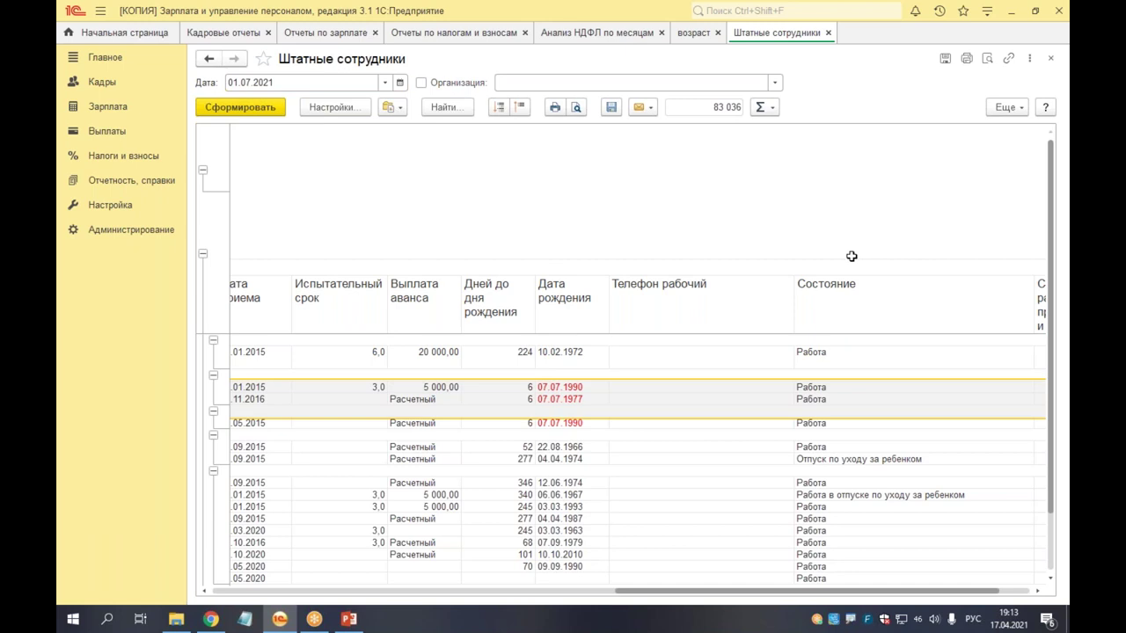
Step: Reopen the «Штатные сотрудники» report variant for editing and review the report-level «Условное оформление» elements
left_click(1003, 108)
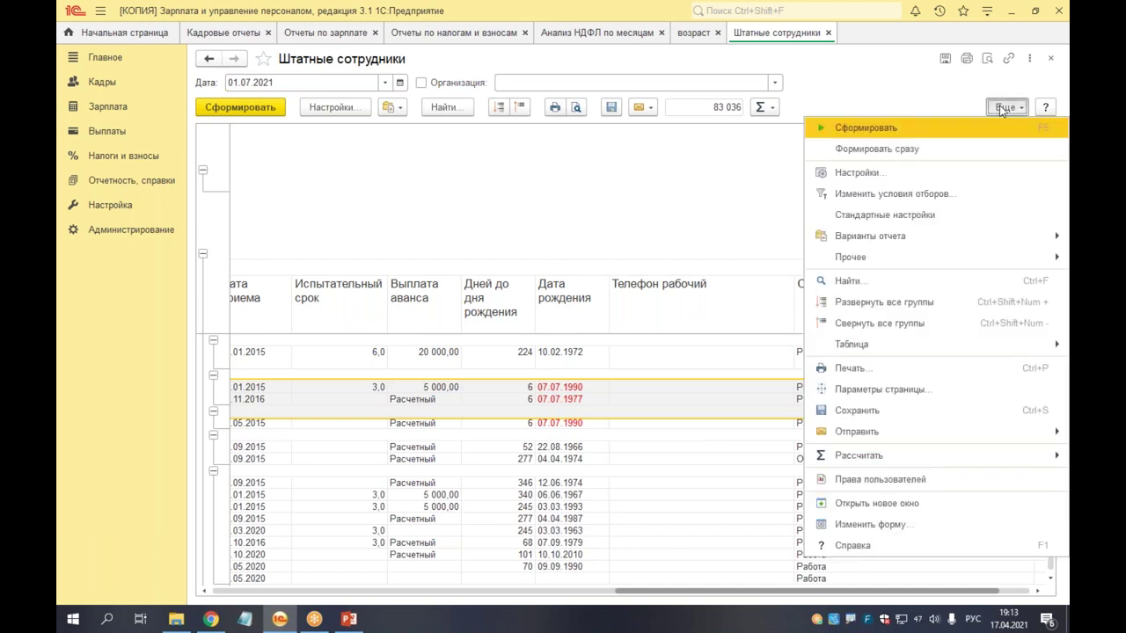
mouse_move(941, 255)
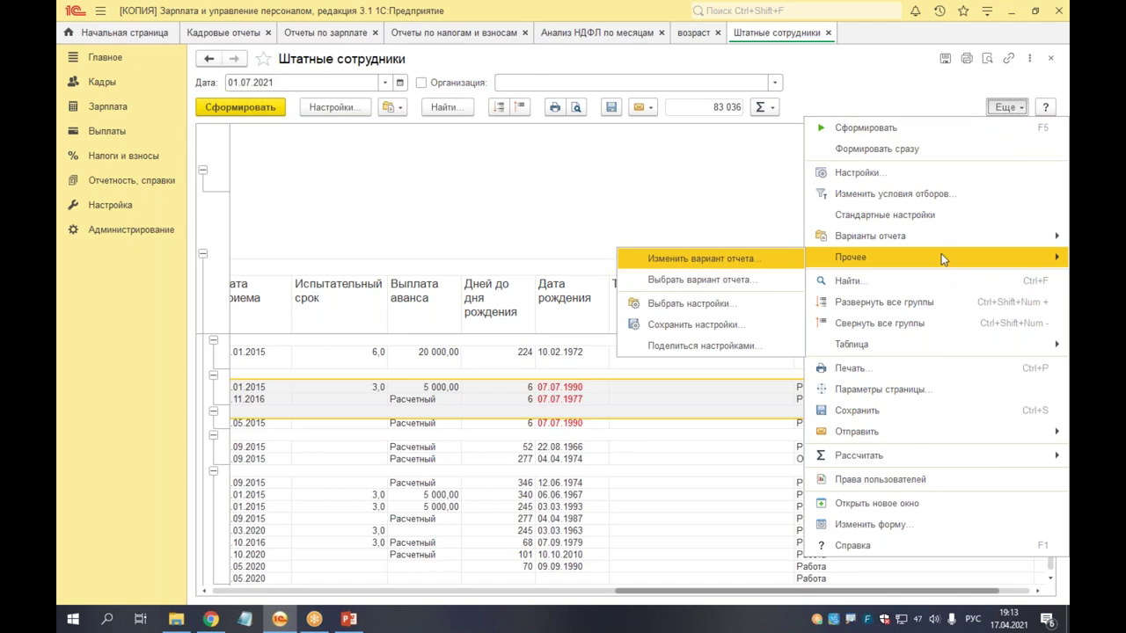
left_click(758, 261)
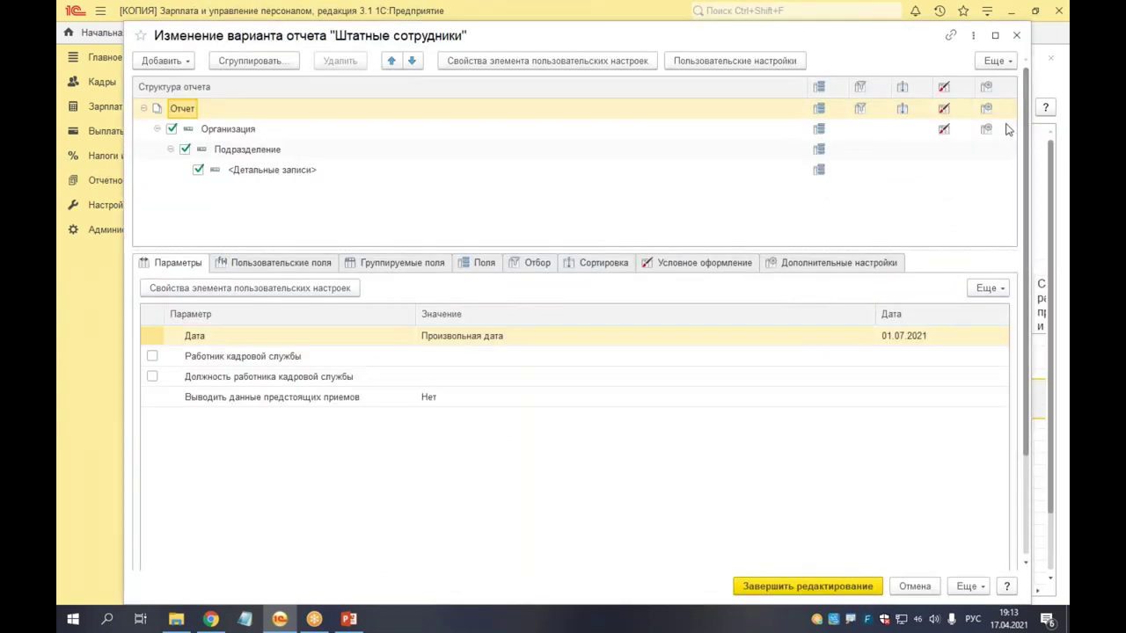
left_click(944, 111)
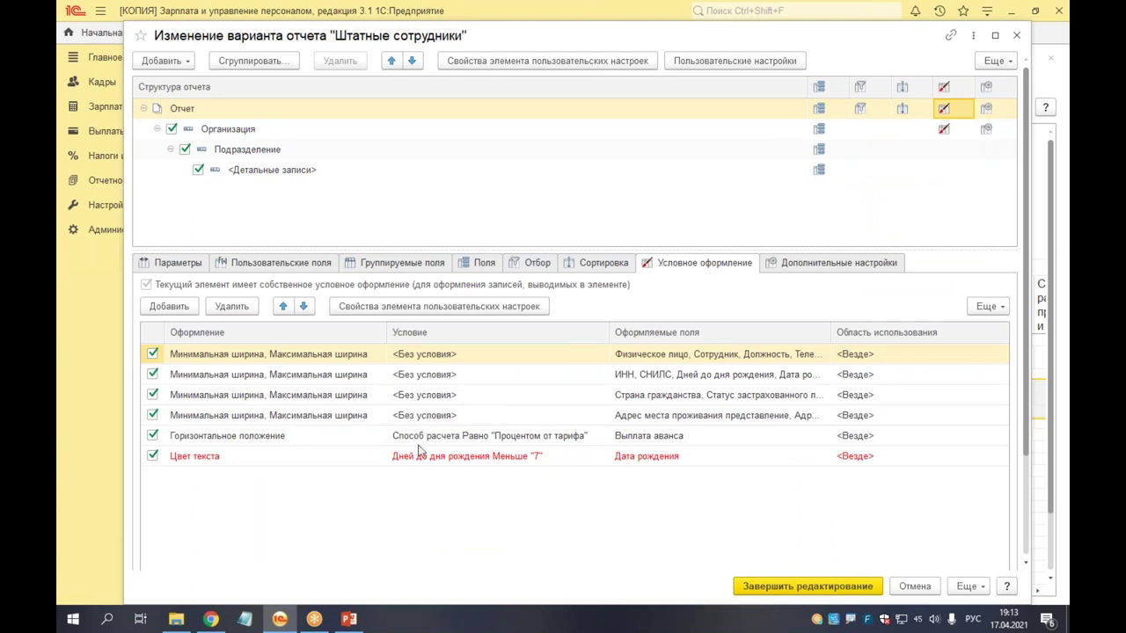
left_click(510, 414)
left_click(497, 301)
left_click(496, 270)
left_click(509, 239)
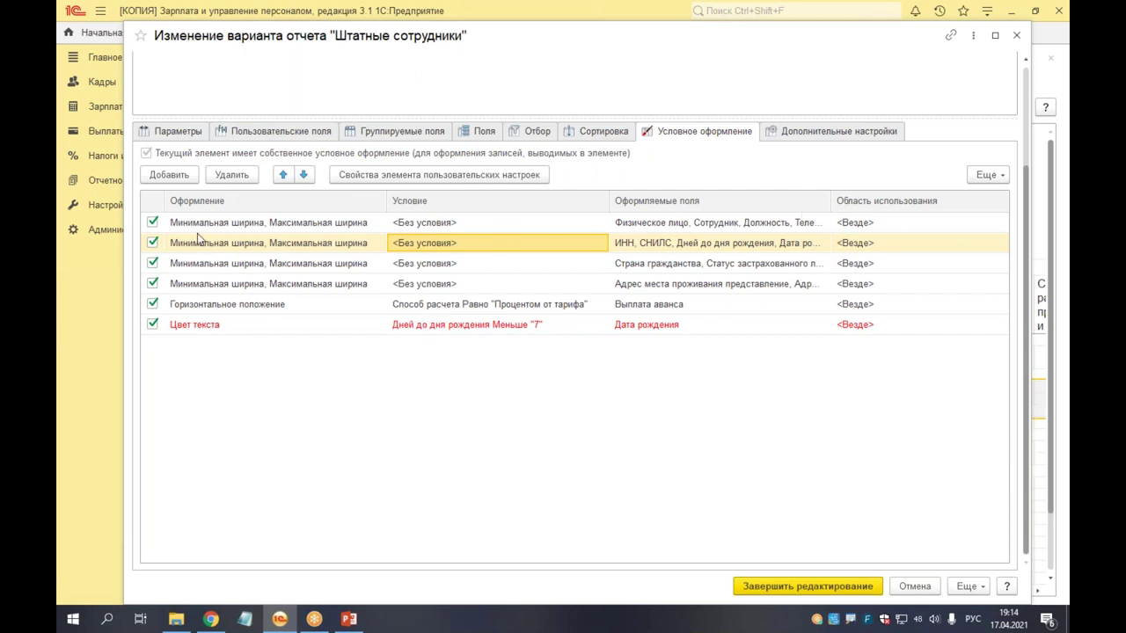
Step: Add a new conditional formatting element to the report and look through its «Оформление» parameters, collapsing «Стиль границы»
left_click(169, 175)
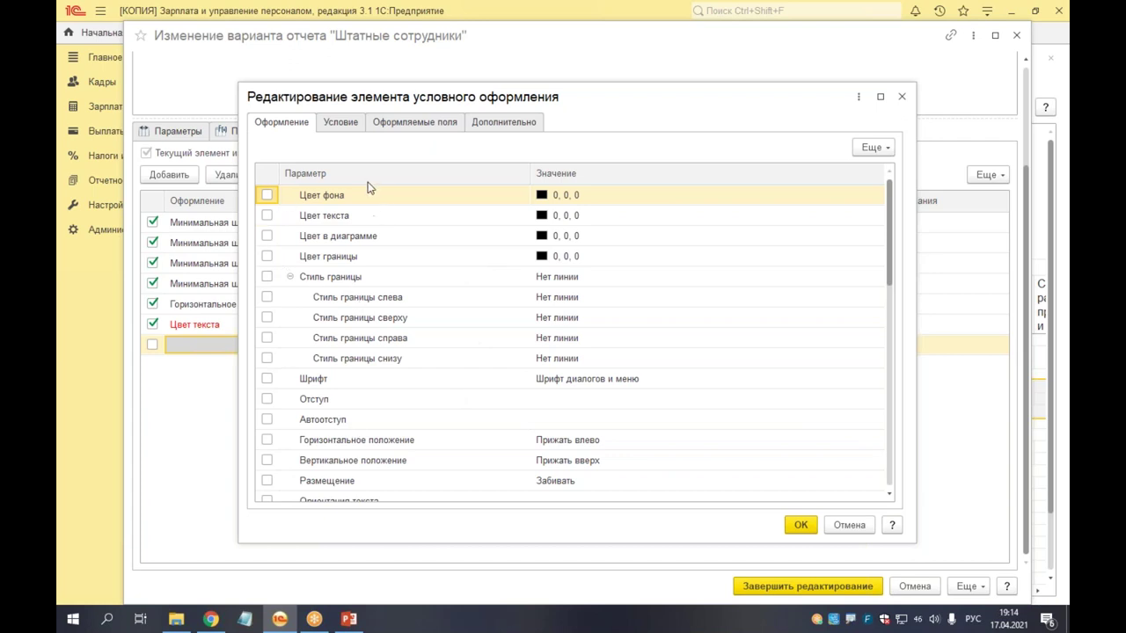
left_click(397, 258)
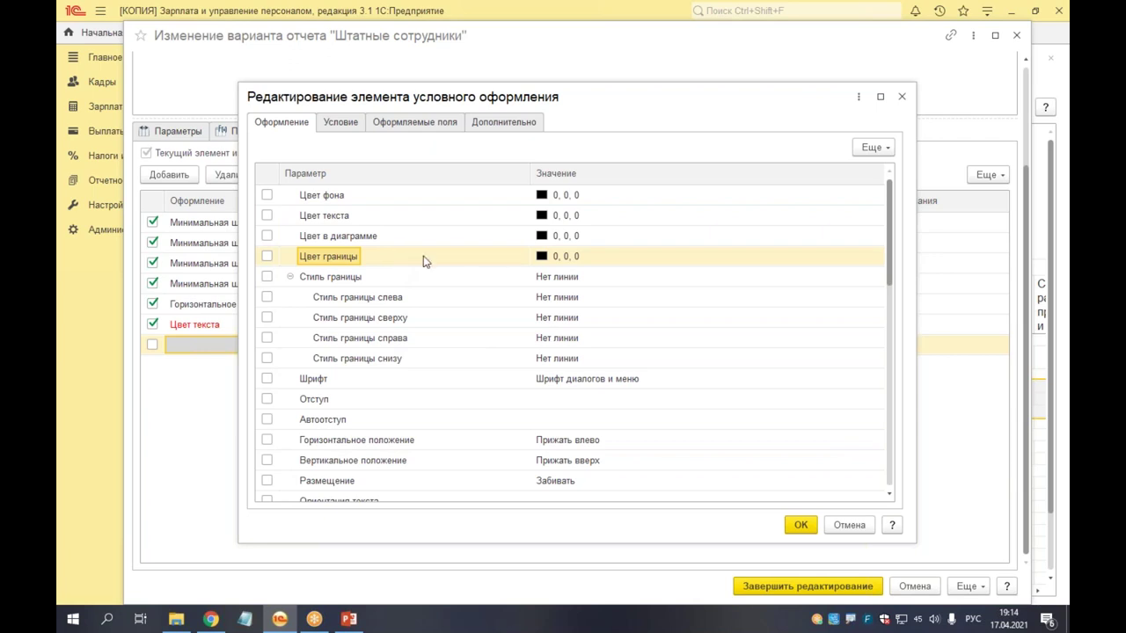
left_click(290, 277)
scroll(395, 365, "down", 2)
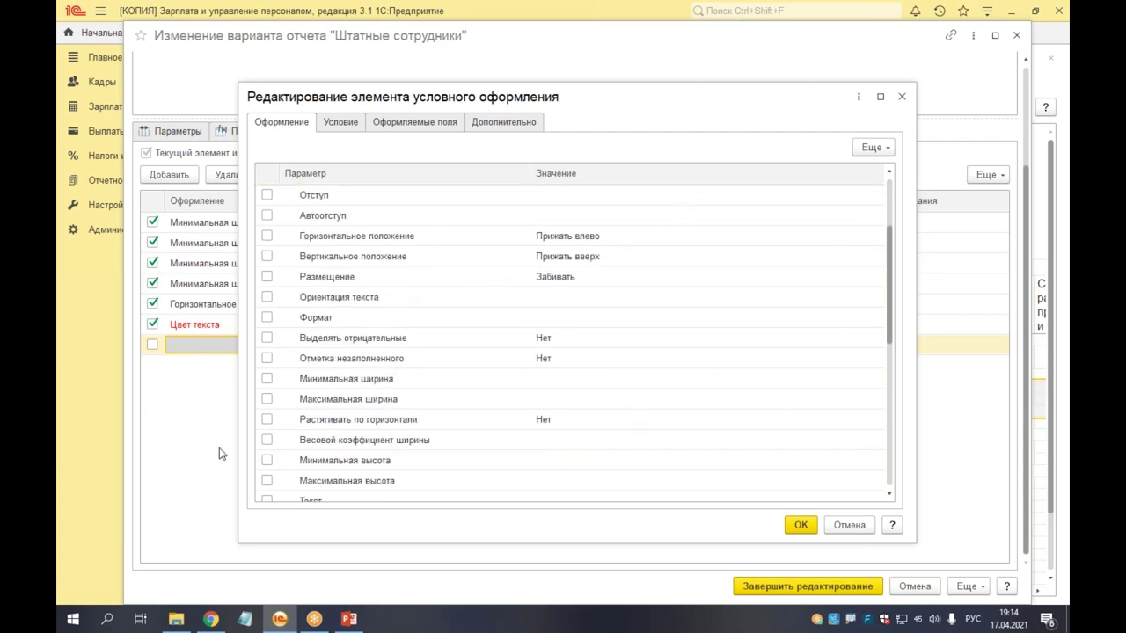
scroll(572, 330, "down", 3)
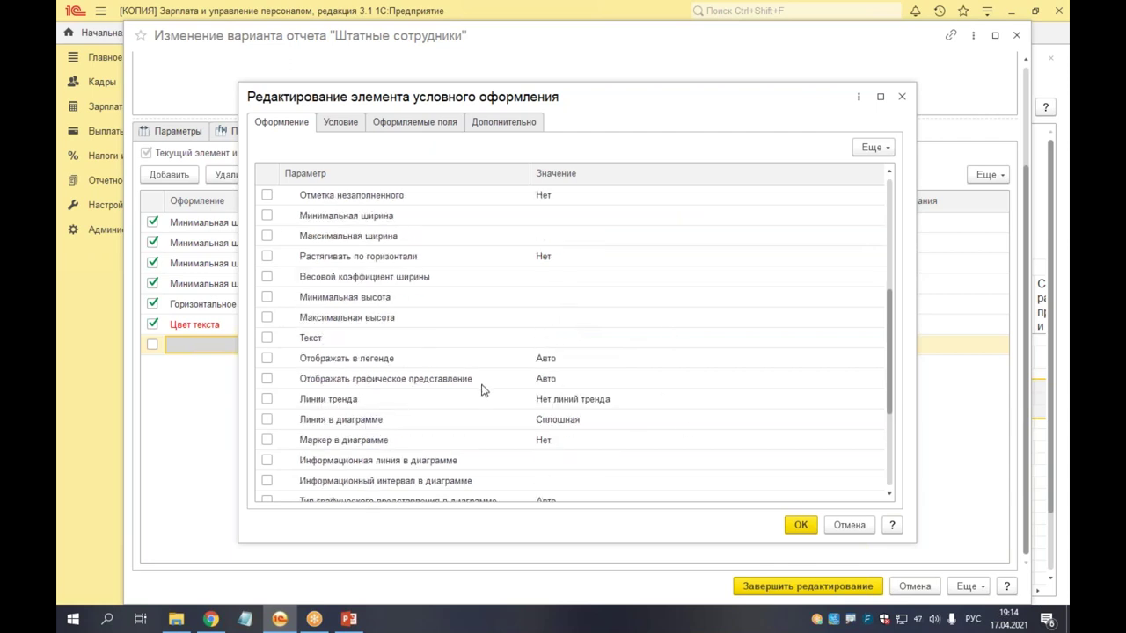
scroll(483, 387, "up", 5)
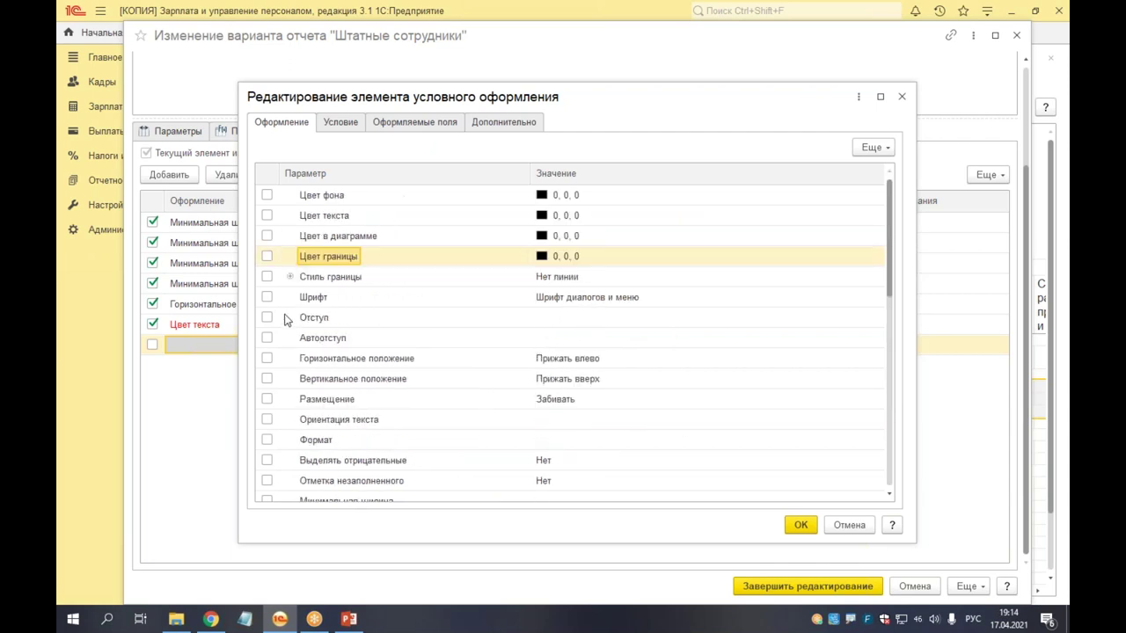
Step: Add the condition «Пол» «Равно» «Мужской» from «Личные данные» to the new formatting element
left_click(339, 124)
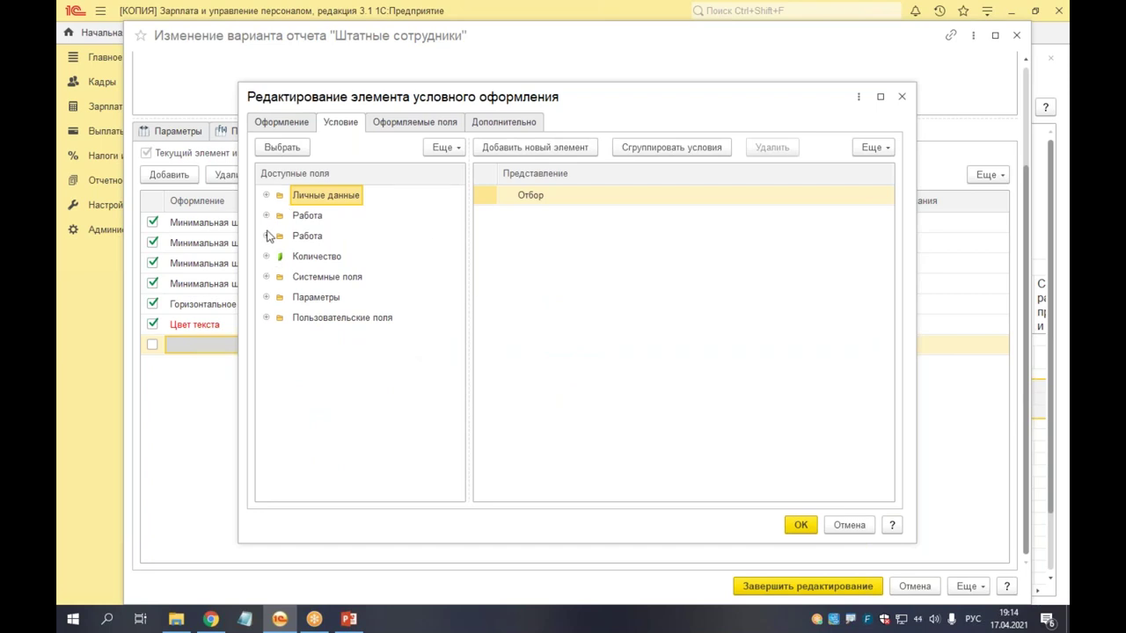
left_click(266, 195)
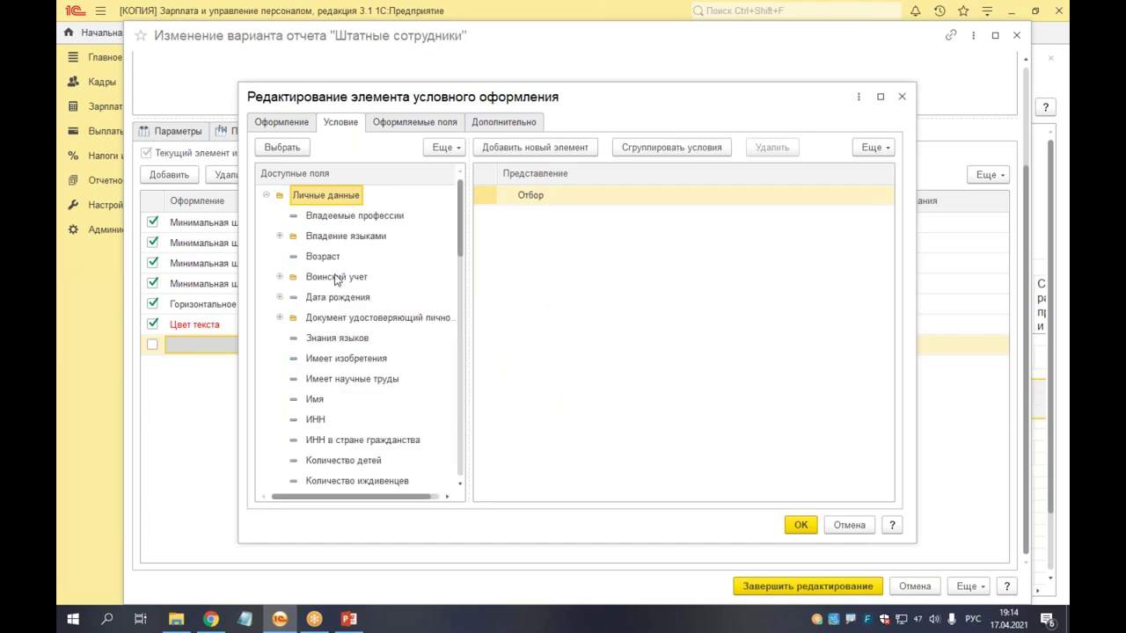
scroll(380, 340, "down", 5)
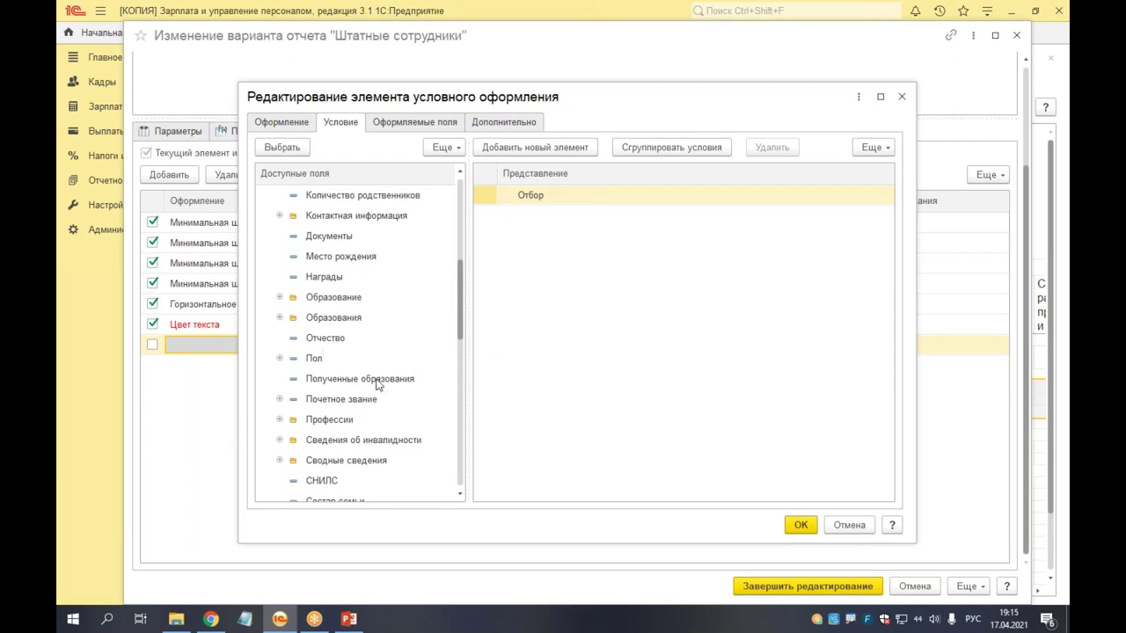
double_click(315, 360)
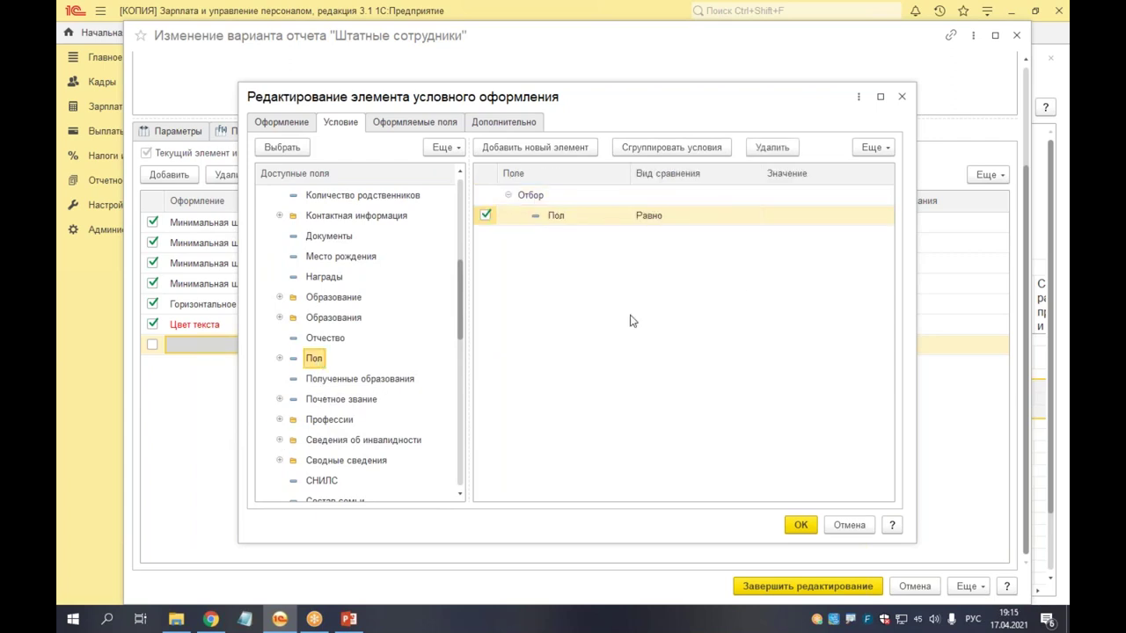
left_click(814, 217)
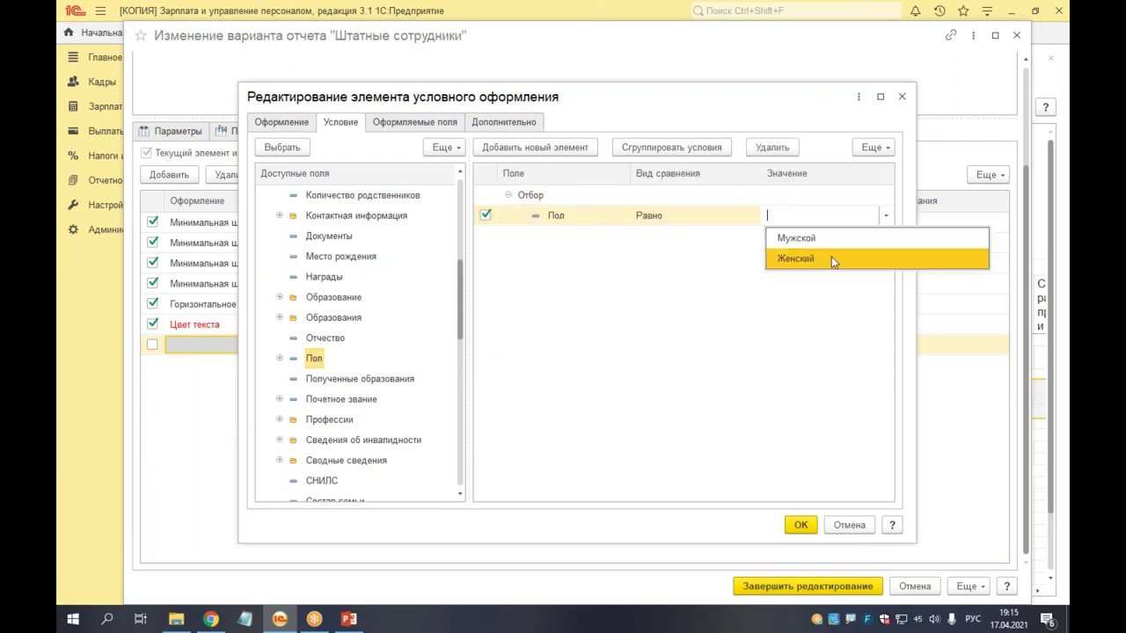
key("Up")
key("Return")
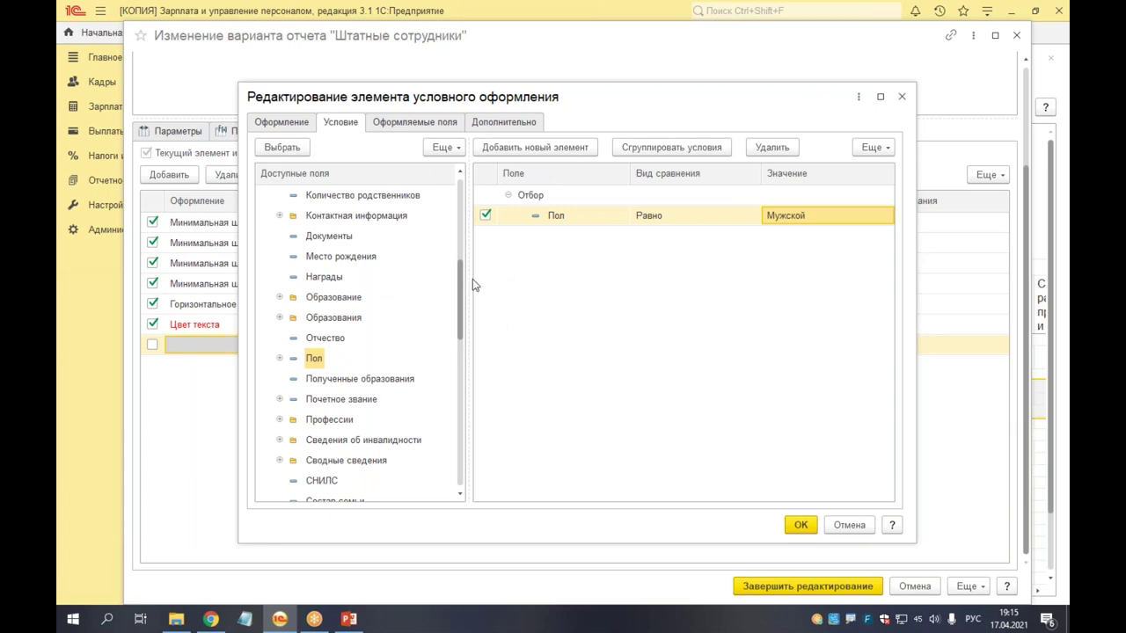
Step: Add a second condition to the new formatting element: «Возраст» «Меньше или равно» 27
left_click_drag(459, 280, 459, 199)
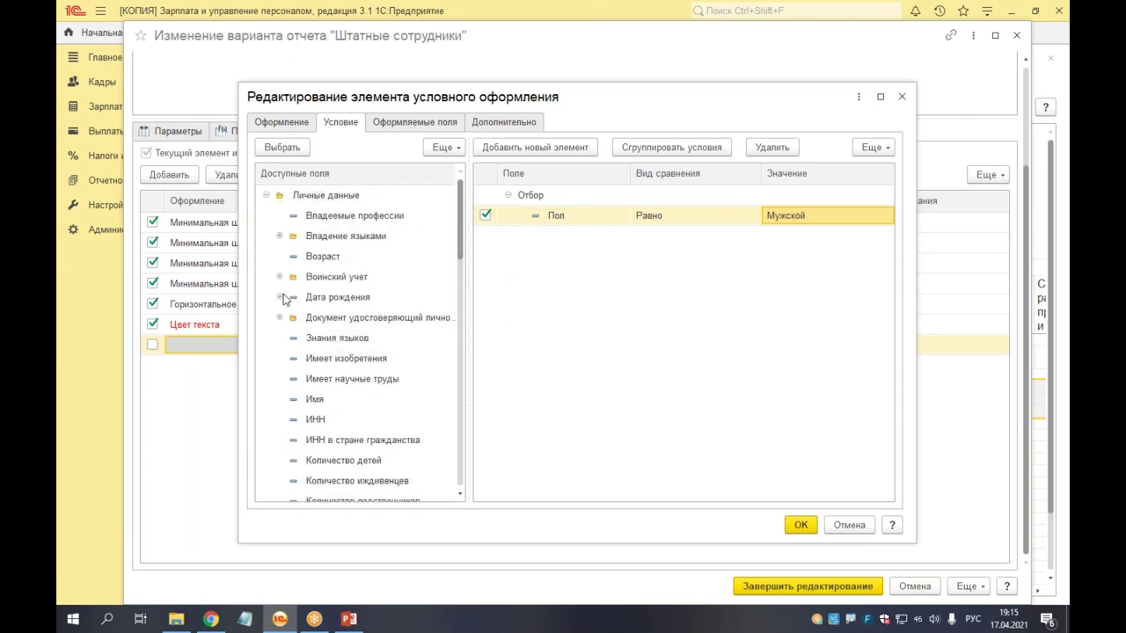
double_click(332, 257)
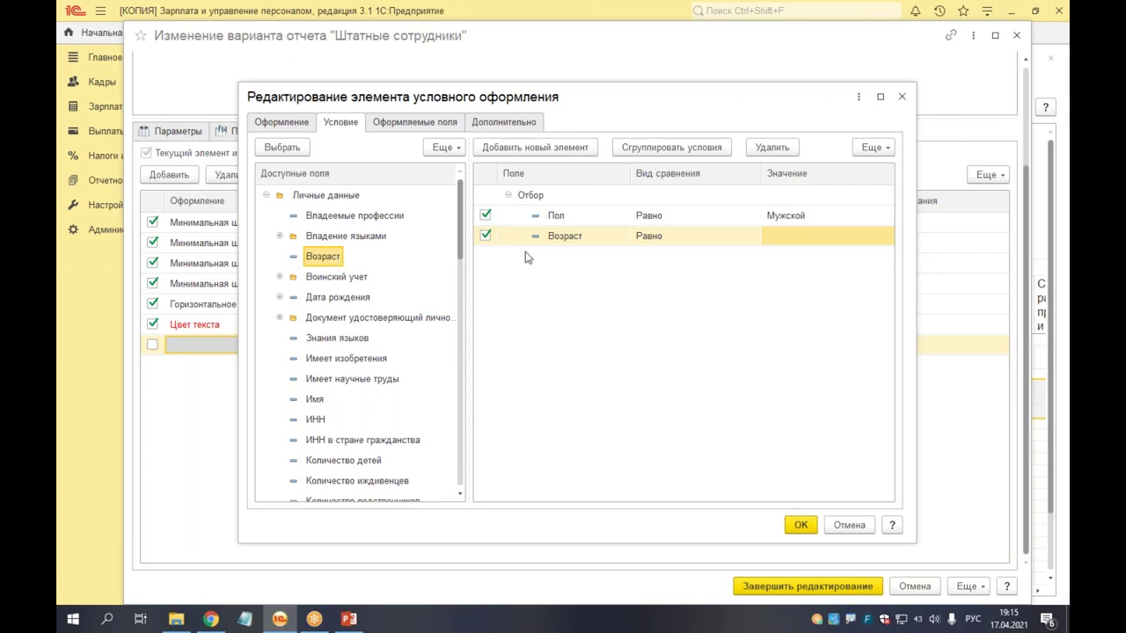
left_click(731, 241)
left_click(731, 239)
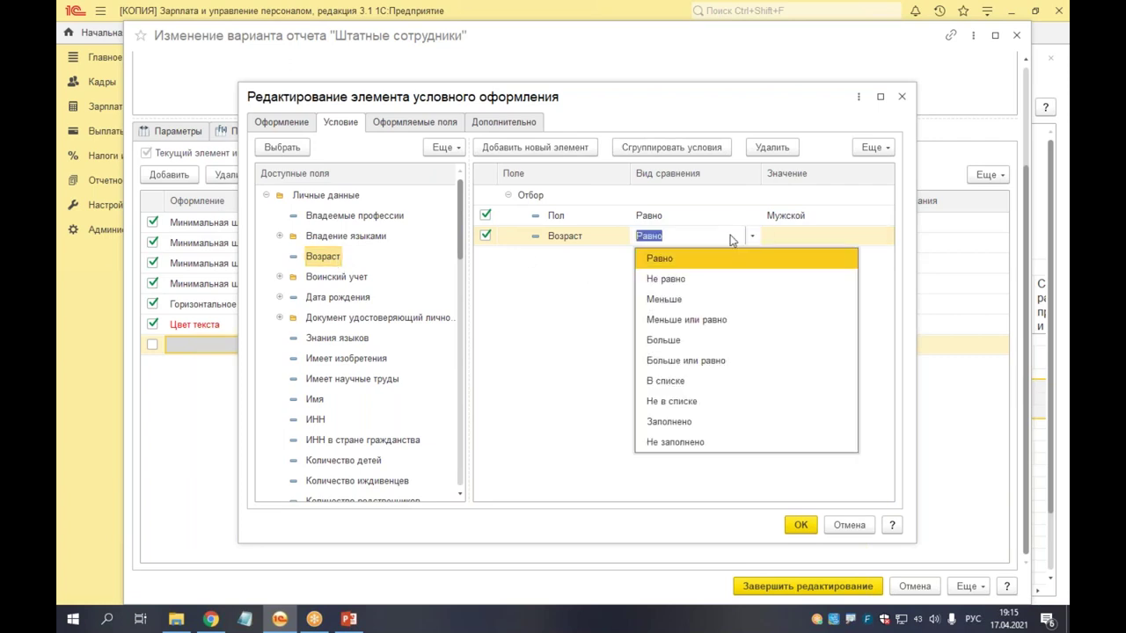
left_click(711, 320)
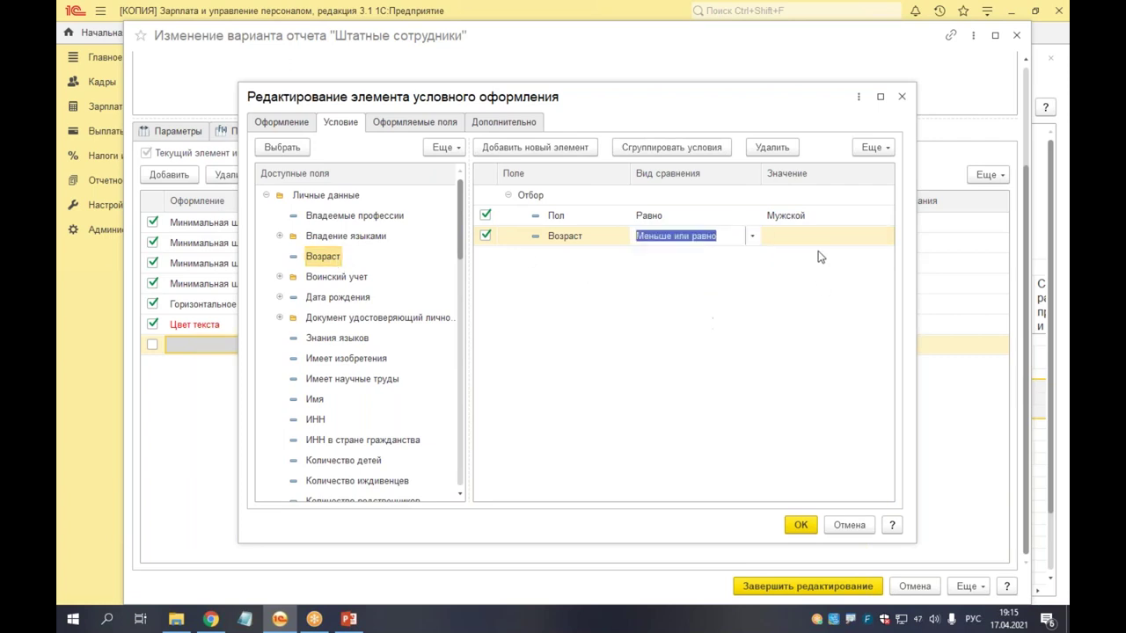
key("Tab")
type("27")
key("Return")
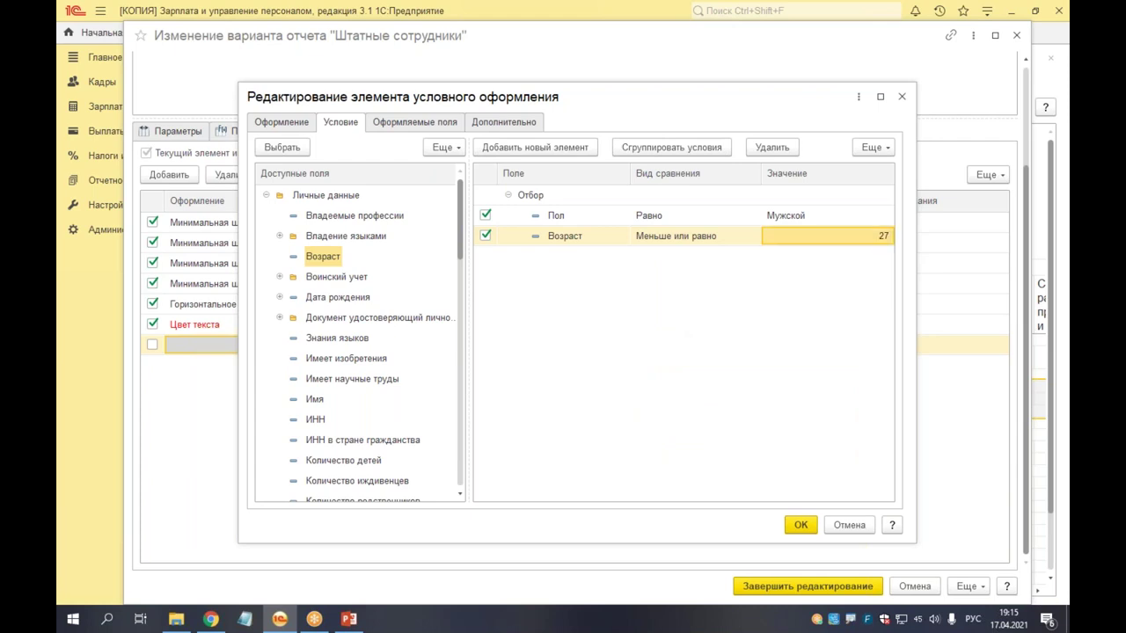
Step: Set «Цвет текста» of the new formatting element to the style color «Отрицательное число» and review its «Пол» and «Возраст» conditions
left_click(283, 125)
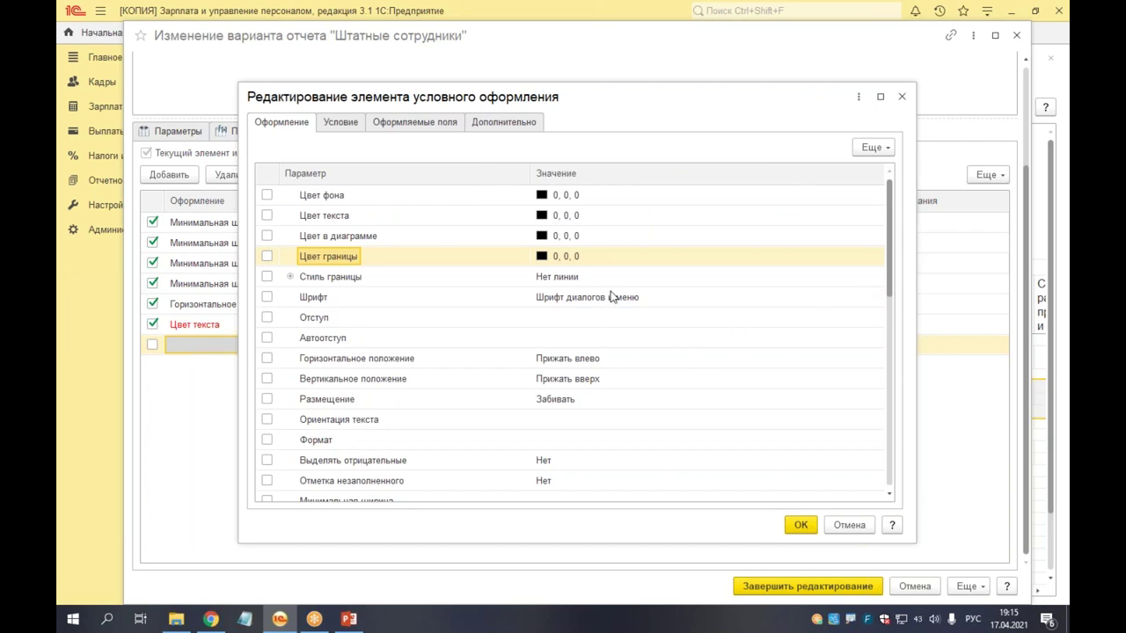
left_click(597, 221)
left_click(597, 221)
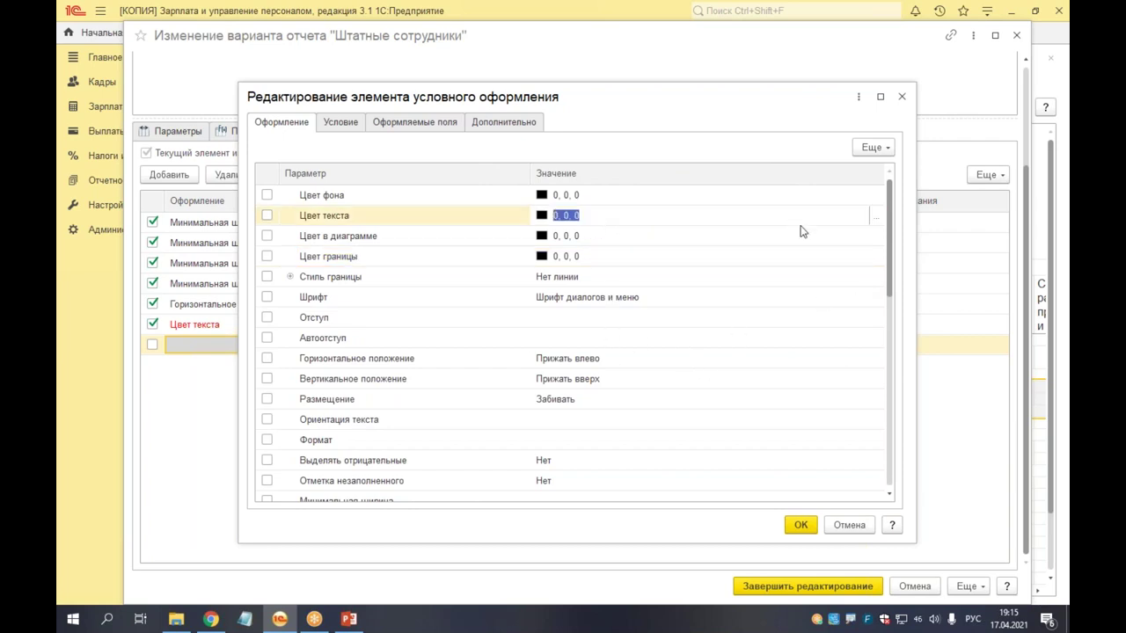
left_click(871, 220)
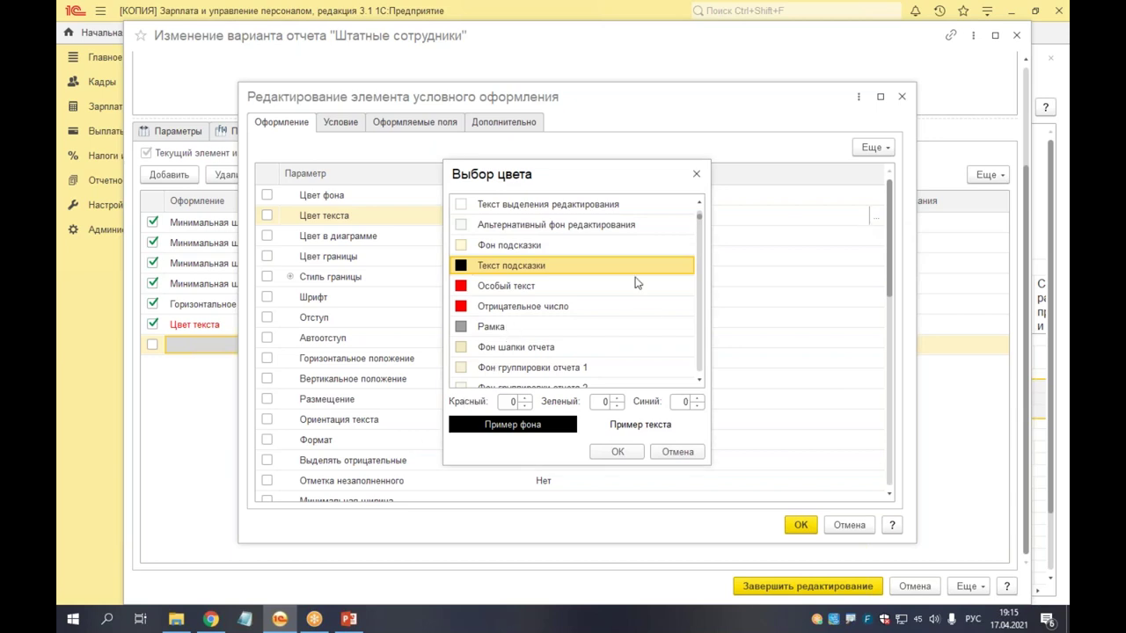
left_click(533, 308)
left_click(595, 453)
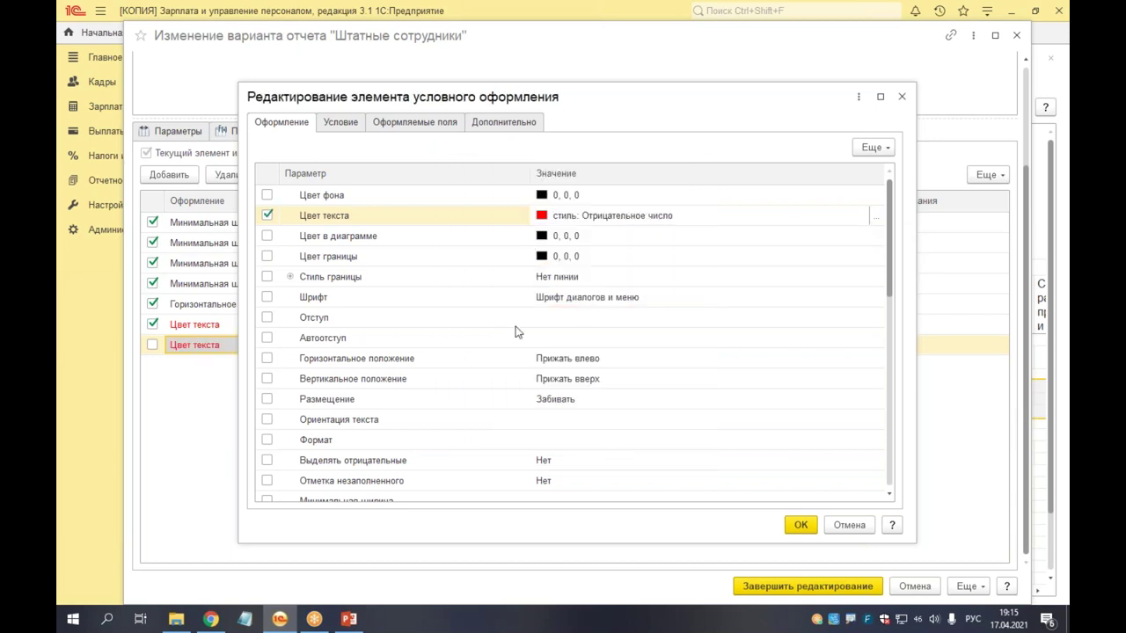
left_click(677, 318)
left_click(350, 121)
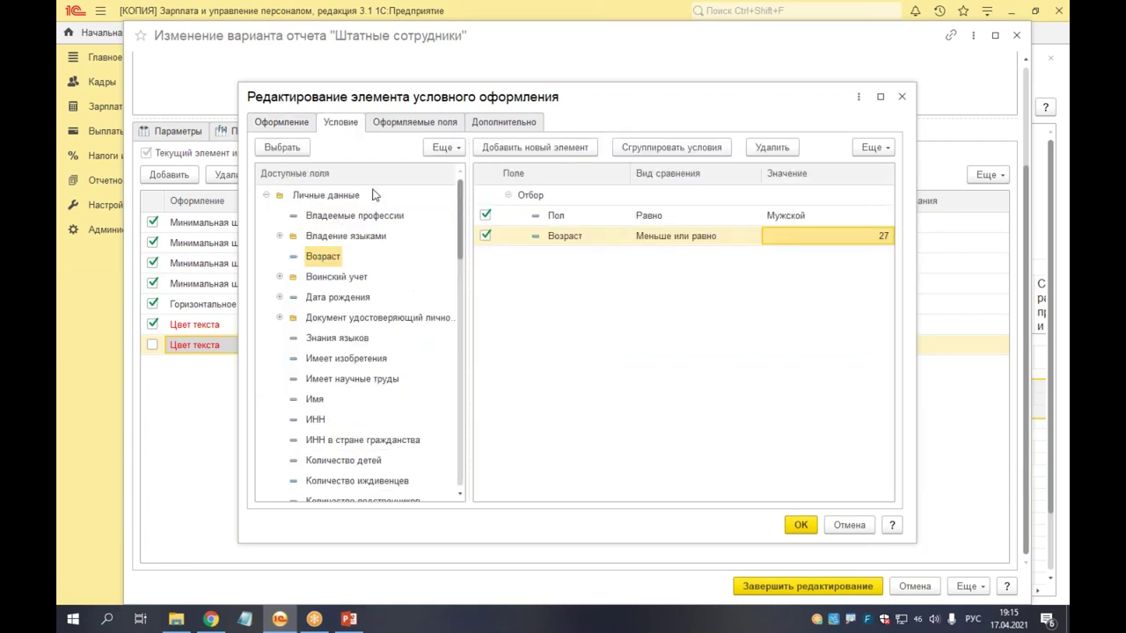
left_click(573, 216)
left_click(580, 243)
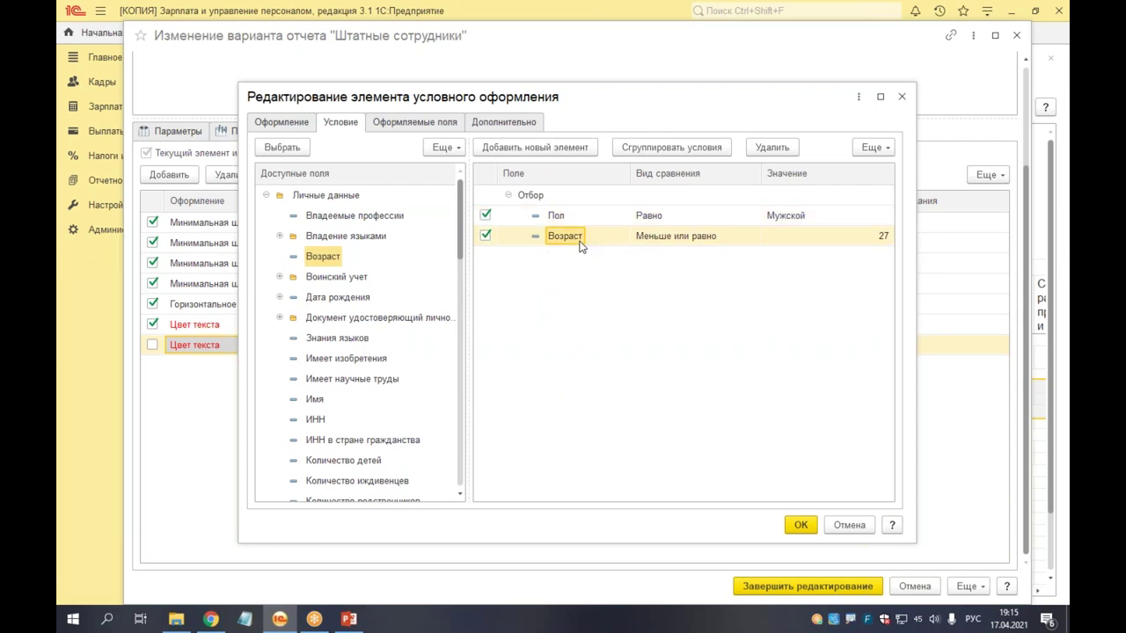
left_click(524, 217)
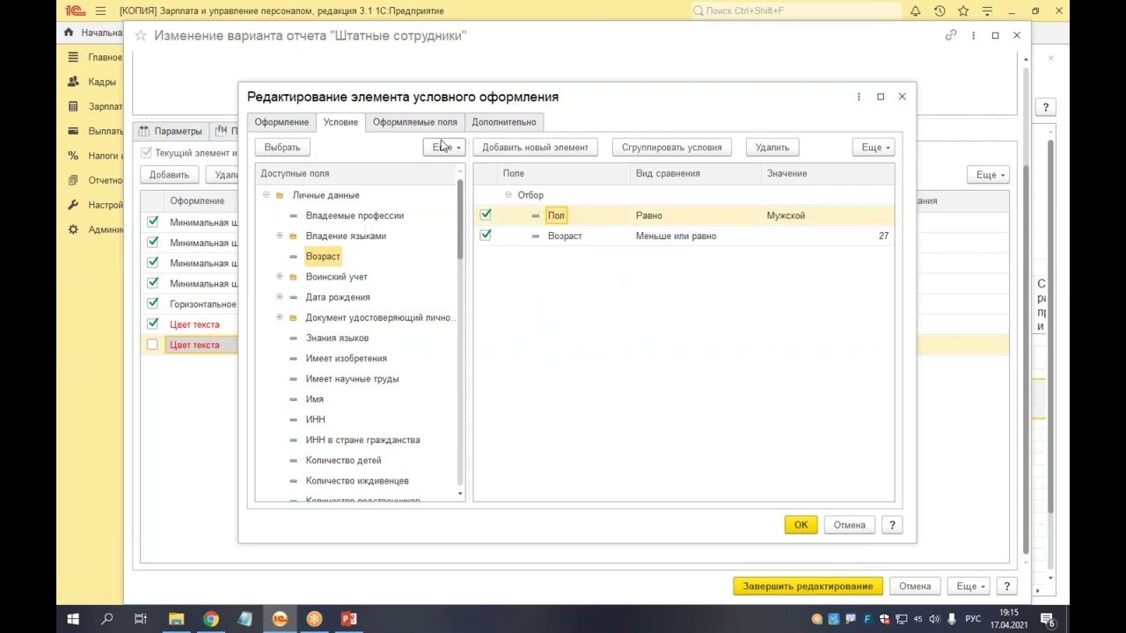
Step: Add «ФИО» from «Личные данные» to the element's formatted fields, save the element and finish editing the report variant
left_click(412, 125)
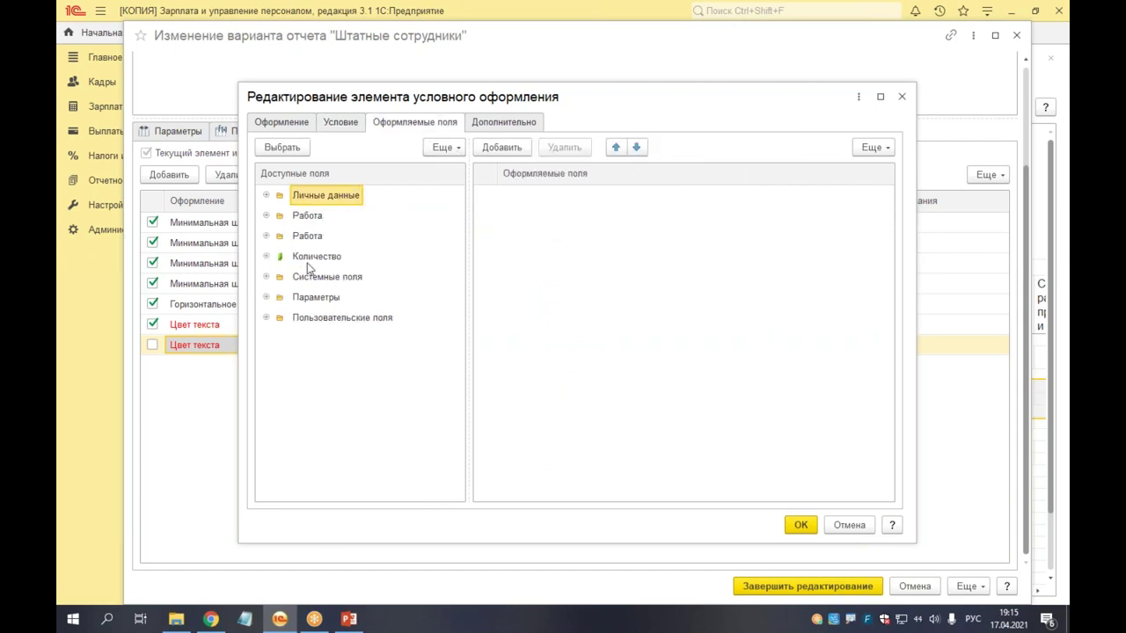
left_click(267, 216)
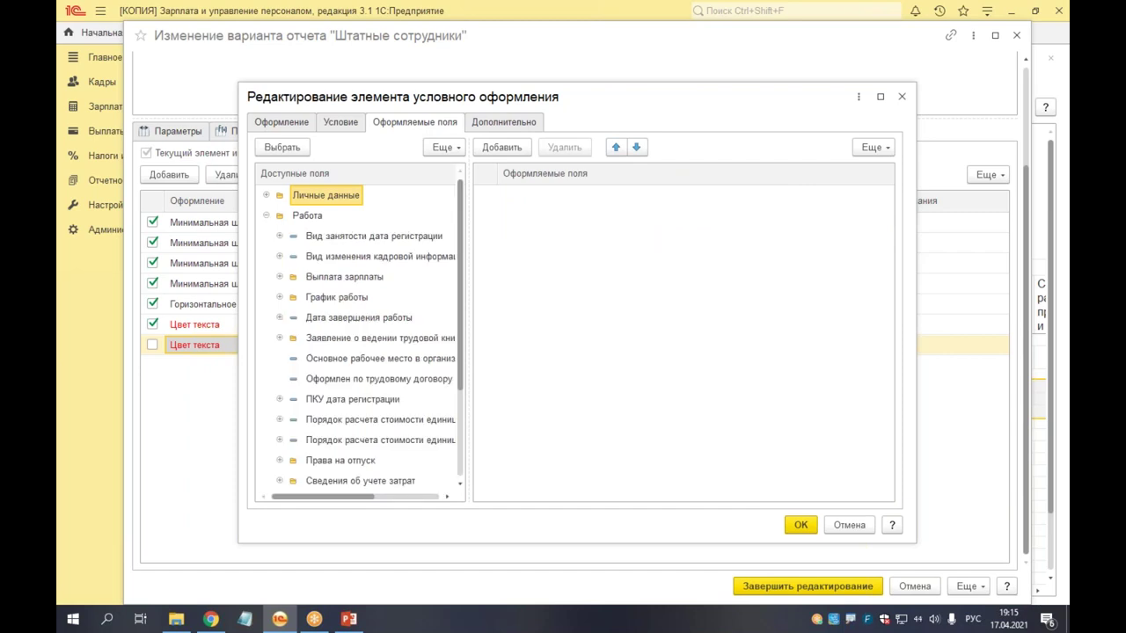
left_click(267, 196)
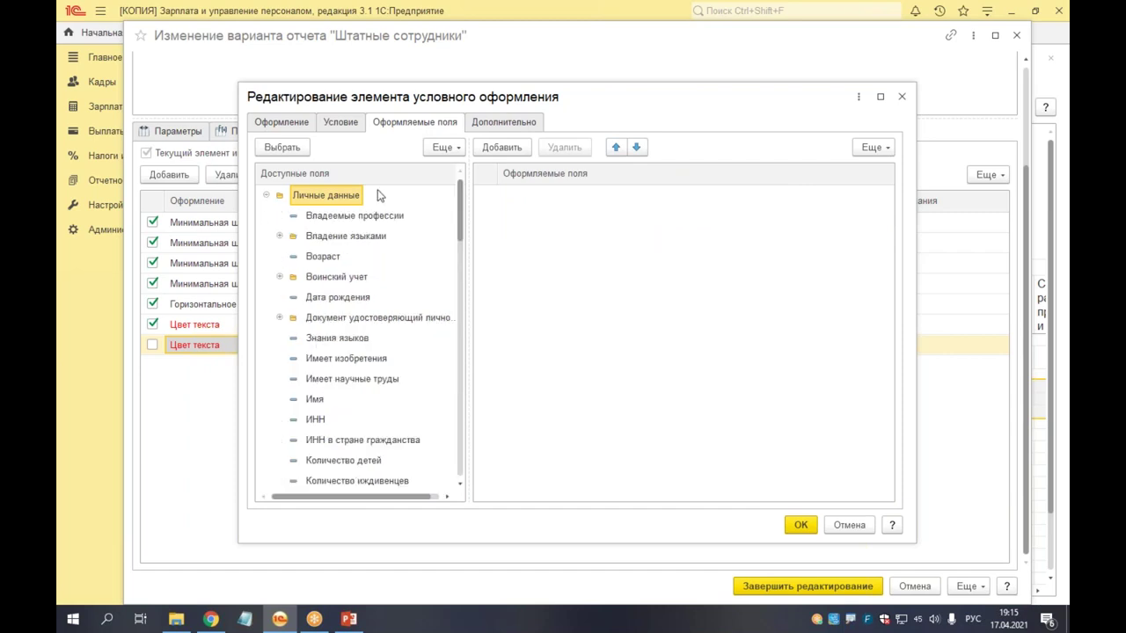
scroll(415, 309, "down", 4)
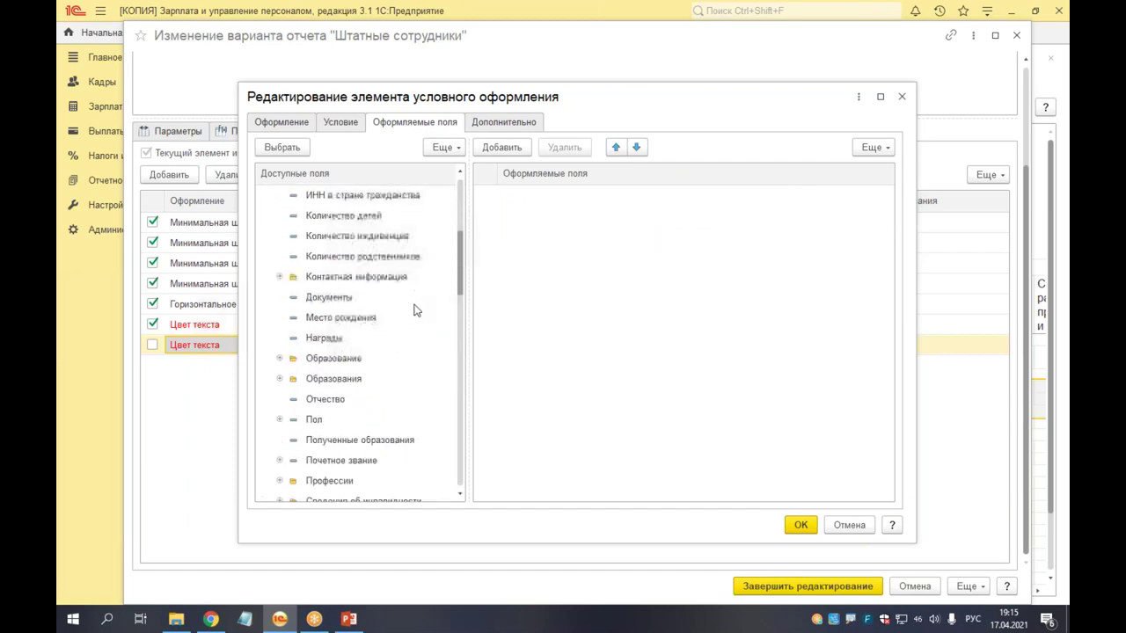
scroll(415, 309, "down", 6)
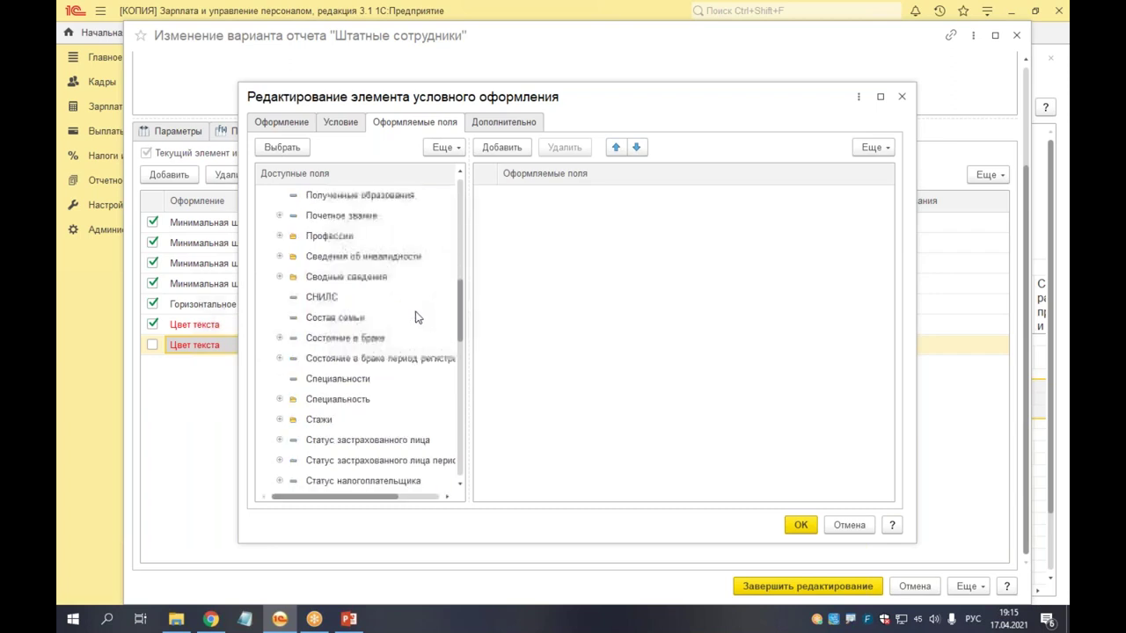
scroll(420, 334, "down", 3)
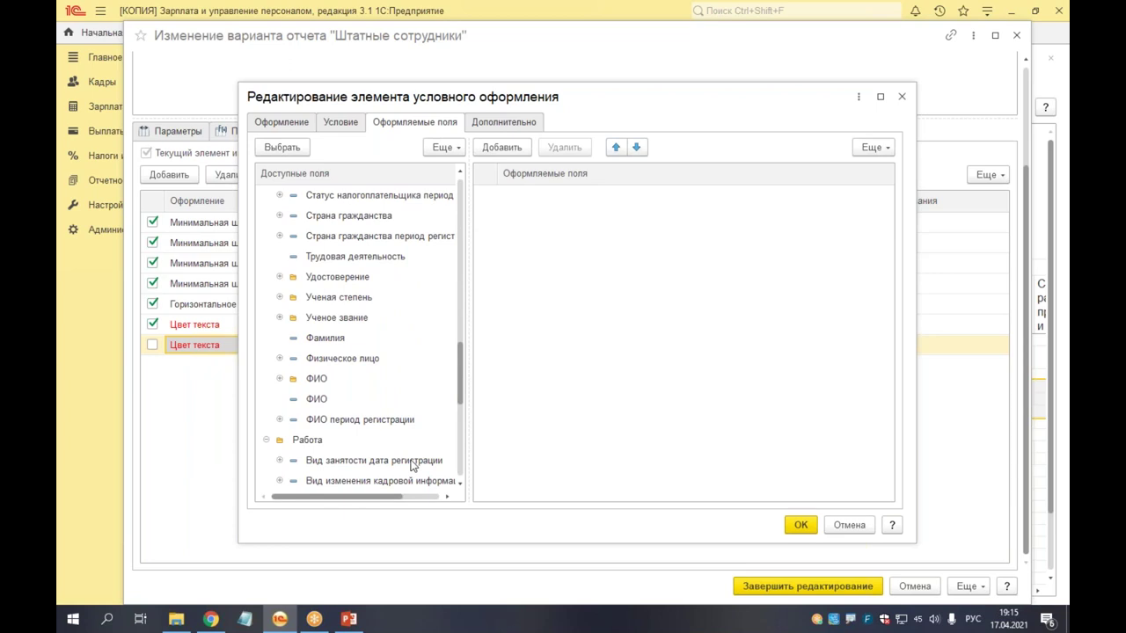
left_click(309, 400)
double_click(310, 400)
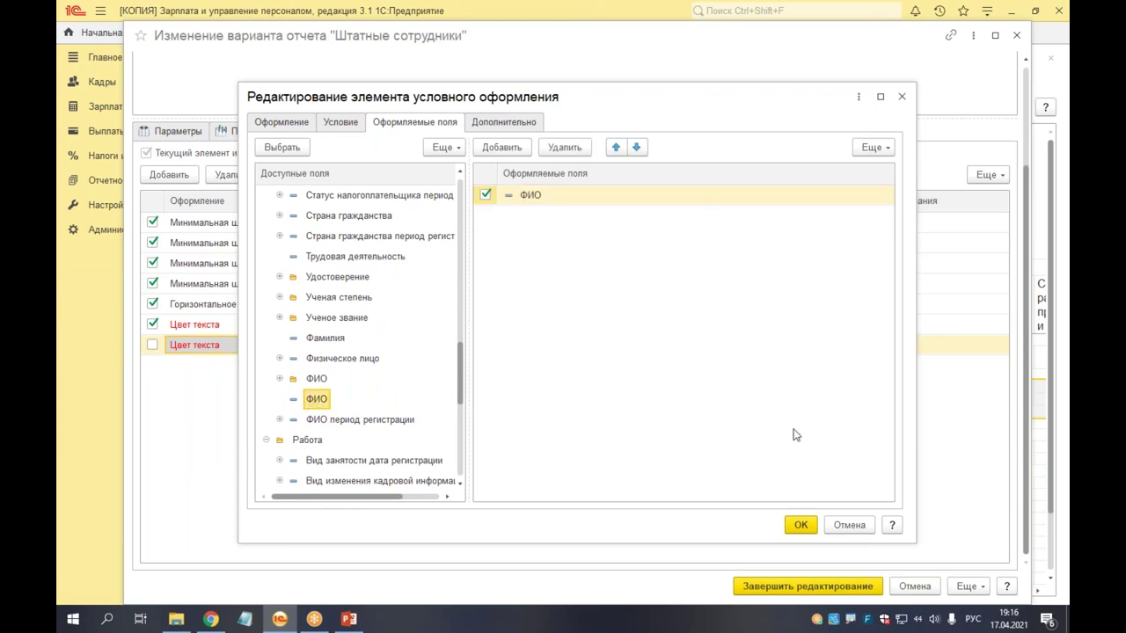
left_click(801, 525)
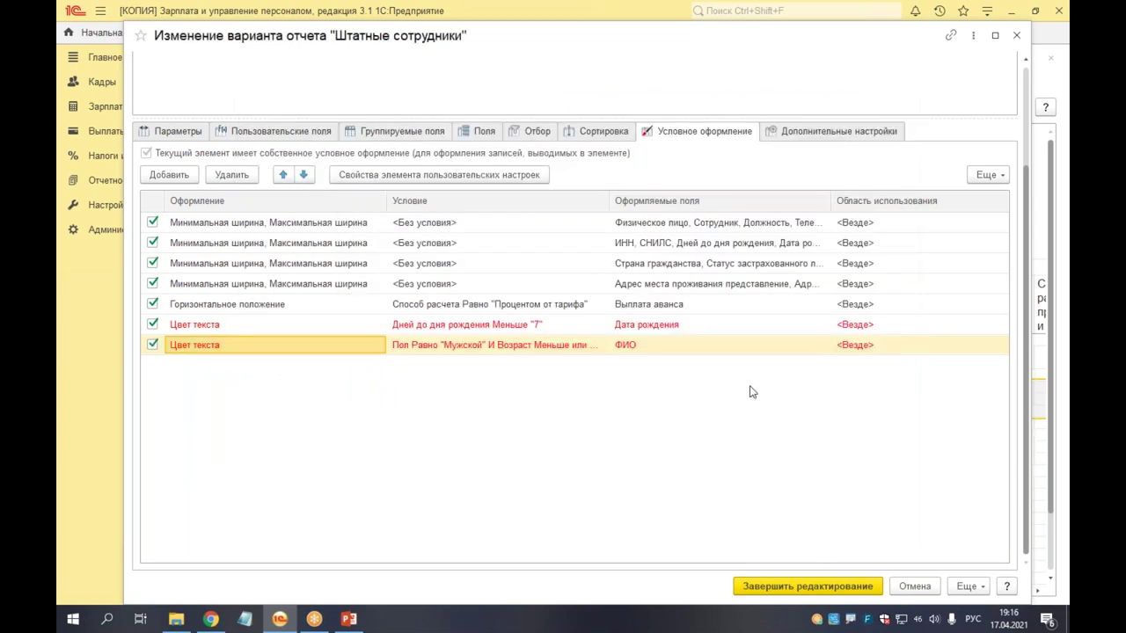
left_click(800, 585)
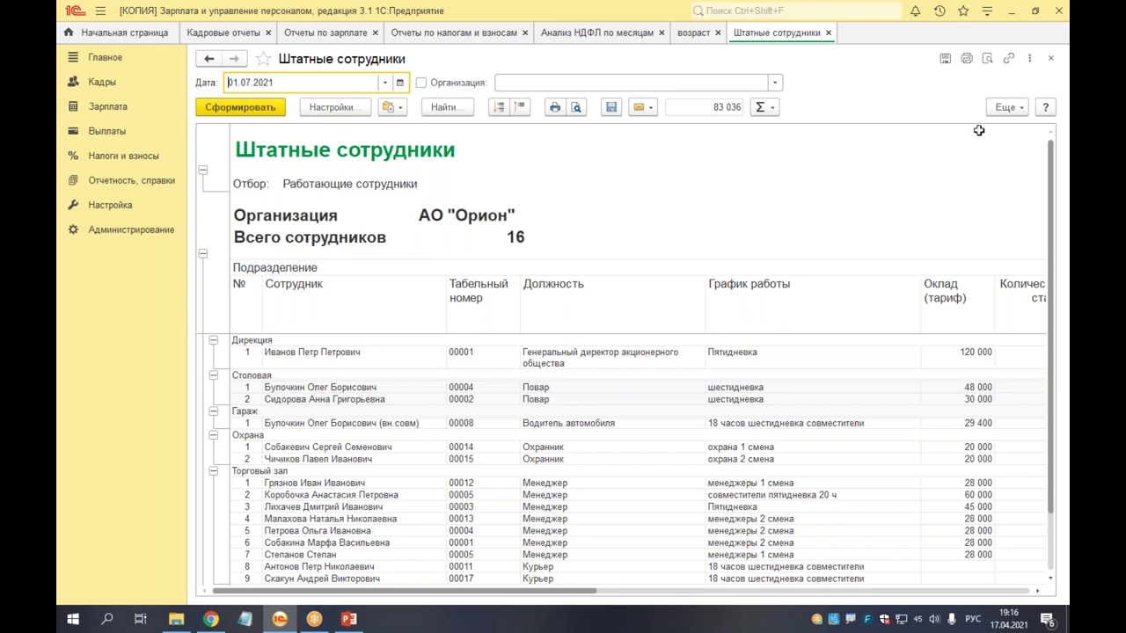
Step: Reopen the «Штатные сотрудники» report variant for editing, and switch to the PowerPoint presentation
left_click(1007, 107)
mouse_move(863, 260)
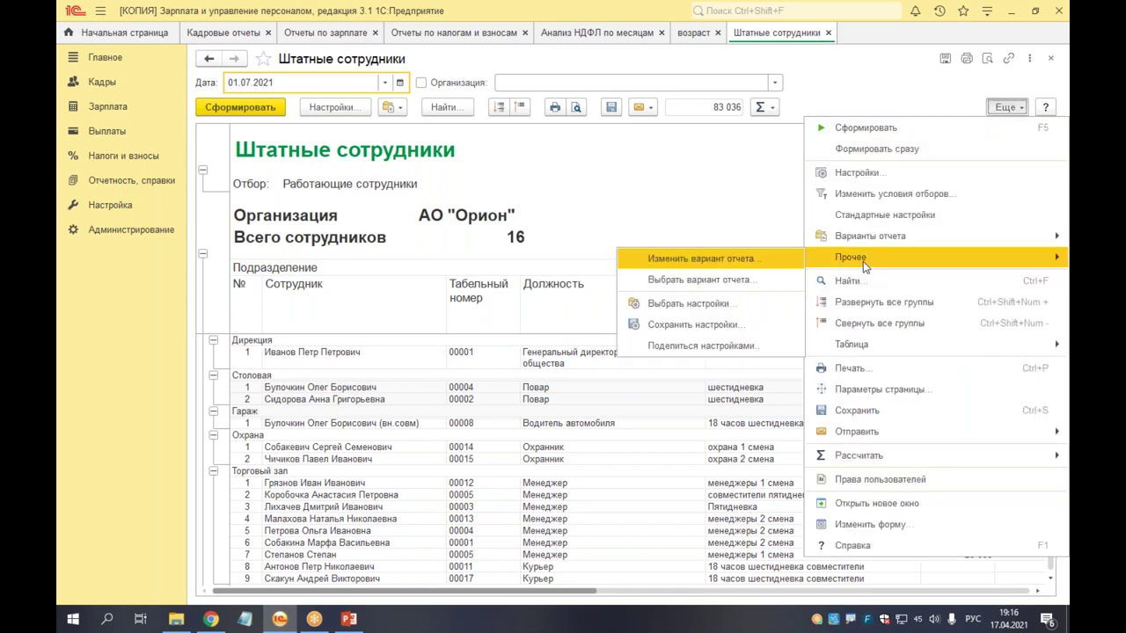
left_click(711, 262)
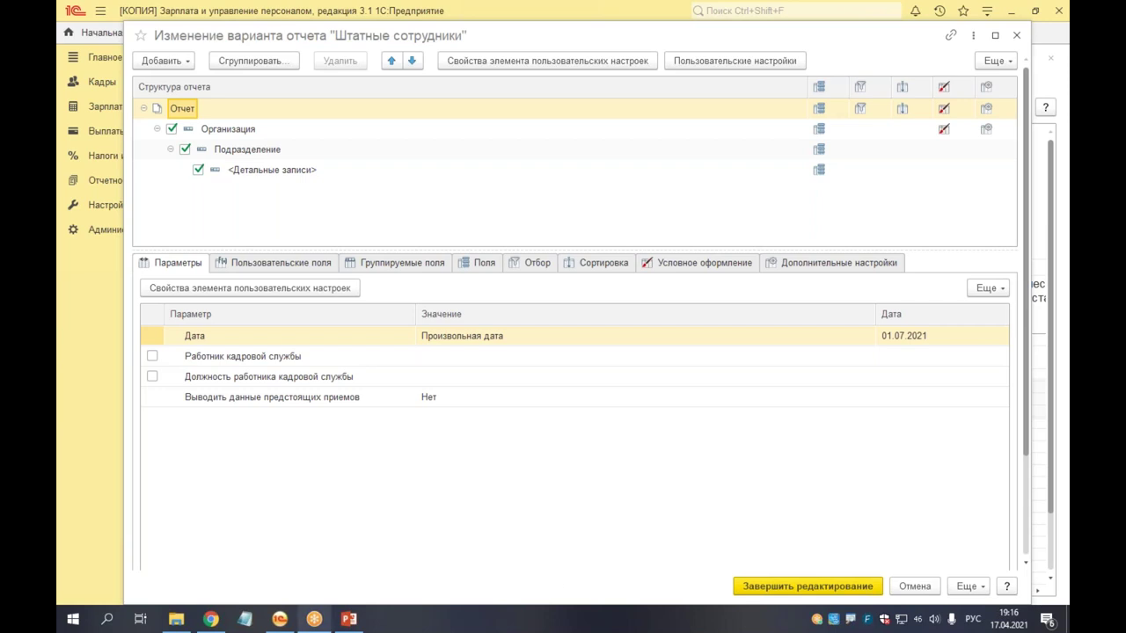
left_click(350, 620)
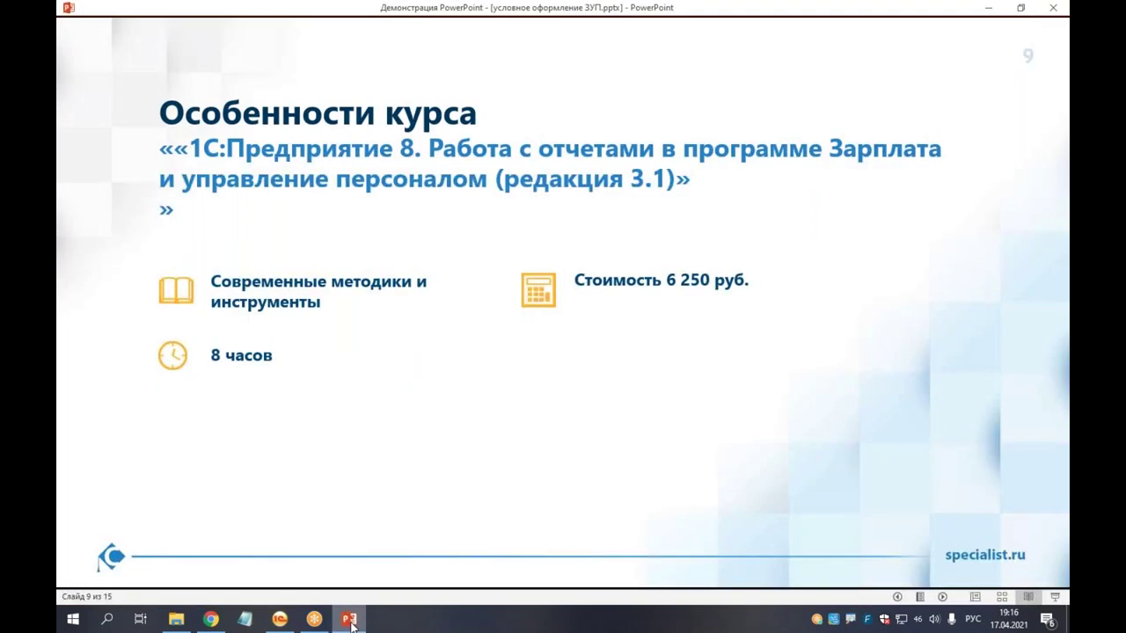